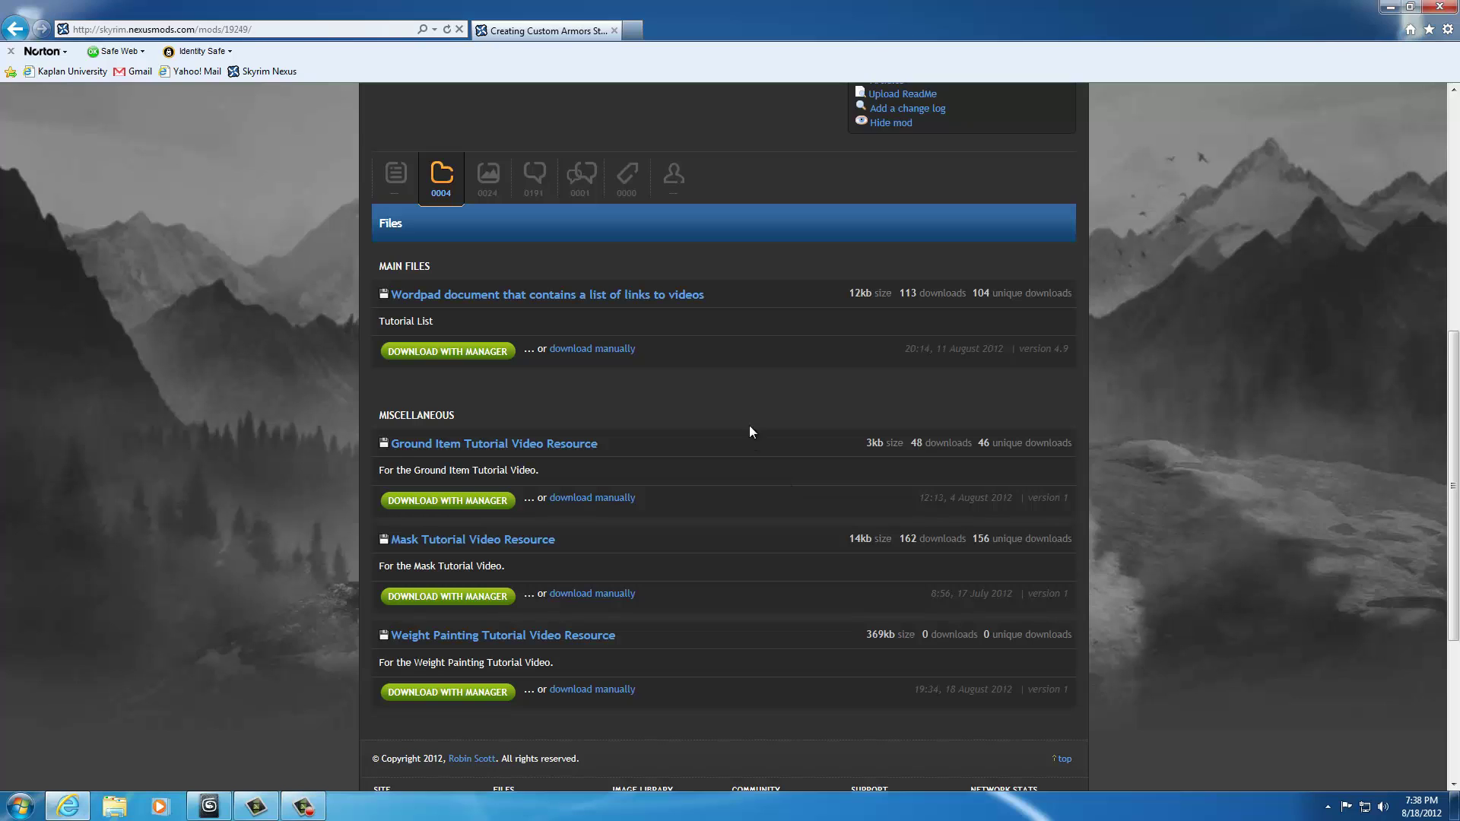
# Scroll up and down the Files section of the Creating Custom Armors tutorial page
pyautogui.scroll(-5, 749, 429)
pyautogui.scroll(9, 766, 471)
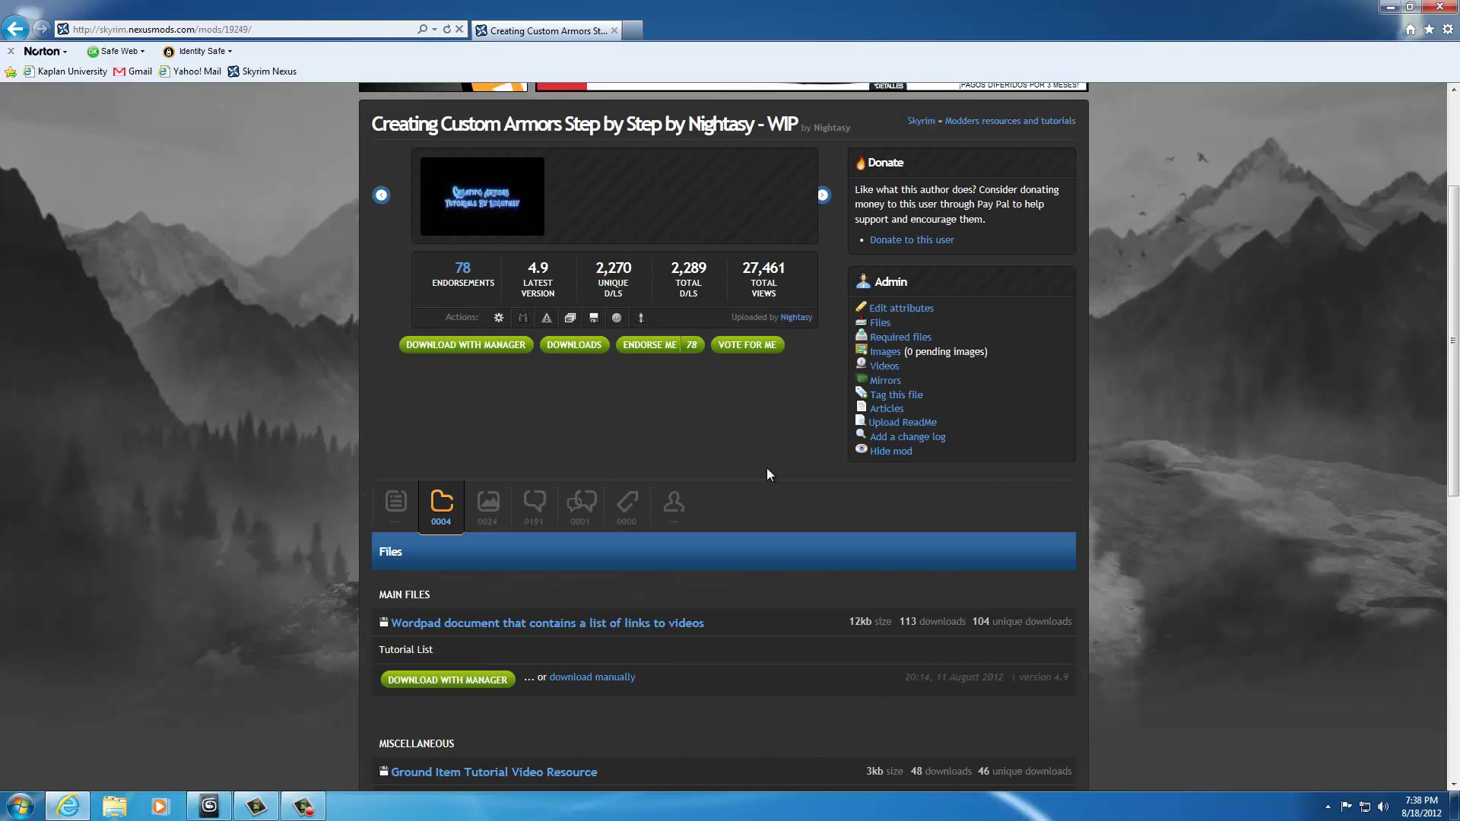
pyautogui.scroll(-5, 767, 472)
pyautogui.scroll(3, 767, 473)
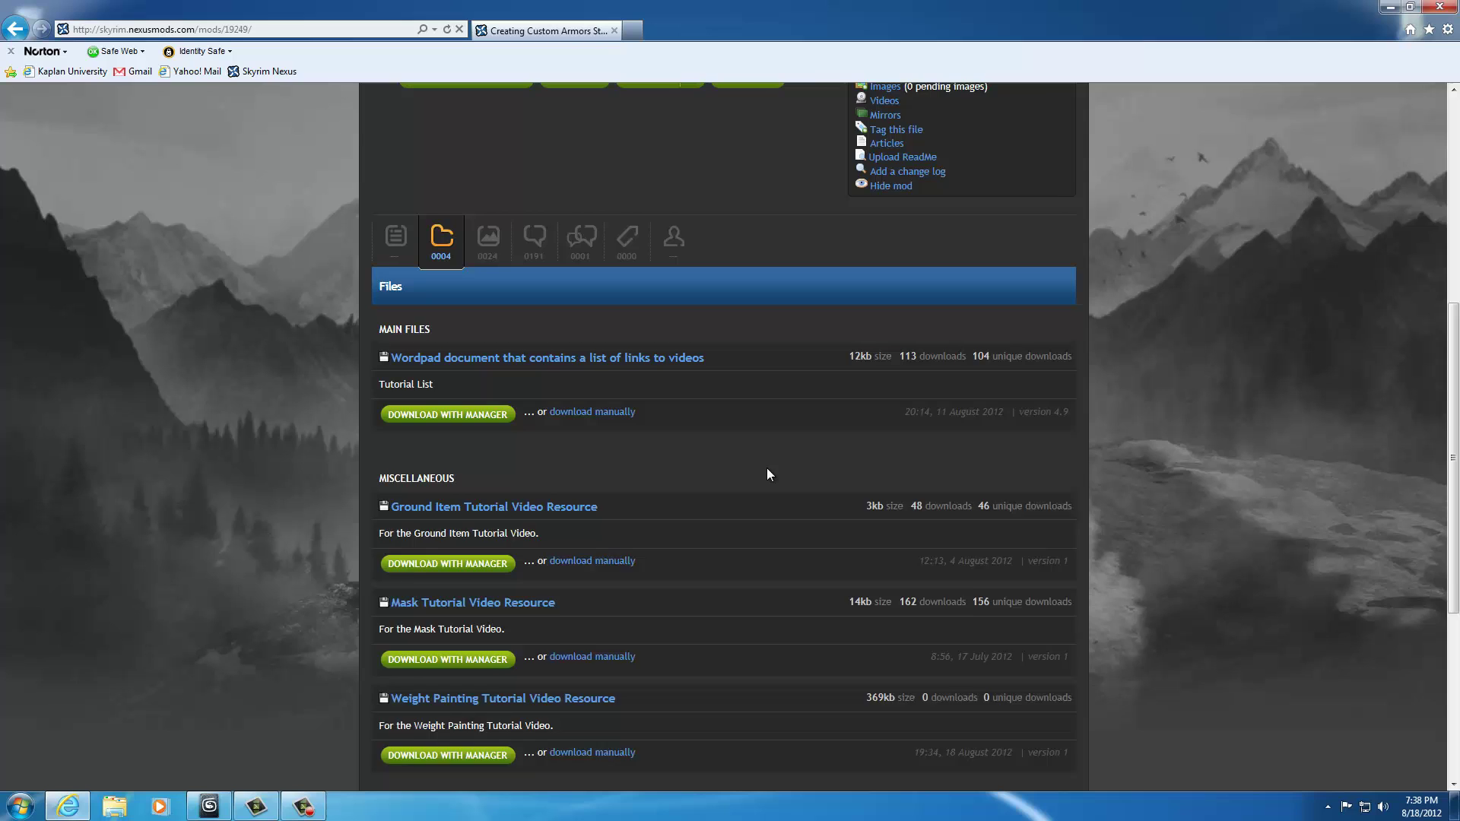
pyautogui.scroll(-3, 766, 473)
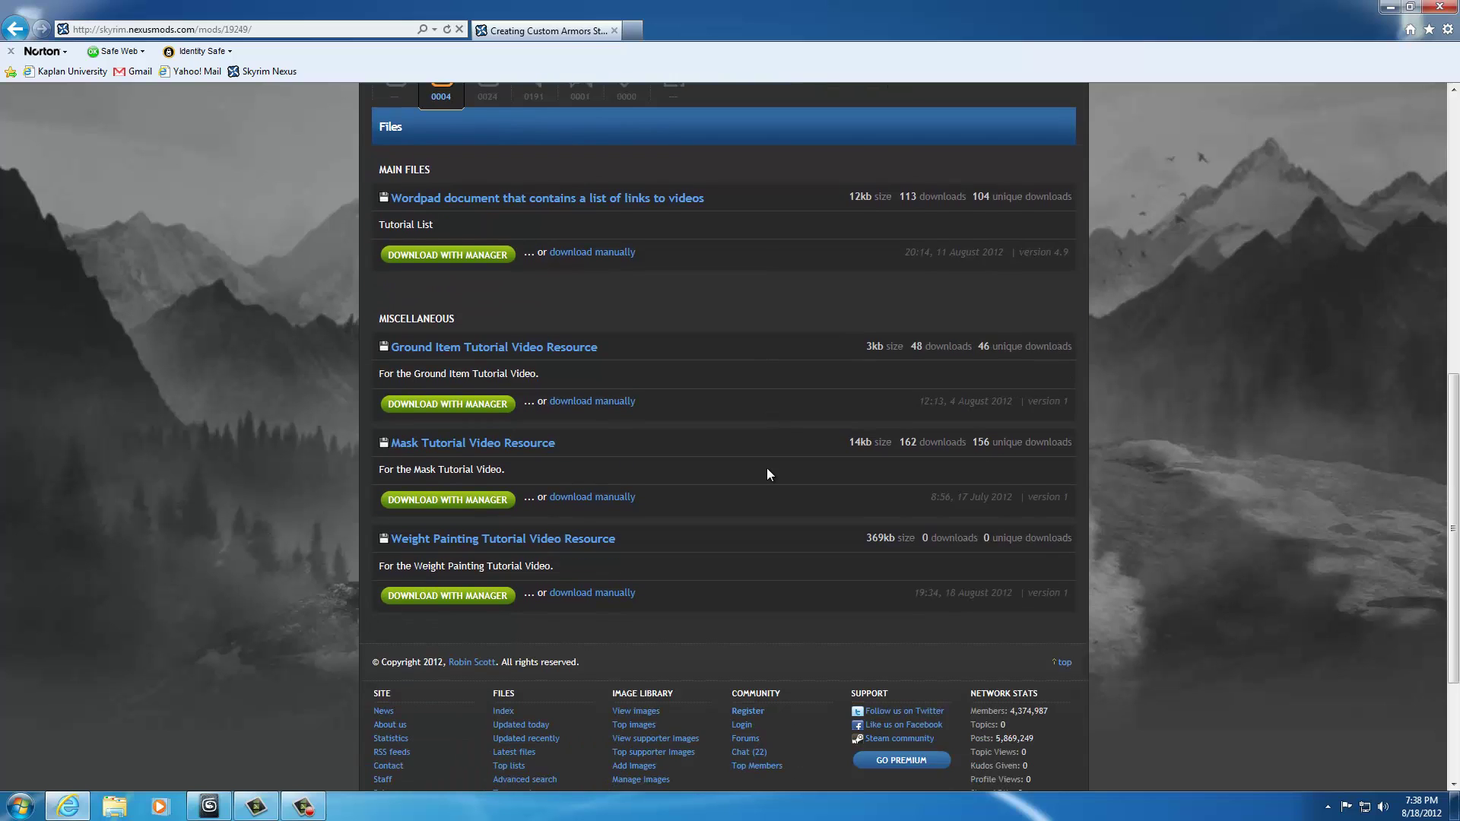
pyautogui.scroll(3, 766, 473)
pyautogui.scroll(-3, 766, 473)
pyautogui.scroll(2, 766, 472)
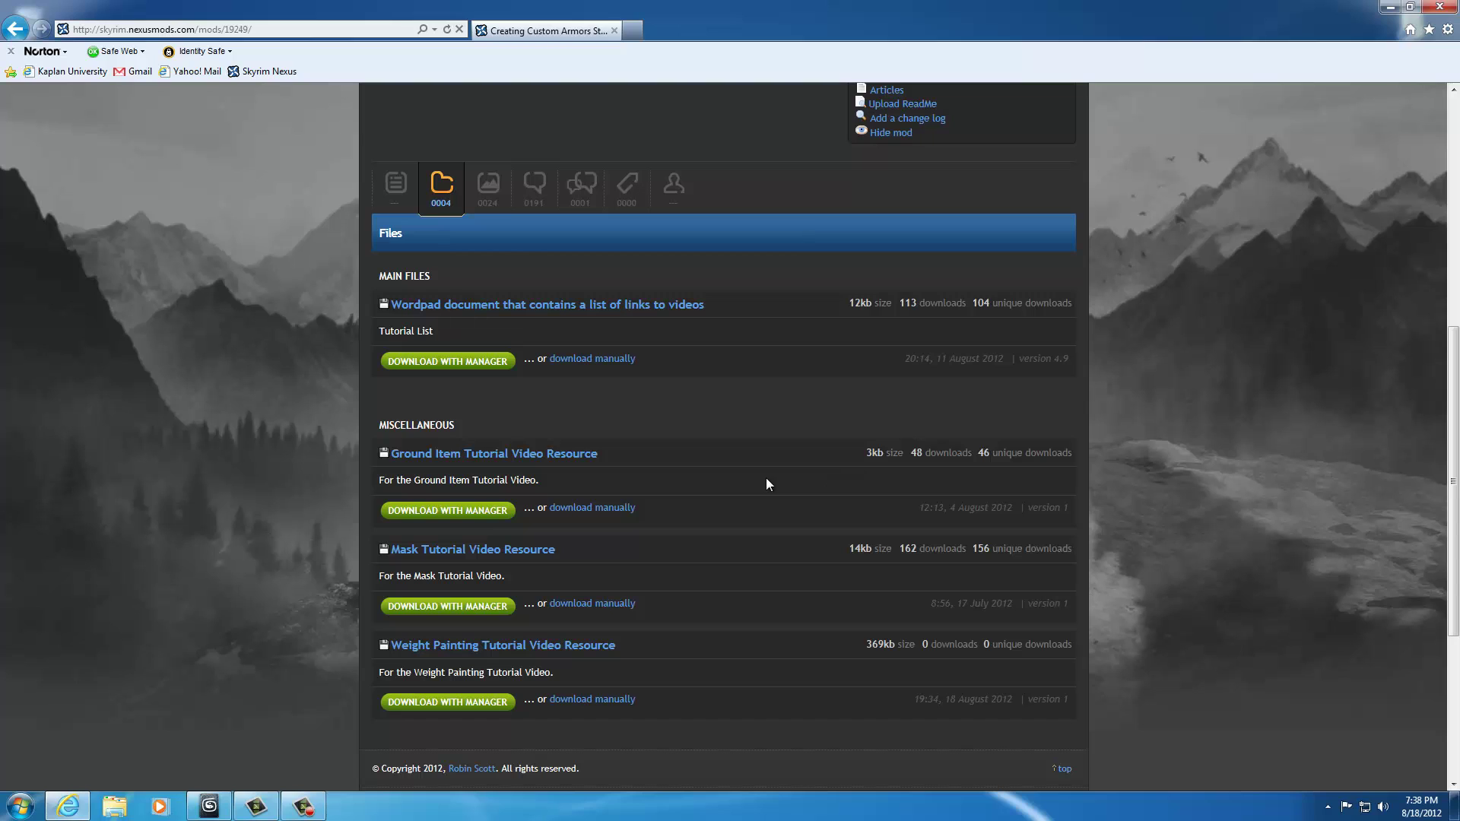
pyautogui.scroll(5, 766, 480)
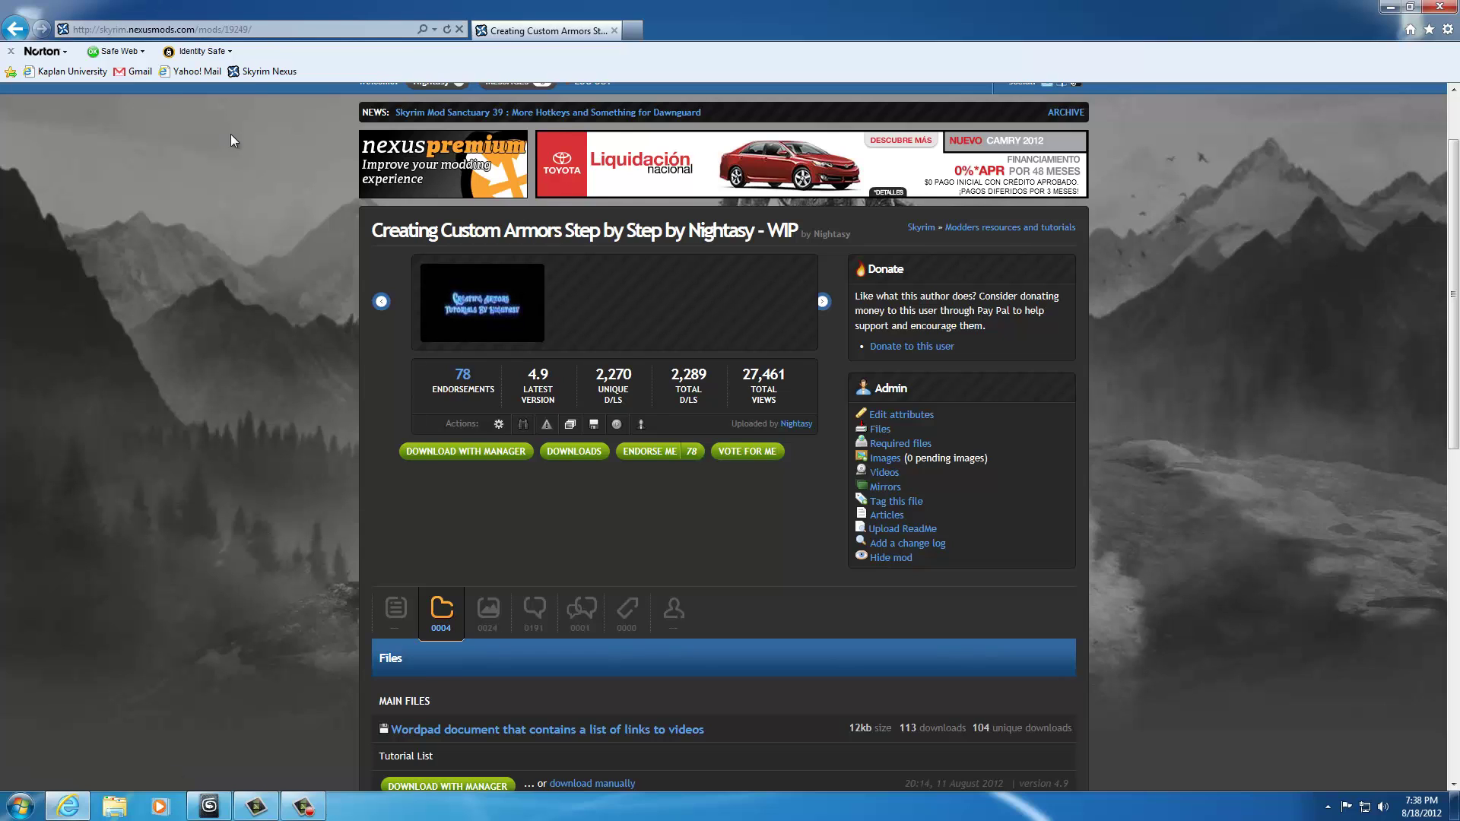
pyautogui.scroll(-5, 271, 359)
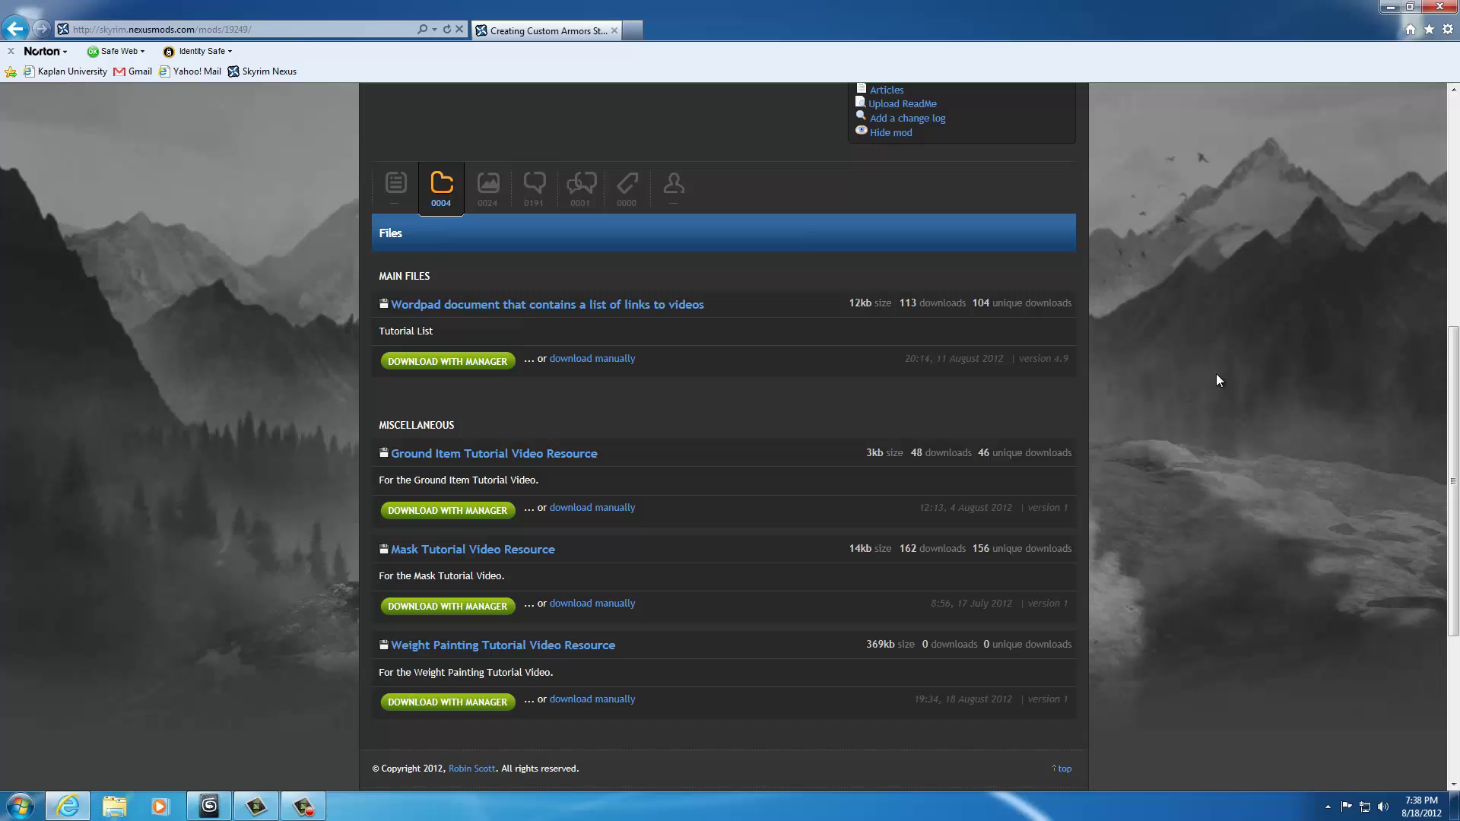
# Minimize the browser, open the weight painting archive and extract 01FemaleTesting onto the desktop
pyautogui.click(1389, 8)
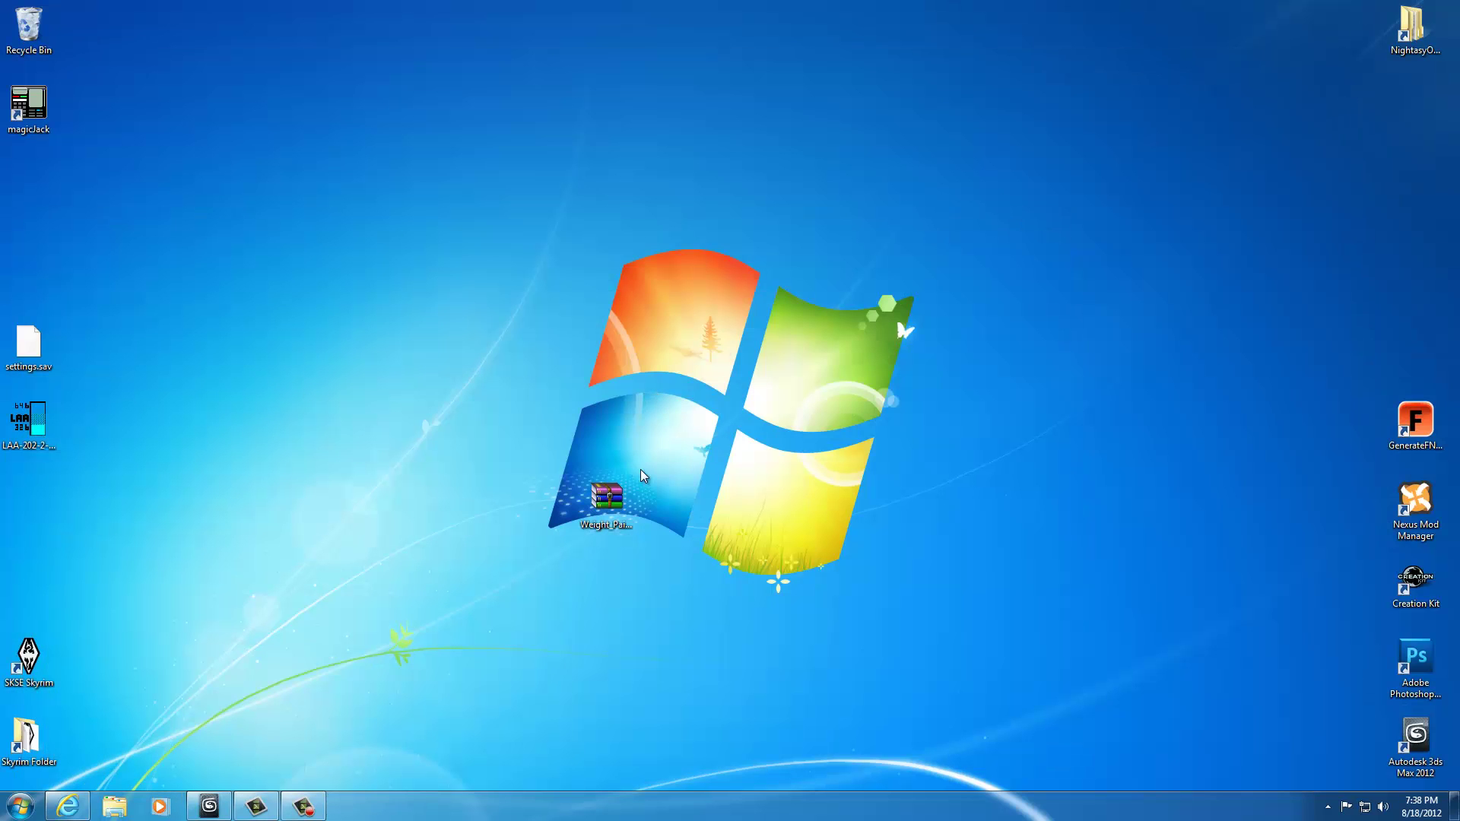
pyautogui.click(617, 500)
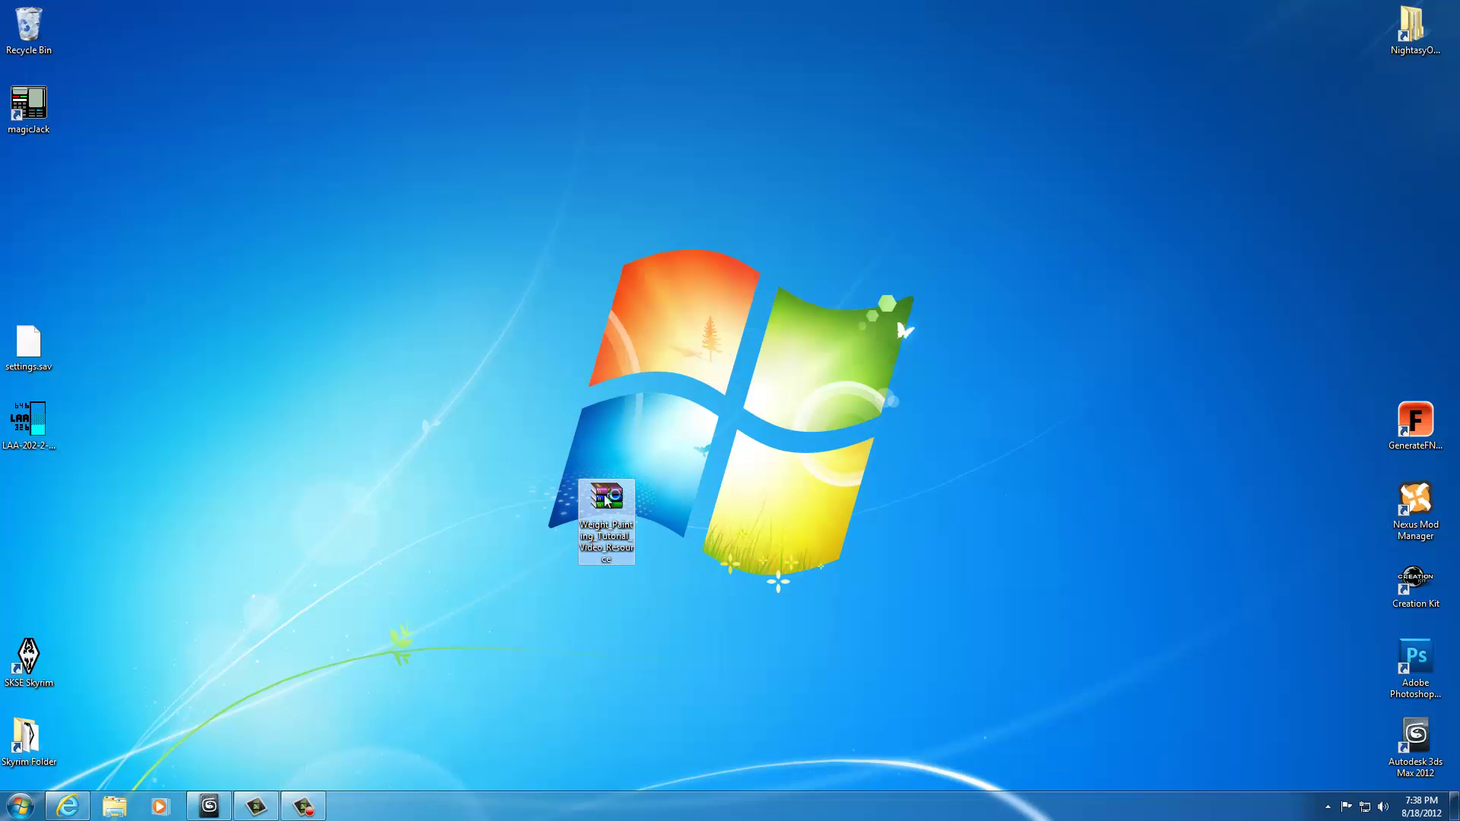
pyautogui.doubleClick(607, 499)
pyautogui.click(89, 207)
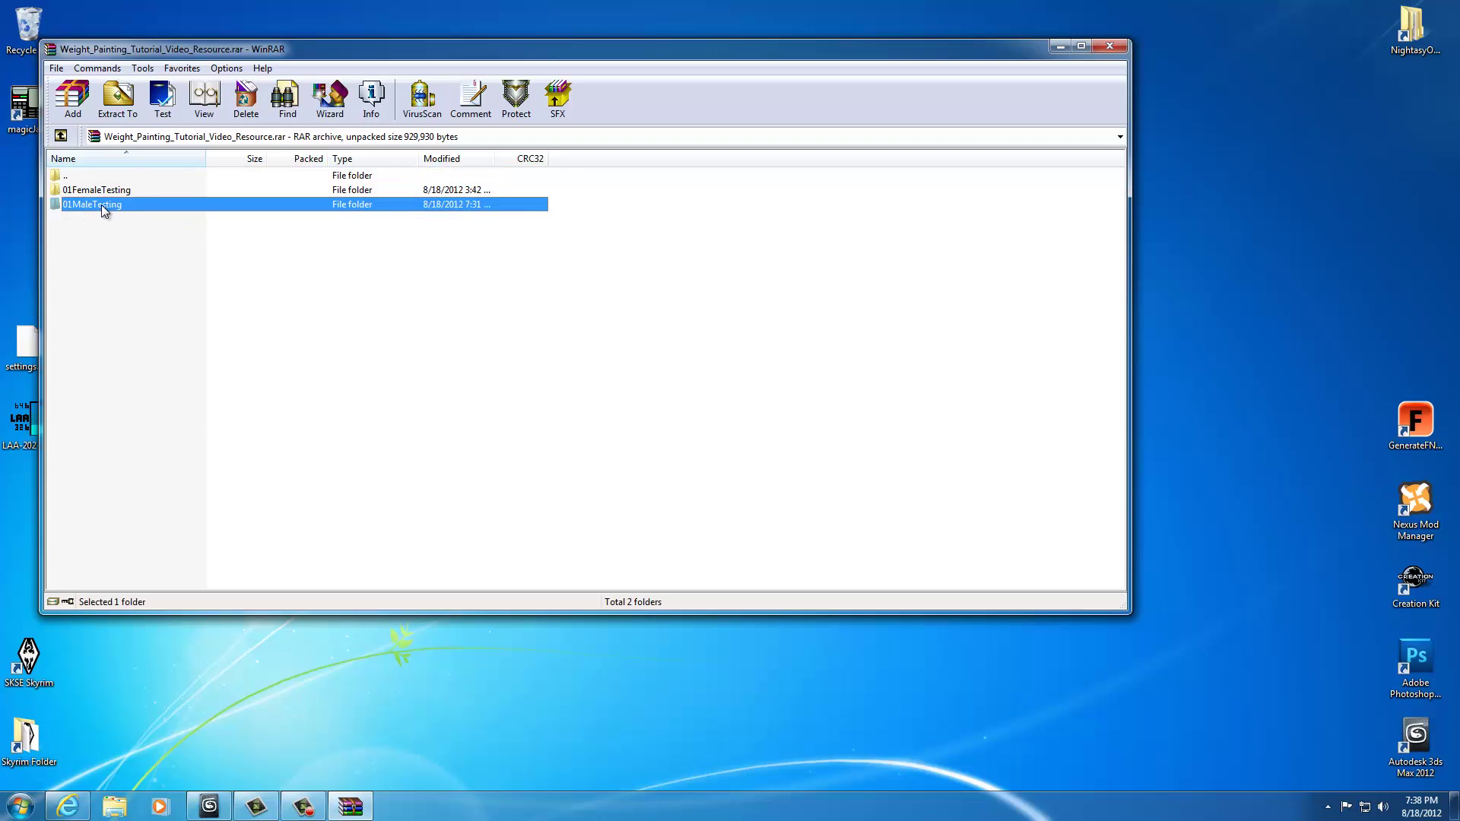
pyautogui.click(98, 193)
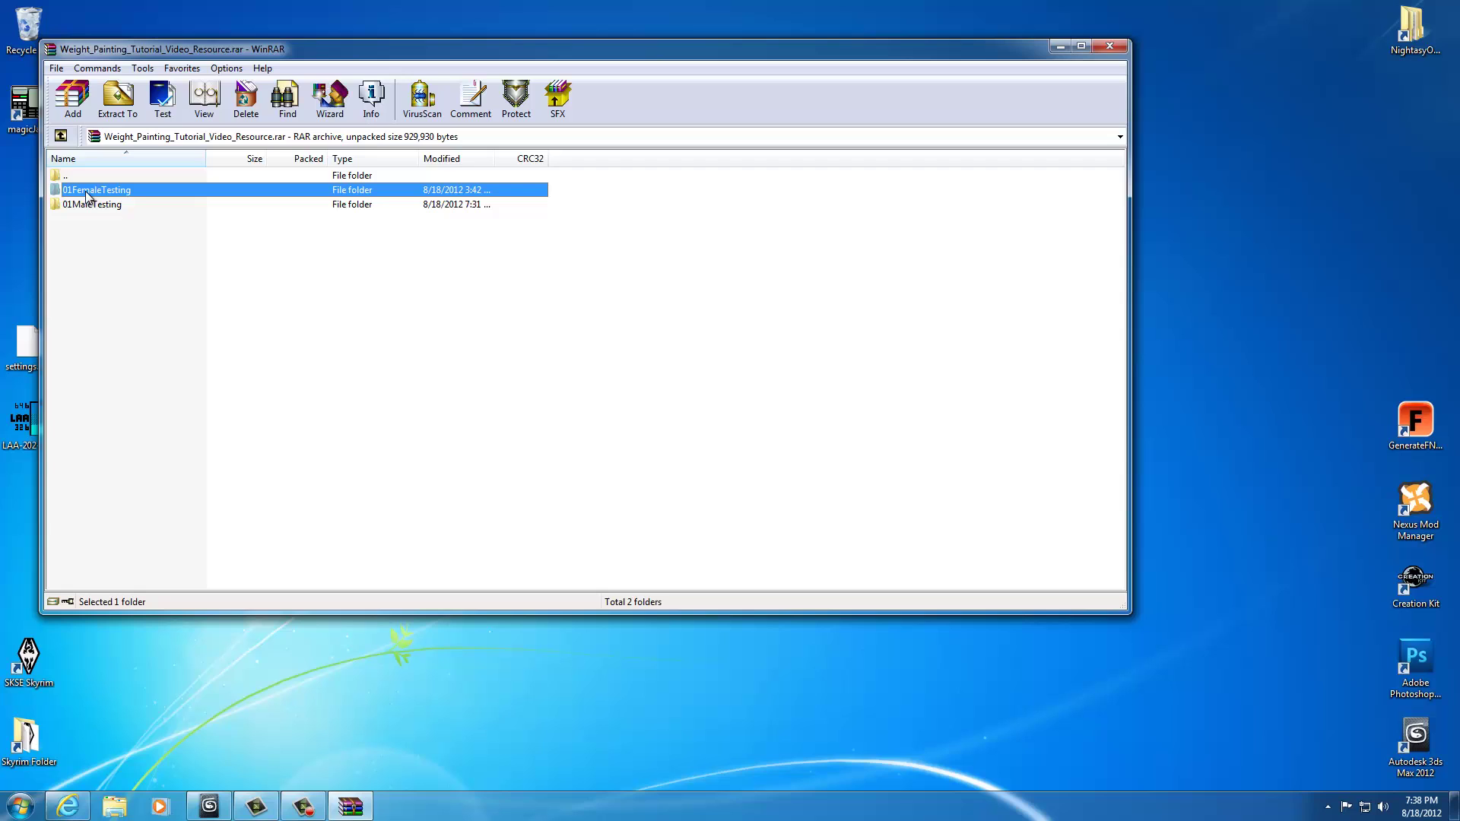
pyautogui.moveTo(86, 195); pyautogui.dragTo(948, 508)
pyautogui.moveTo(1200, 521); pyautogui.dragTo(1198, 517)
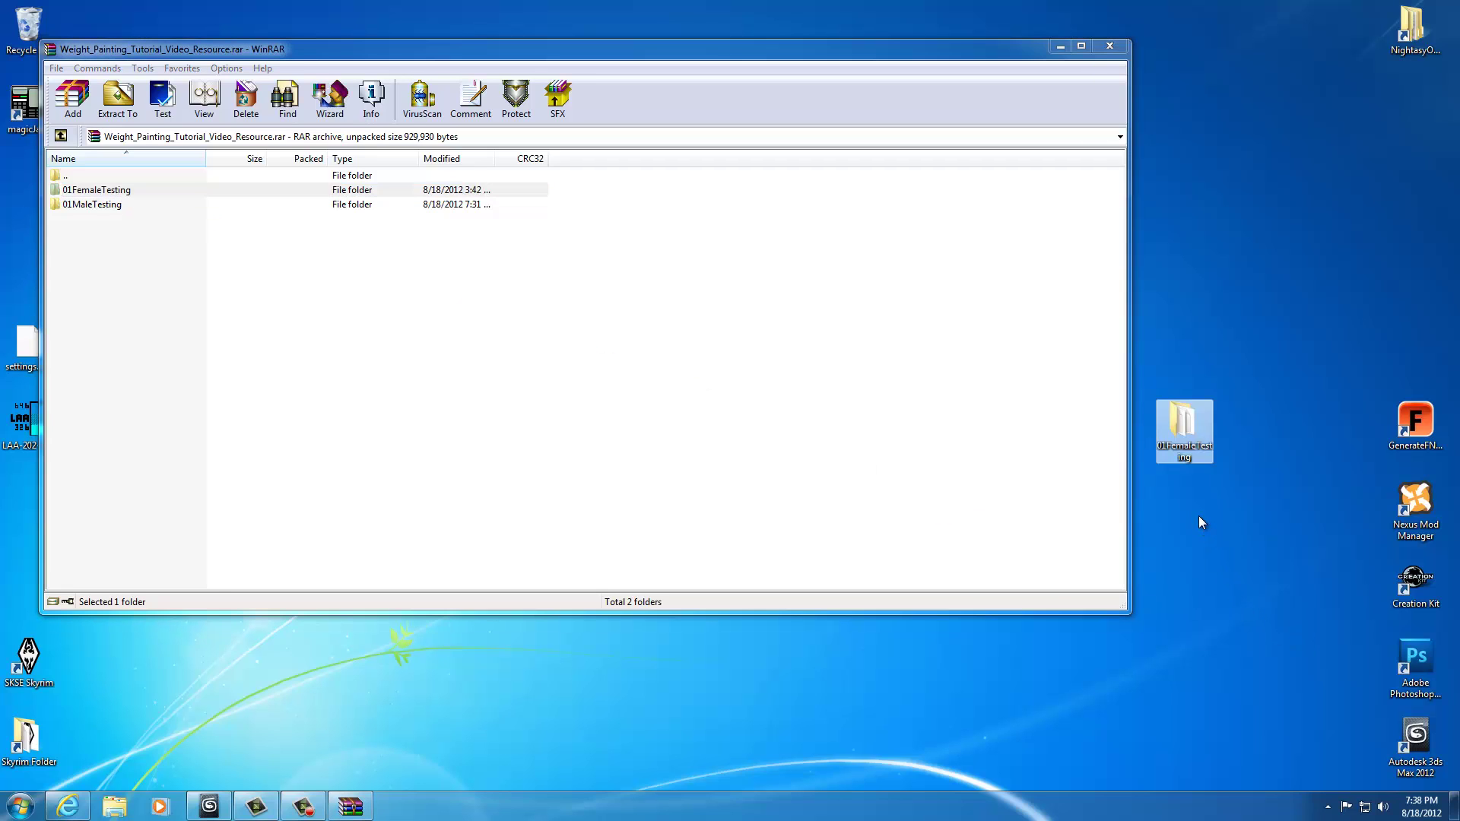
# Close WinRAR and move the 01FemaleTesting folder one spot left on the desktop
pyautogui.click(1111, 50)
pyautogui.moveTo(1195, 435); pyautogui.dragTo(1138, 434)
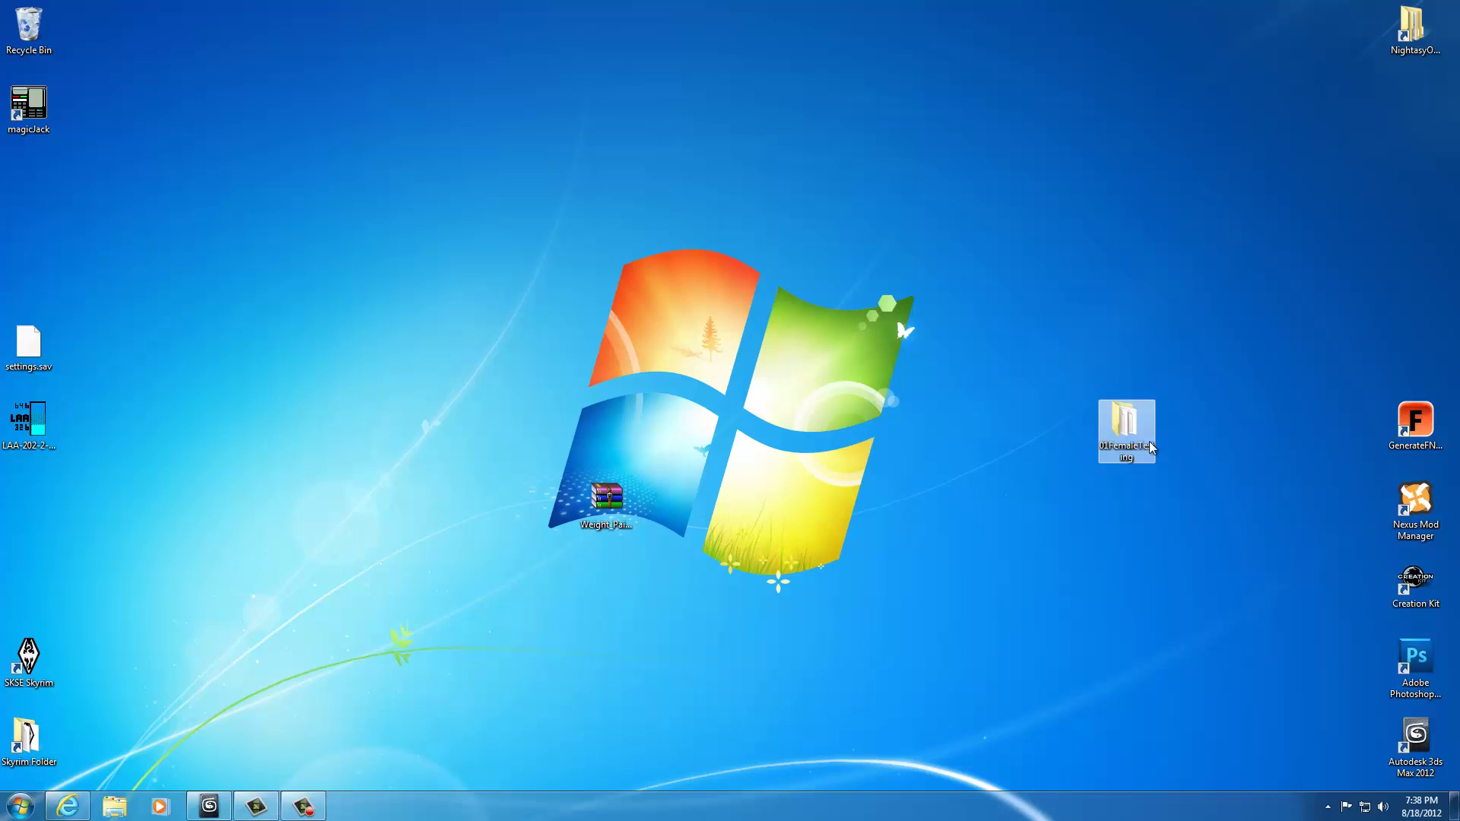
pyautogui.click(612, 498)
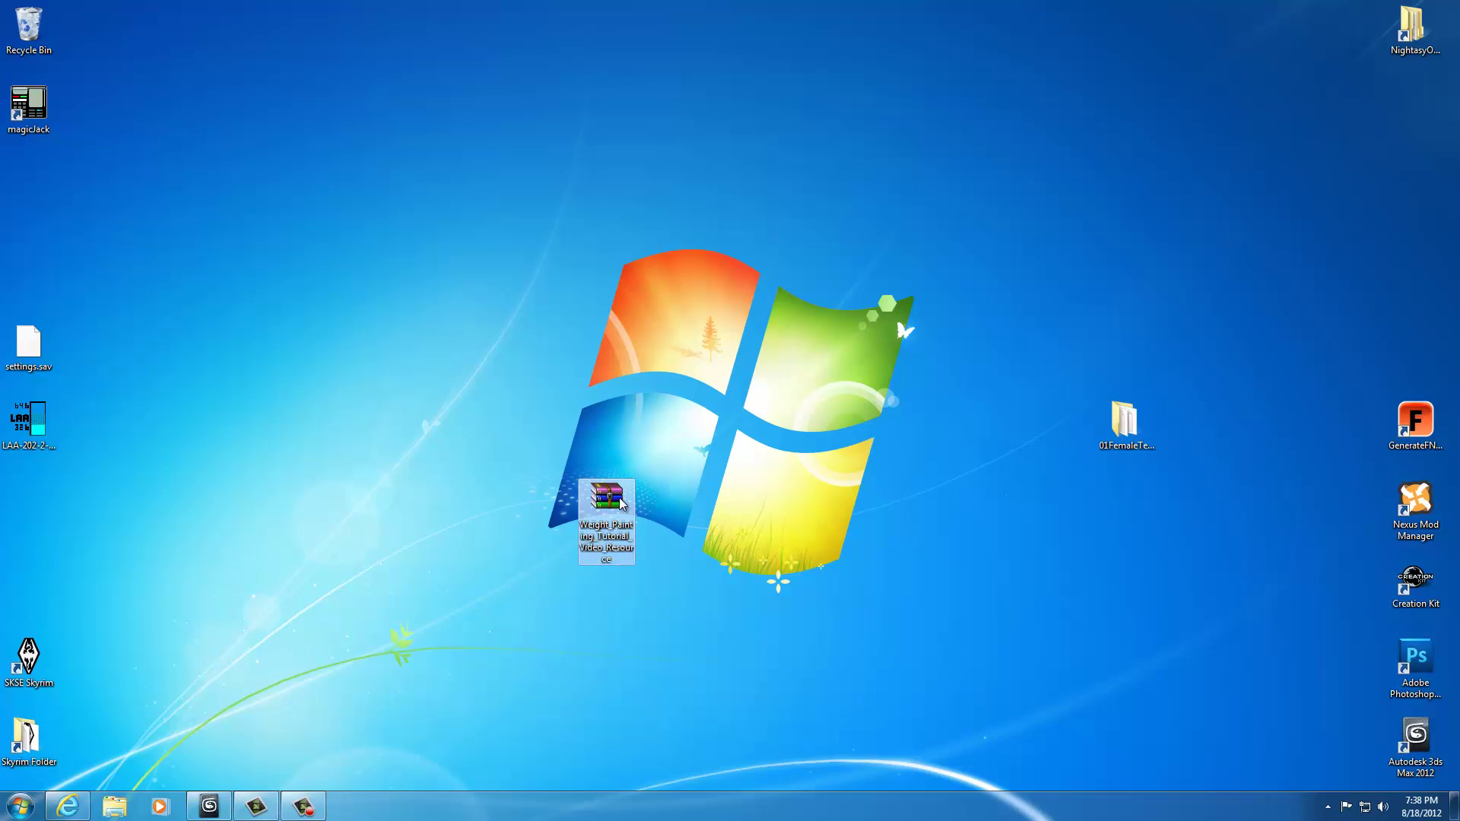
pyautogui.click(1142, 433)
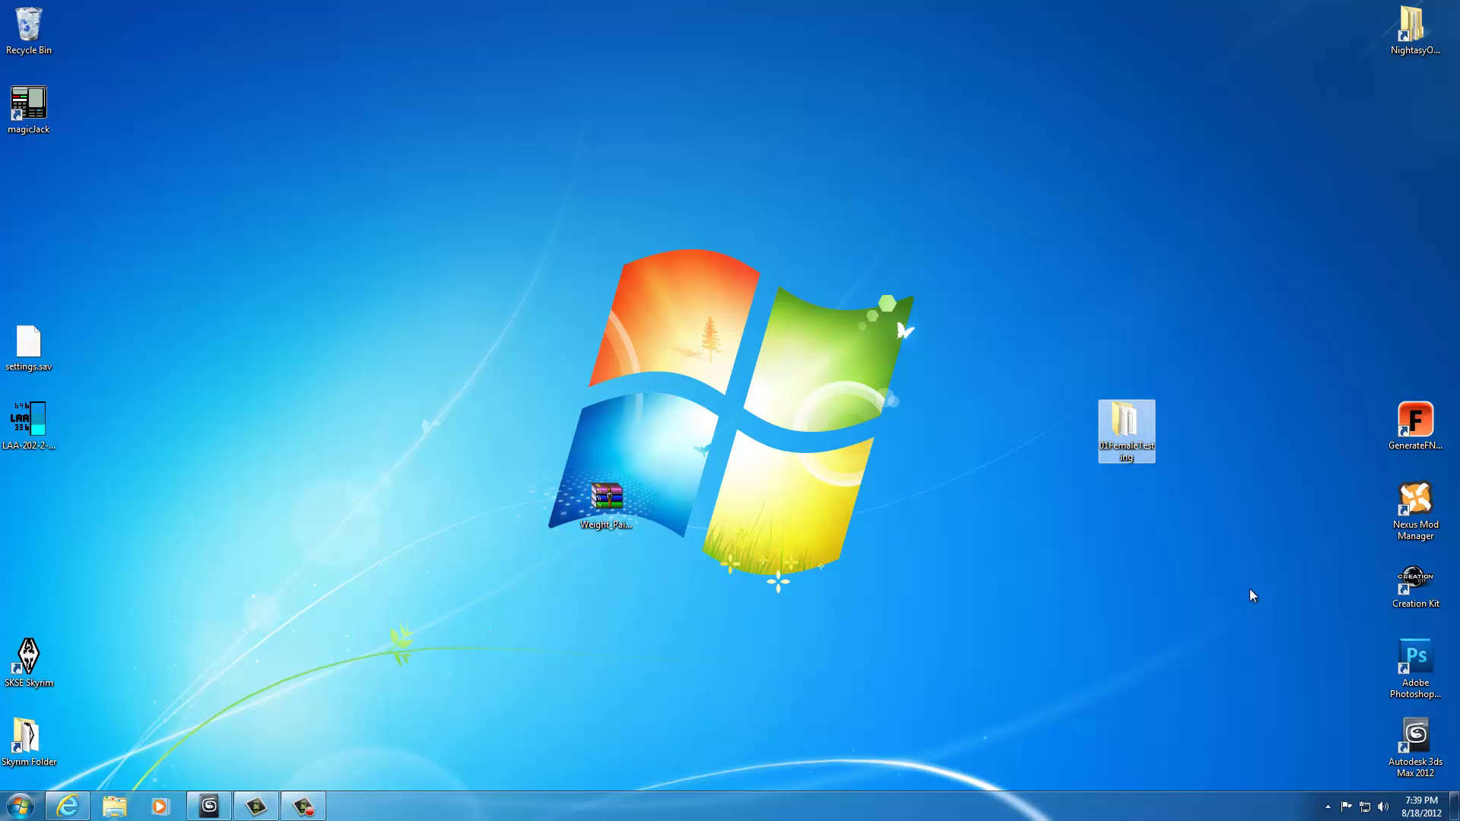
# Restore the 3ds Max scene, orbit around the red skirt and reselect it
pyautogui.click(209, 806)
pyautogui.keyDown('alt'); pyautogui.moveTo(960, 504); pyautogui.dragTo(936, 587, button='middle'); pyautogui.keyUp('alt')
pyautogui.scroll(5, 934, 502)
pyautogui.scroll(-5, 934, 493)
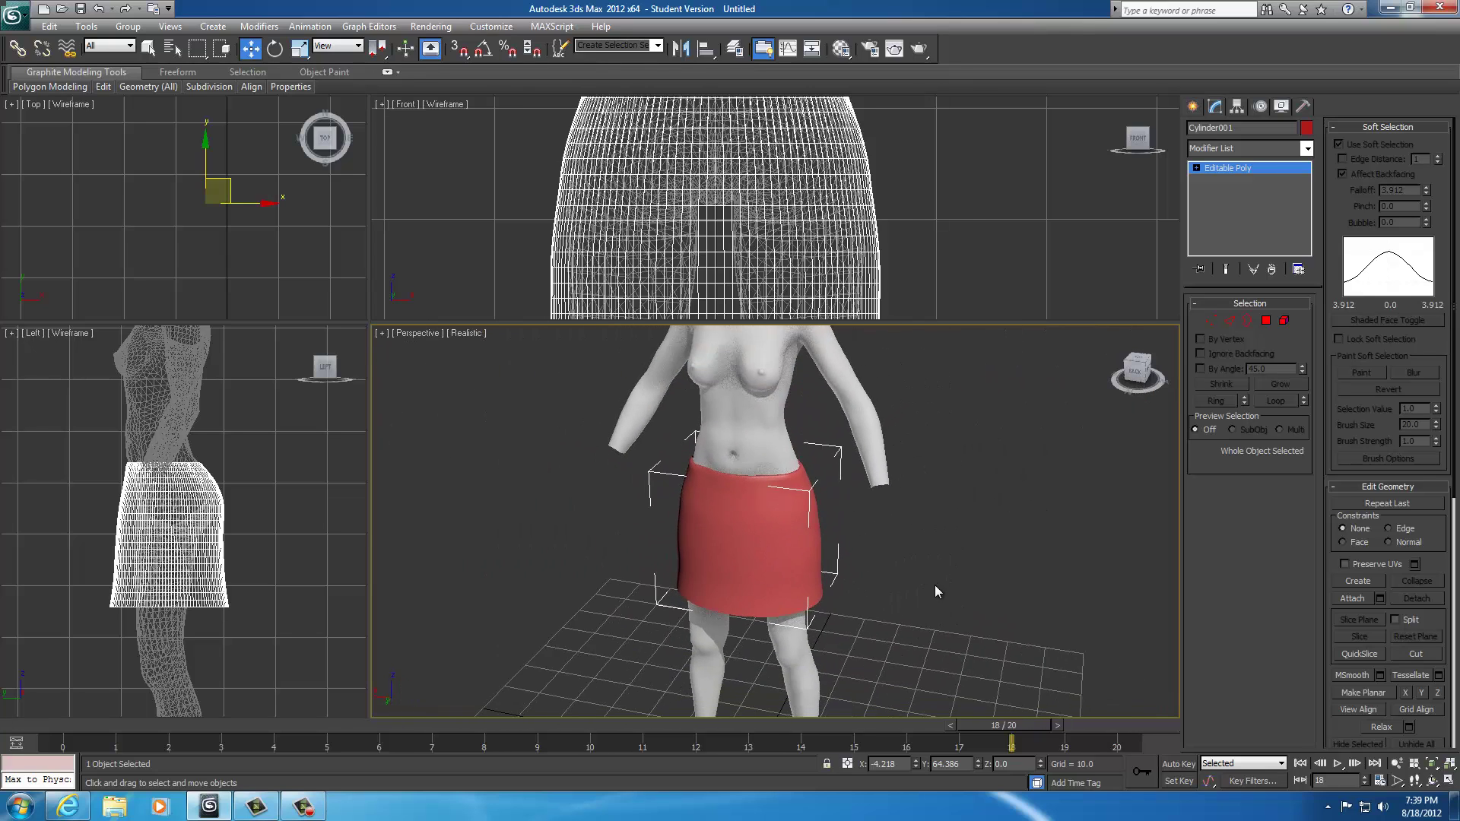
pyautogui.scroll(2, 936, 587)
pyautogui.keyDown('alt'); pyautogui.moveTo(936, 521); pyautogui.dragTo(972, 508, button='middle'); pyautogui.keyUp('alt')
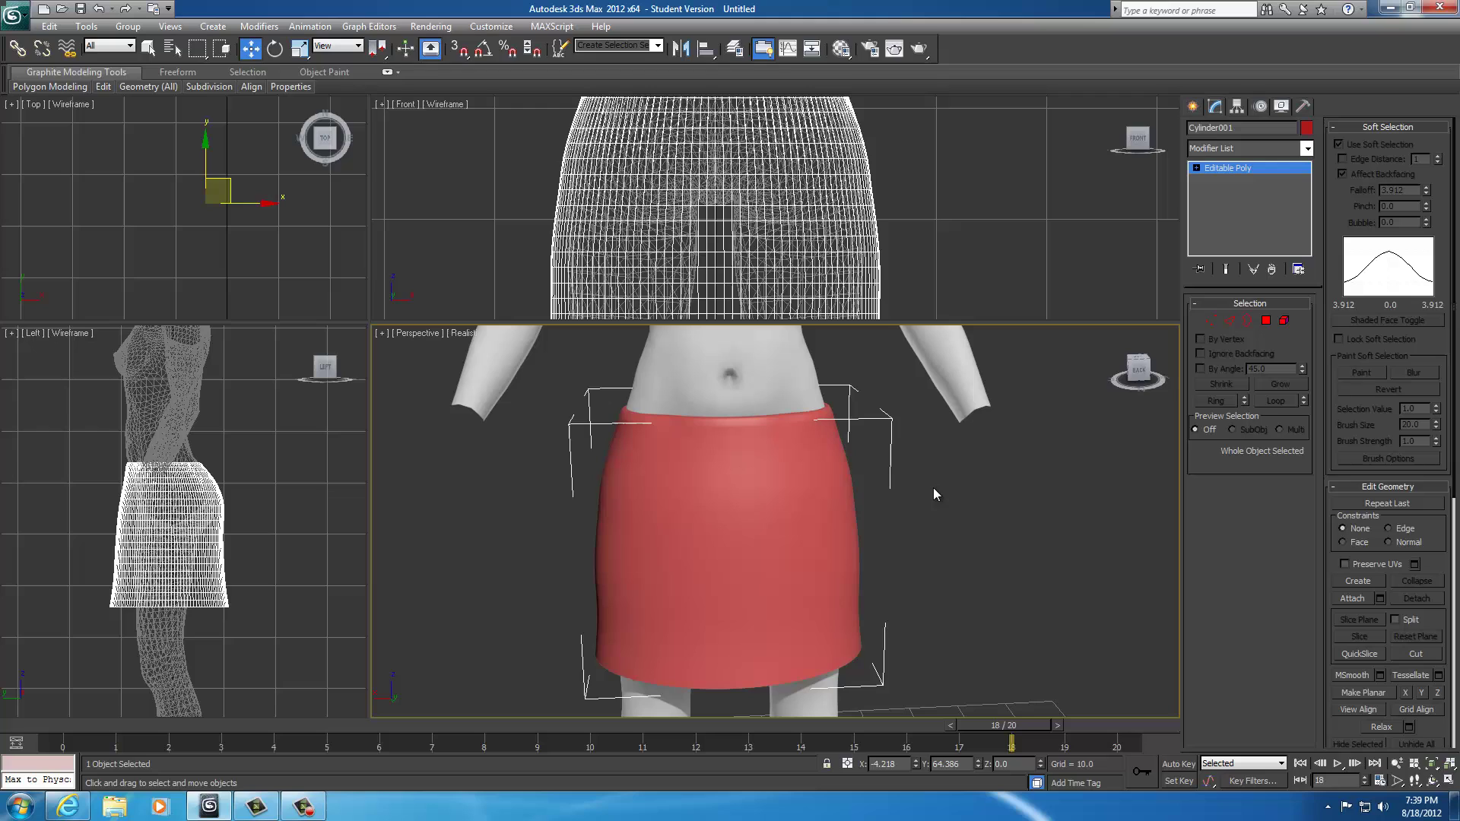
pyautogui.click(923, 521)
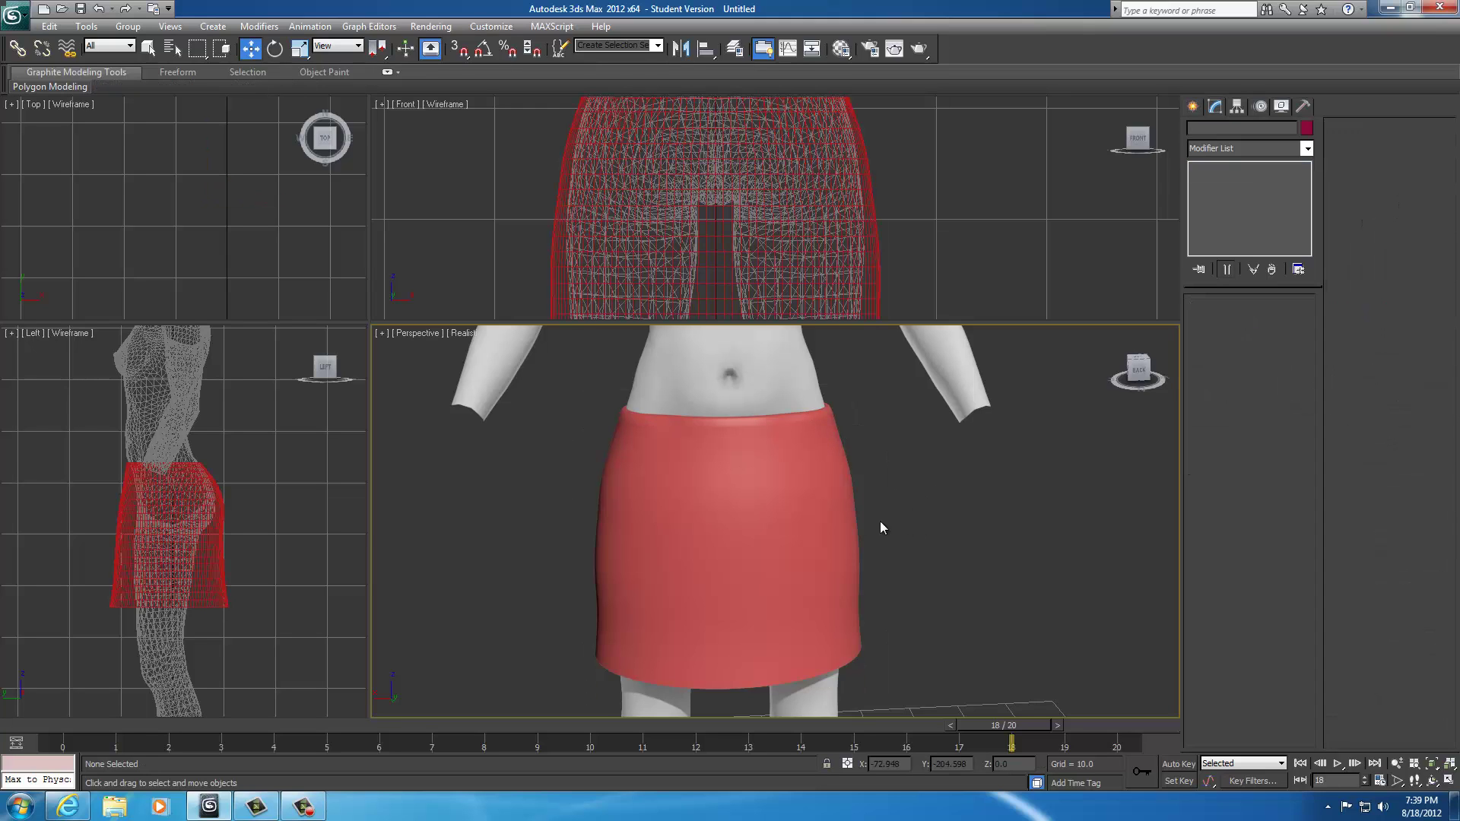
pyautogui.click(788, 522)
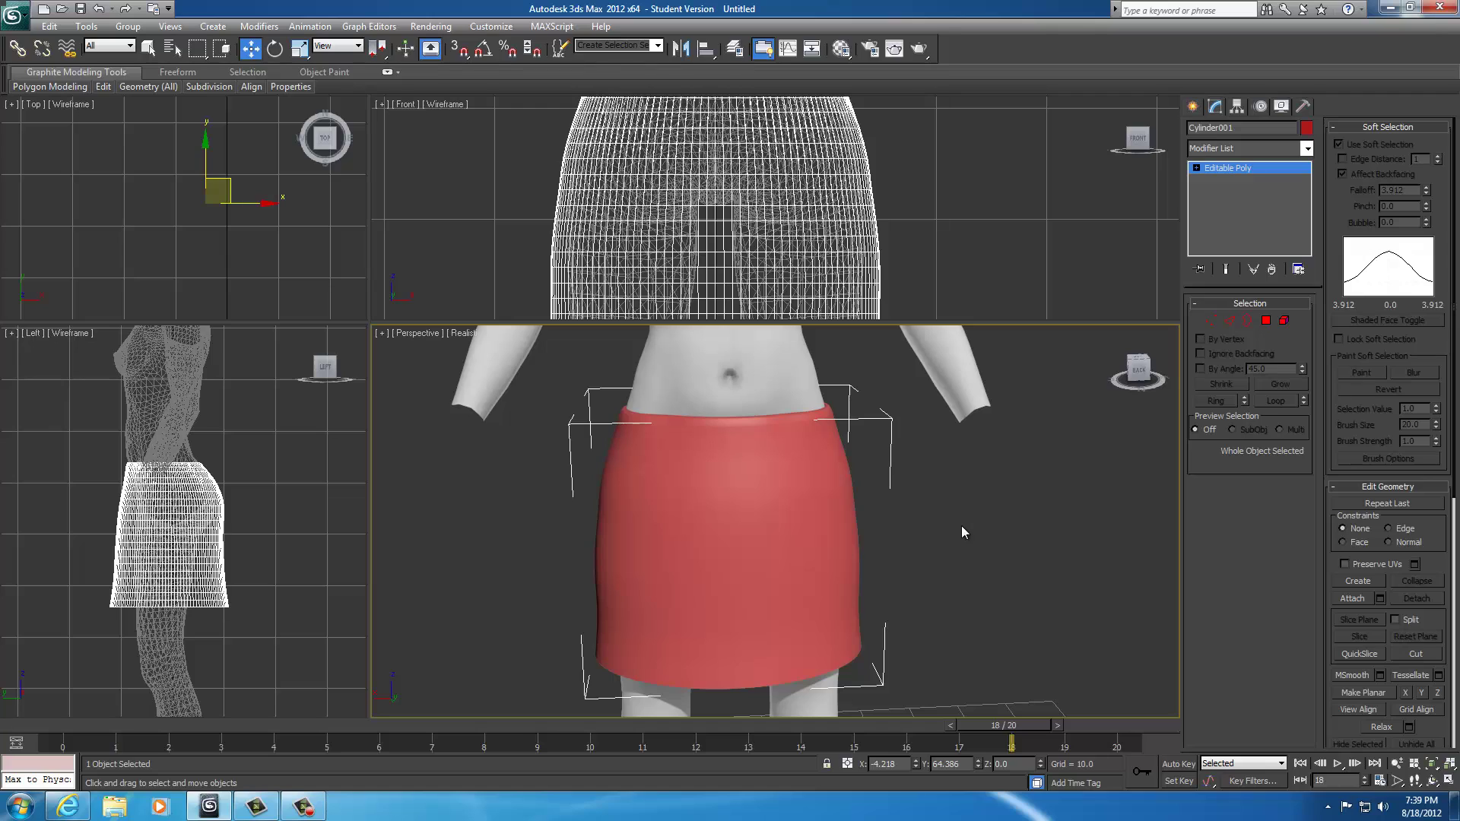
# Convert the skirt to Editable Mesh and select all its vertices in Vertex mode
pyautogui.rightClick(750, 508)
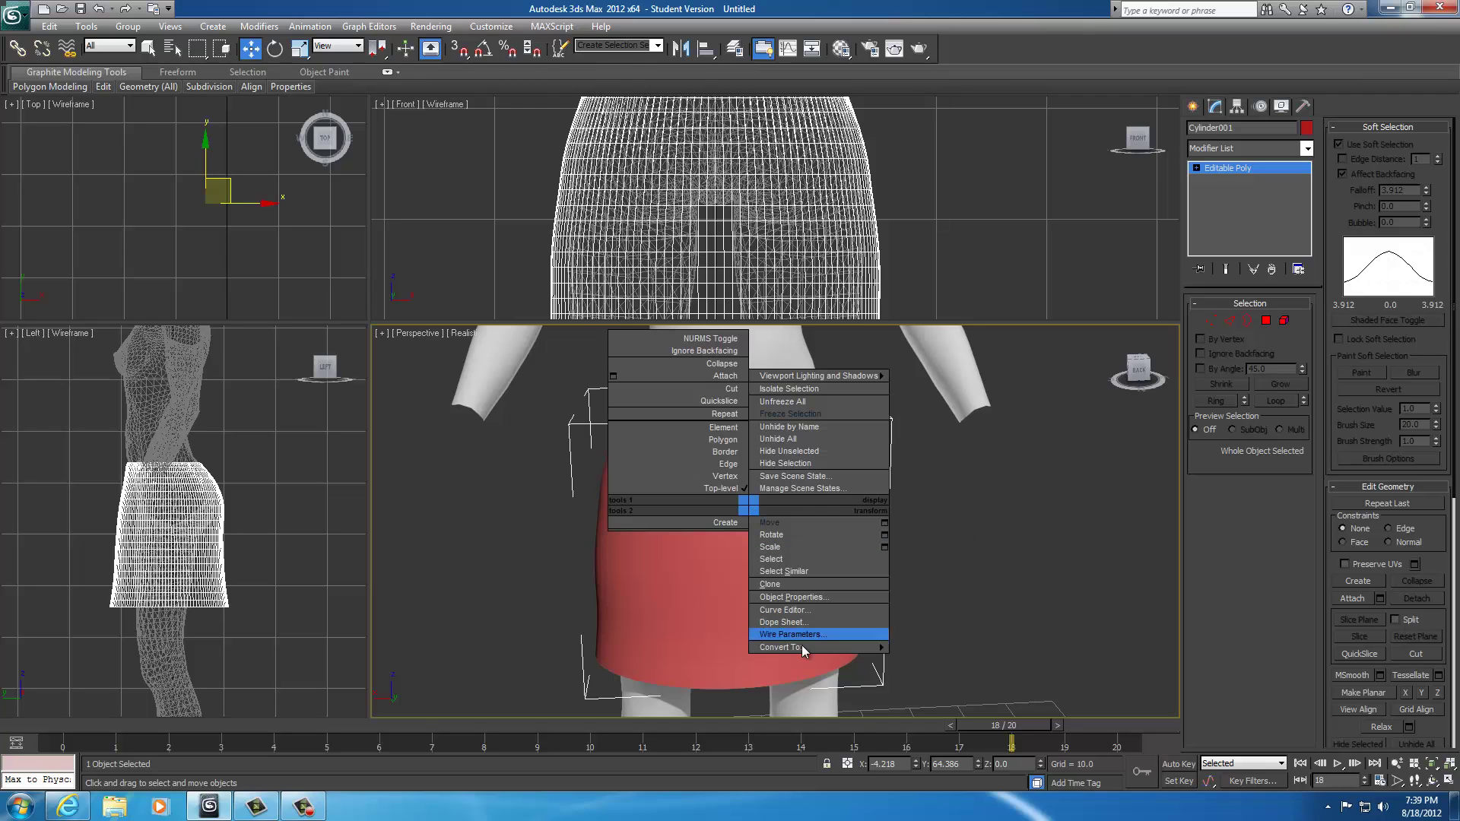
pyautogui.moveTo(804, 647)
pyautogui.click(939, 648)
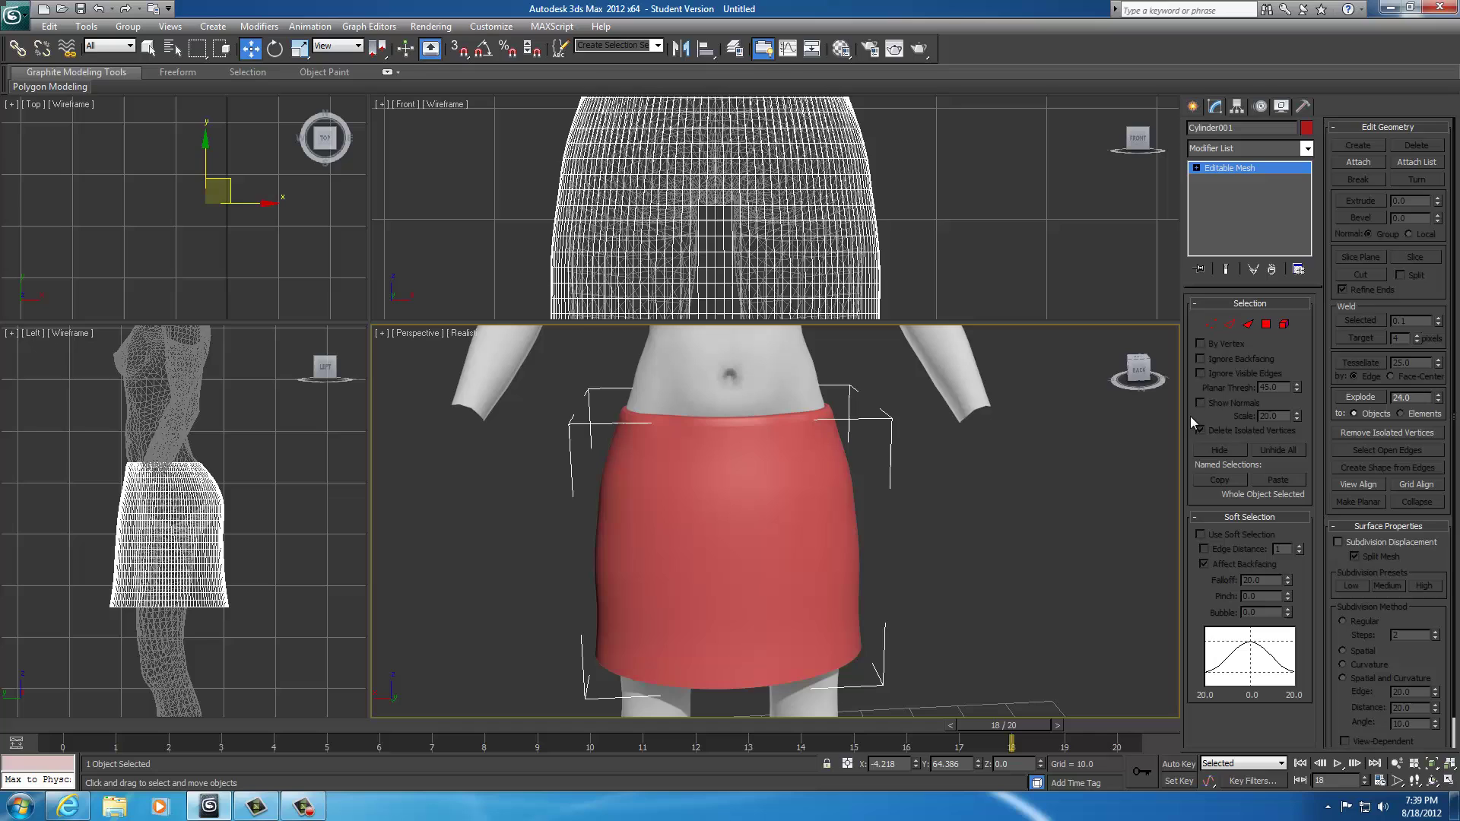
pyautogui.click(1211, 324)
pyautogui.scroll(-3, 860, 497)
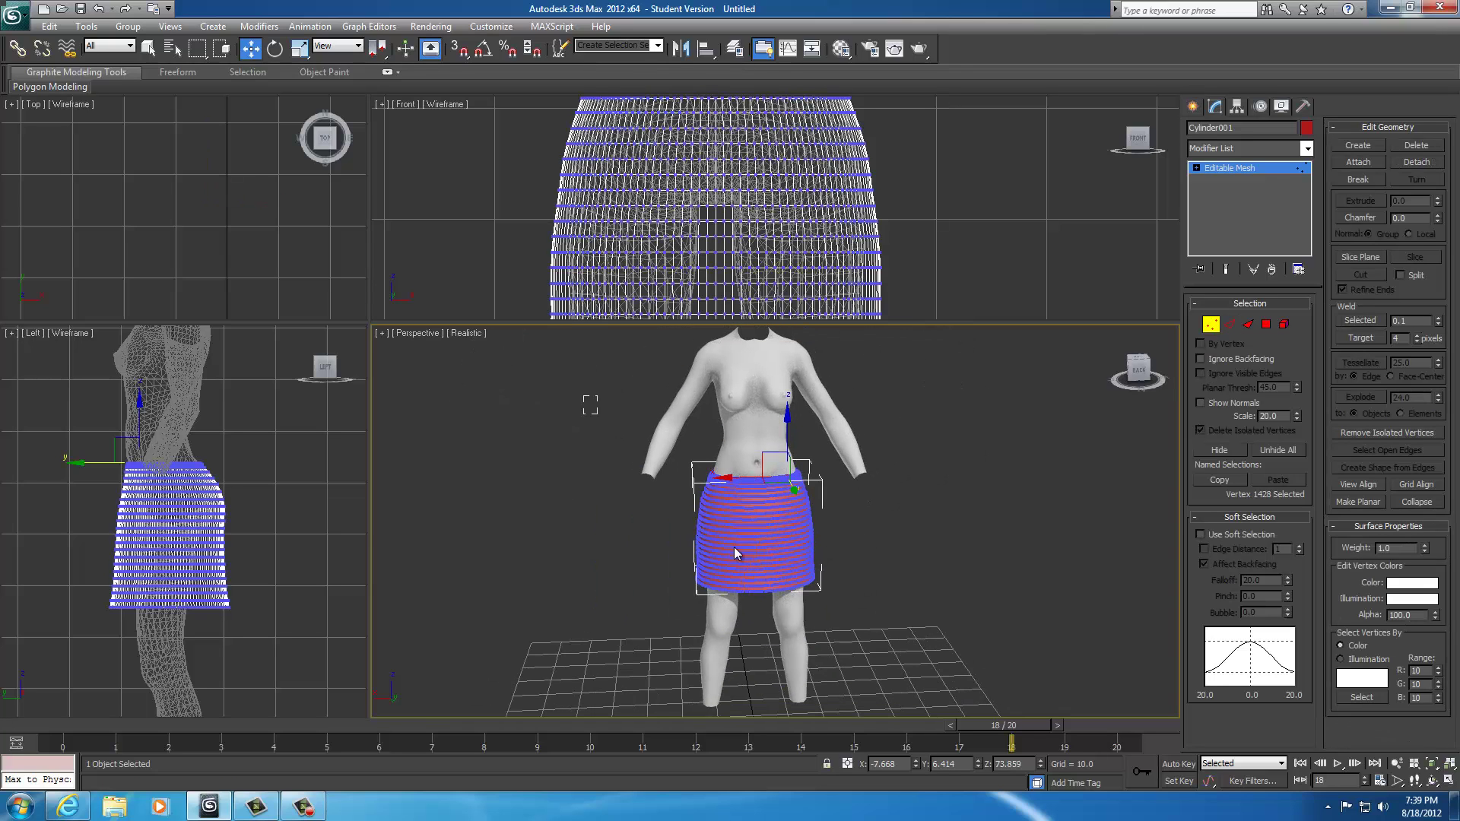
pyautogui.hotkey('ctrl', 'a')
pyautogui.scroll(5, 991, 526)
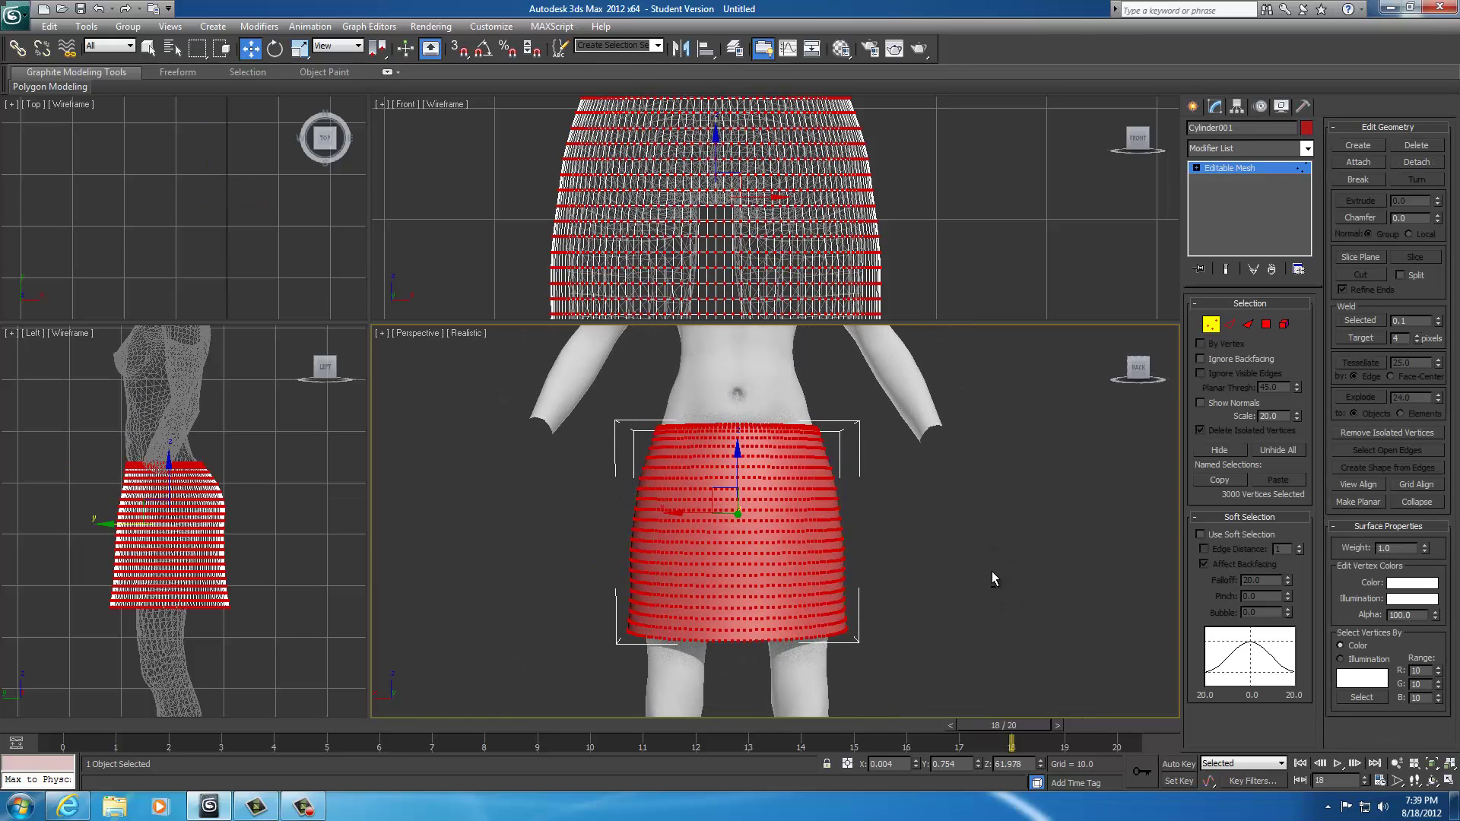
pyautogui.moveTo(992, 578)
pyautogui.keyDown('alt'); pyautogui.mouseDown(button='middle')
pyautogui.moveTo(714, 569)
pyautogui.moveTo(995, 585)
pyautogui.moveTo(873, 581)
pyautogui.moveTo(968, 586)
pyautogui.moveTo(994, 544)
pyautogui.moveTo(859, 559)
pyautogui.moveTo(994, 586)
pyautogui.moveTo(986, 597)
pyautogui.mouseUp(button='middle'); pyautogui.keyUp('alt')
pyautogui.scroll(2, 985, 590)
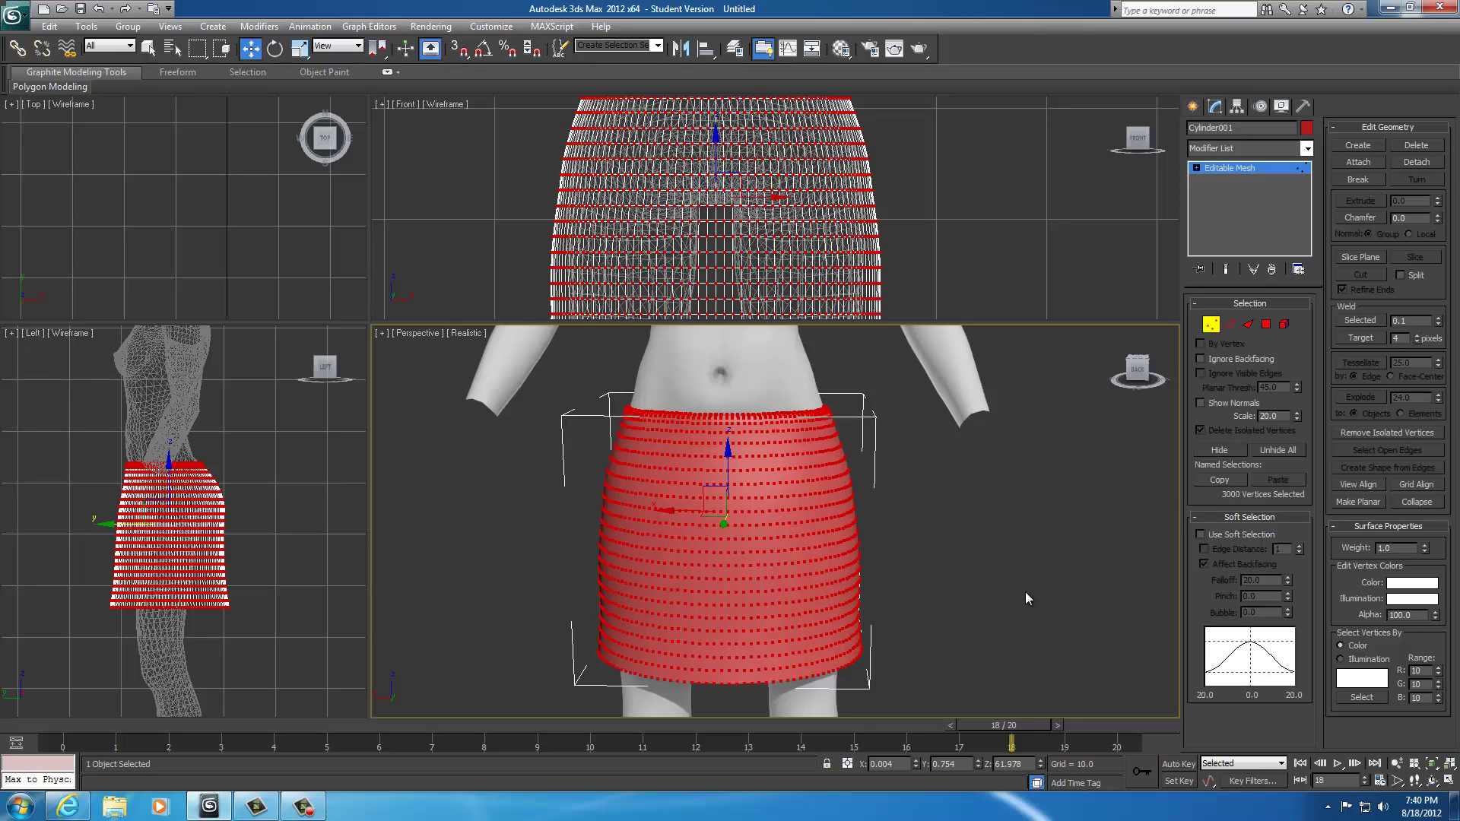
pyautogui.click(1359, 320)
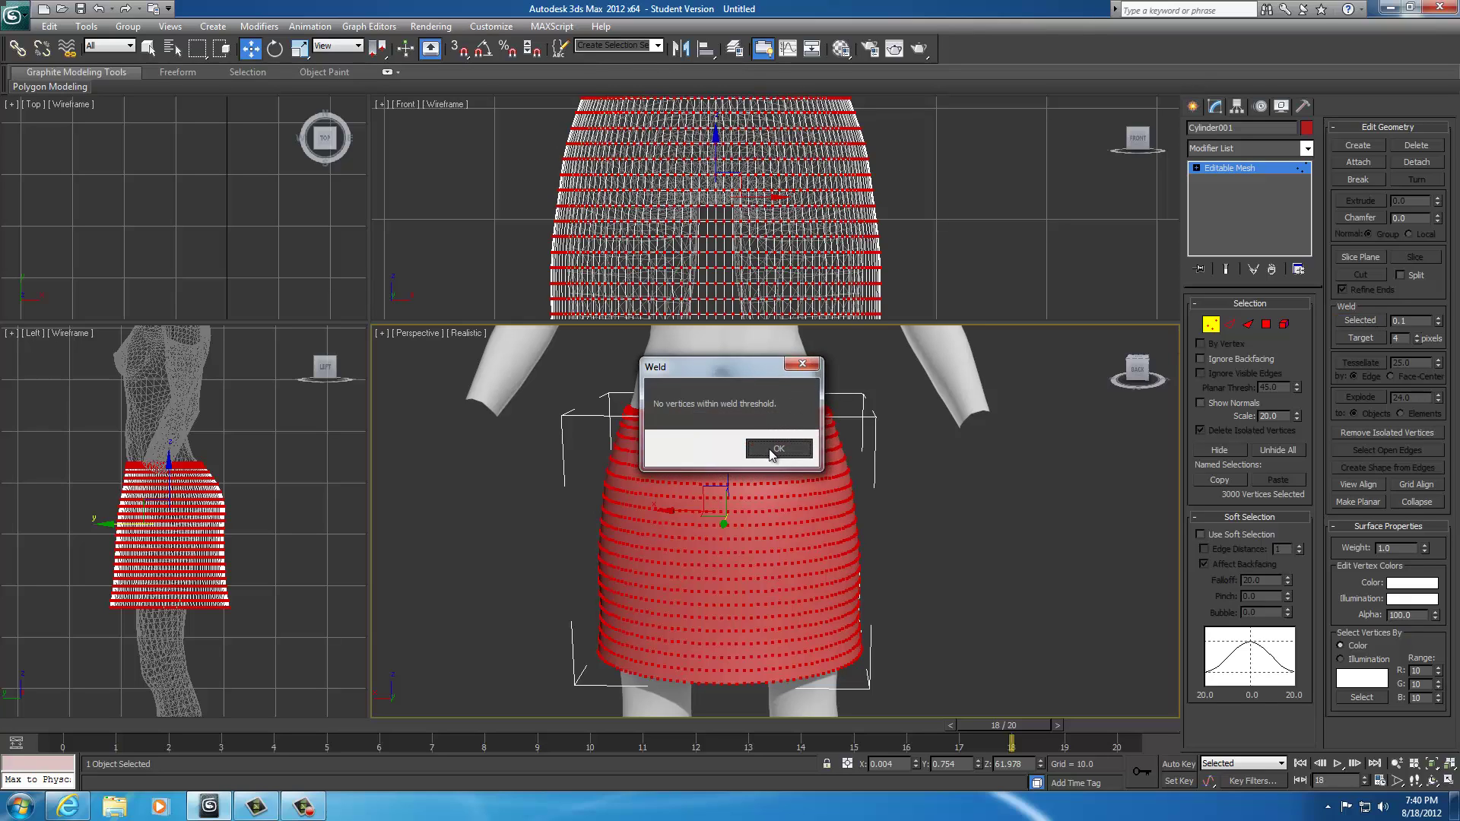
pyautogui.click(762, 446)
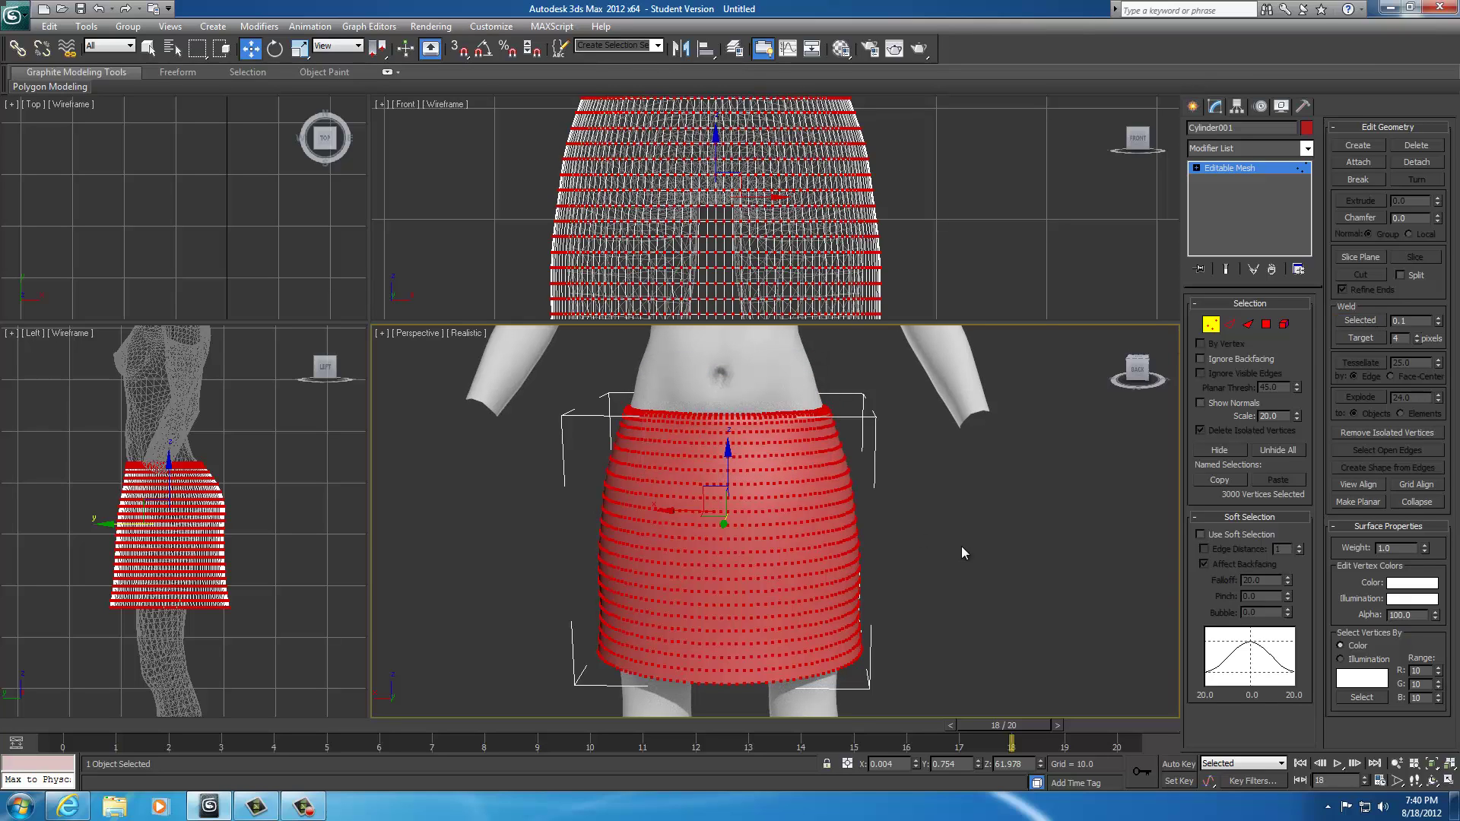
pyautogui.moveTo(961, 546)
pyautogui.keyDown('alt'); pyautogui.mouseDown(button='middle')
pyautogui.moveTo(692, 554)
pyautogui.moveTo(955, 556)
pyautogui.mouseUp(button='middle'); pyautogui.keyUp('alt')
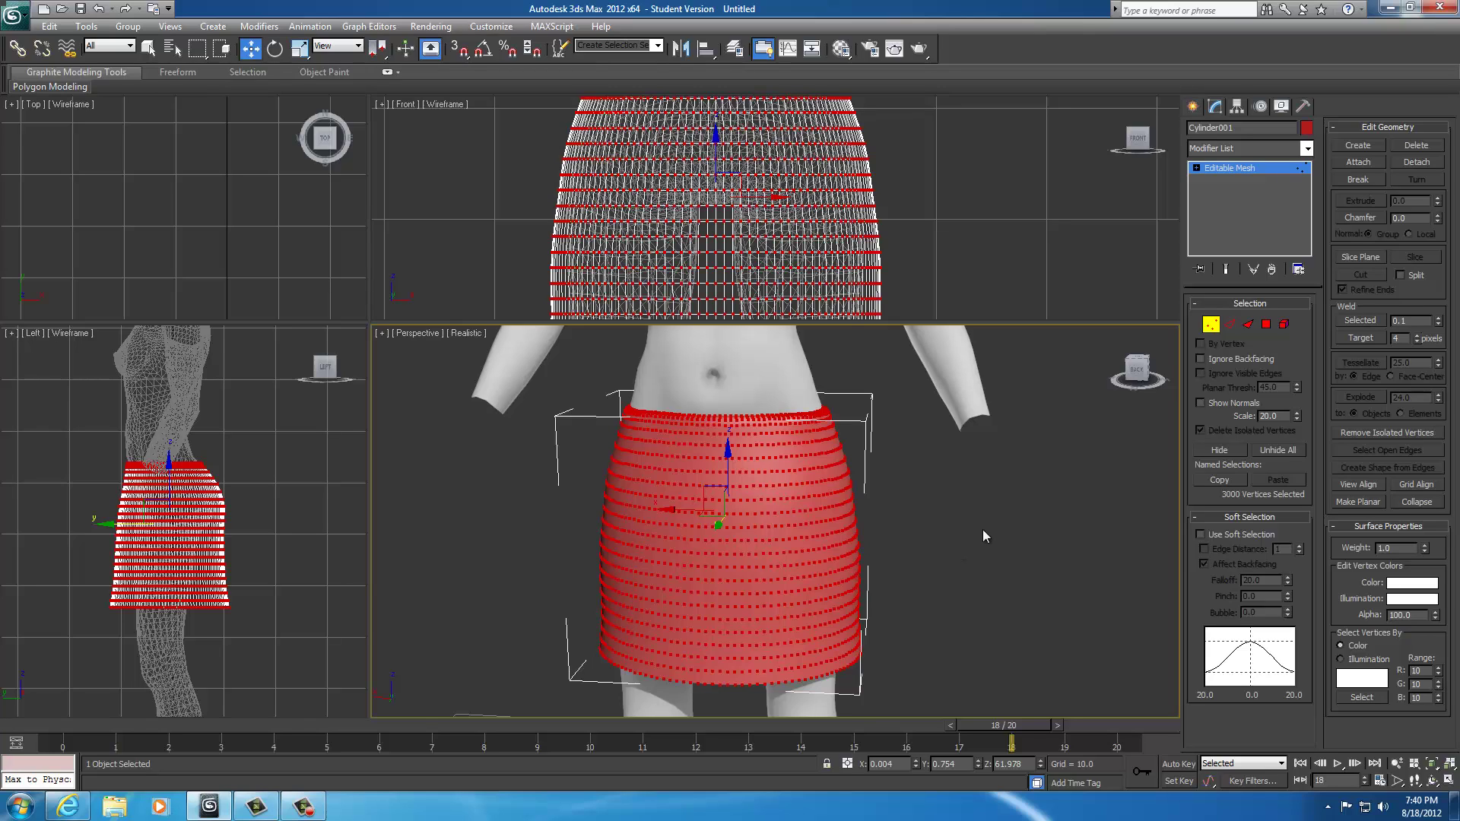
# Exit Vertex mode and add a Smooth modifier using smoothing group 2
pyautogui.click(1211, 327)
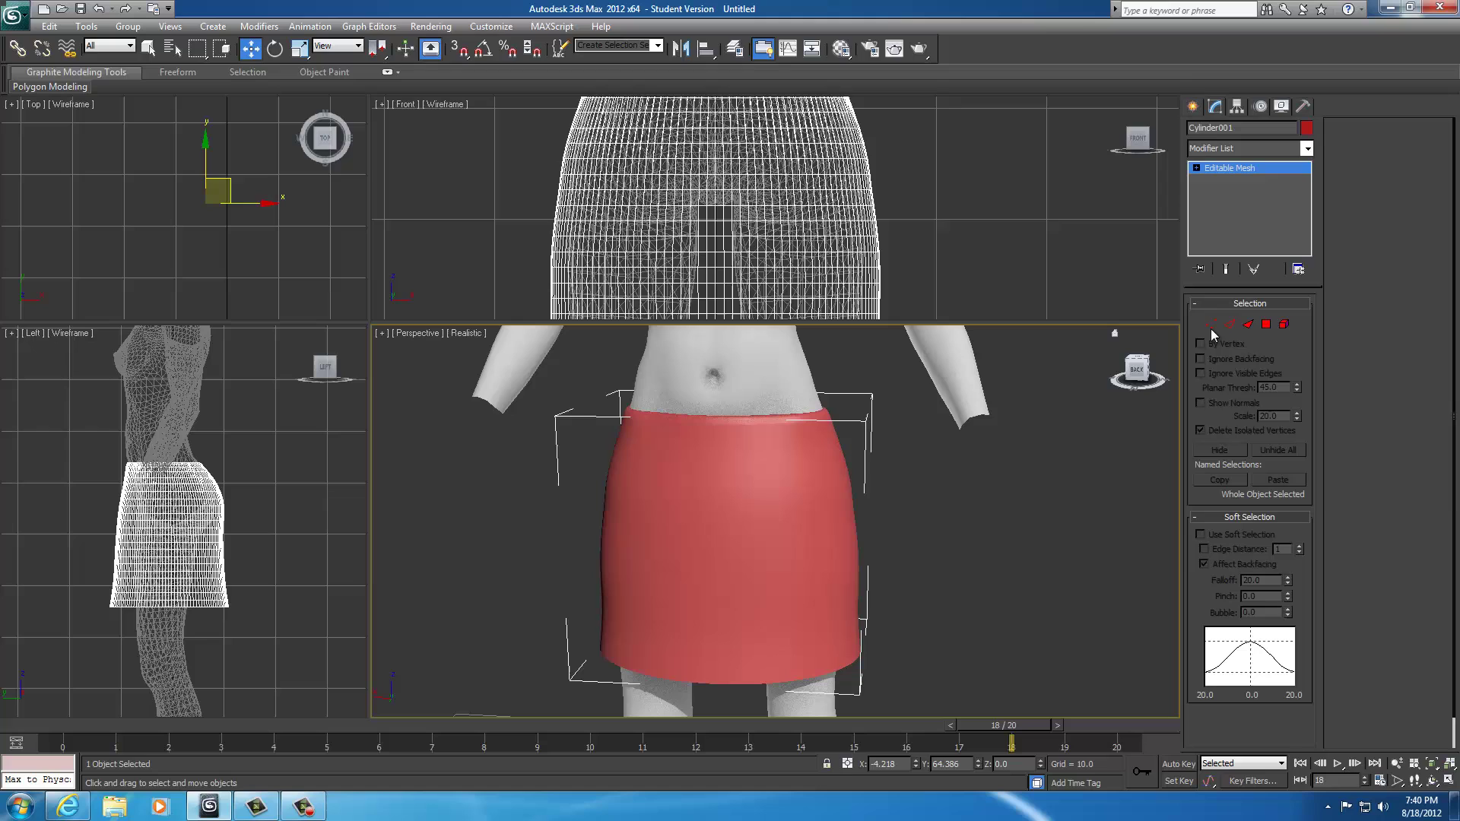
pyautogui.click(1306, 148)
pyautogui.scroll(-18, 1209, 654)
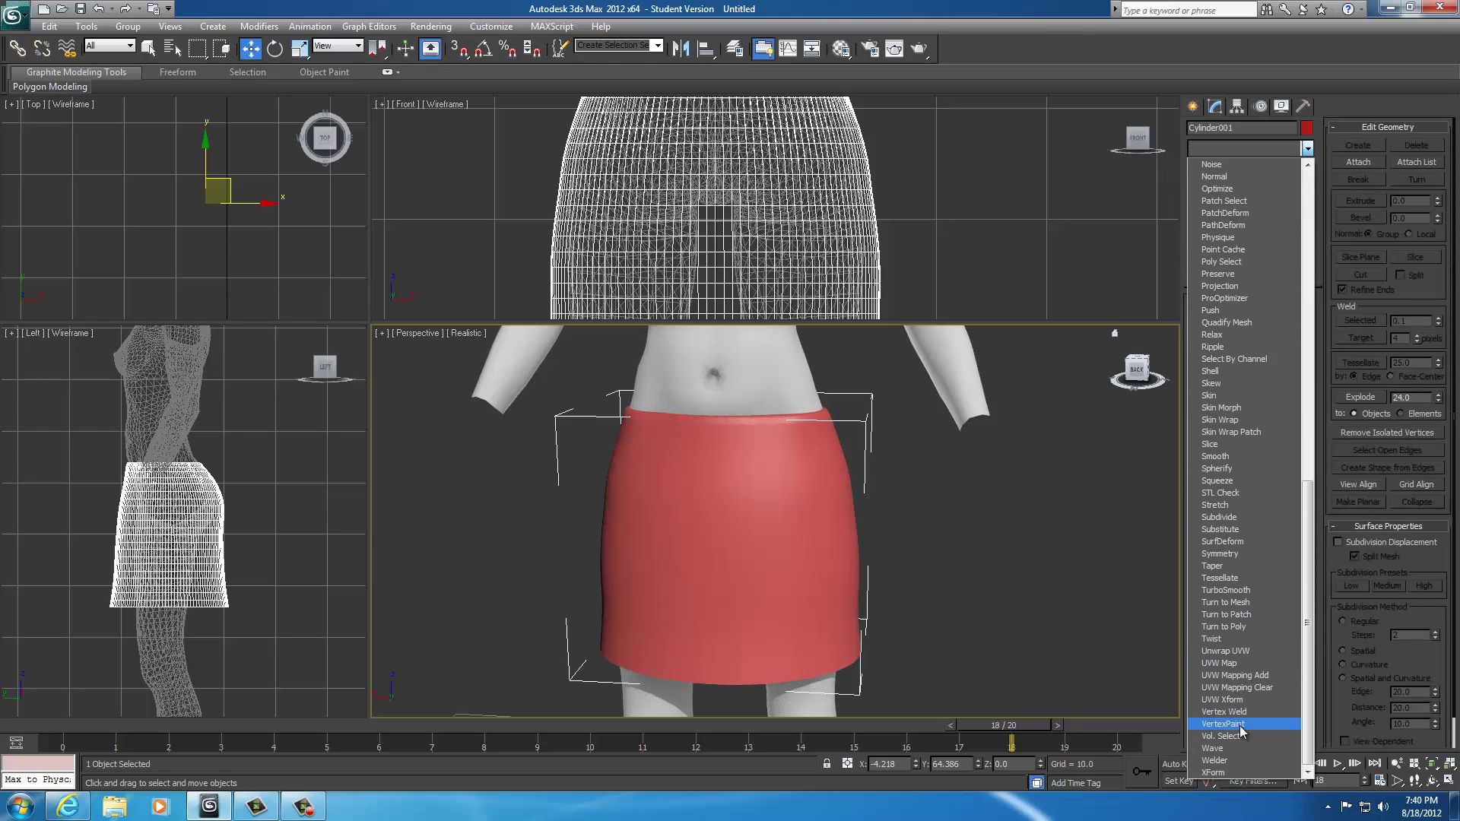
pyautogui.click(1214, 456)
pyautogui.click(1216, 385)
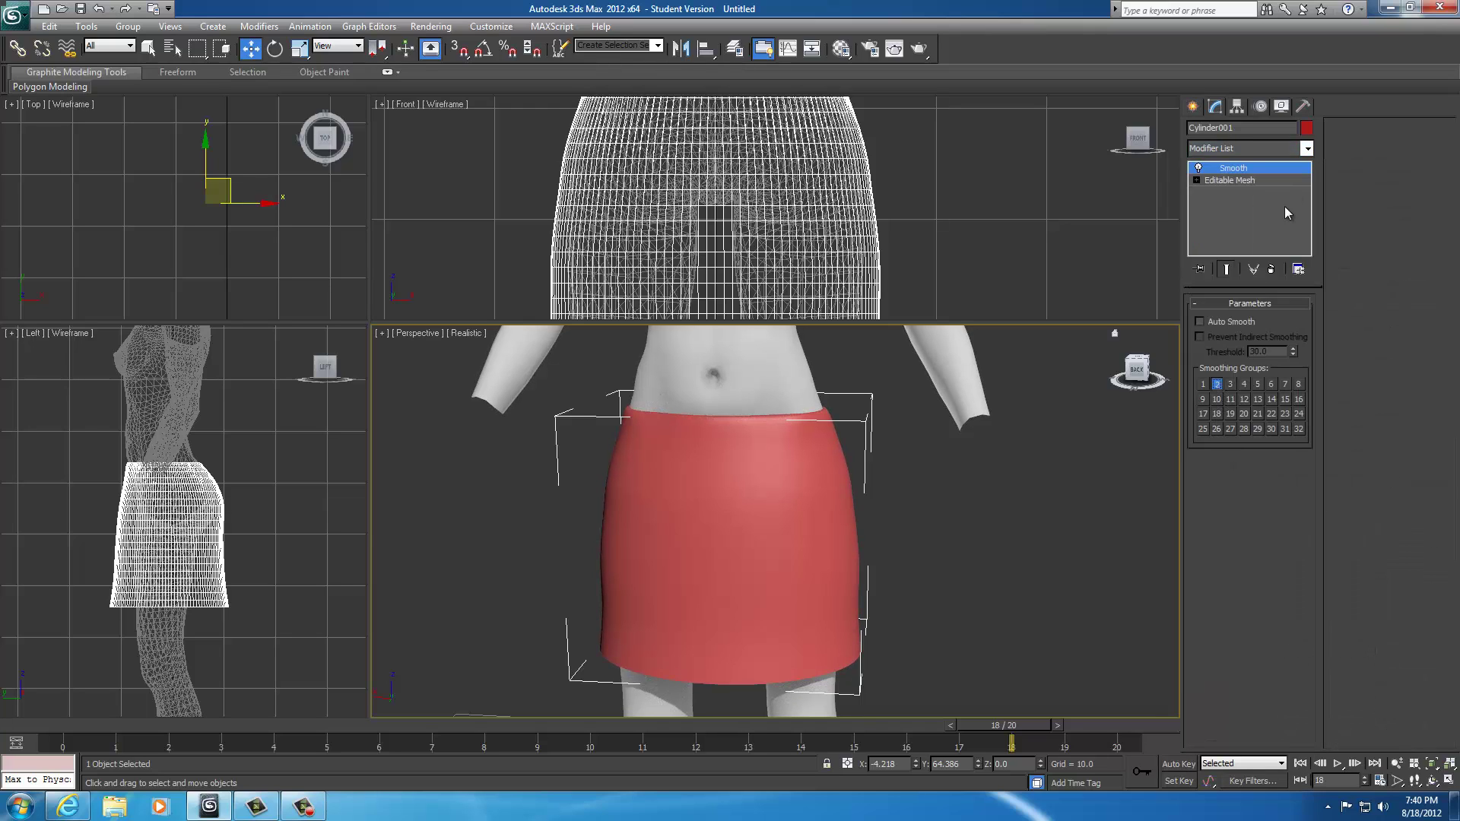
# Add a Skin Wrap modifier with Blend To Base Mesh off, then Unfreeze All
pyautogui.click(1307, 149)
pyautogui.scroll(-18, 1232, 661)
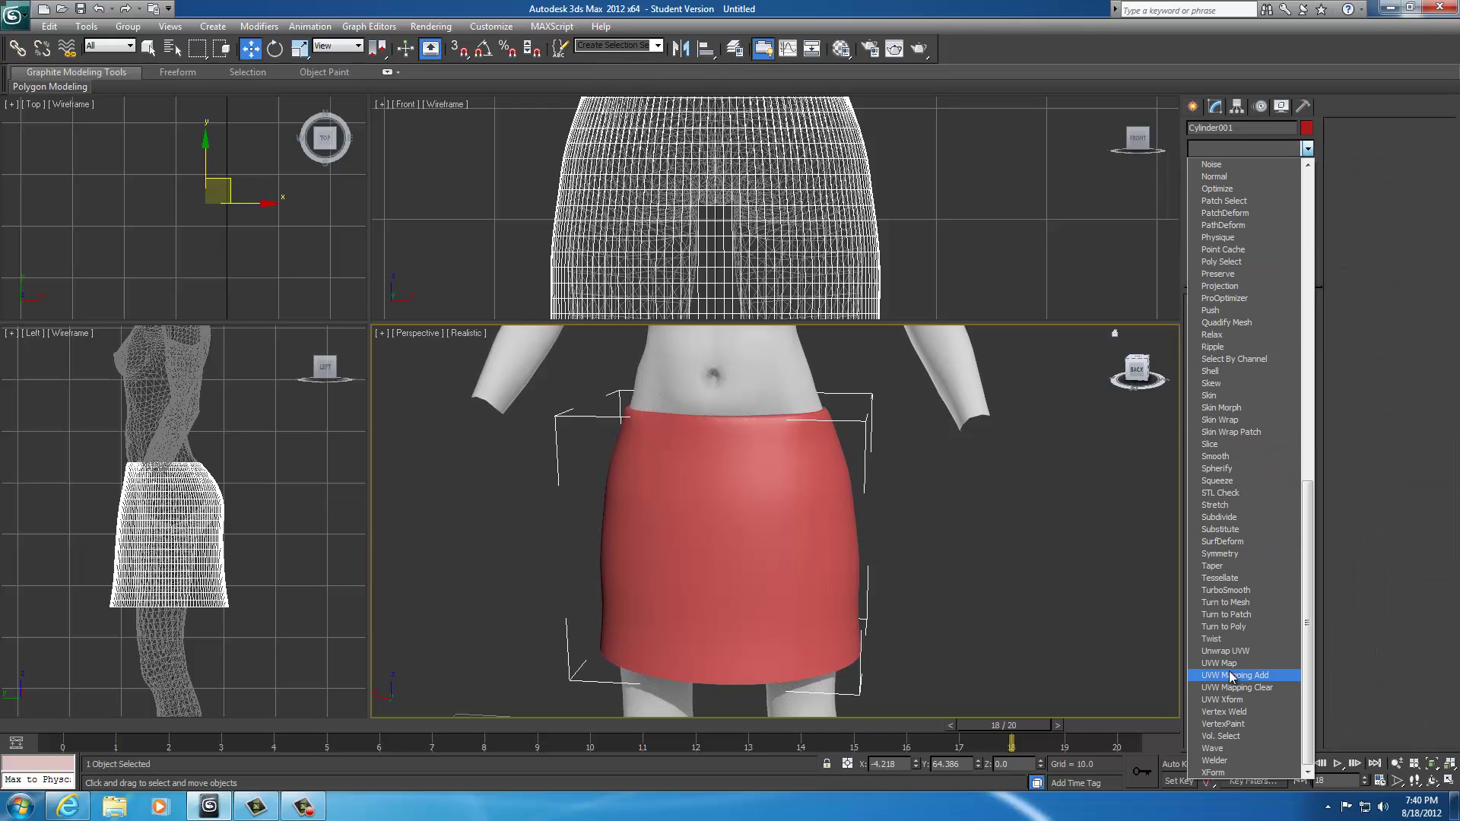
pyautogui.click(1224, 420)
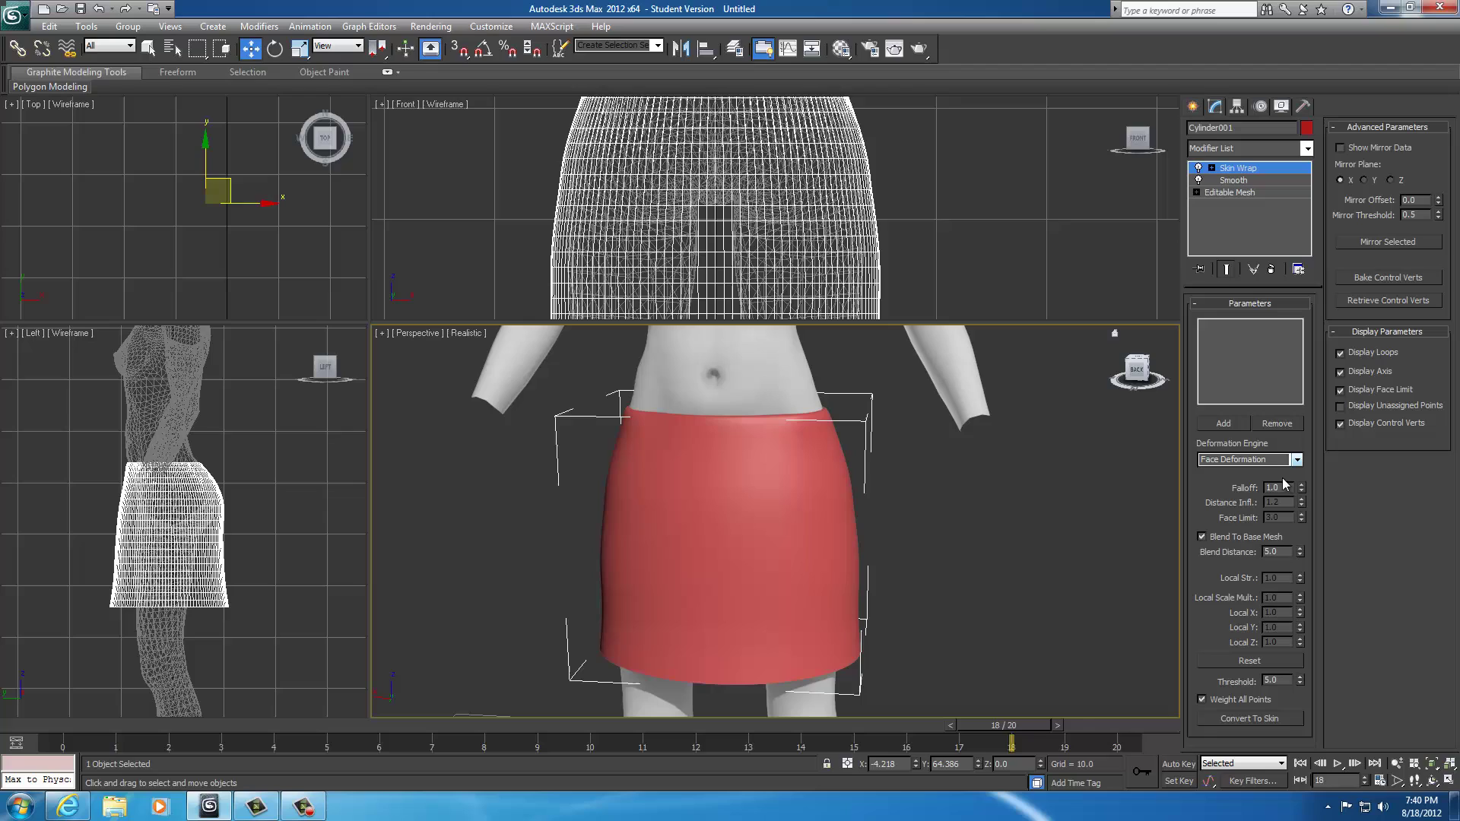
pyautogui.click(1231, 537)
pyautogui.rightClick(982, 530)
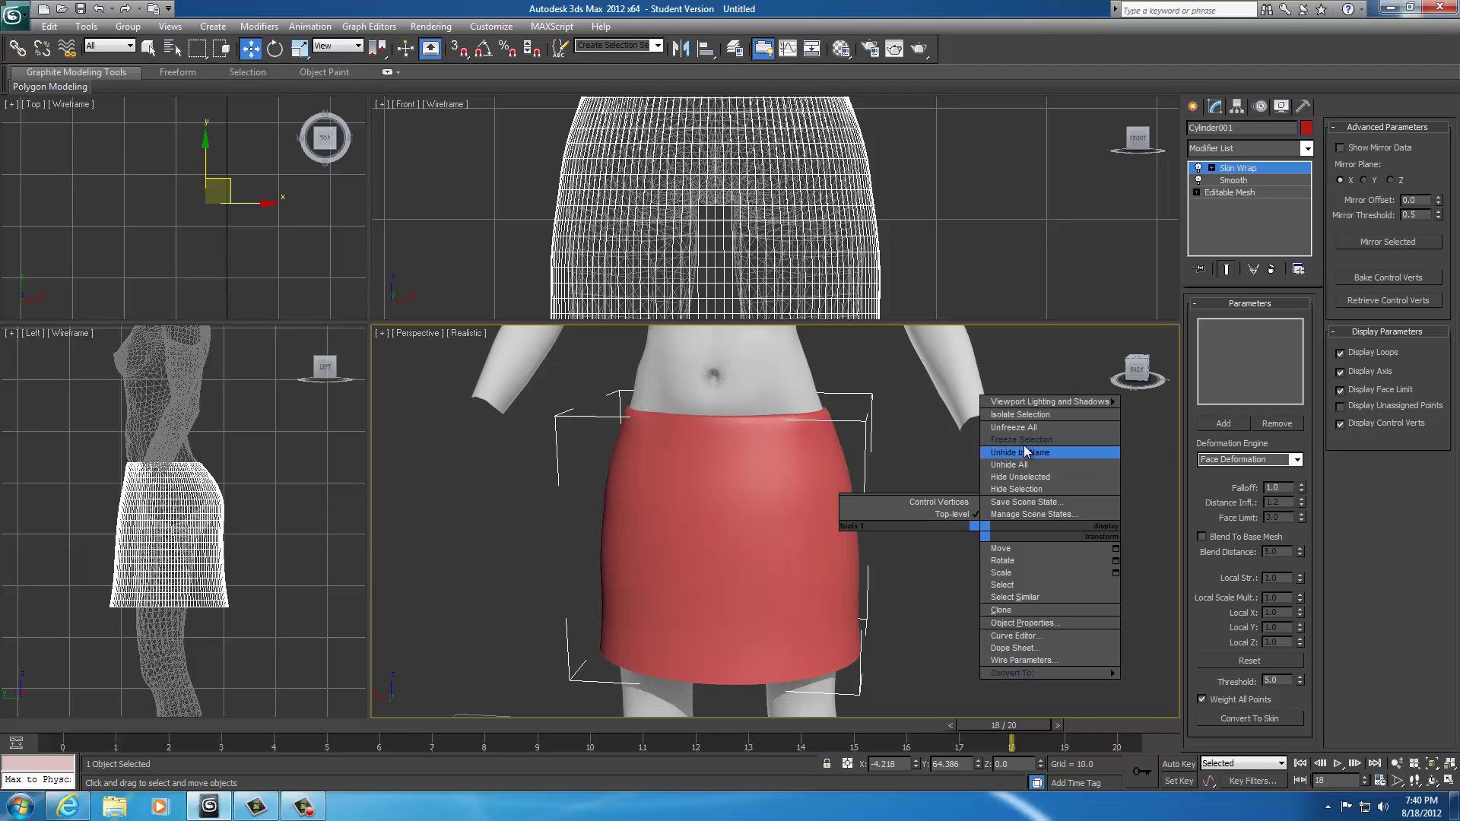
pyautogui.click(1026, 428)
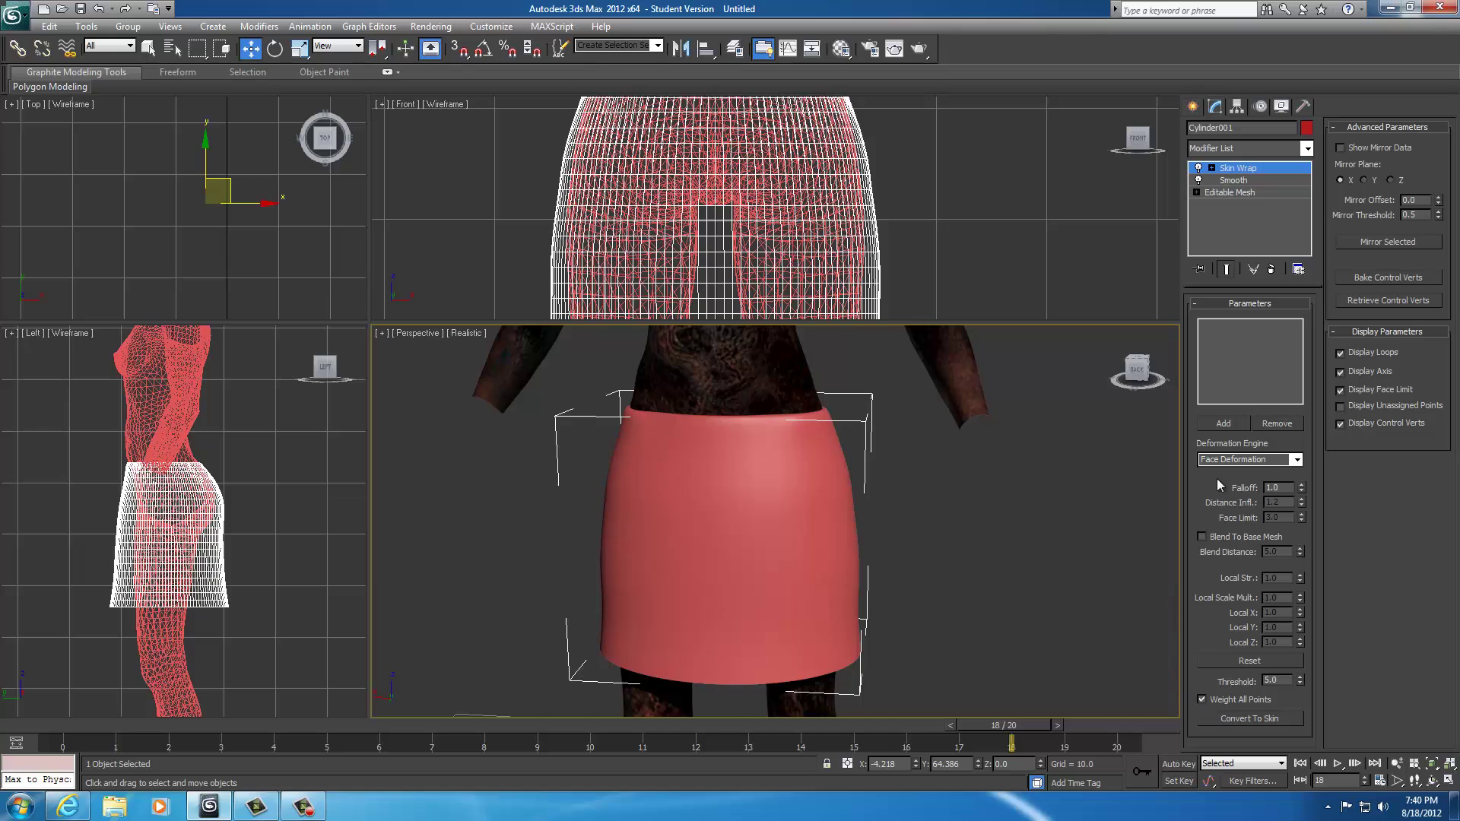
# Wrap the skirt to the body mesh, convert to Skin, and delete the Skin Wrap modifier
pyautogui.click(1219, 423)
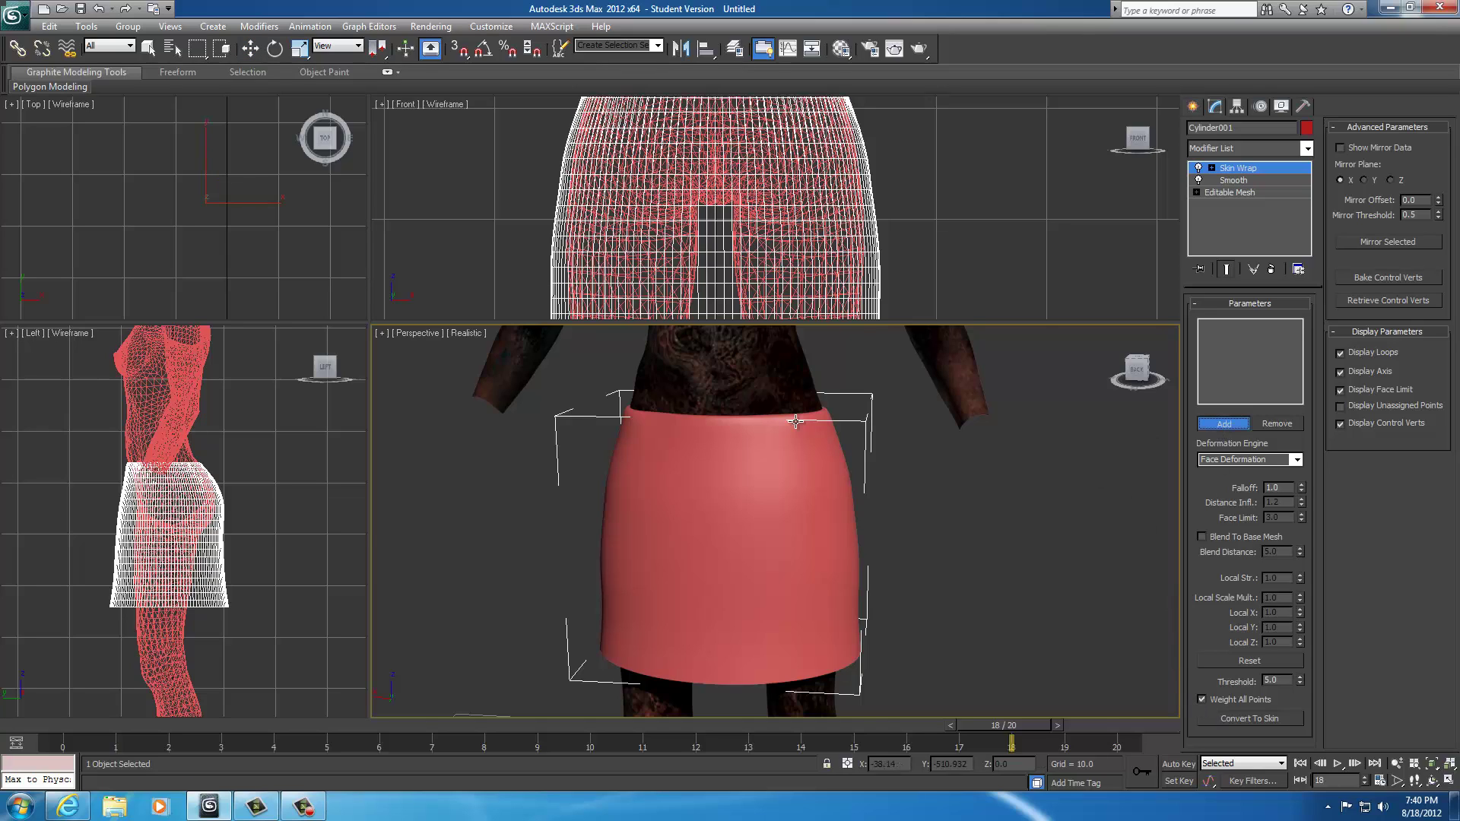
pyautogui.click(737, 390)
pyautogui.press('w')
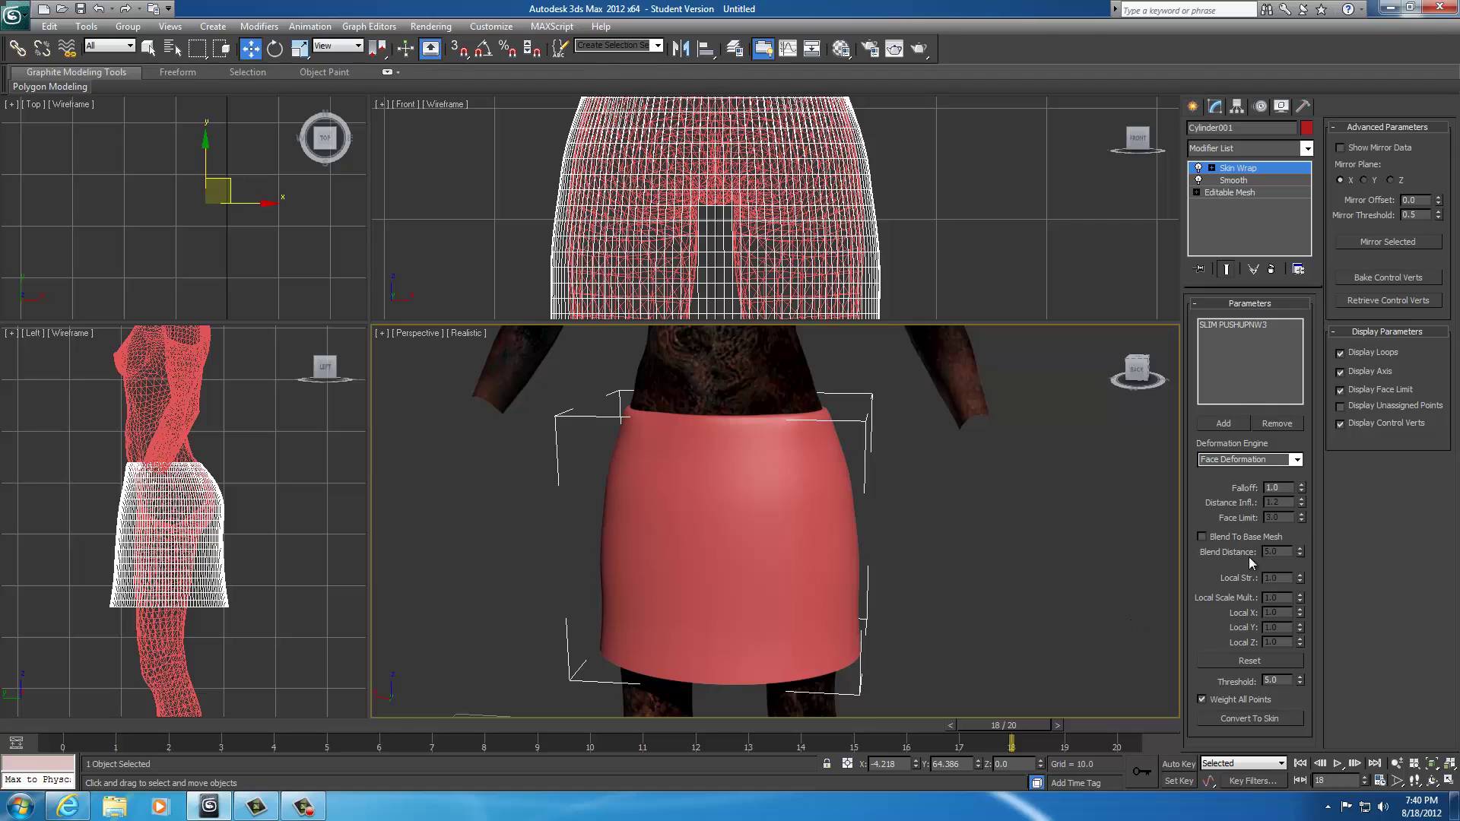
pyautogui.click(1229, 720)
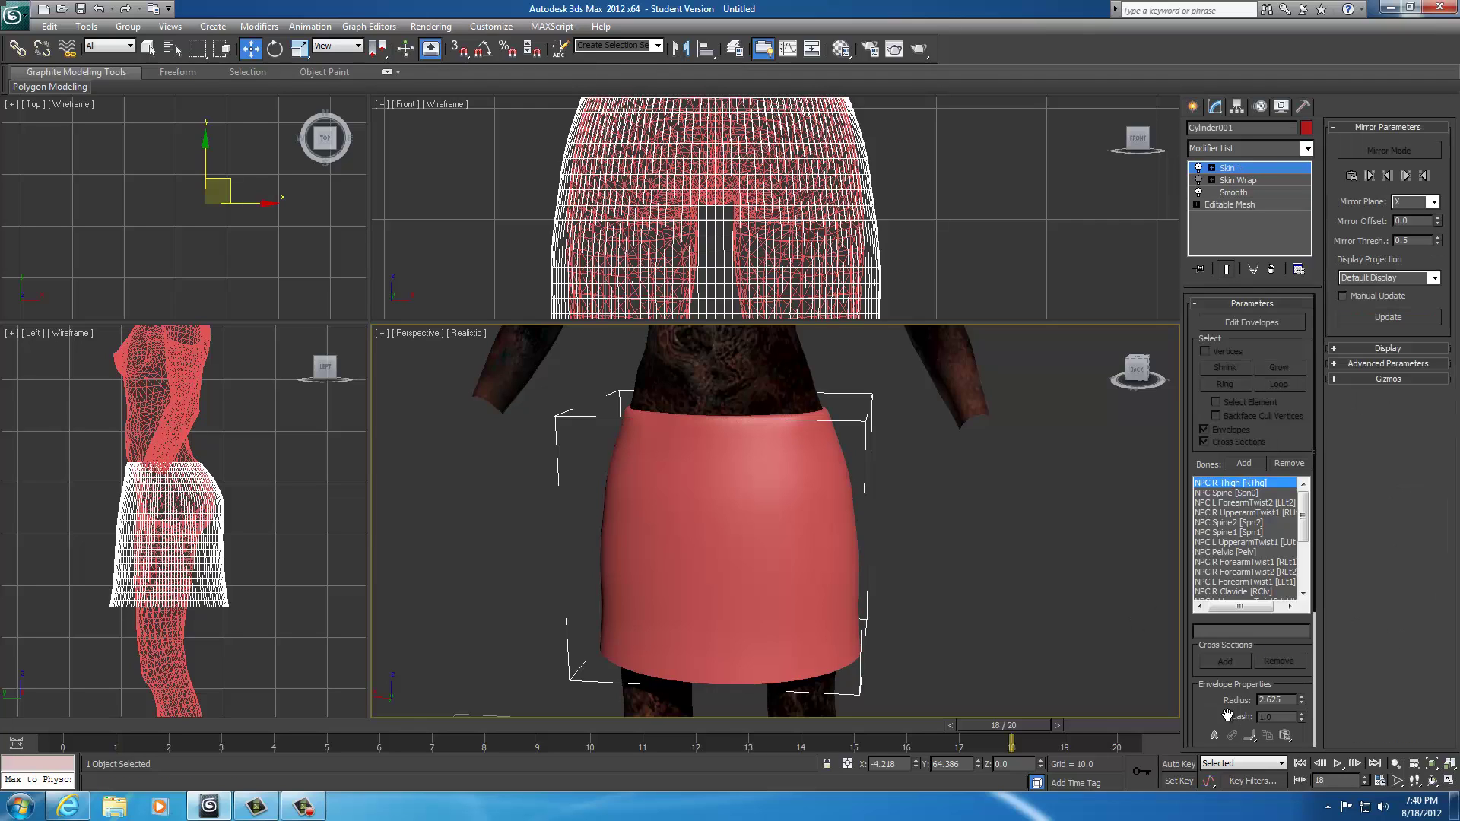
pyautogui.rightClick(1241, 183)
pyautogui.click(1266, 199)
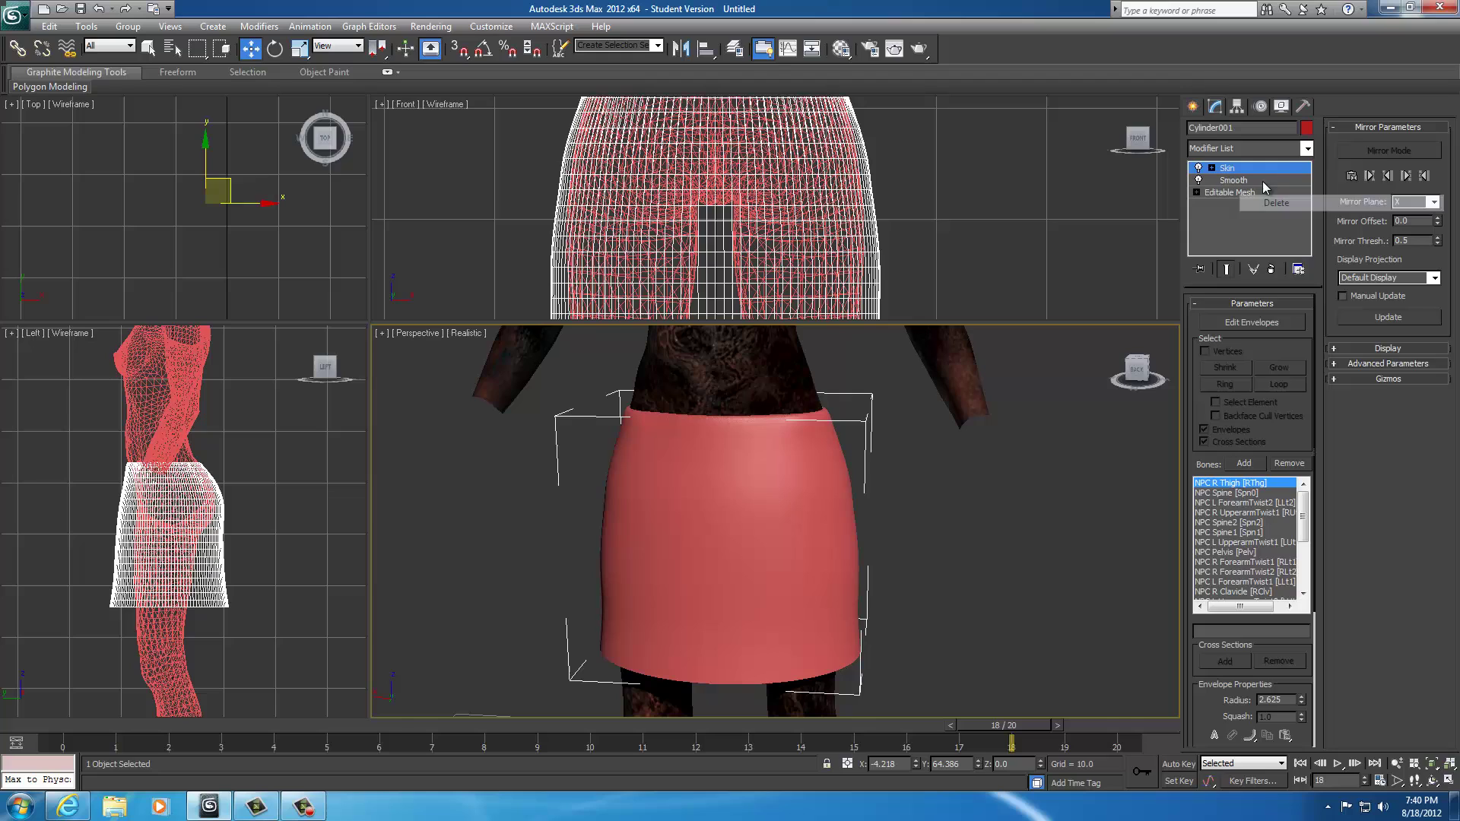
# Add a BSDismemberSkin modifier with Body Part set to Skyrim Torso 1
pyautogui.click(1306, 148)
pyautogui.click(1247, 444)
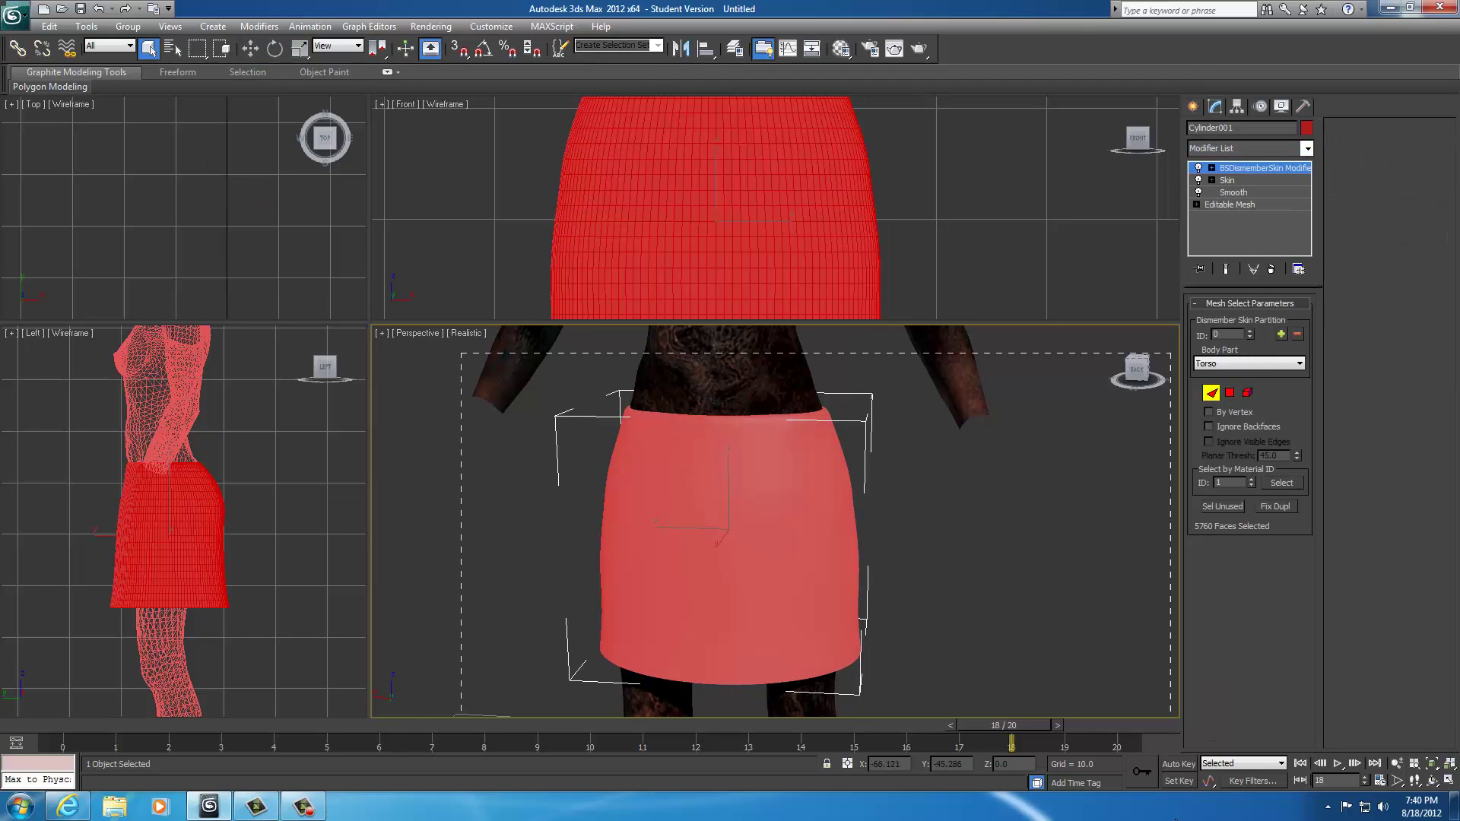
pyautogui.click(1244, 363)
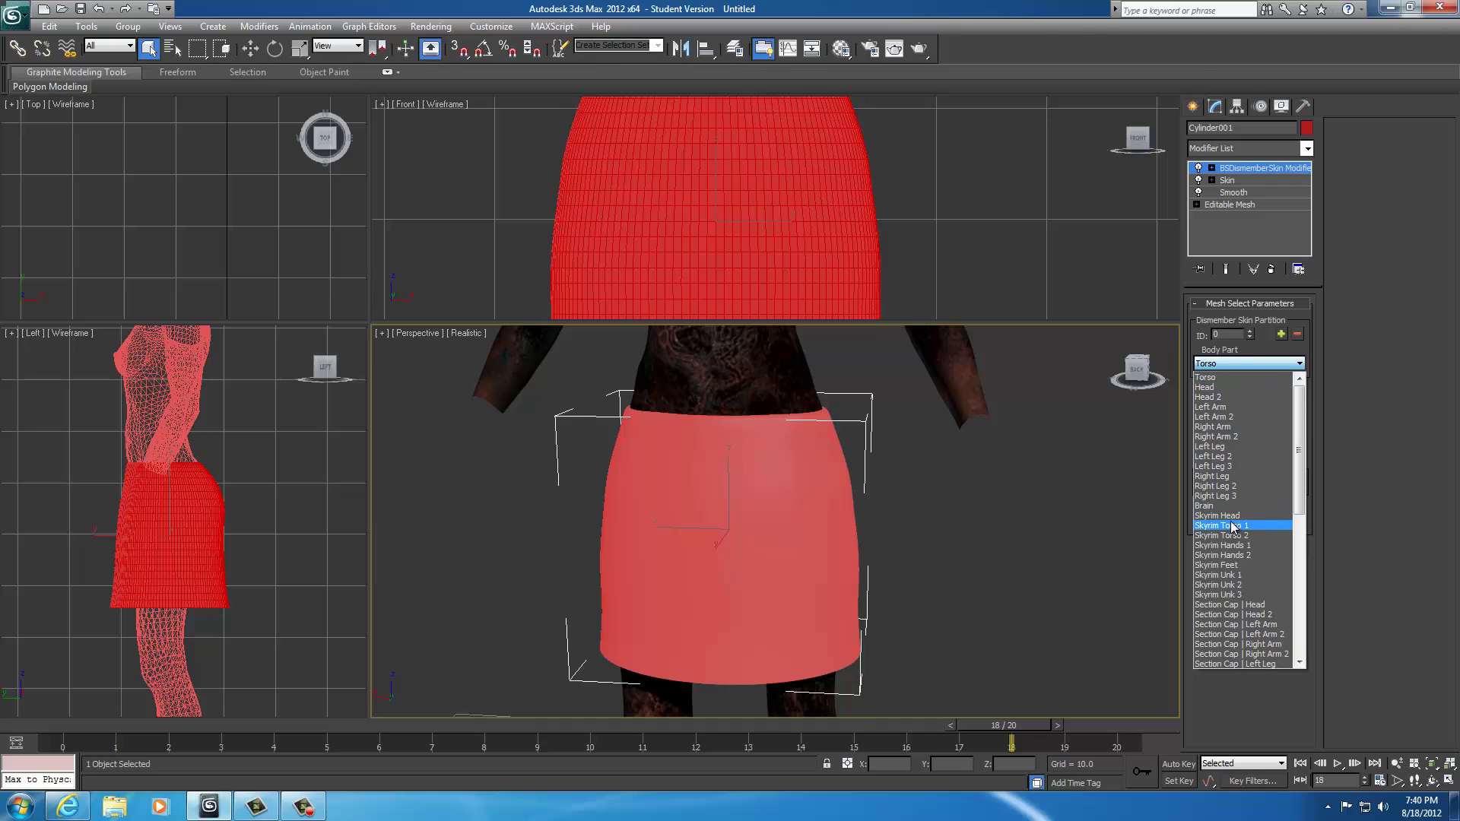
pyautogui.click(1221, 526)
pyautogui.click(1211, 392)
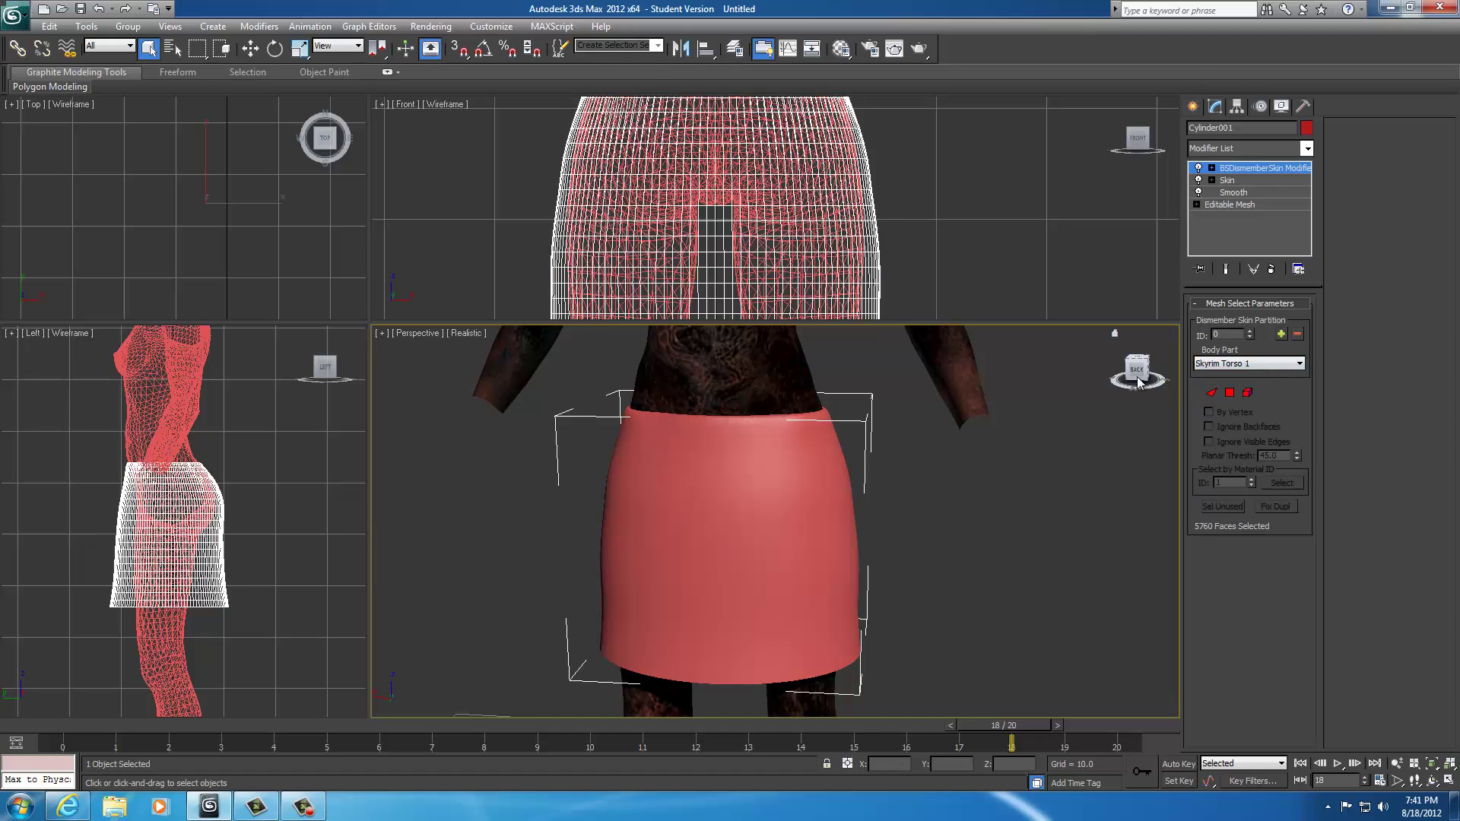
# Start exporting the scene as Backup into Desktop\01FemaleTesting, then cancel the NIF options
pyautogui.click(4, 19)
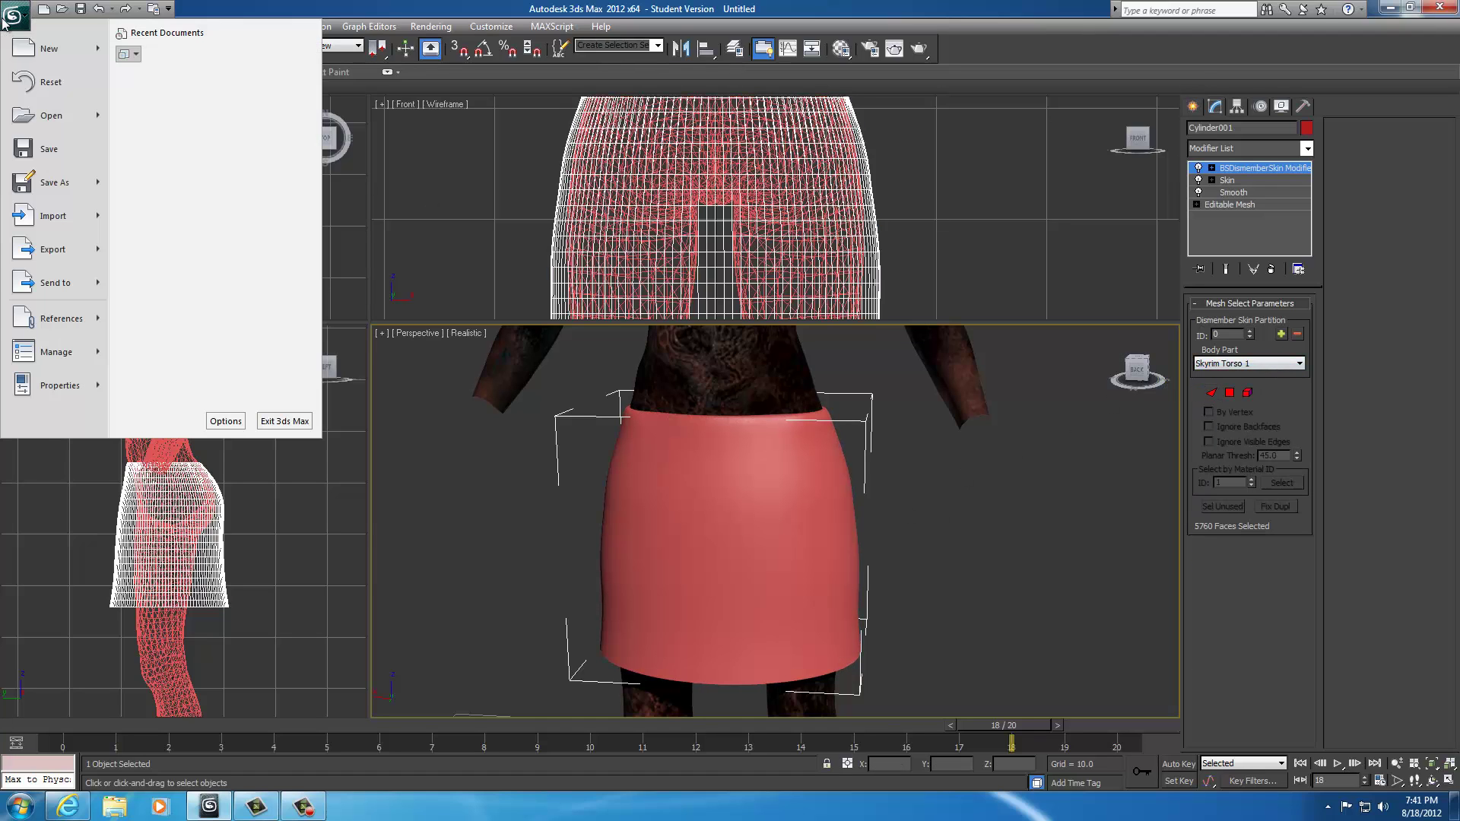
pyautogui.click(59, 245)
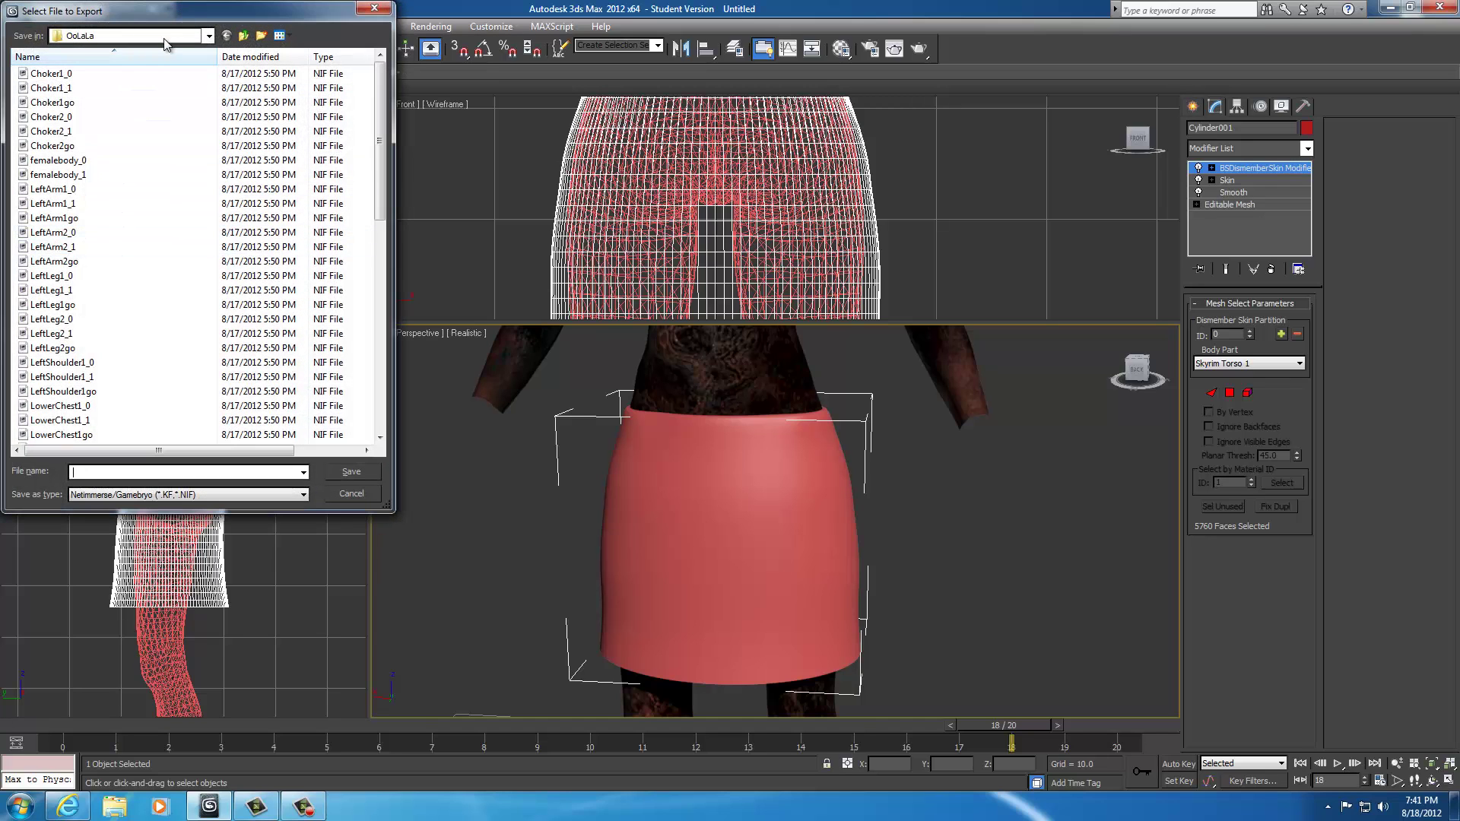
pyautogui.click(168, 36)
pyautogui.click(82, 64)
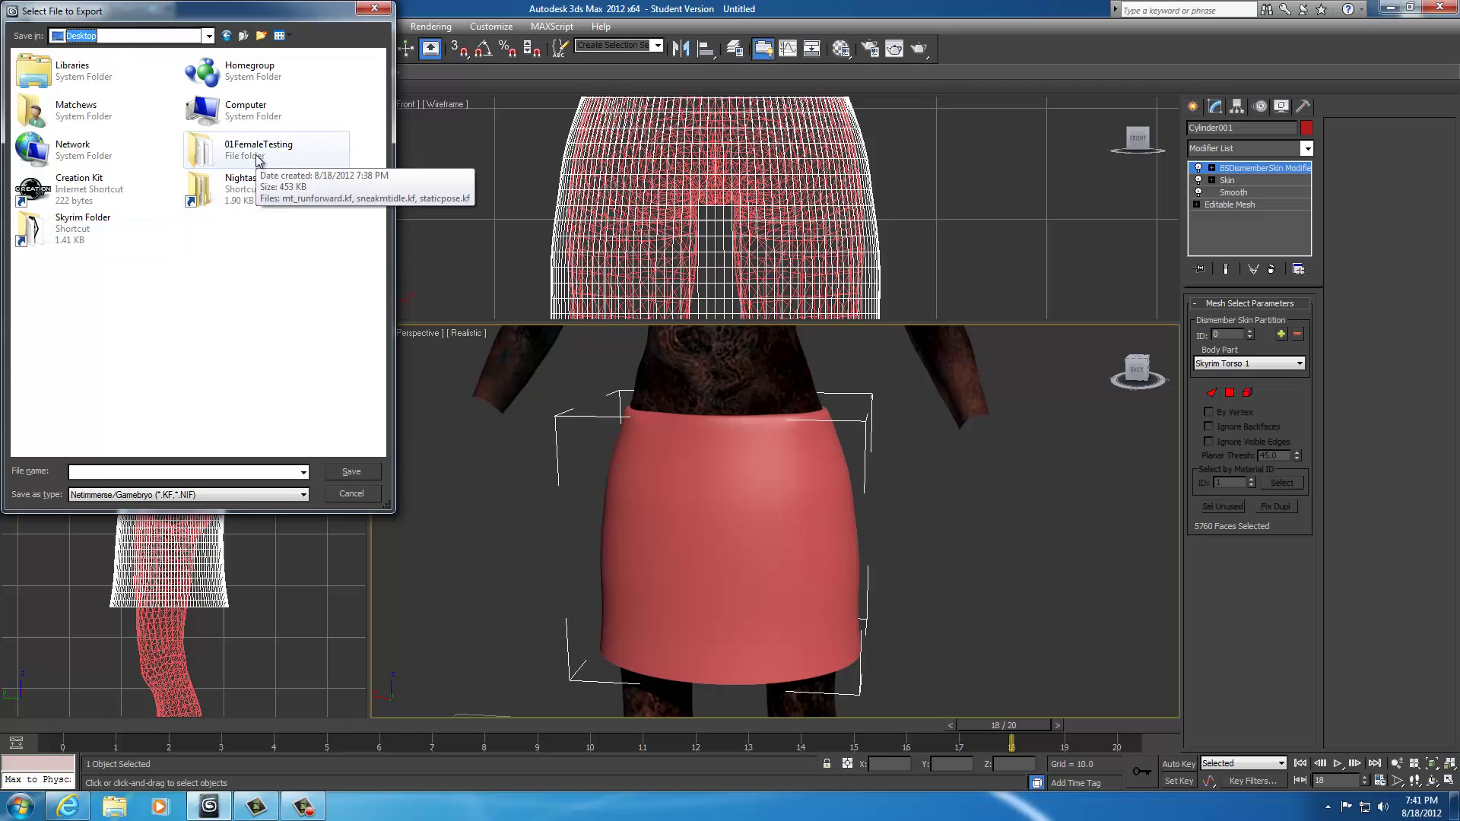
pyautogui.doubleClick(253, 156)
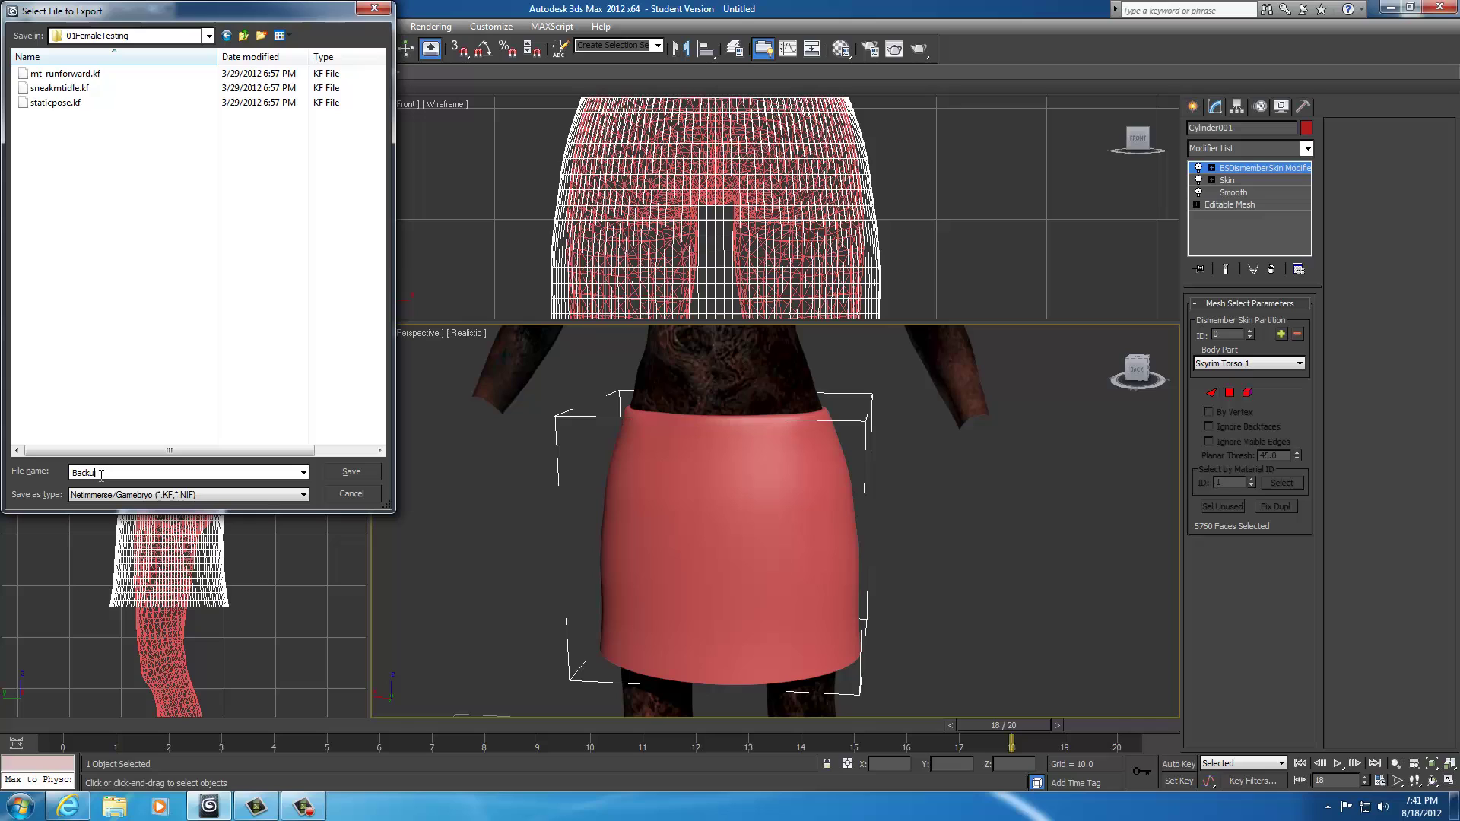
pyautogui.click(350, 472)
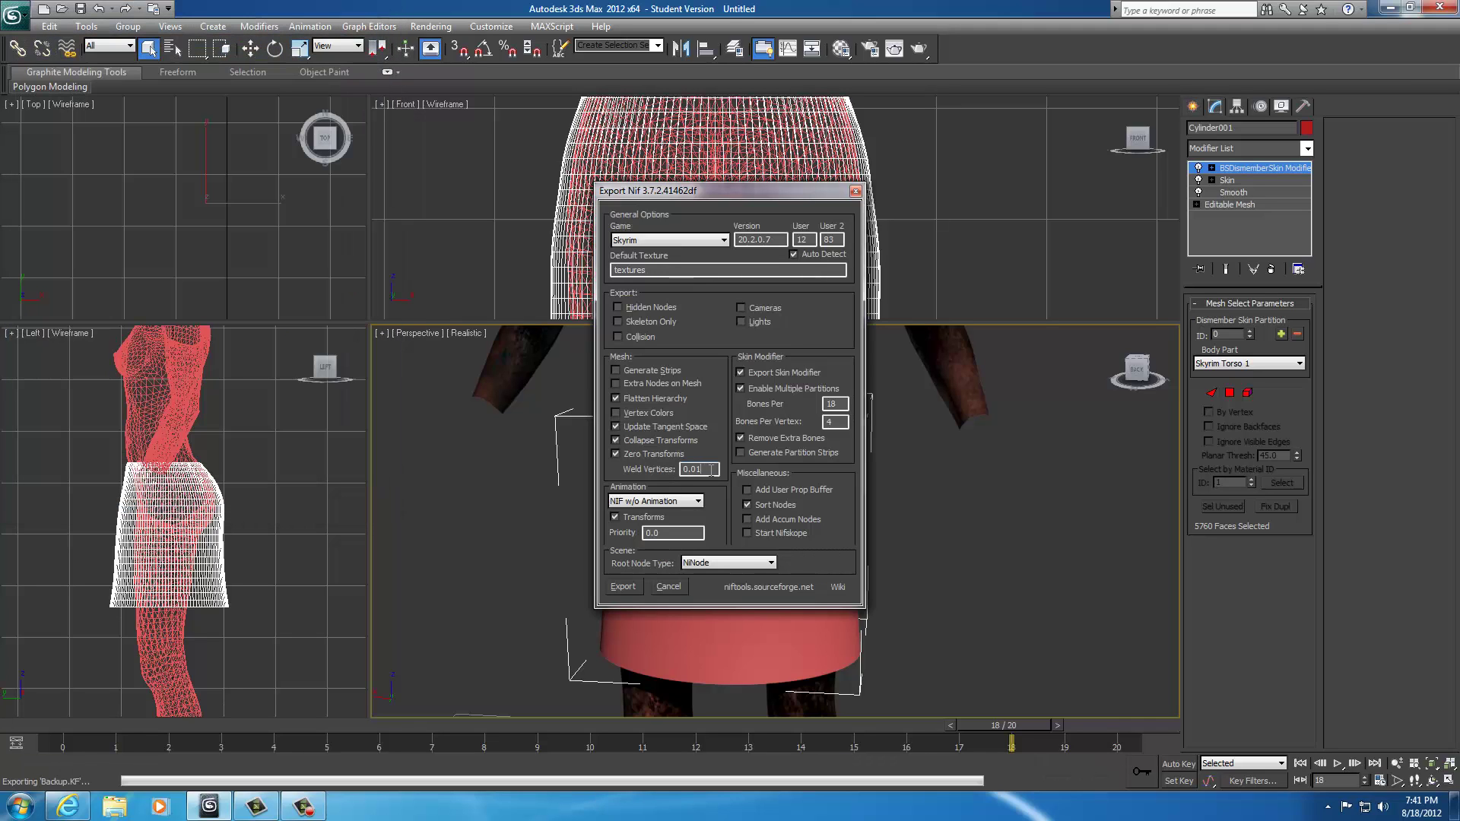
pyautogui.click(666, 585)
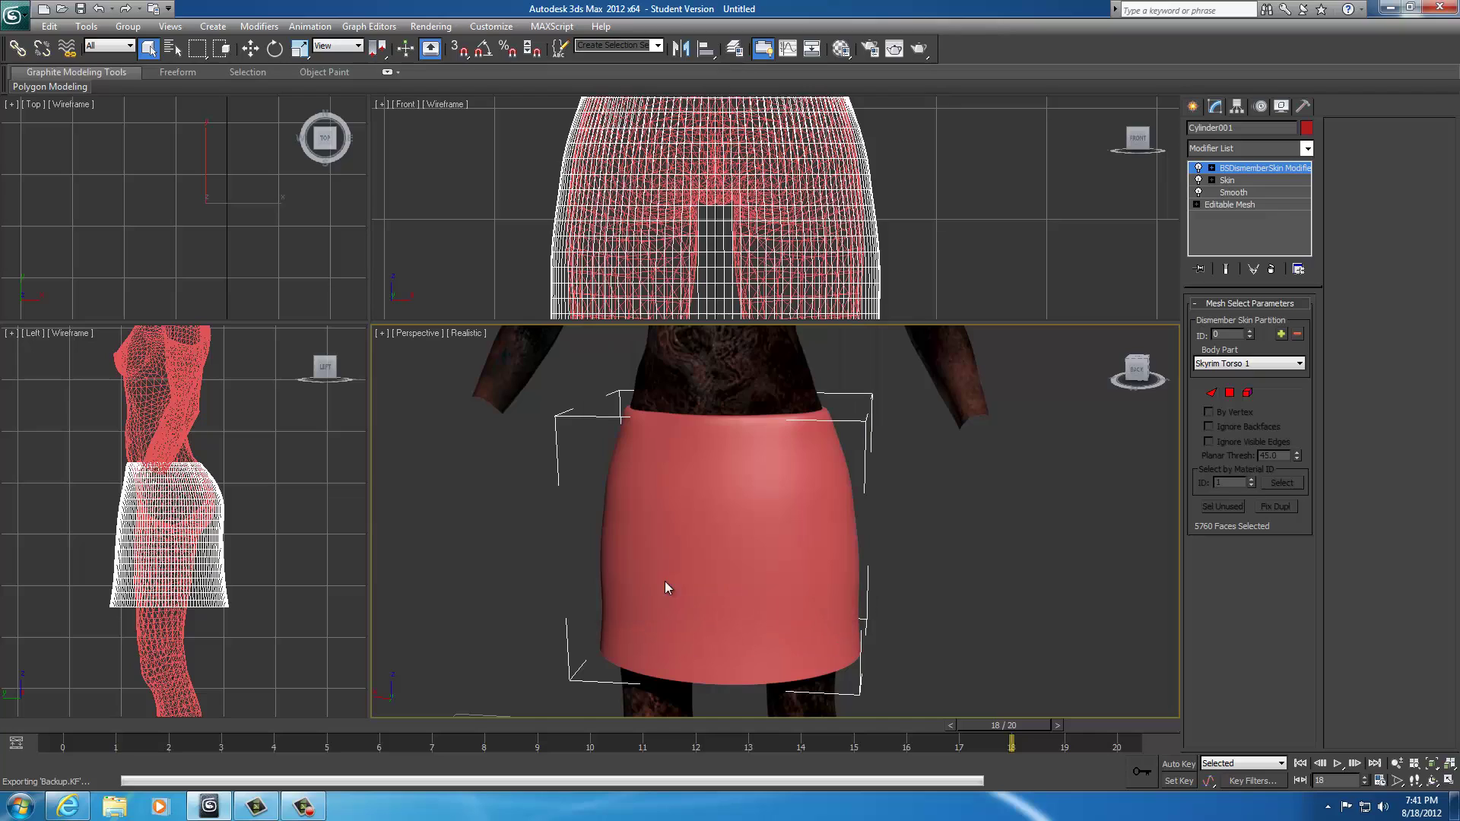
# Unhide all skeleton bones and export Backup as a NIF with Weld Vertices 0
pyautogui.rightClick(474, 478)
pyautogui.click(501, 411)
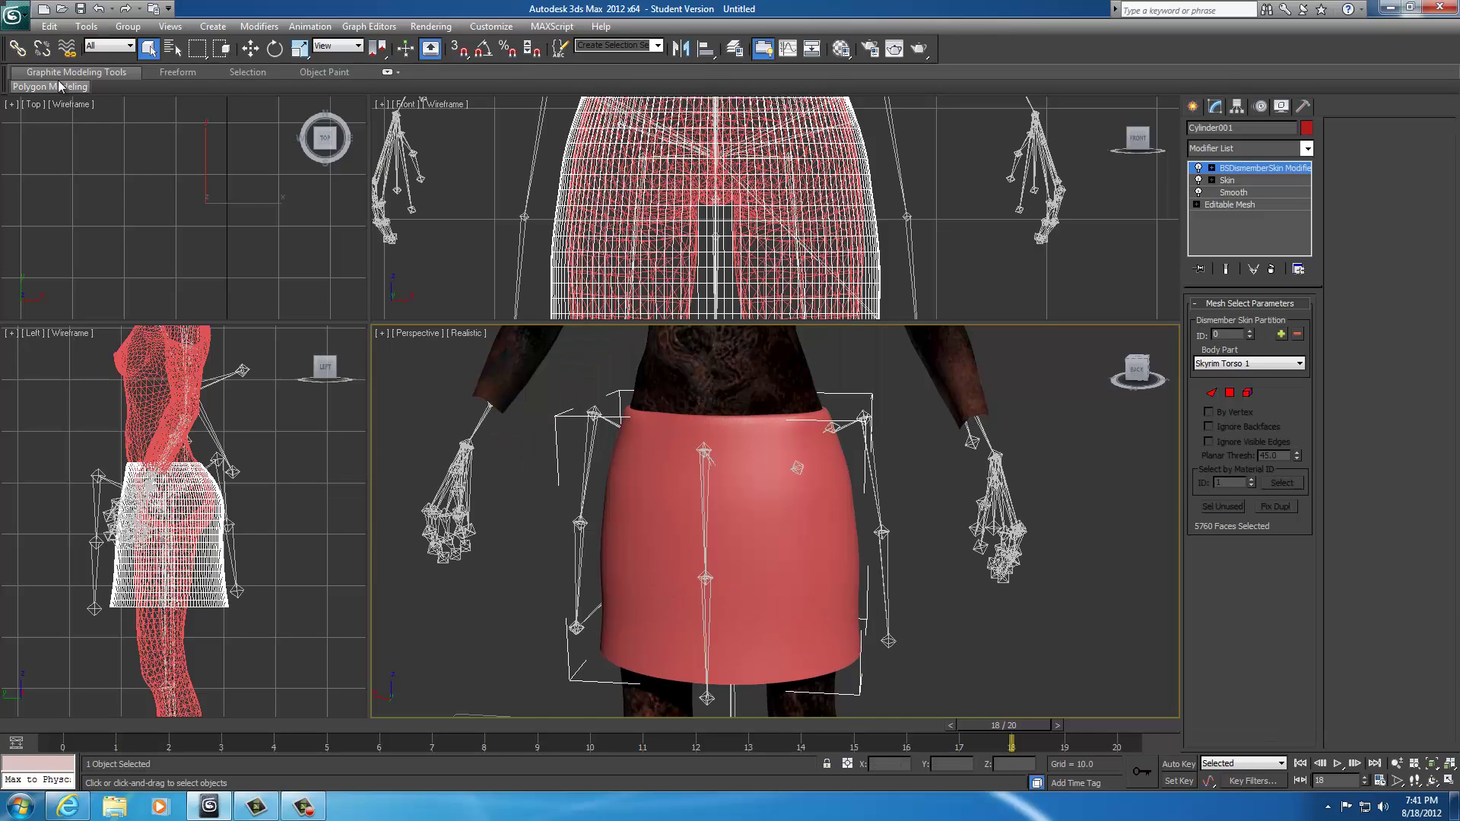
pyautogui.click(14, 17)
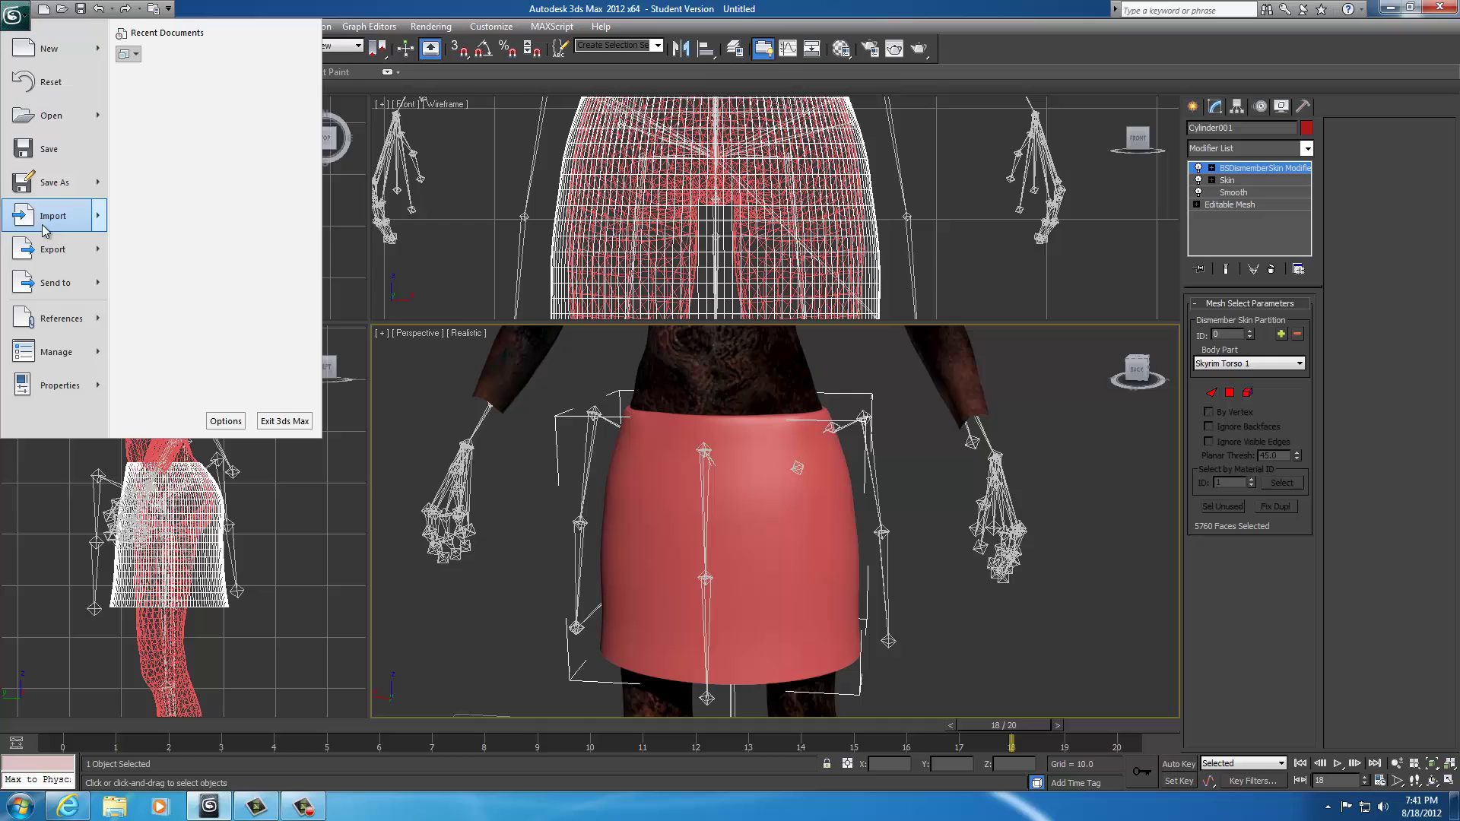
pyautogui.click(45, 250)
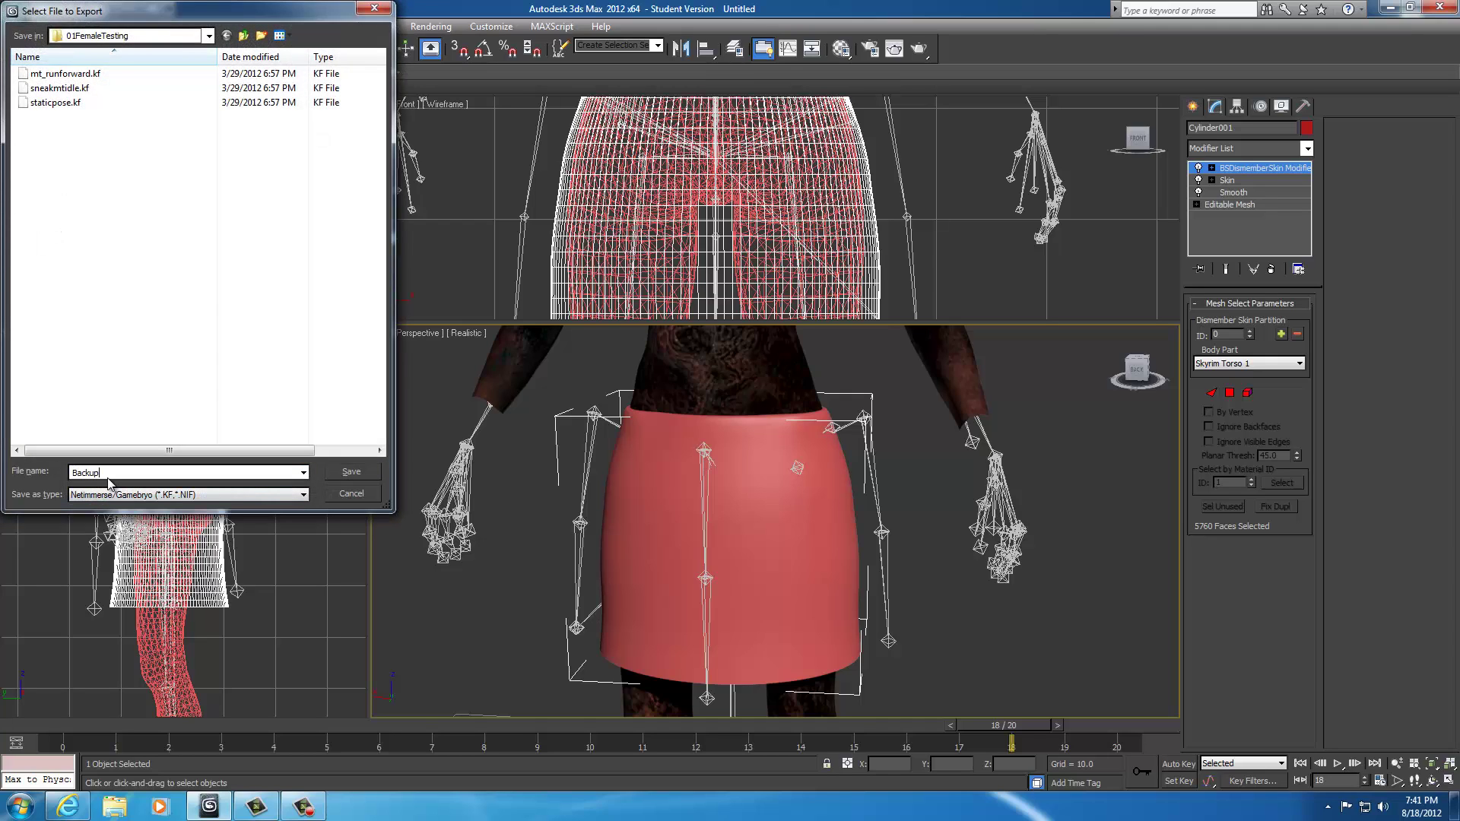
pyautogui.write('Backup')
pyautogui.click(351, 472)
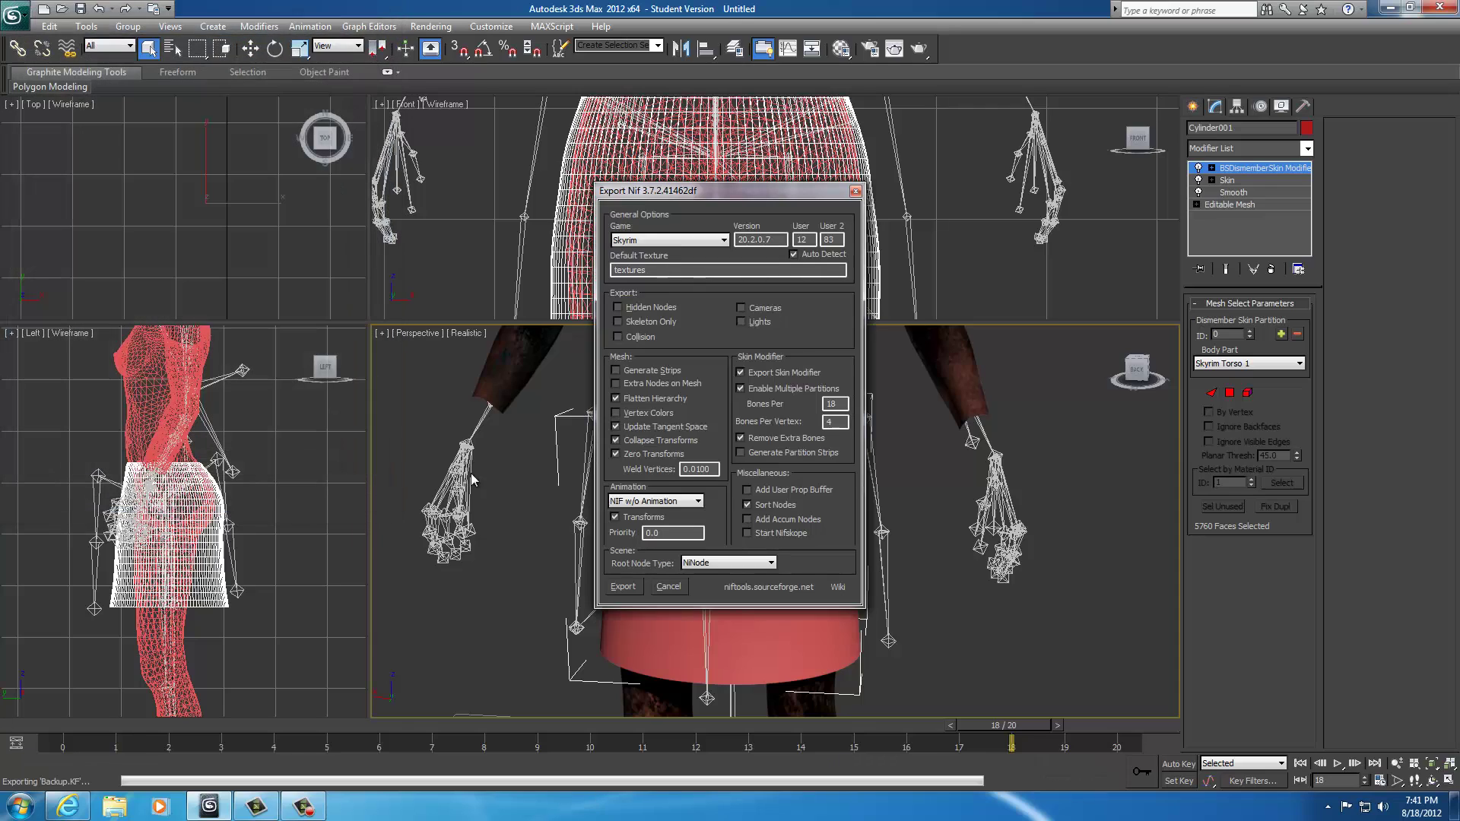
pyautogui.click(709, 469)
pyautogui.press('BackSpace')
pyautogui.press('BackSpace')
pyautogui.press('BackSpace')
pyautogui.click(620, 586)
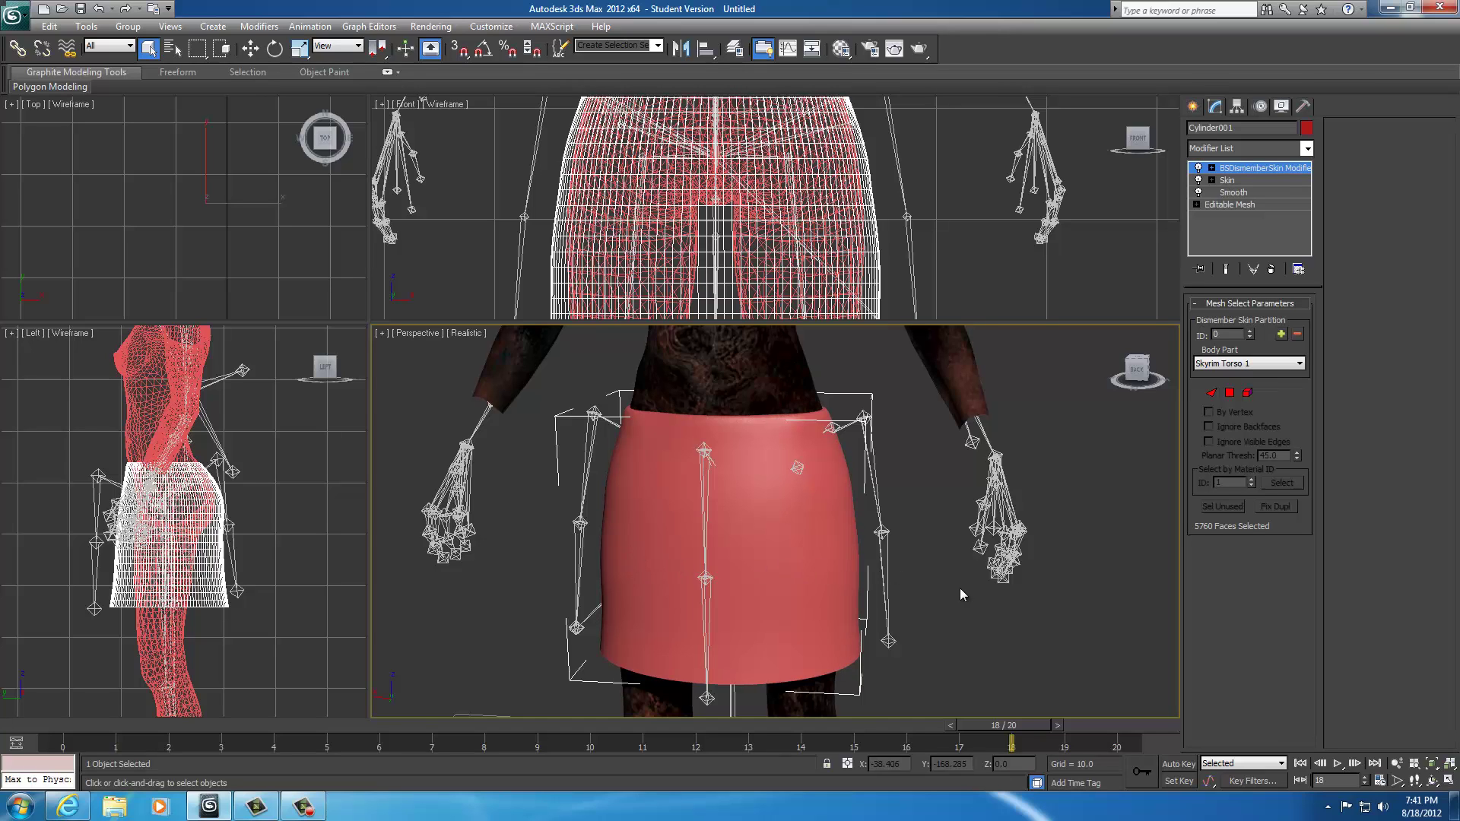
# Collapse the skirt to an Editable Mesh and weld all its vertices, which merges none
pyautogui.moveTo(978, 601); pyautogui.dragTo(960, 580, button='middle')
pyautogui.scroll(-3, 882, 632)
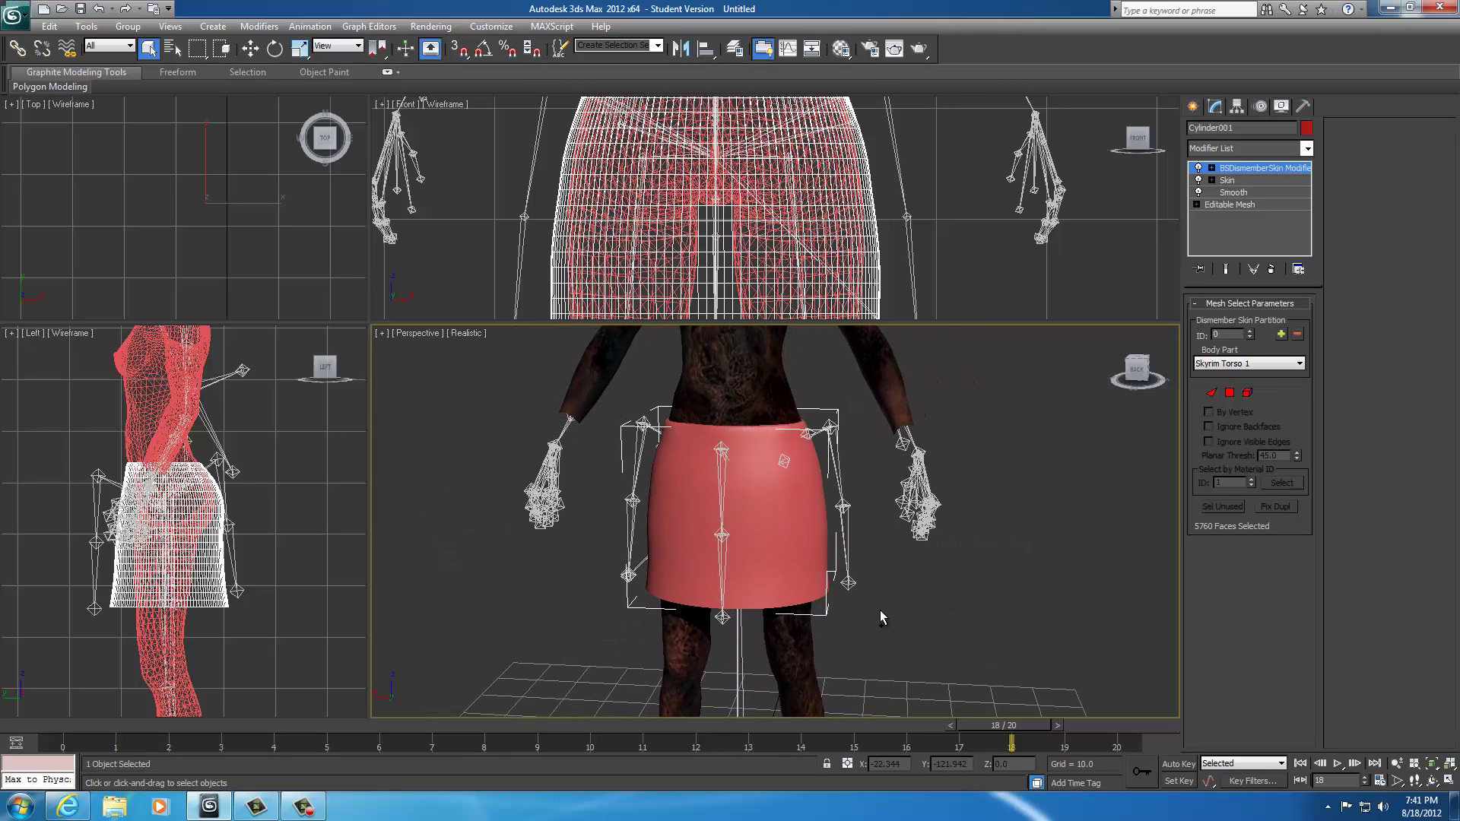
pyautogui.scroll(3, 881, 614)
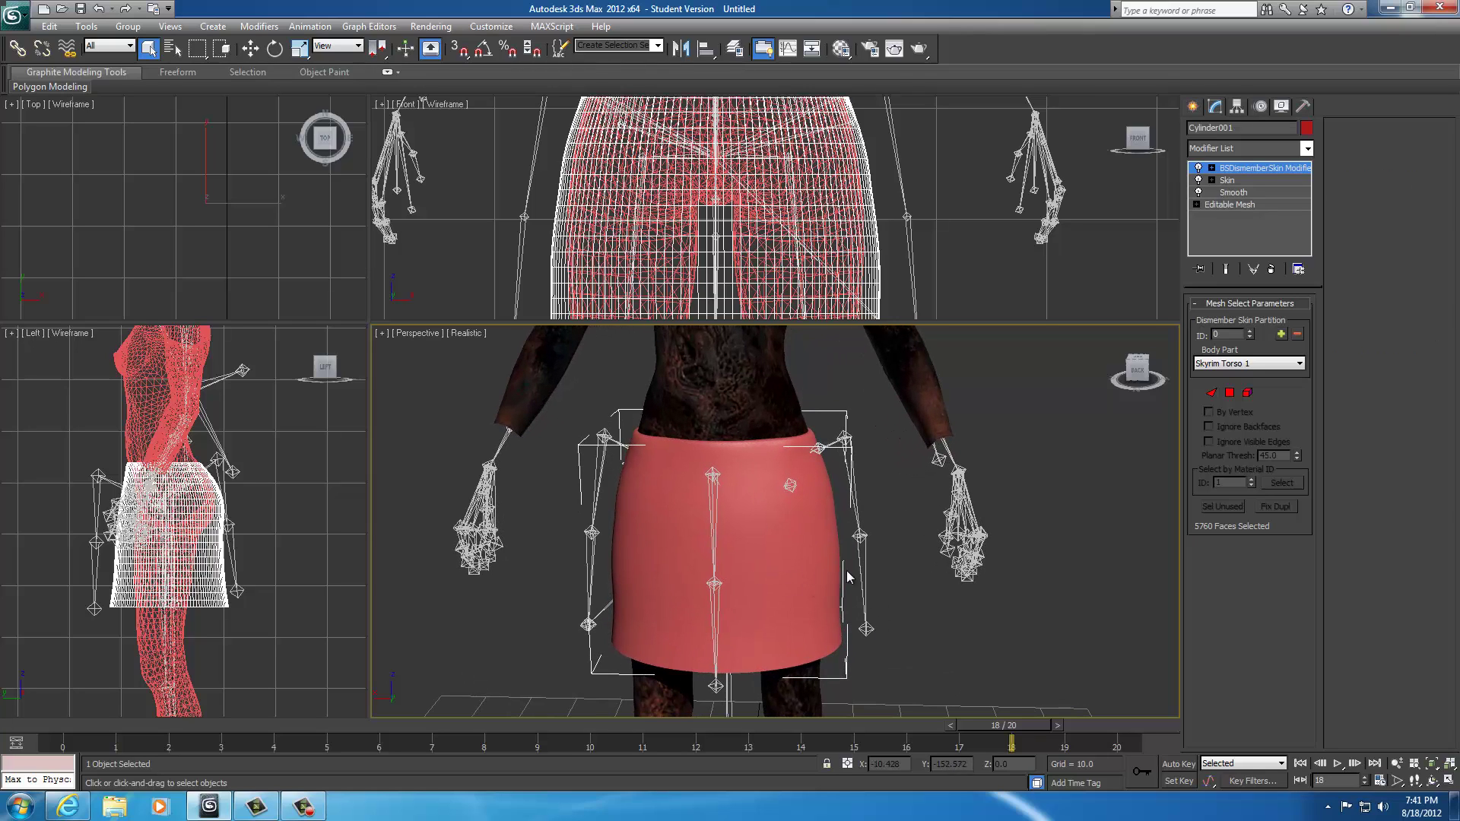
pyautogui.rightClick(757, 542)
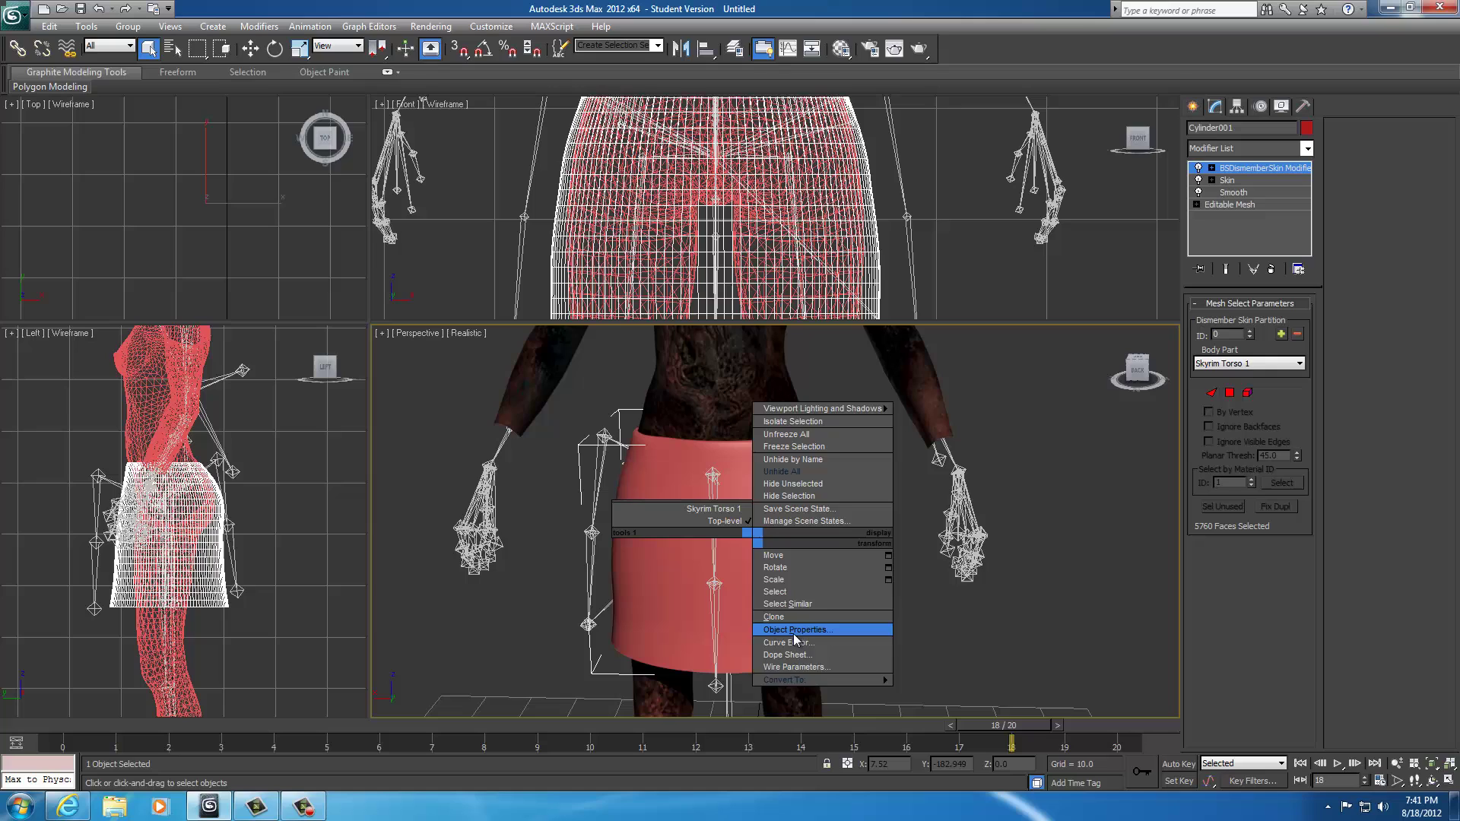
pyautogui.moveTo(851, 679)
pyautogui.click(969, 680)
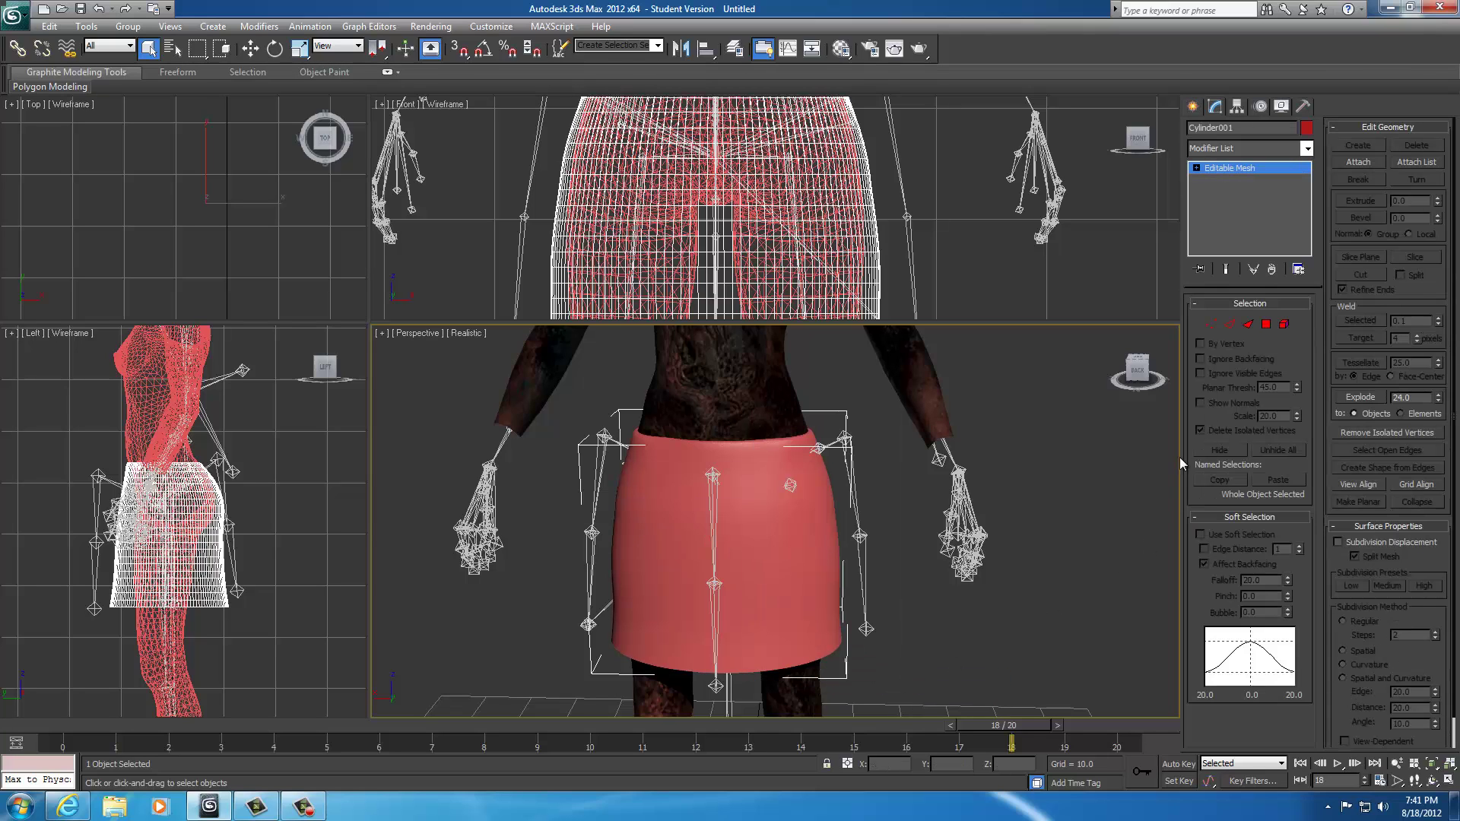
pyautogui.click(1211, 325)
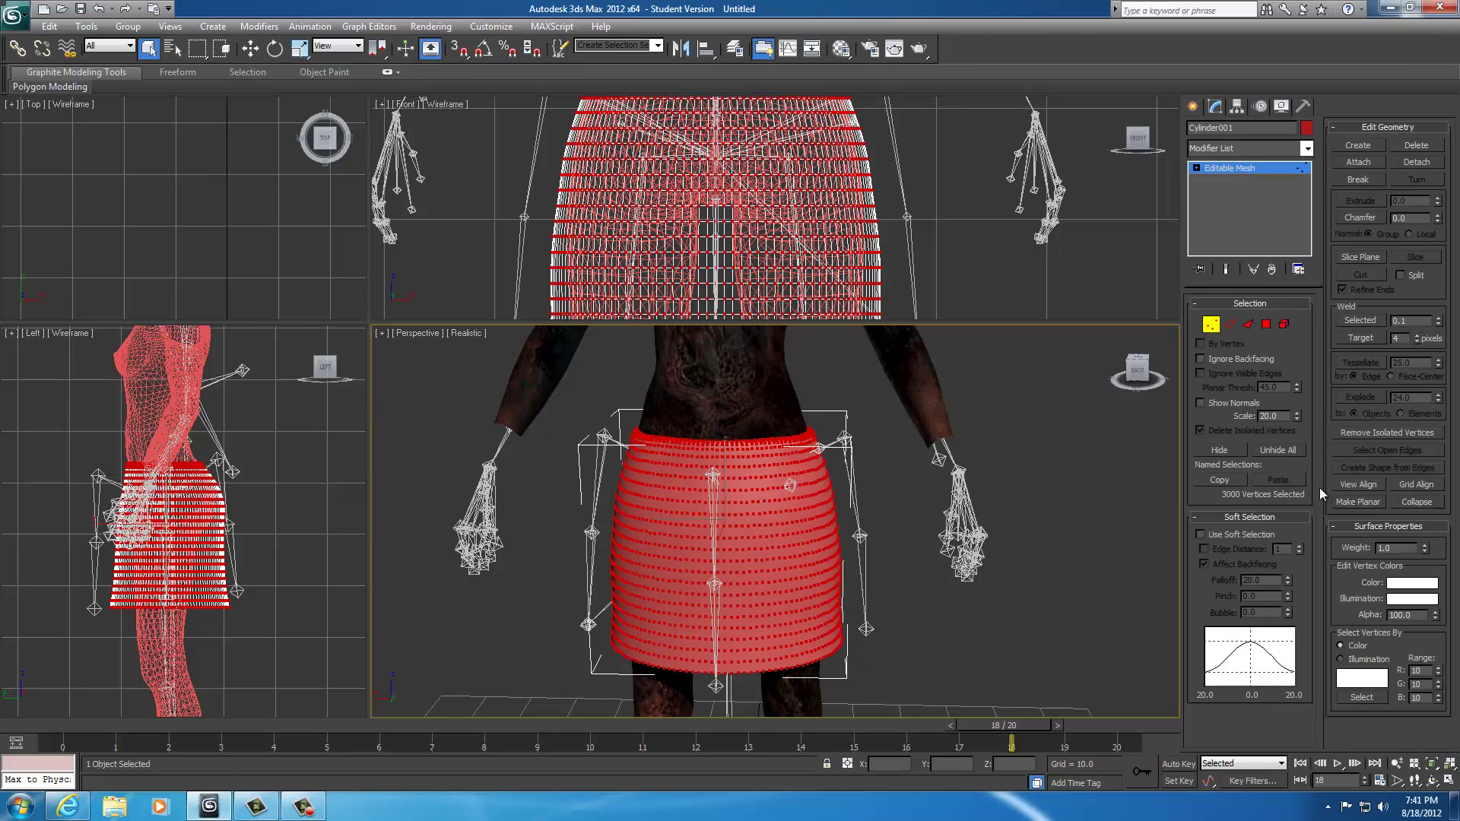
pyautogui.click(1361, 321)
pyautogui.click(775, 447)
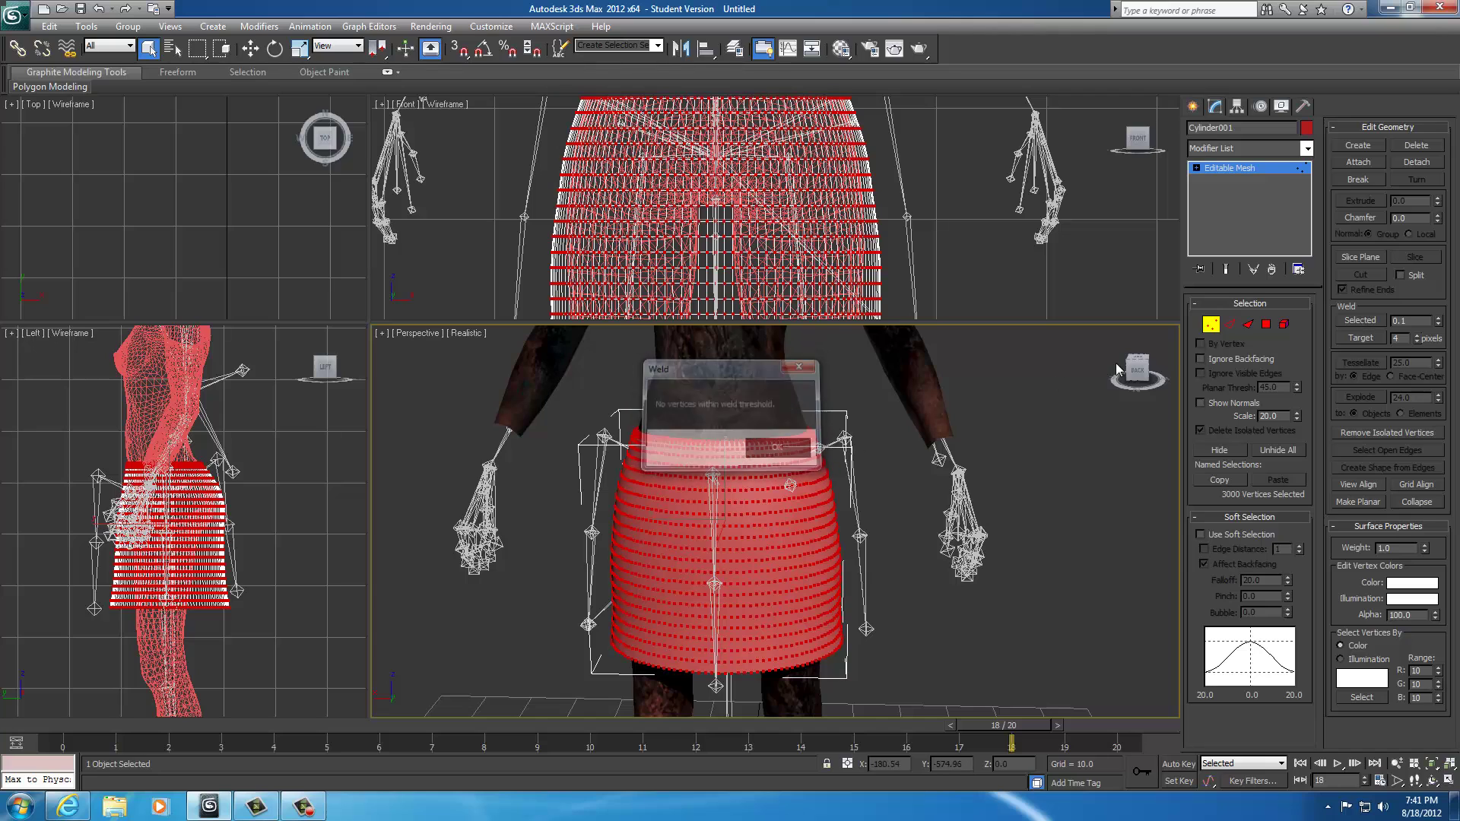
pyautogui.click(1210, 325)
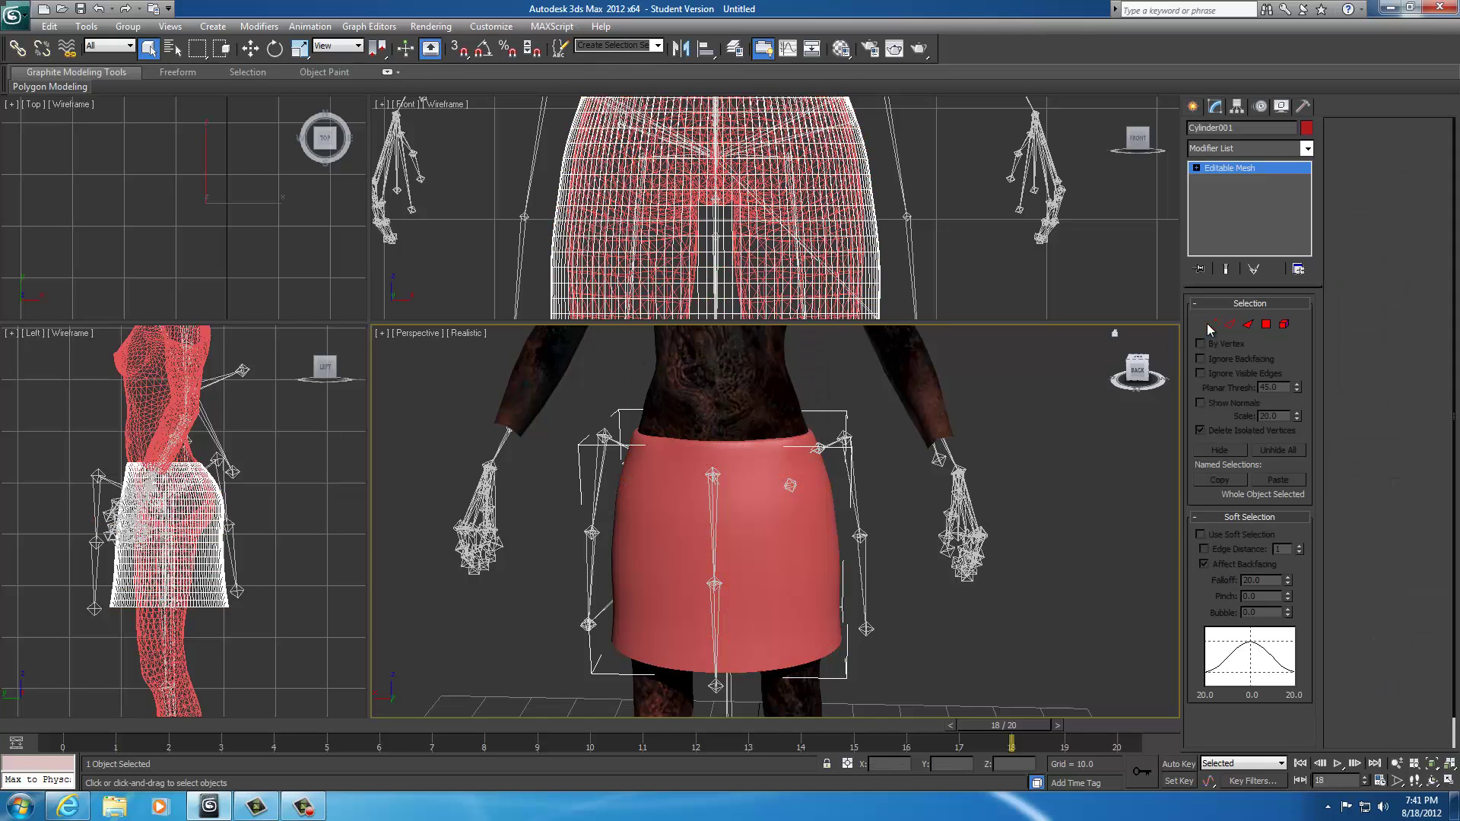
# Start a file import and switch the file browser to the Local Disk (G:) drive
pyautogui.click(15, 14)
pyautogui.click(53, 216)
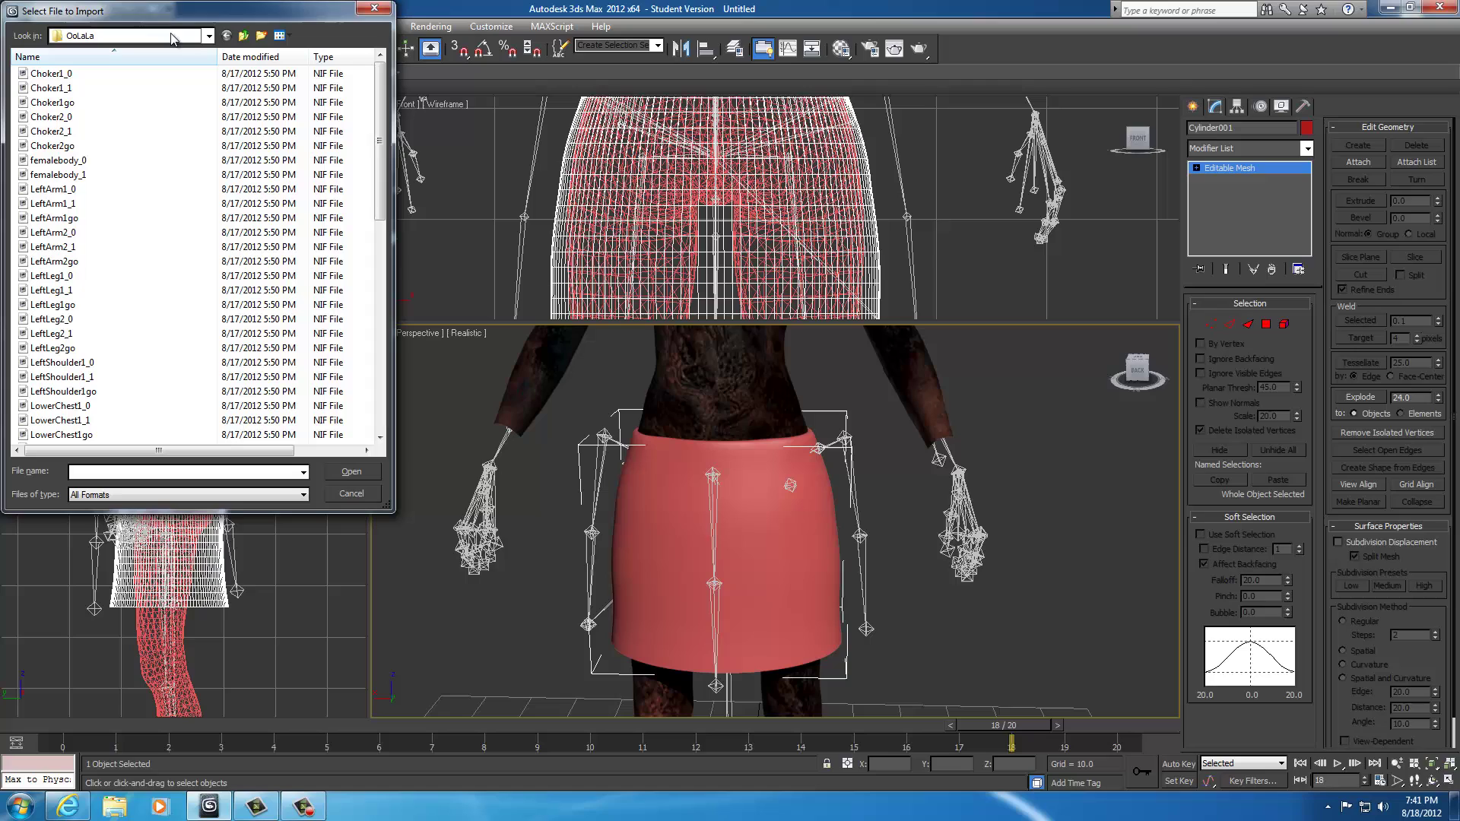
pyautogui.click(133, 36)
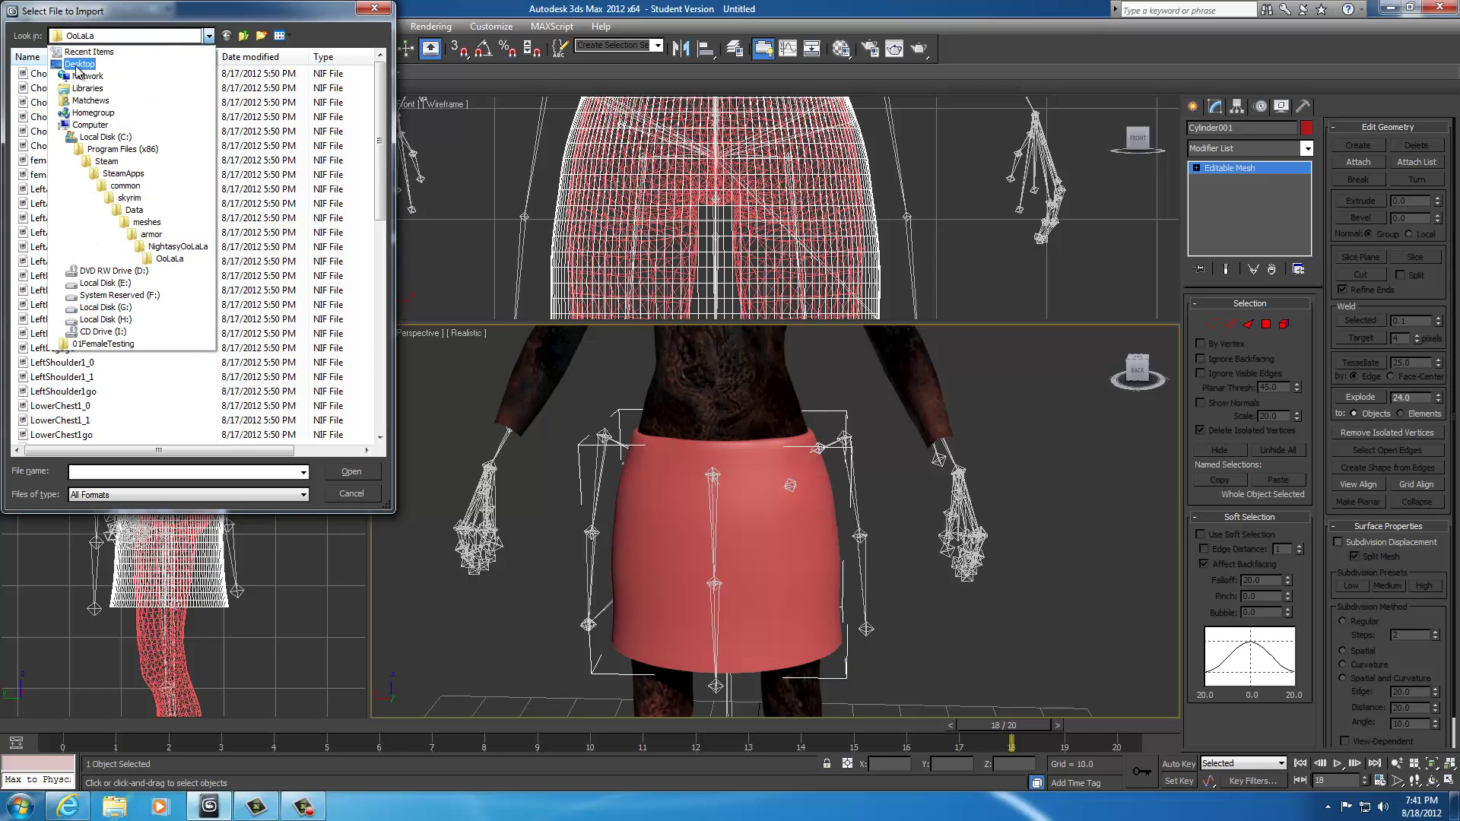
pyautogui.click(76, 67)
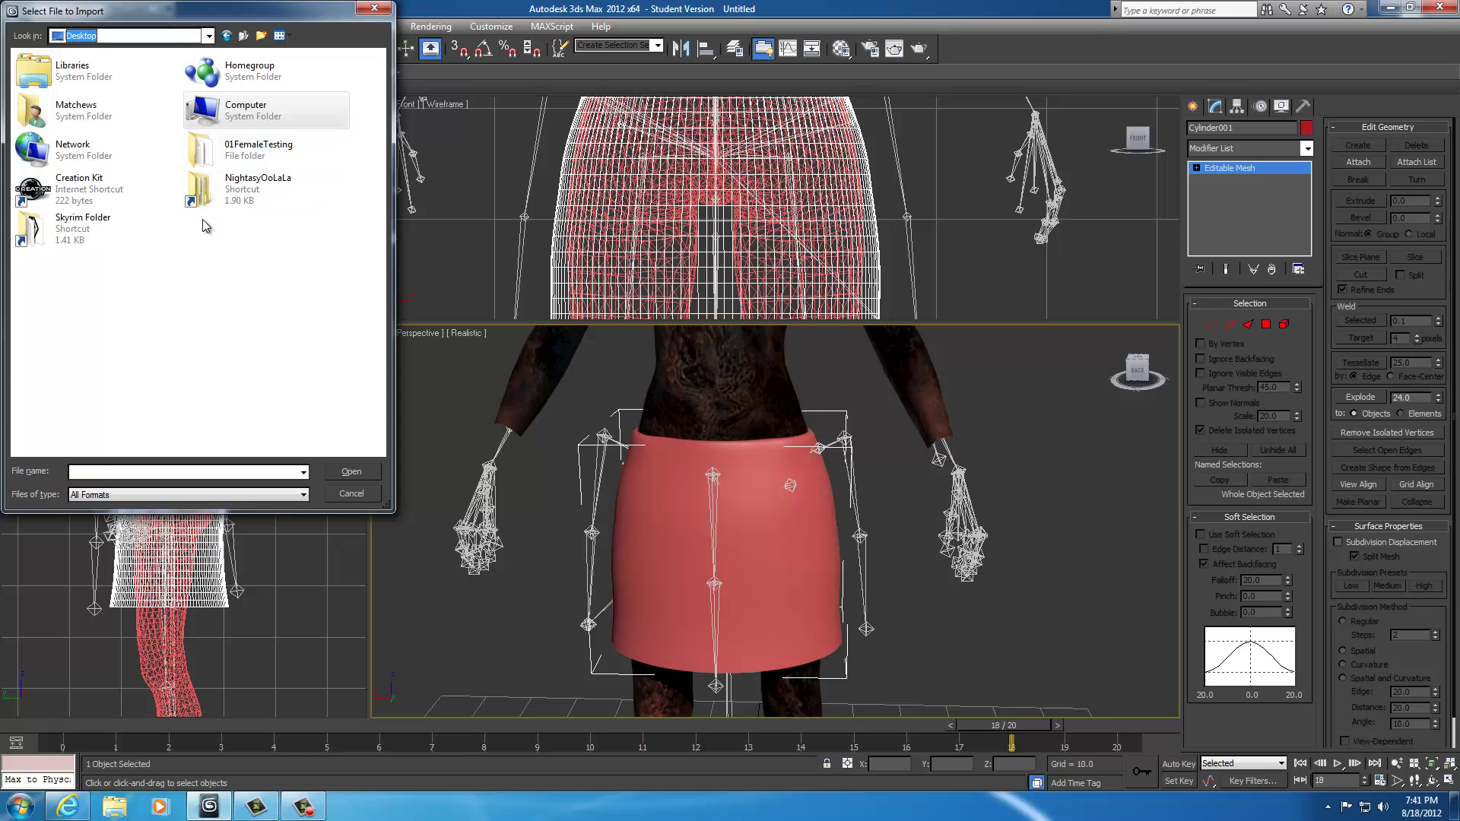
pyautogui.click(201, 243)
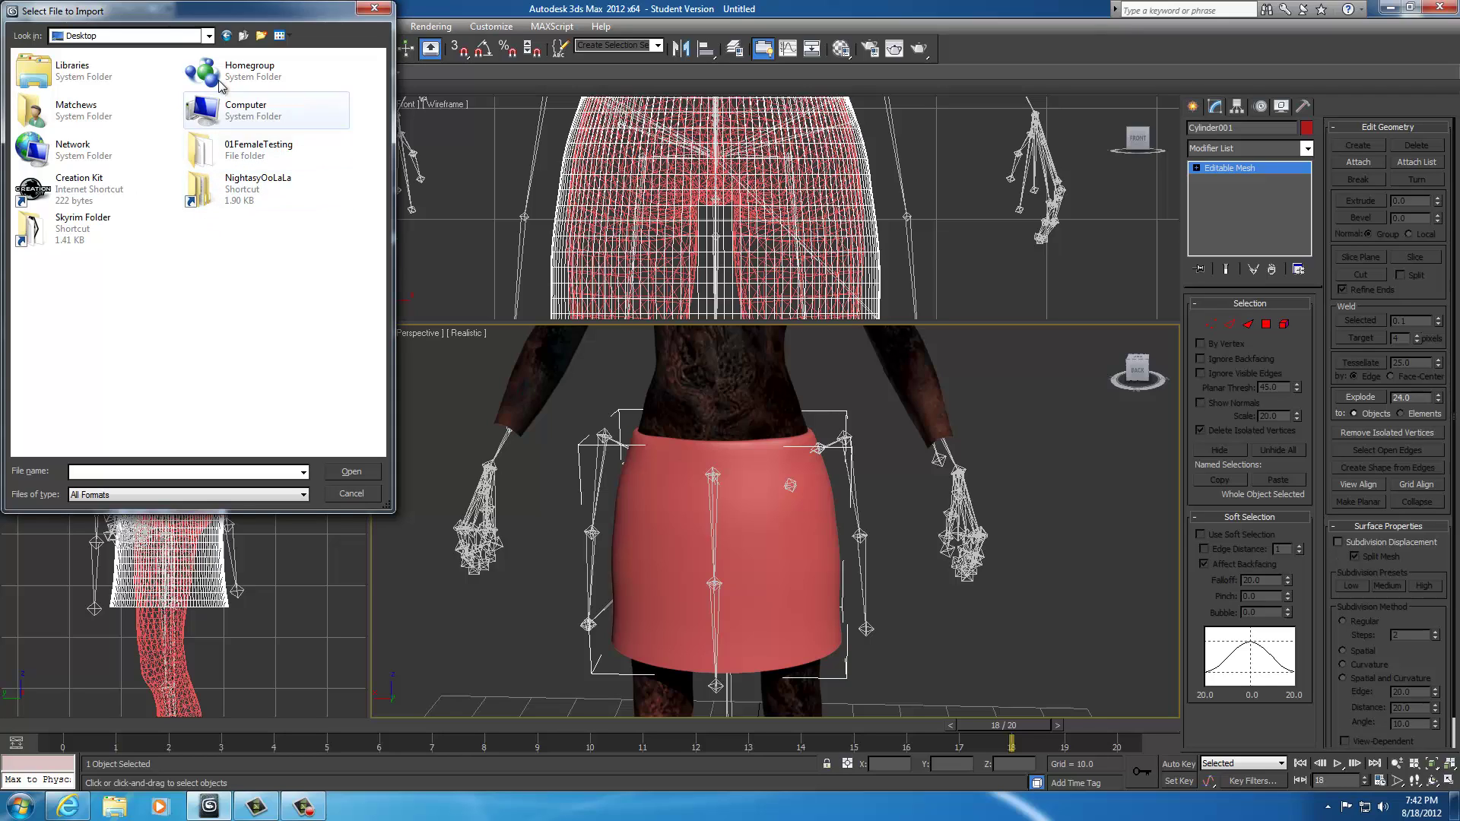
pyautogui.click(208, 36)
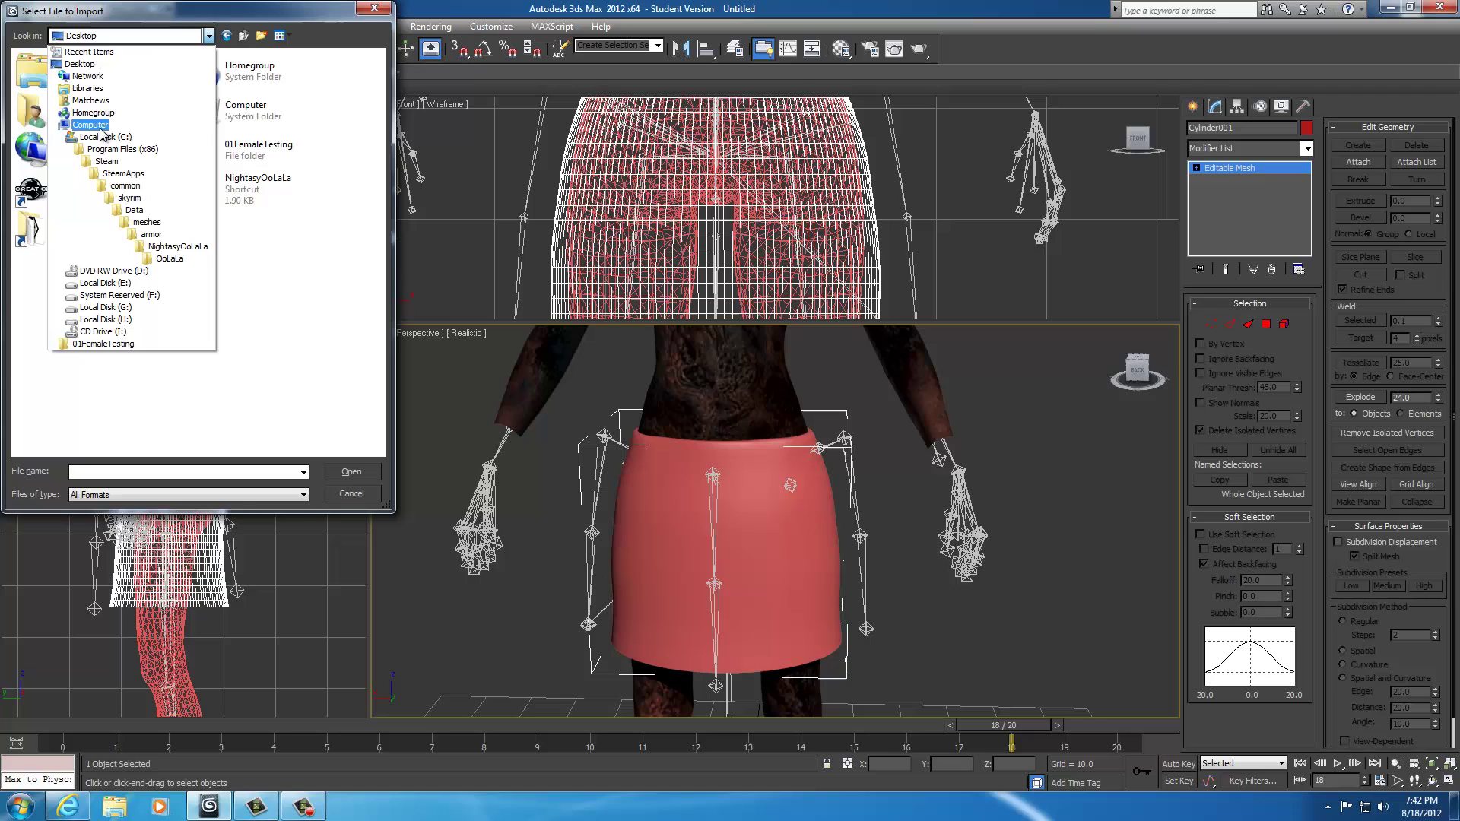
pyautogui.click(105, 308)
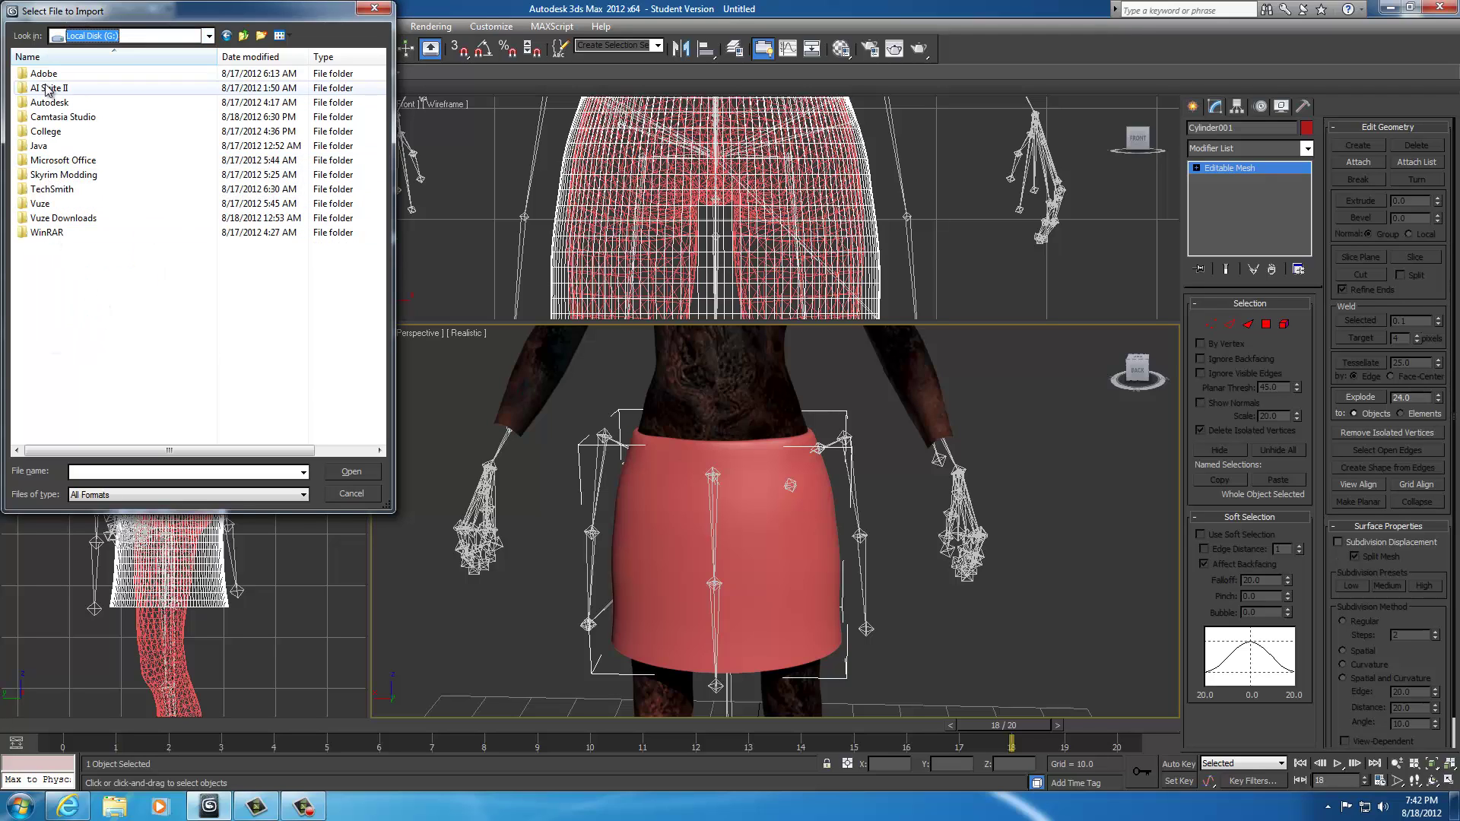
# Import torsof_0 from Skyrim Modding\Skyrim Meshes\meshes\clothes\farmclothes01 with default Nif options
pyautogui.doubleClick(52, 174)
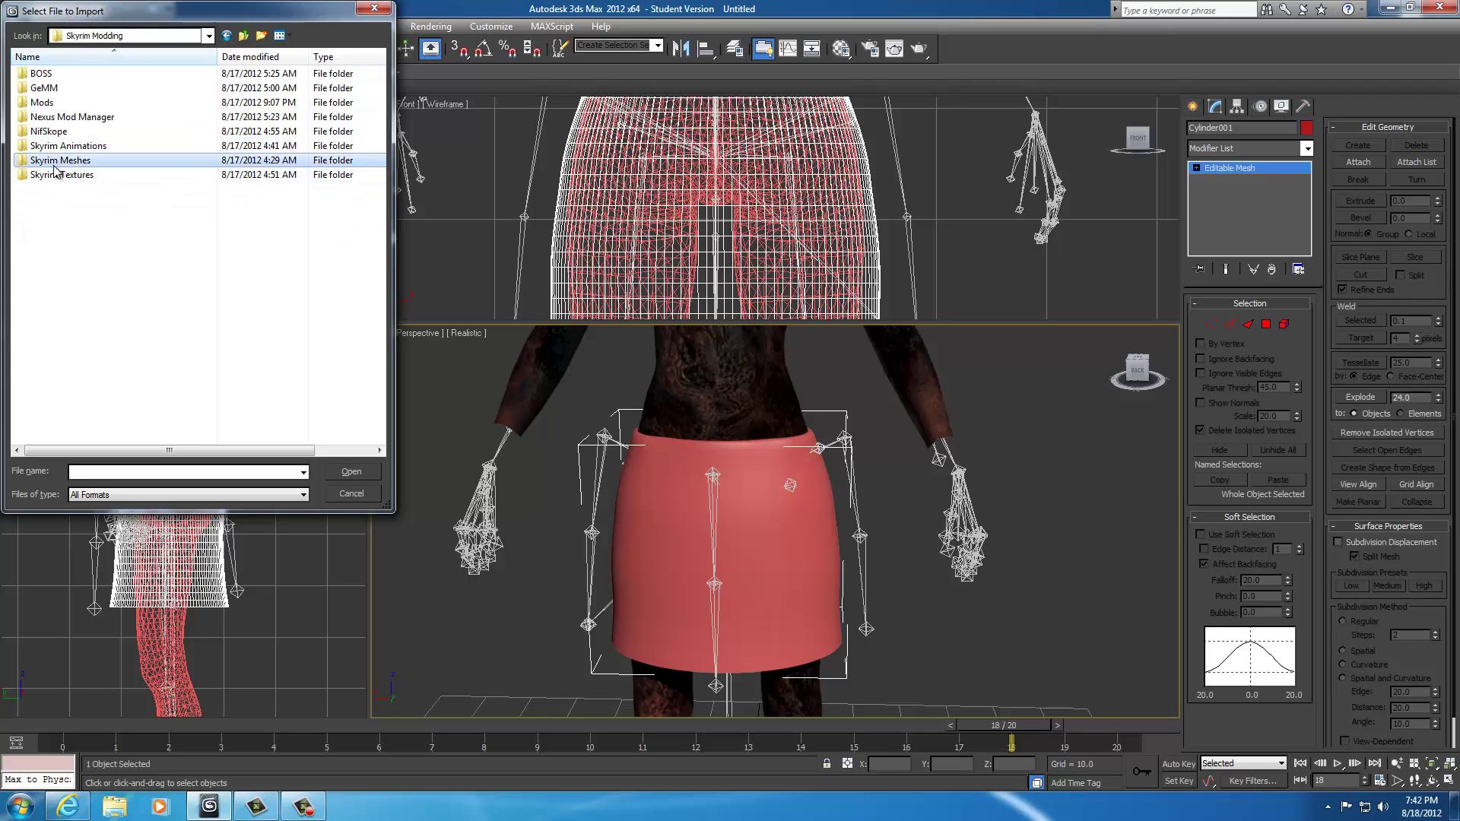
pyautogui.doubleClick(54, 165)
pyautogui.doubleClick(49, 90)
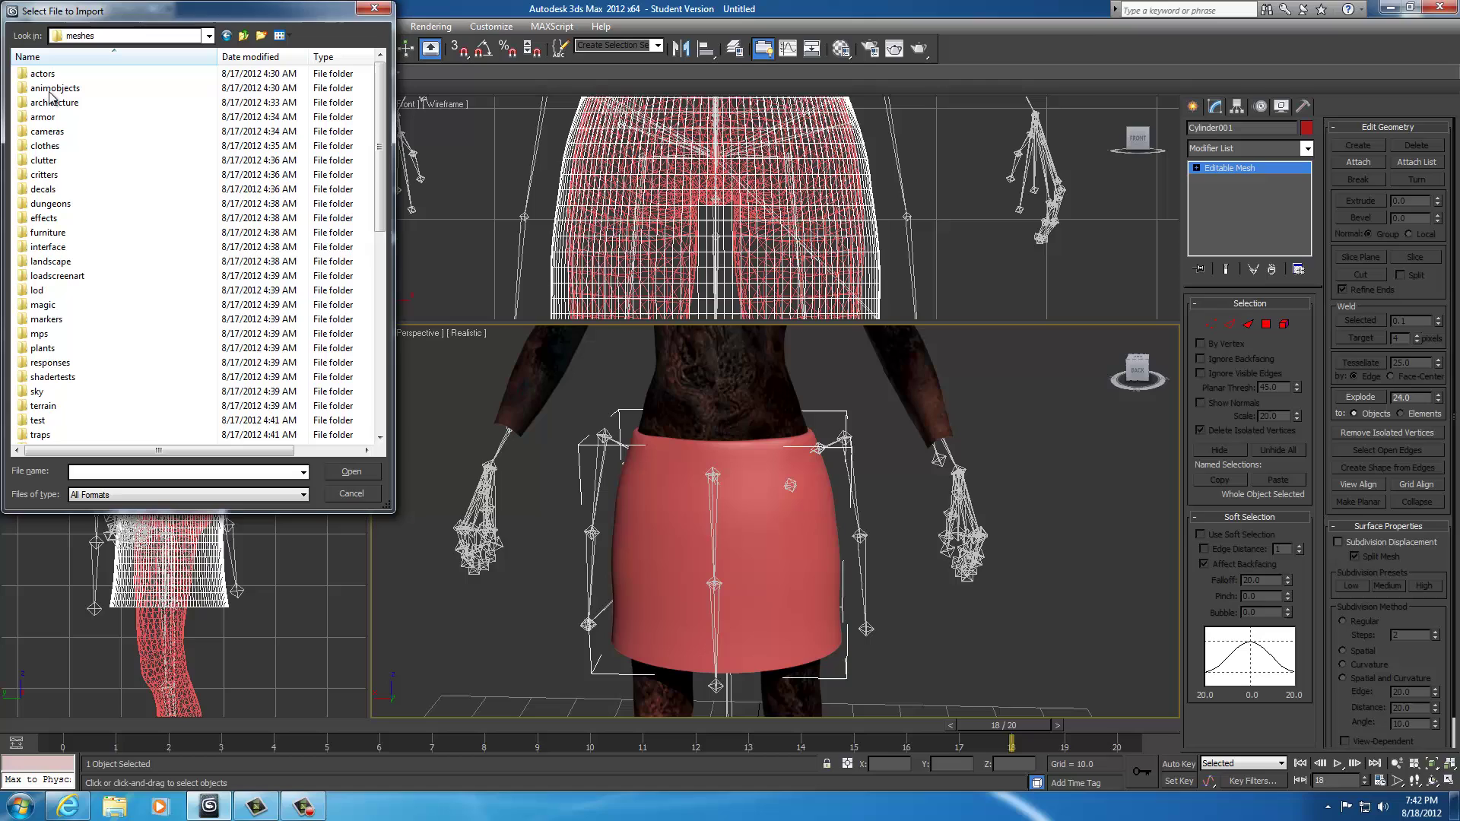
pyautogui.doubleClick(43, 149)
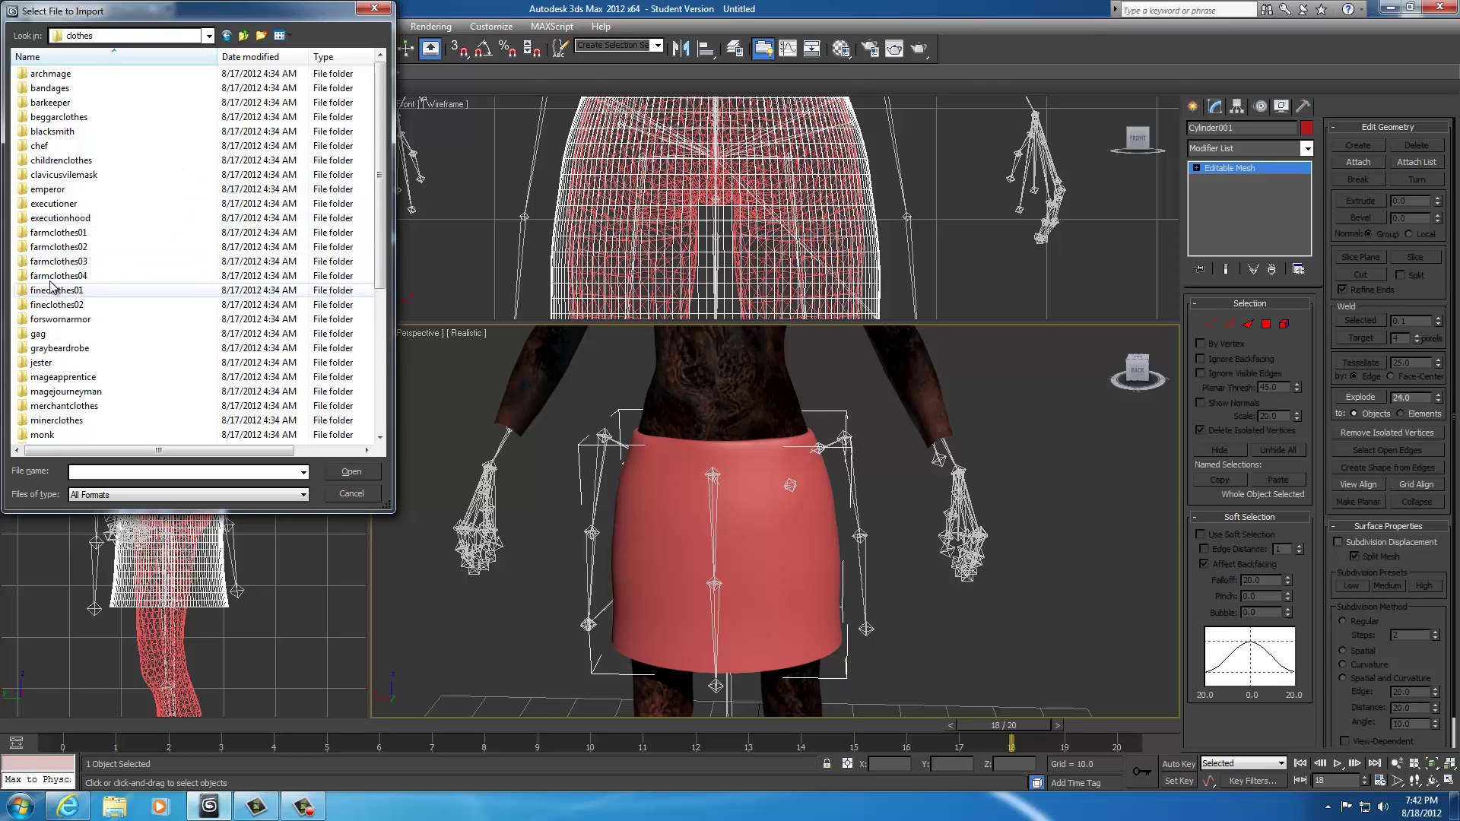
pyautogui.doubleClick(93, 233)
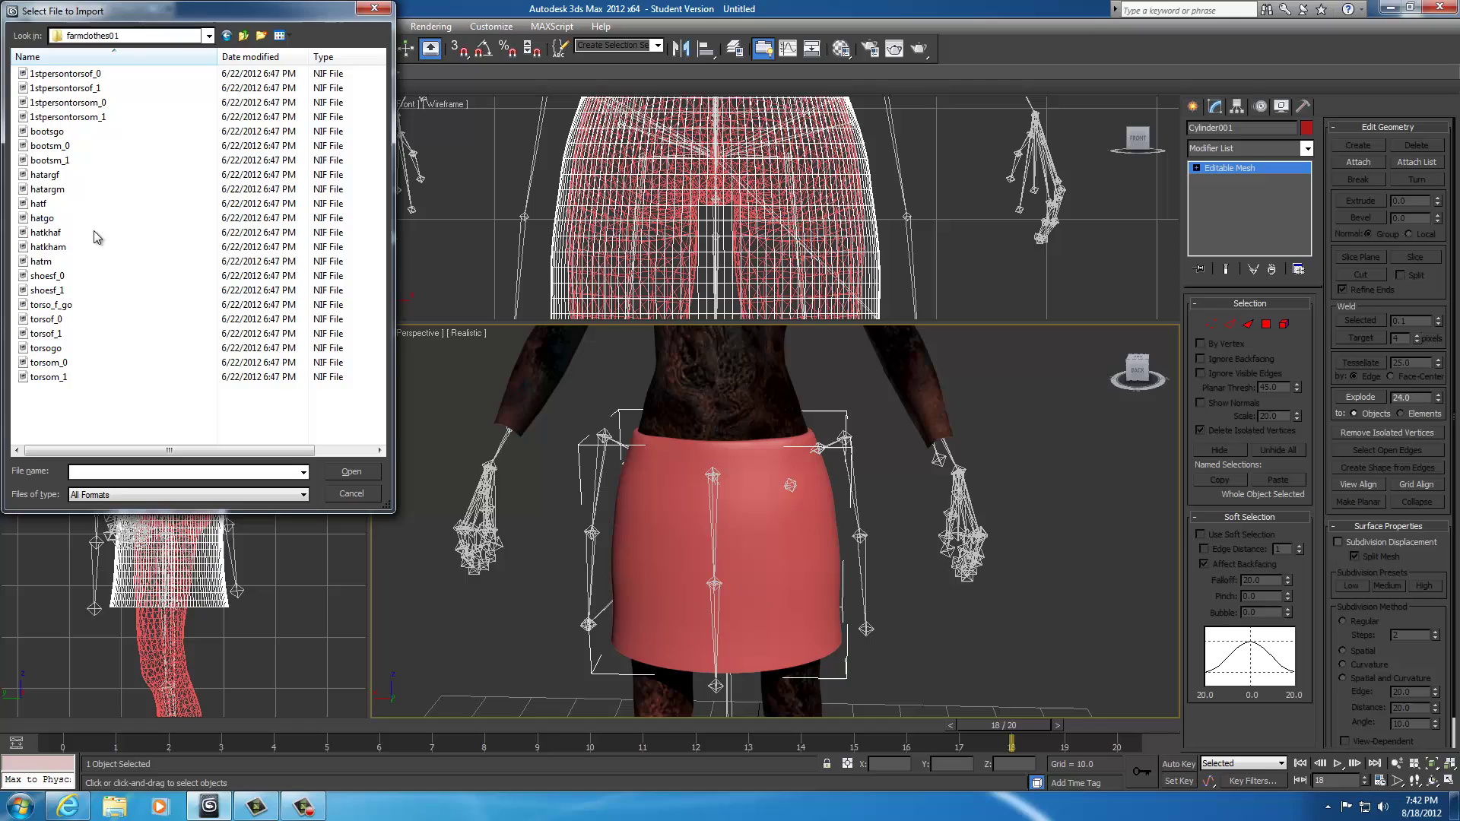
pyautogui.click(47, 319)
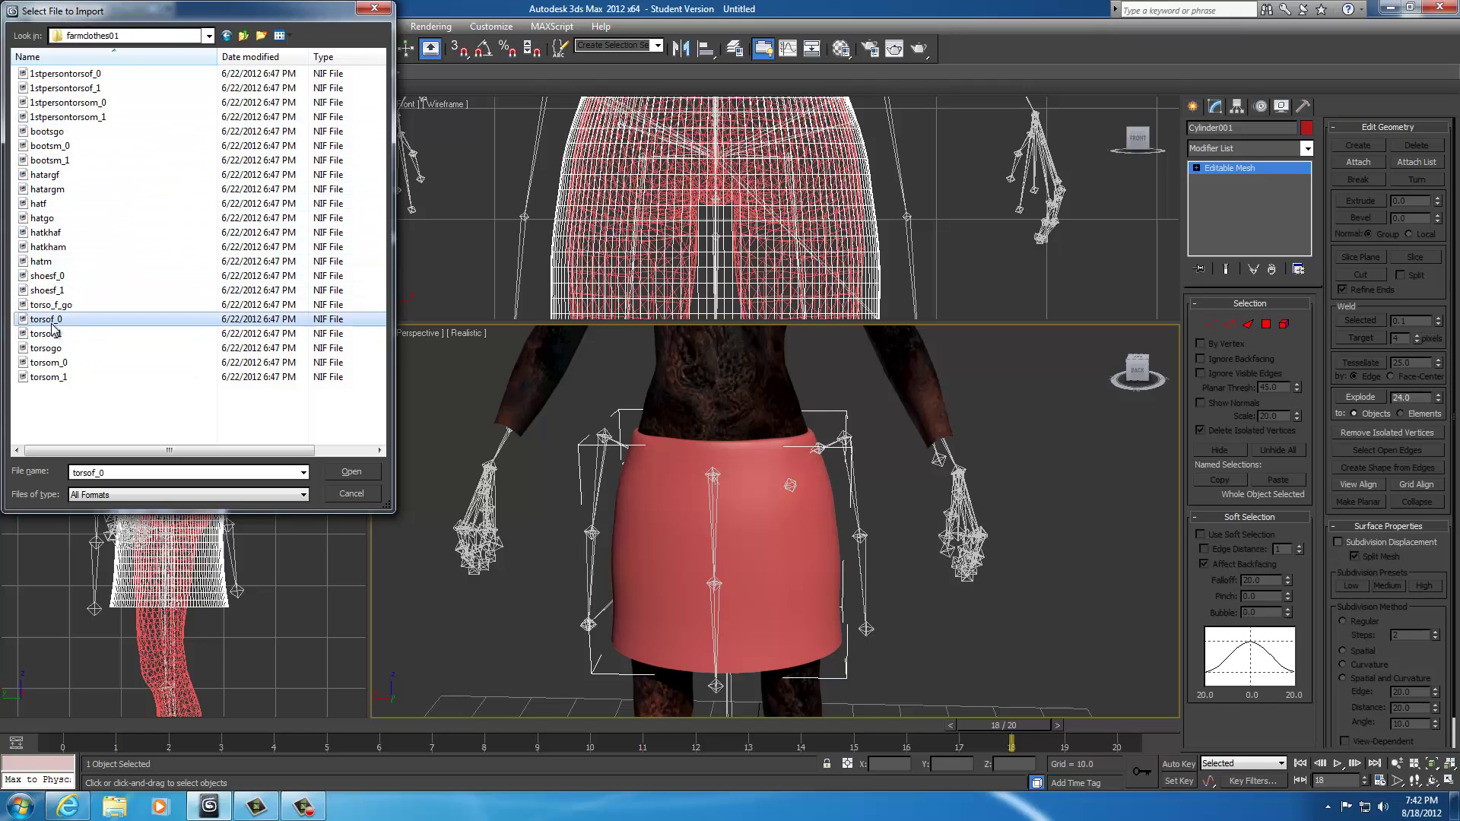
pyautogui.click(354, 472)
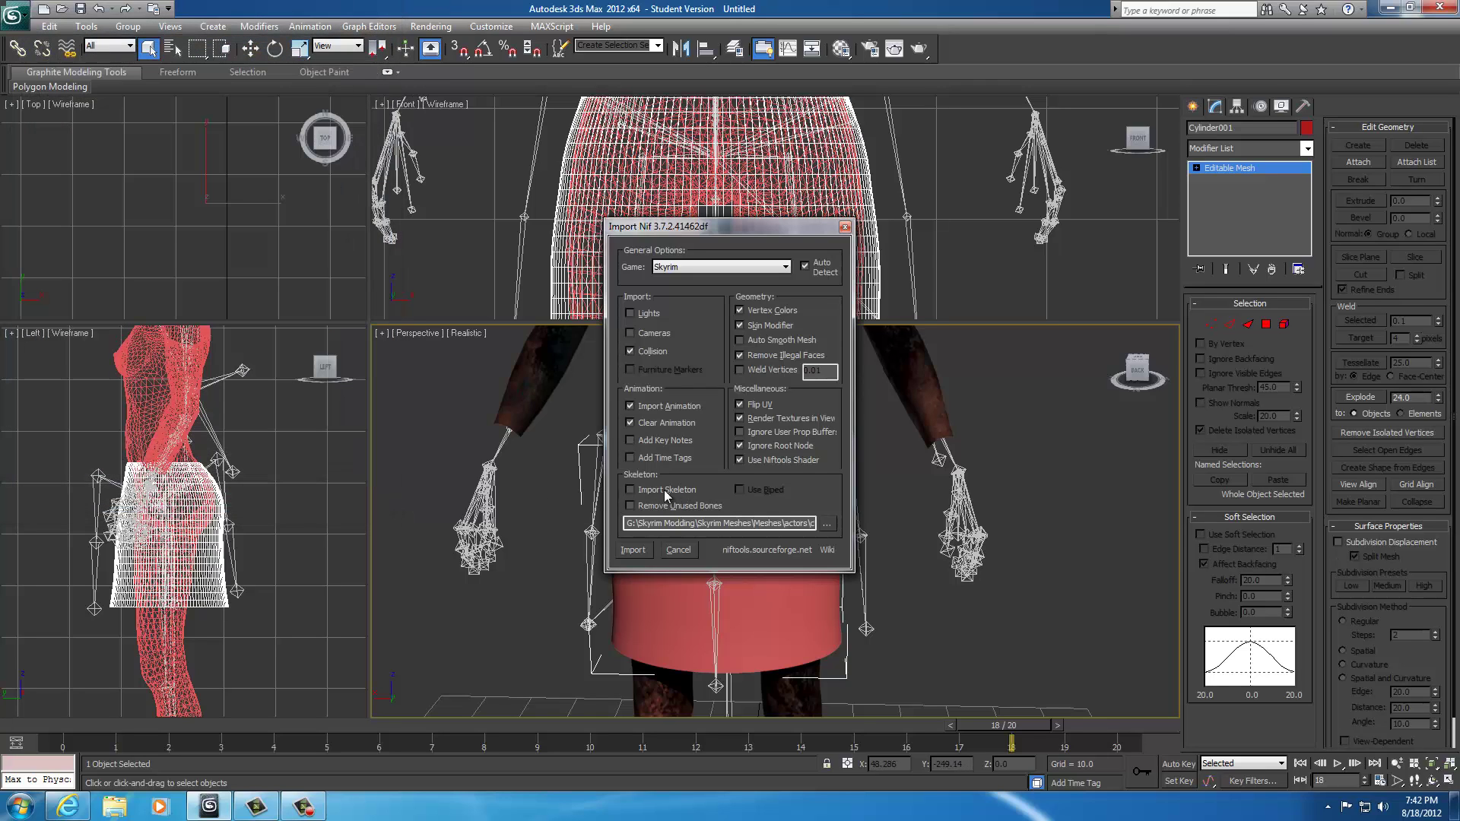
pyautogui.click(637, 553)
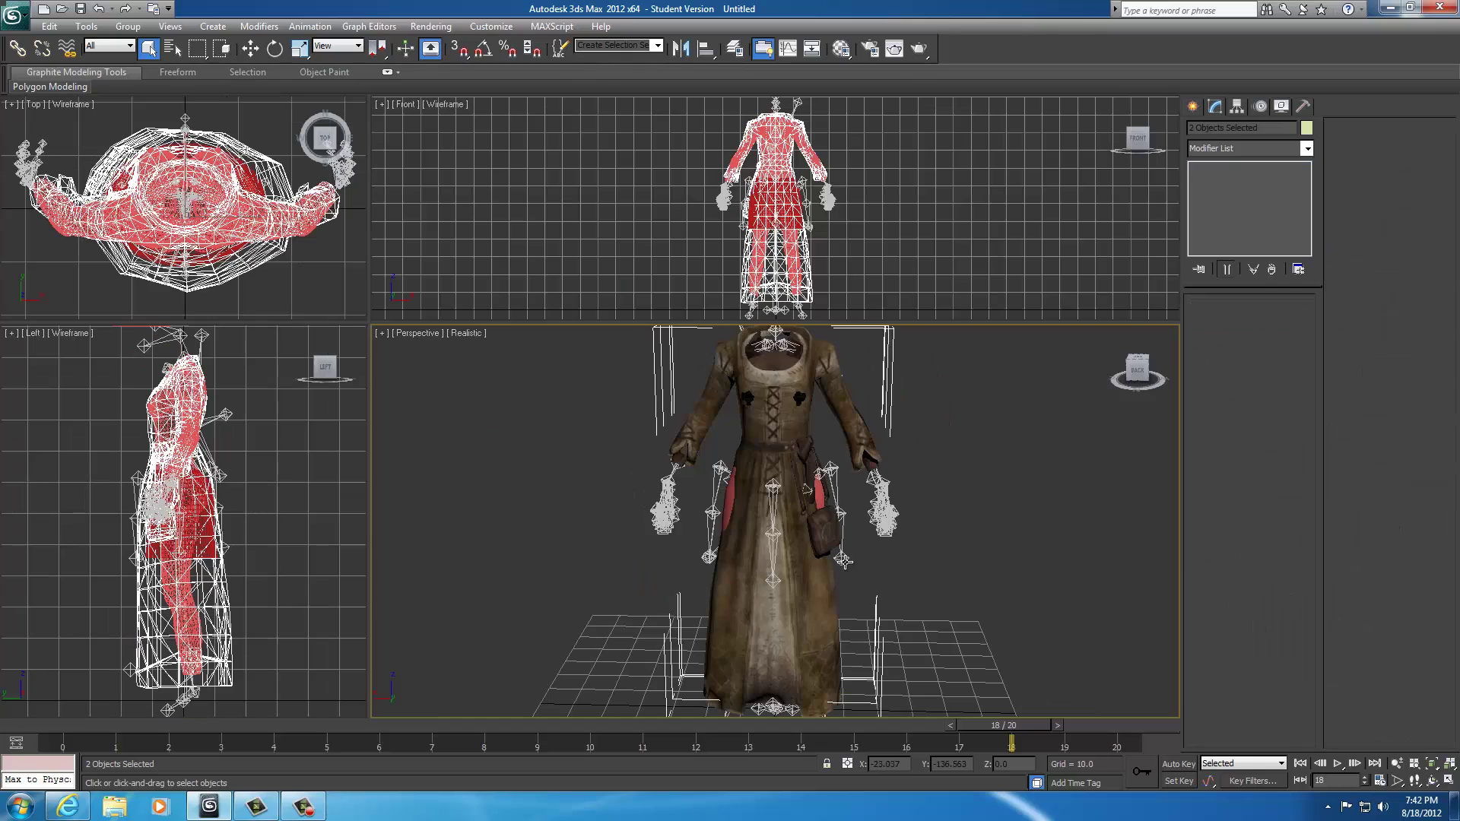
pyautogui.scroll(5, 843, 561)
pyautogui.moveTo(842, 567); pyautogui.dragTo(830, 646, button='middle')
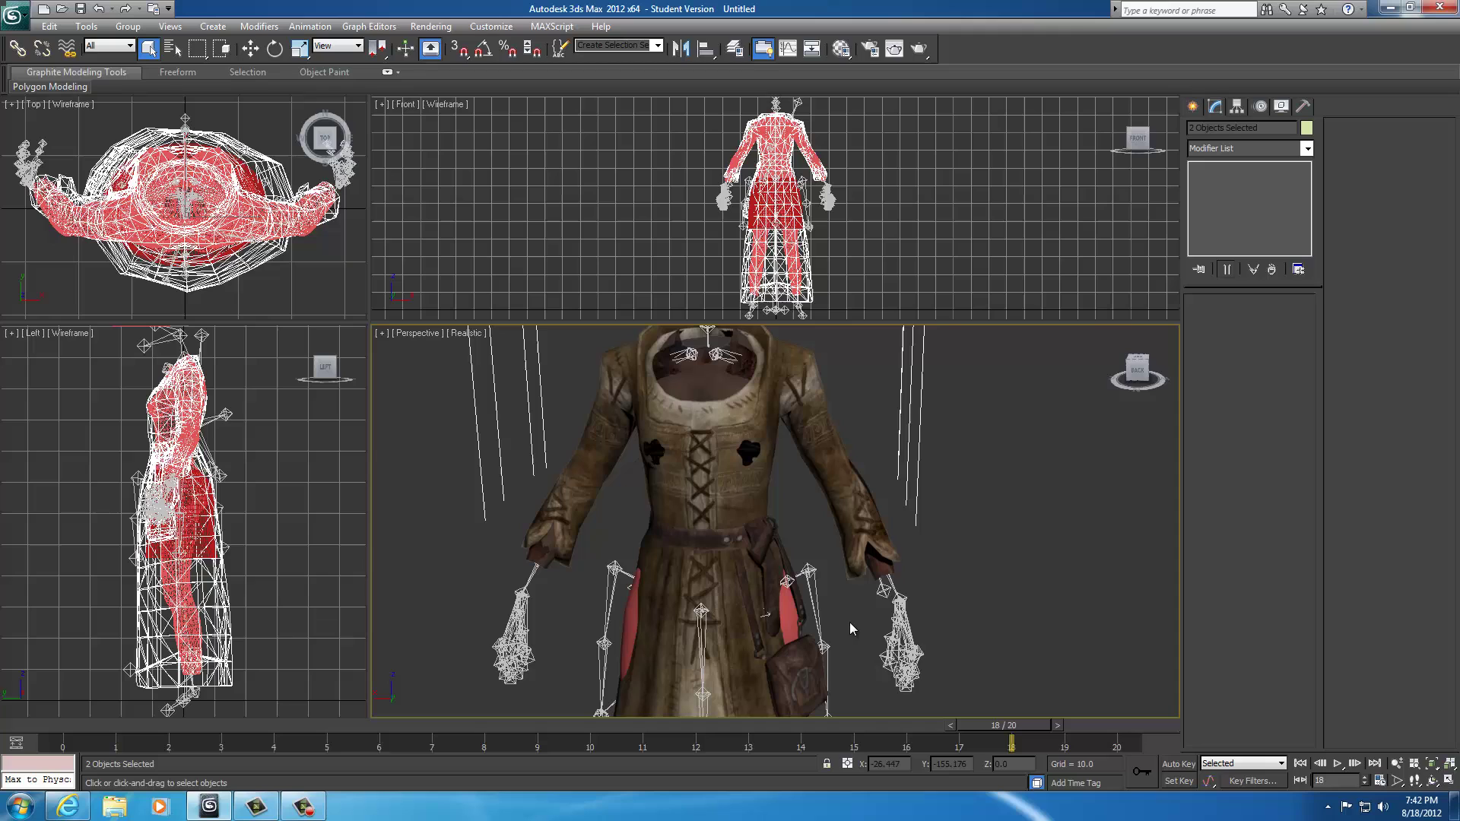
# Select Cylinder001 and add a Smooth modifier using smoothing group 2
pyautogui.click(794, 619)
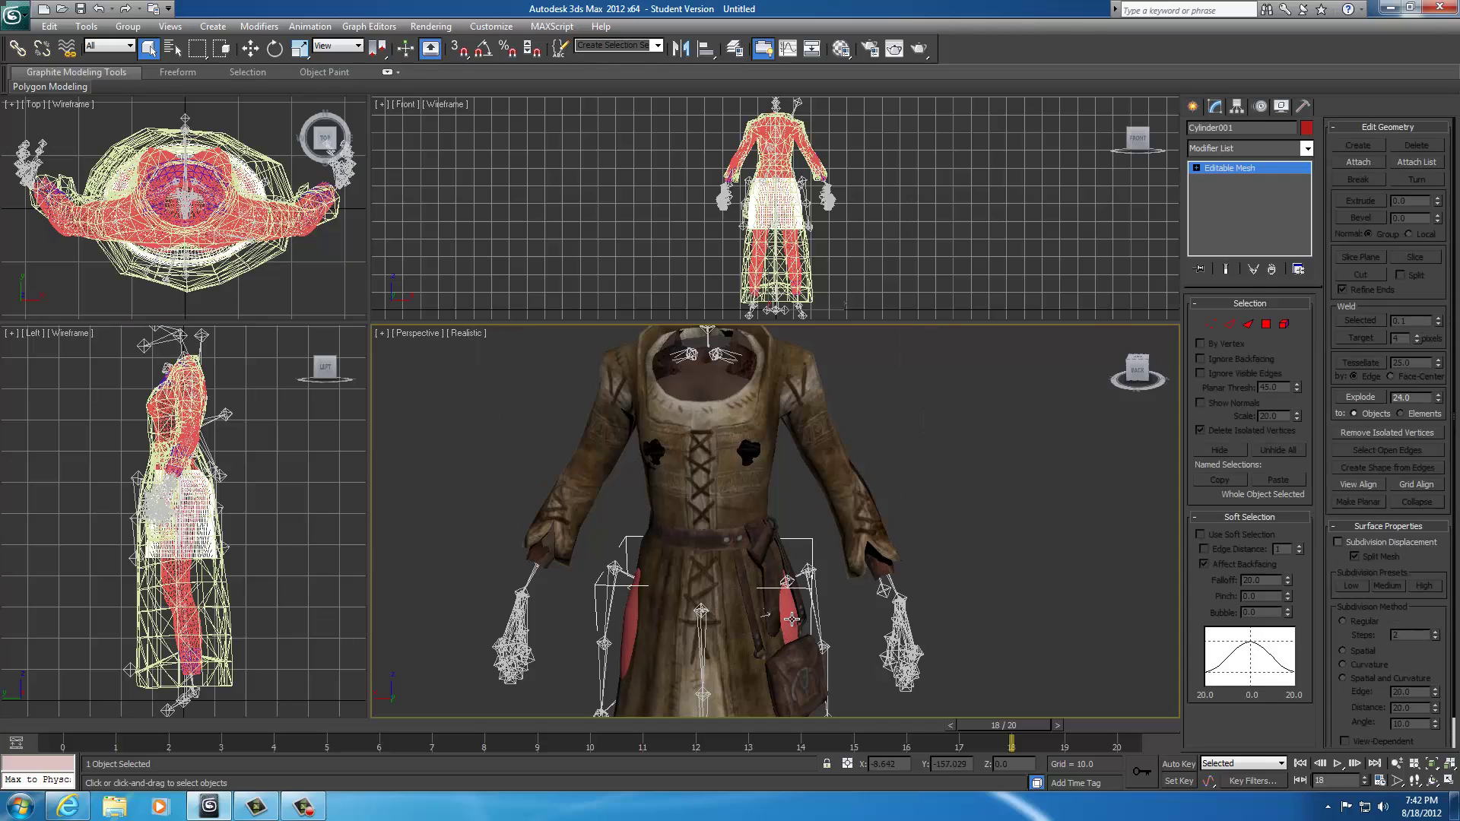
pyautogui.click(1307, 149)
pyautogui.scroll(-5, 1214, 612)
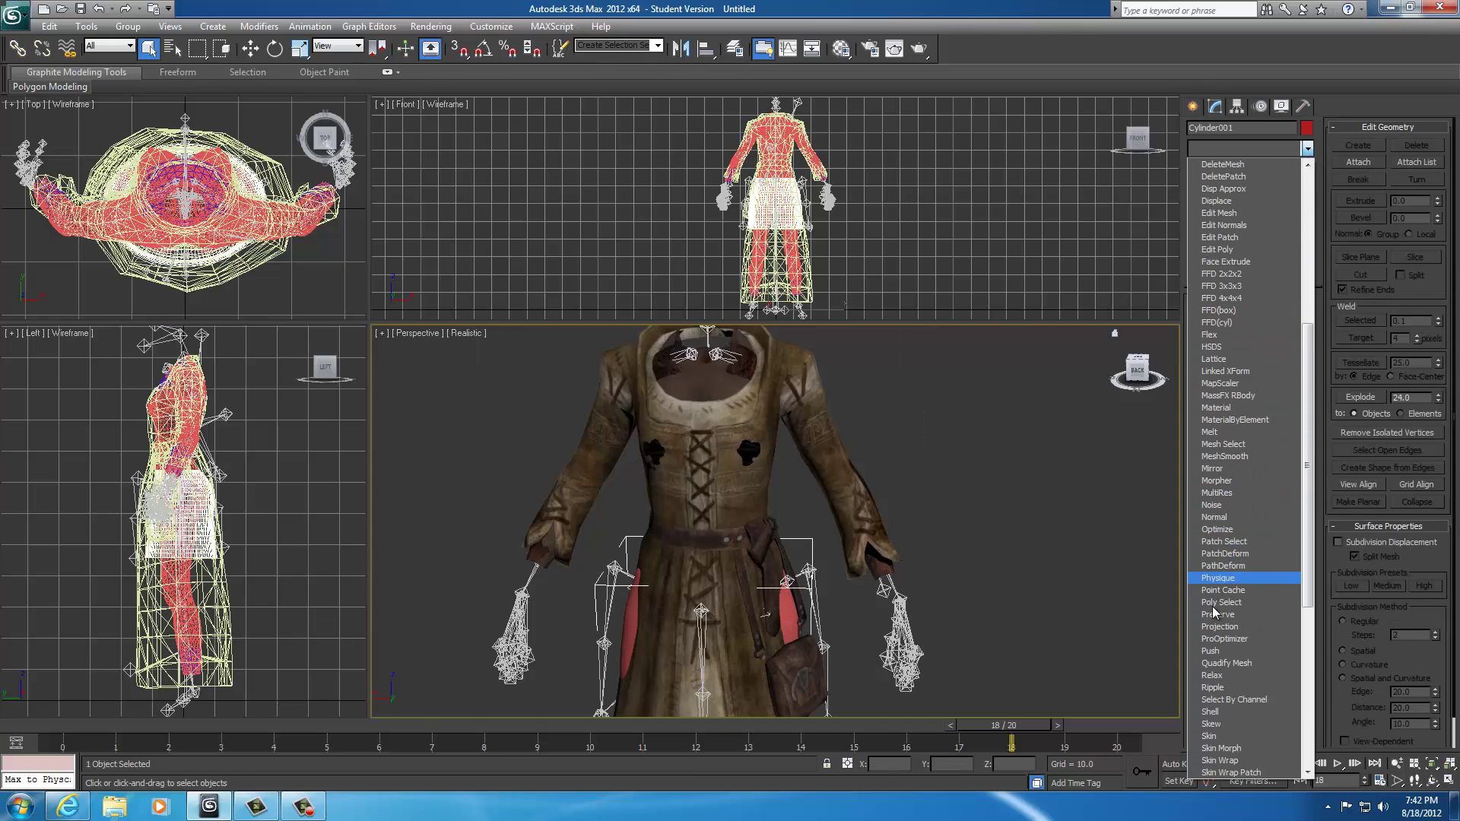
pyautogui.scroll(-3, 1215, 612)
pyautogui.click(1216, 587)
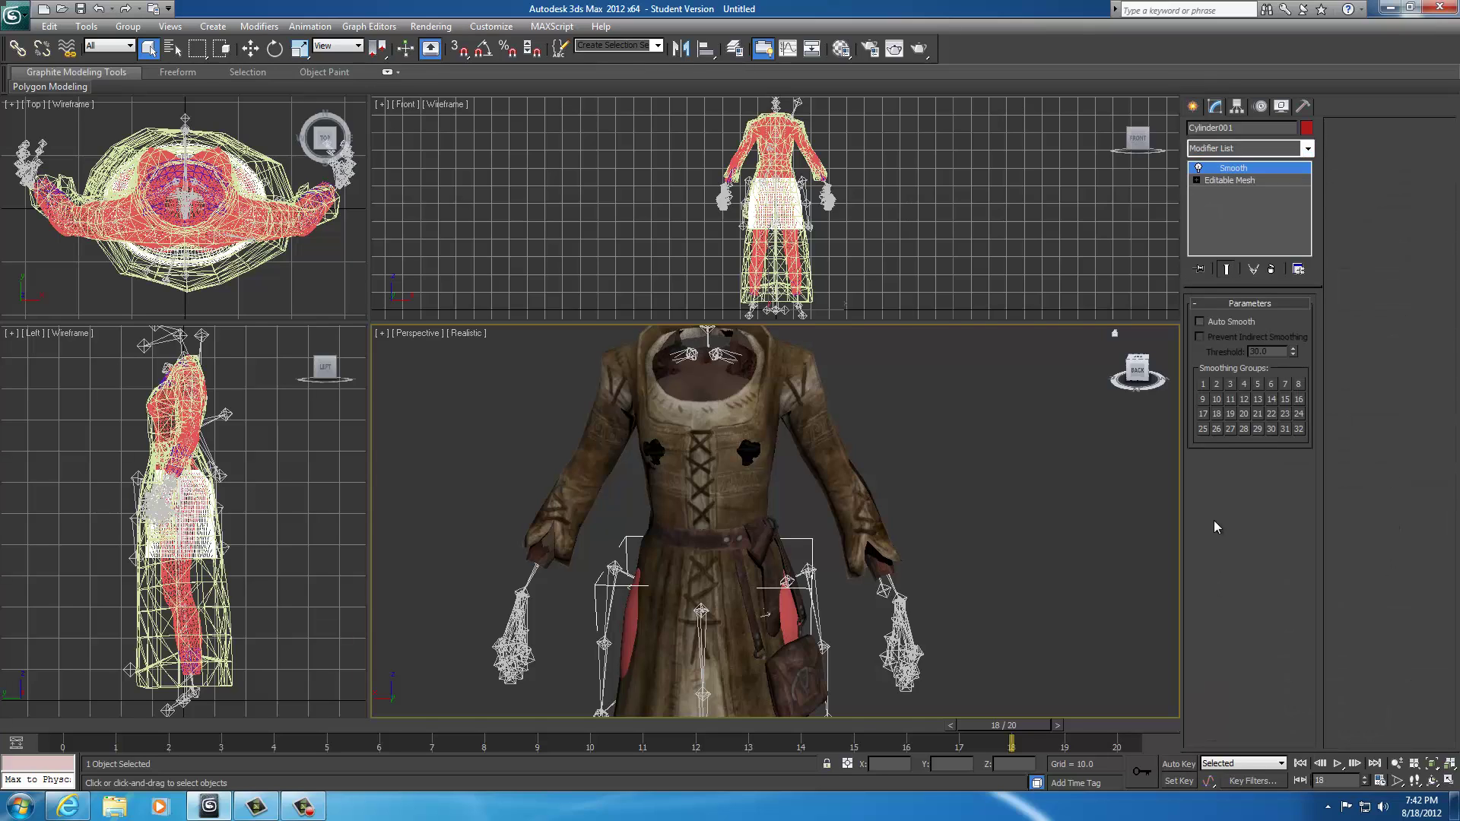
pyautogui.click(1216, 384)
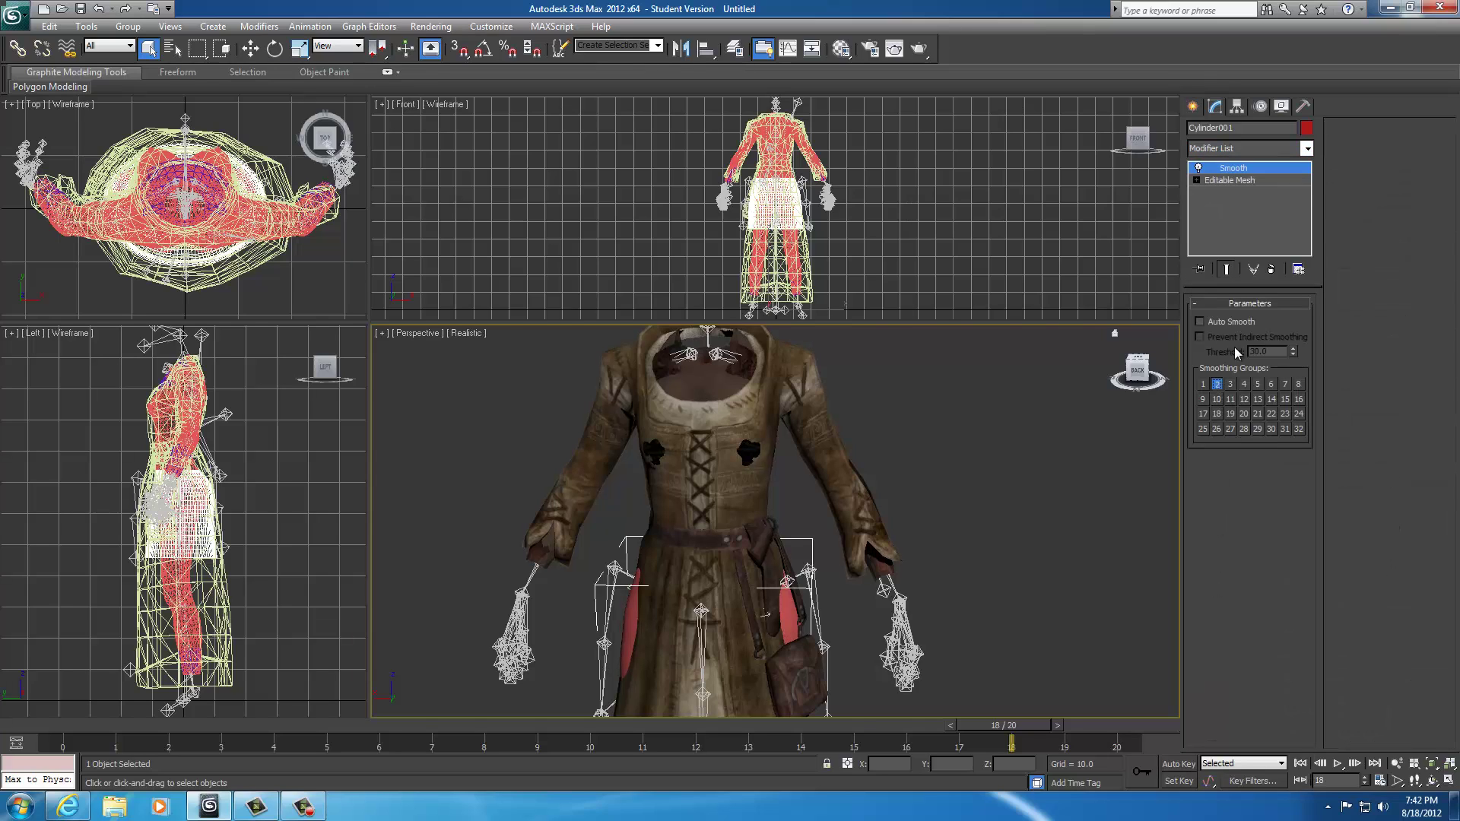
# Add a Skin Wrap modifier on top of the skirt's Smooth modifier
pyautogui.click(1307, 149)
pyautogui.scroll(-10, 1246, 638)
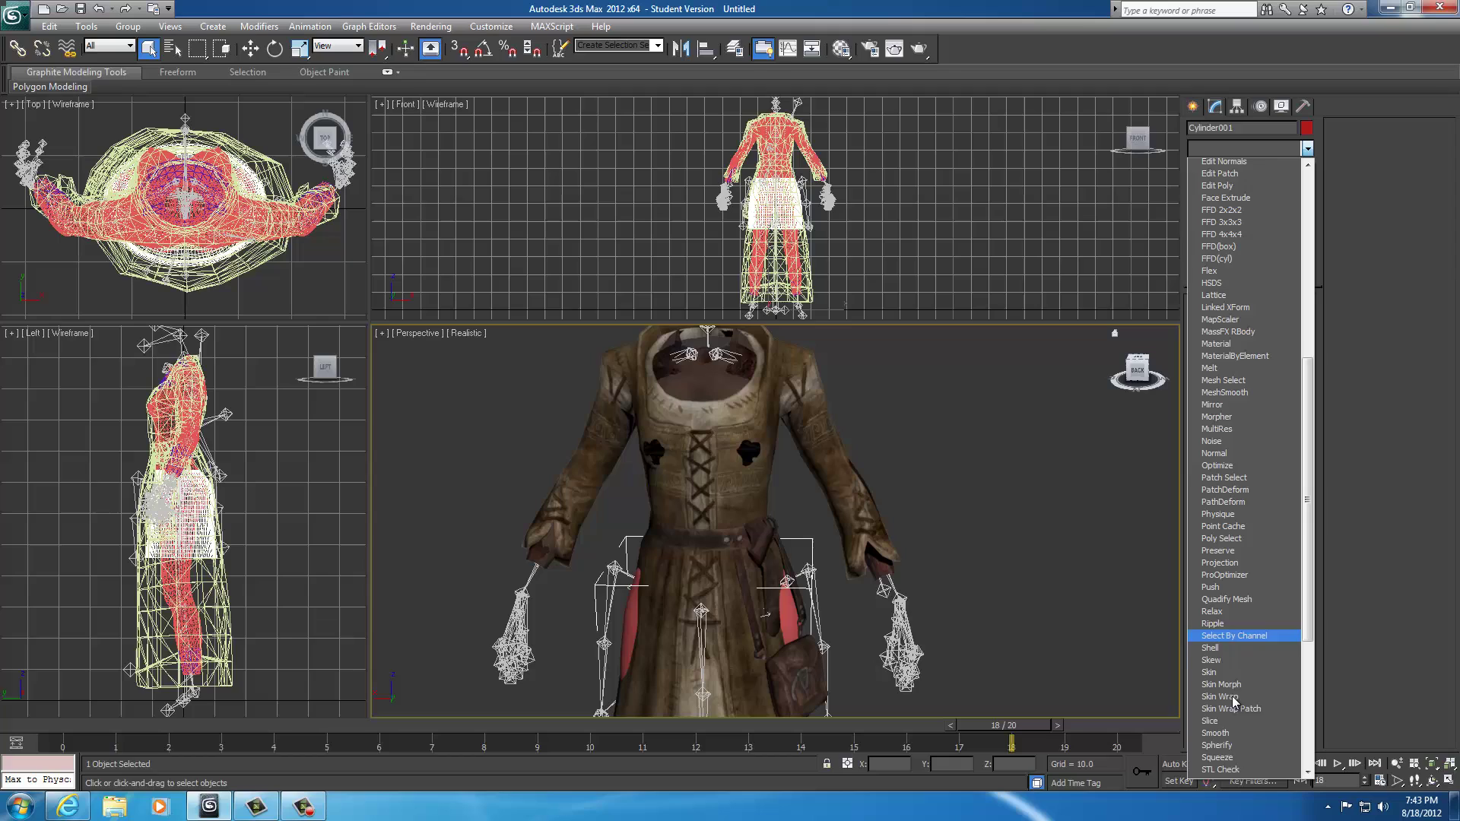
pyautogui.scroll(-5, 1231, 646)
pyautogui.click(1228, 507)
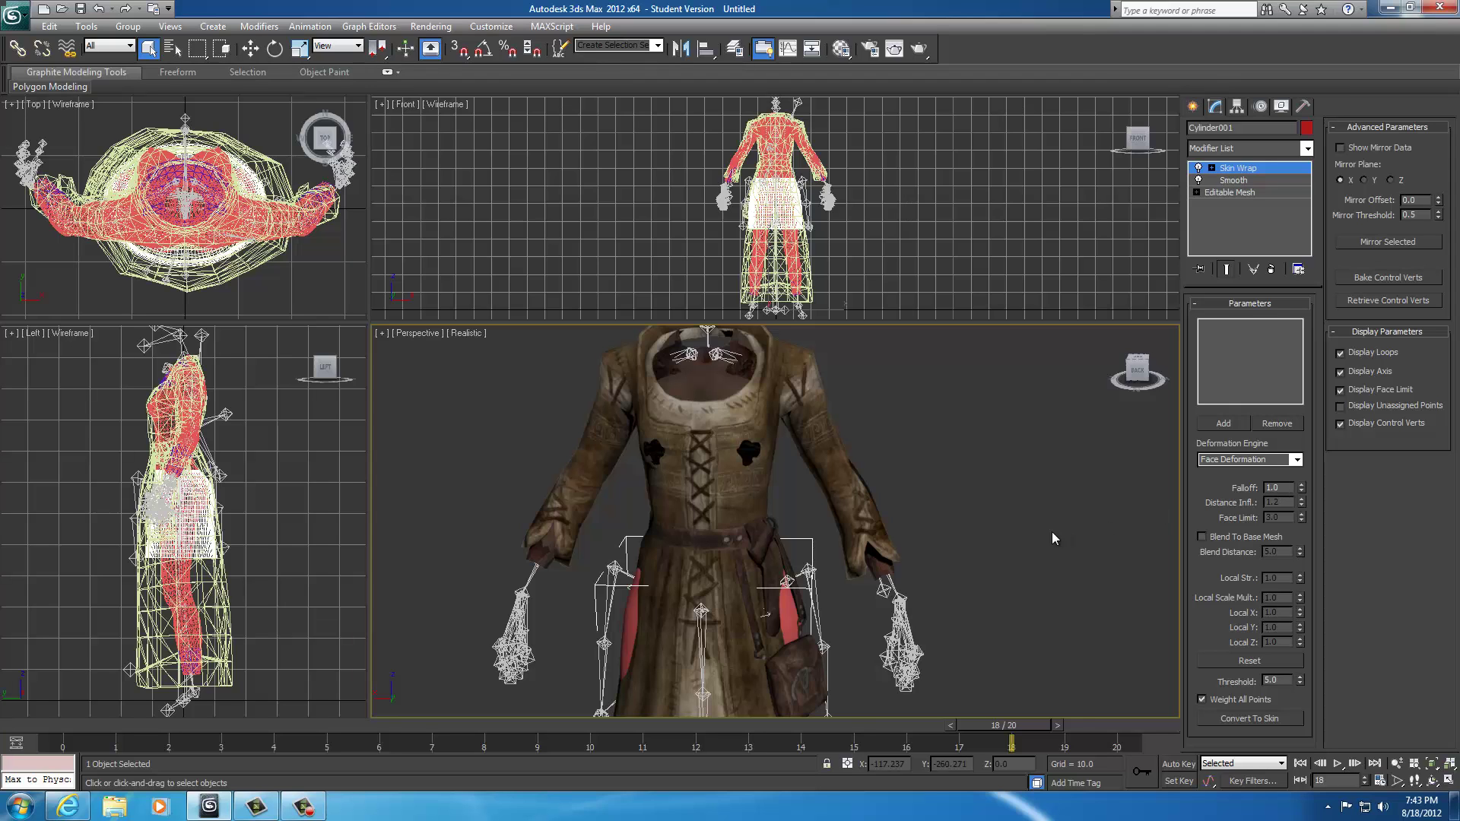
# Check Blend To Base Mesh and pick SLIM PUSHUPNW3 and the torso mesh as wrap targets
pyautogui.moveTo(1052, 577); pyautogui.dragTo(961, 534, button='middle')
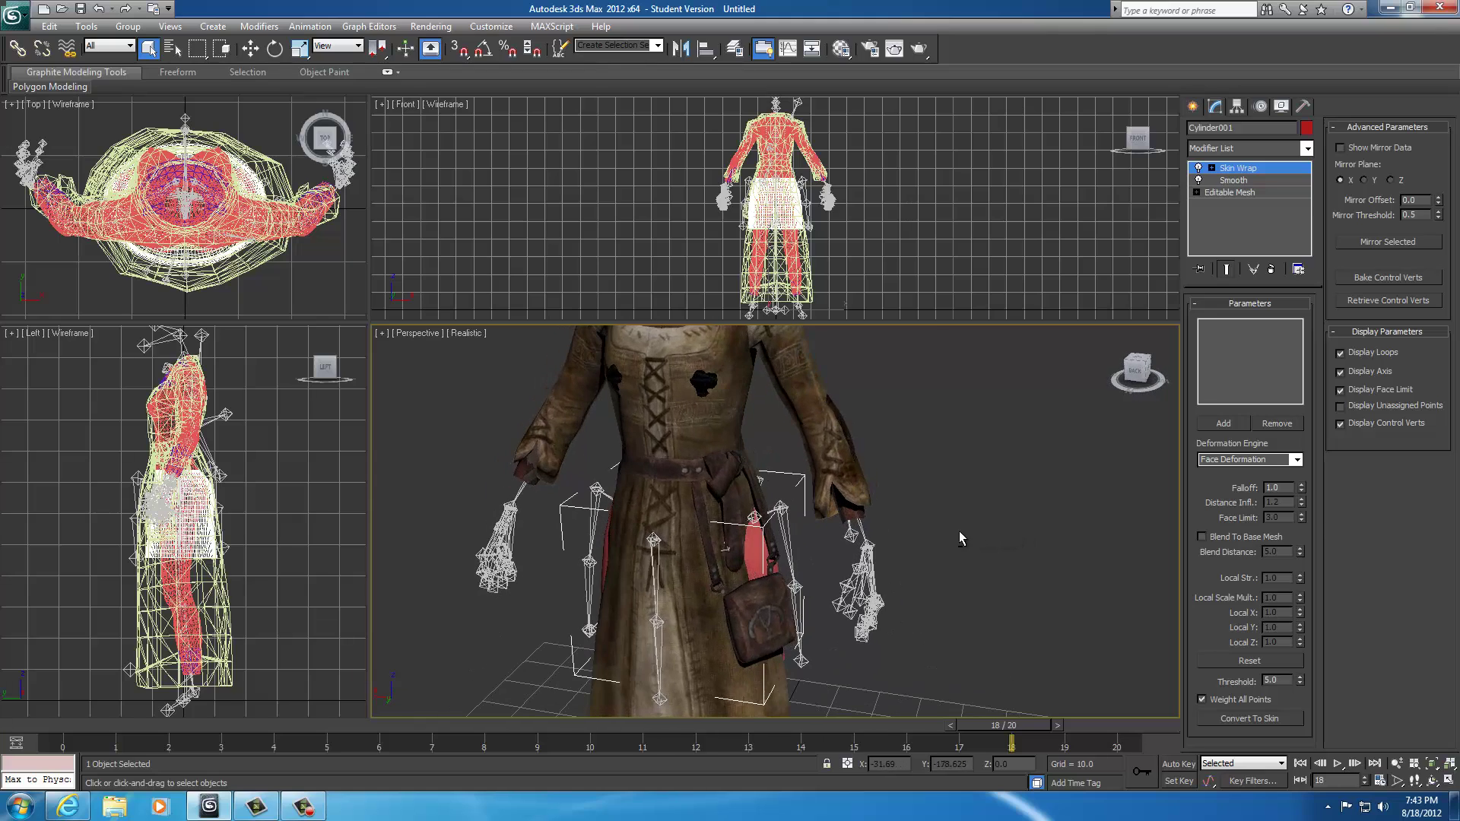
pyautogui.click(1202, 537)
pyautogui.click(1223, 423)
pyautogui.keyDown('alt'); pyautogui.moveTo(938, 432); pyautogui.dragTo(945, 505, button='middle'); pyautogui.keyUp('alt')
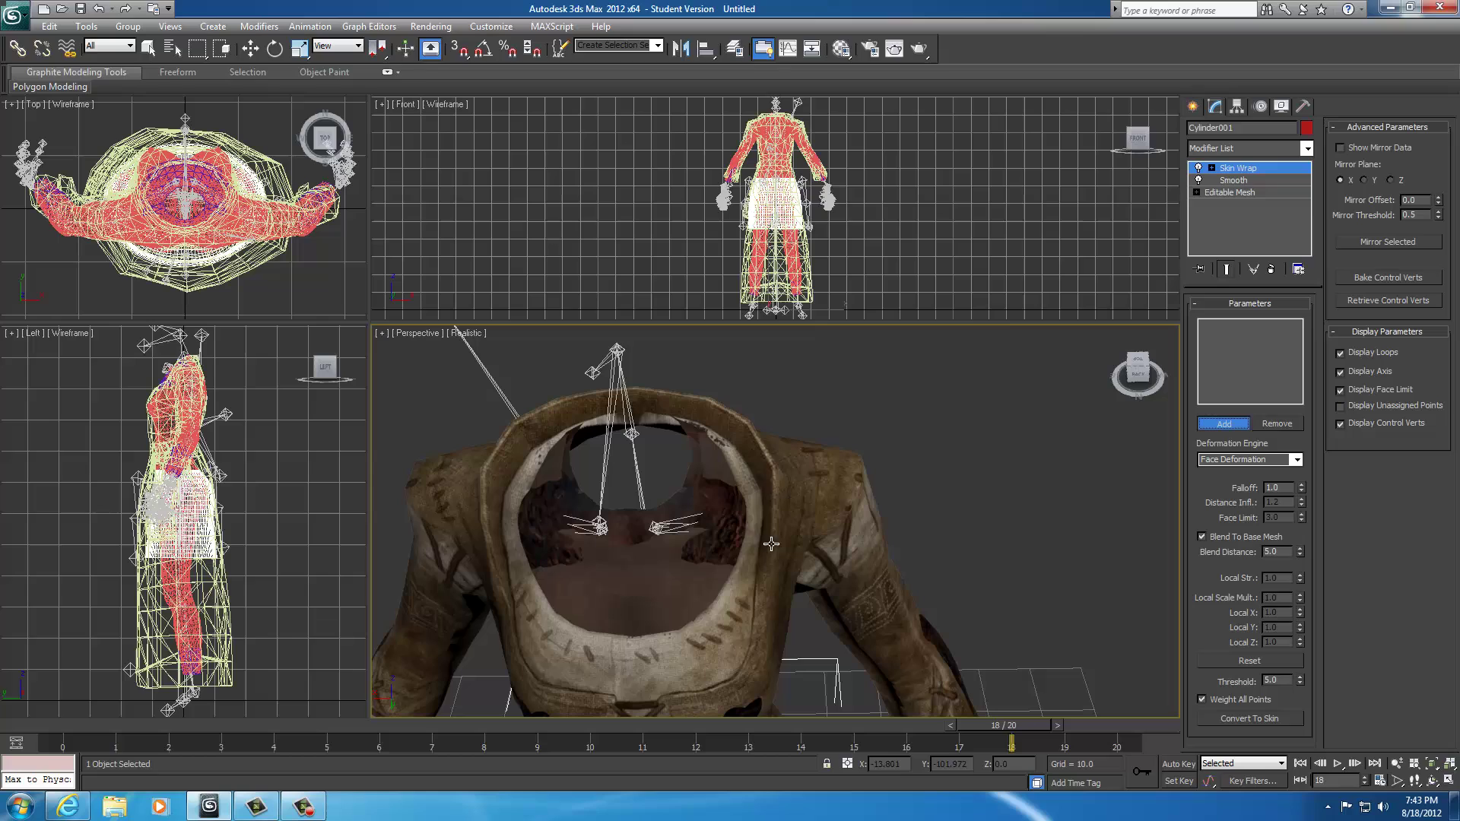
pyautogui.click(717, 544)
pyautogui.keyDown('alt'); pyautogui.moveTo(988, 582); pyautogui.dragTo(989, 519, button='middle'); pyautogui.keyUp('alt')
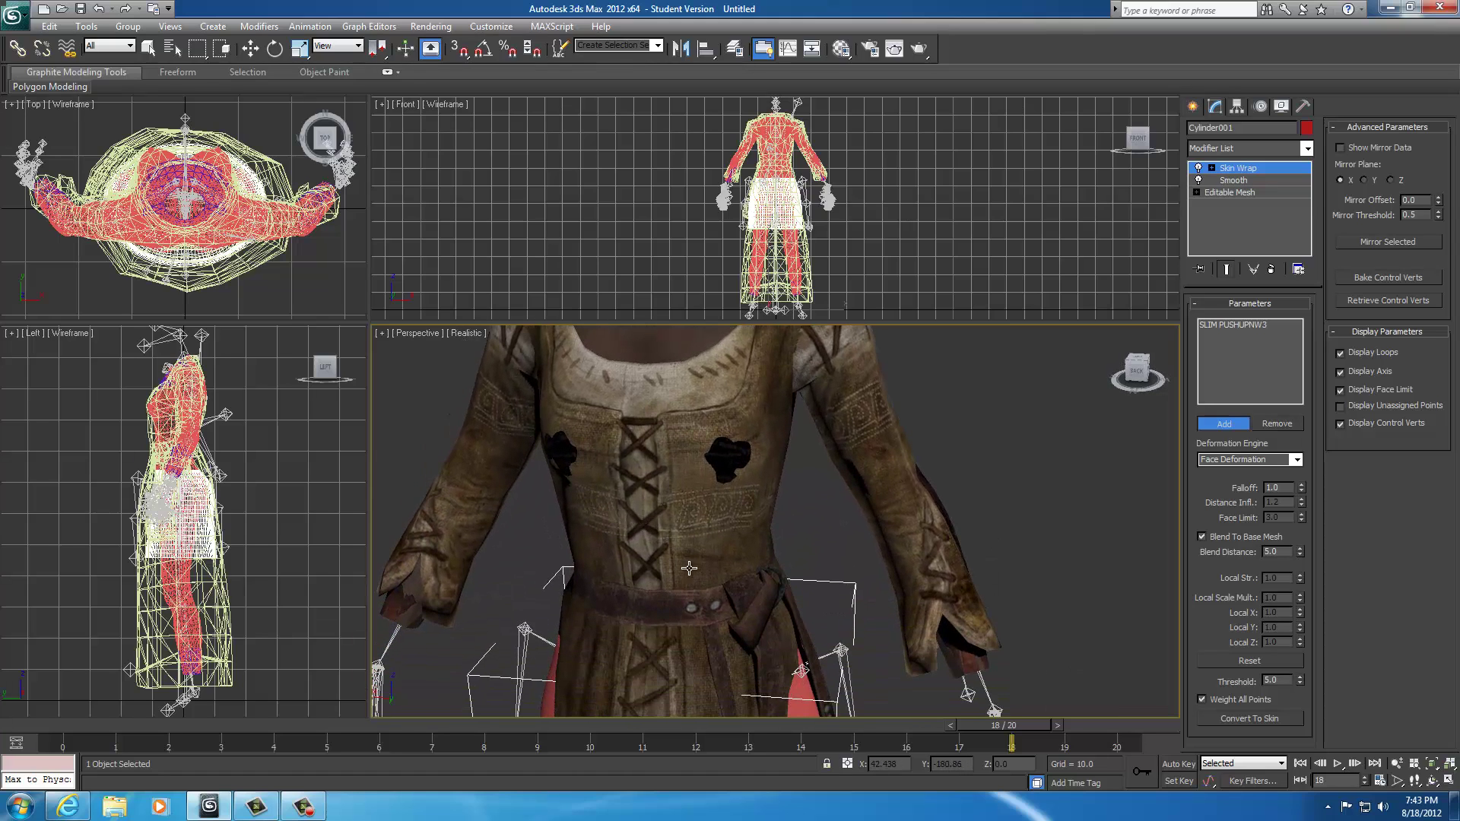
pyautogui.moveTo(687, 570); pyautogui.dragTo(680, 457, button='middle')
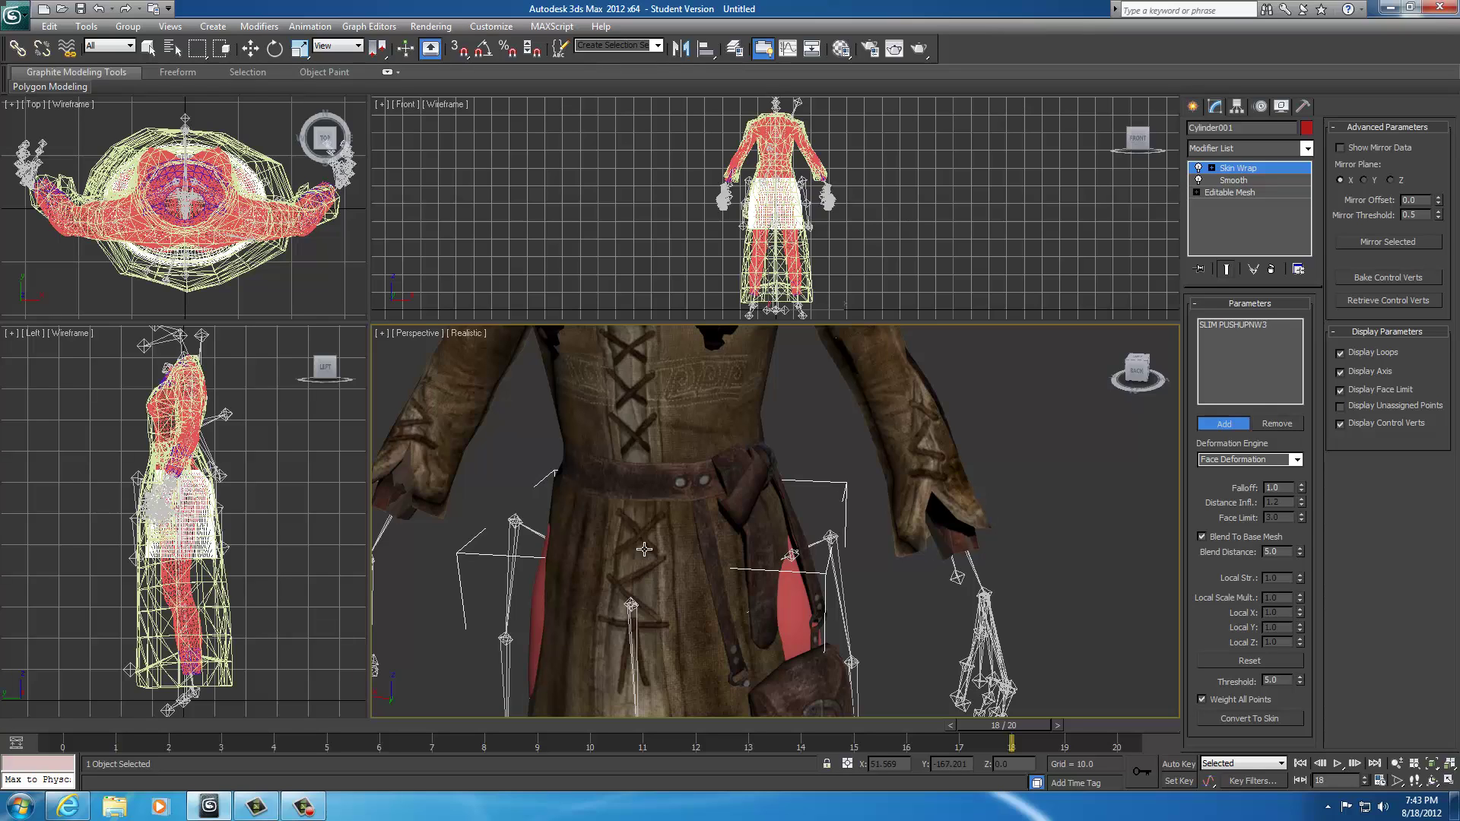
pyautogui.click(644, 548)
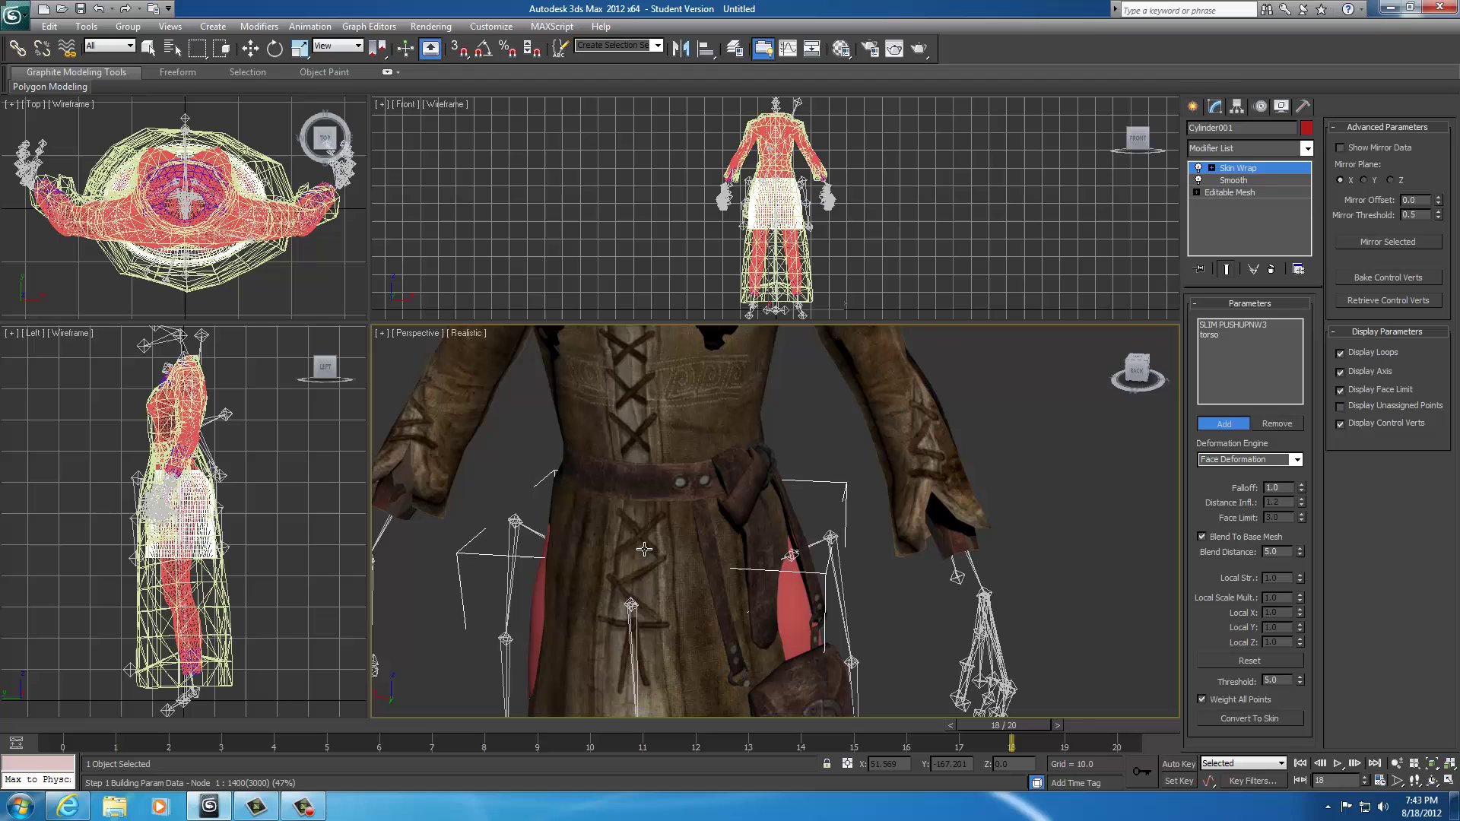
pyautogui.scroll(-5, 819, 558)
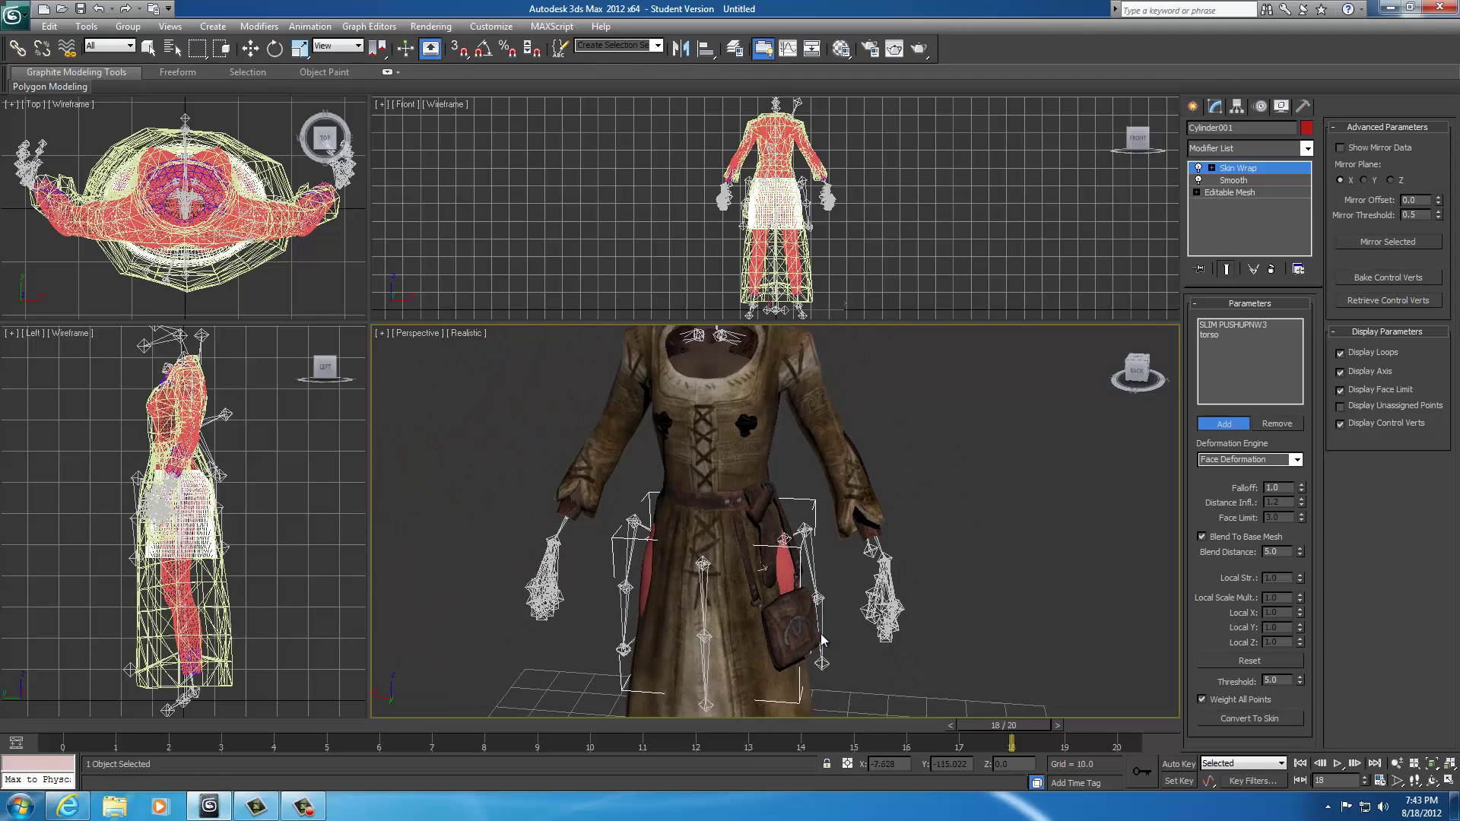
pyautogui.keyDown('alt'); pyautogui.moveTo(820, 558); pyautogui.dragTo(853, 709, button='middle'); pyautogui.keyUp('alt')
pyautogui.scroll(4, 821, 517)
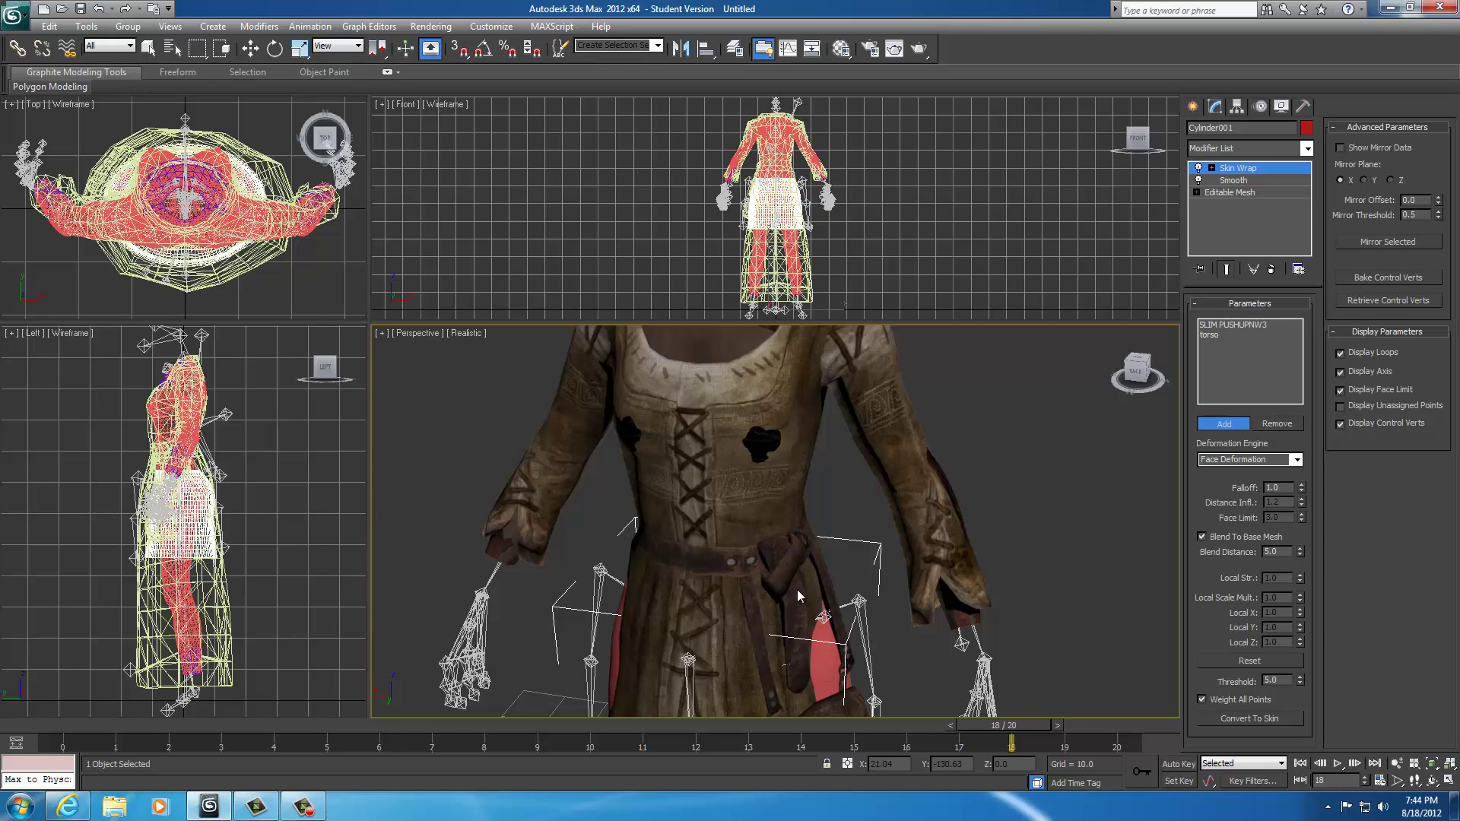
pyautogui.scroll(-5, 755, 605)
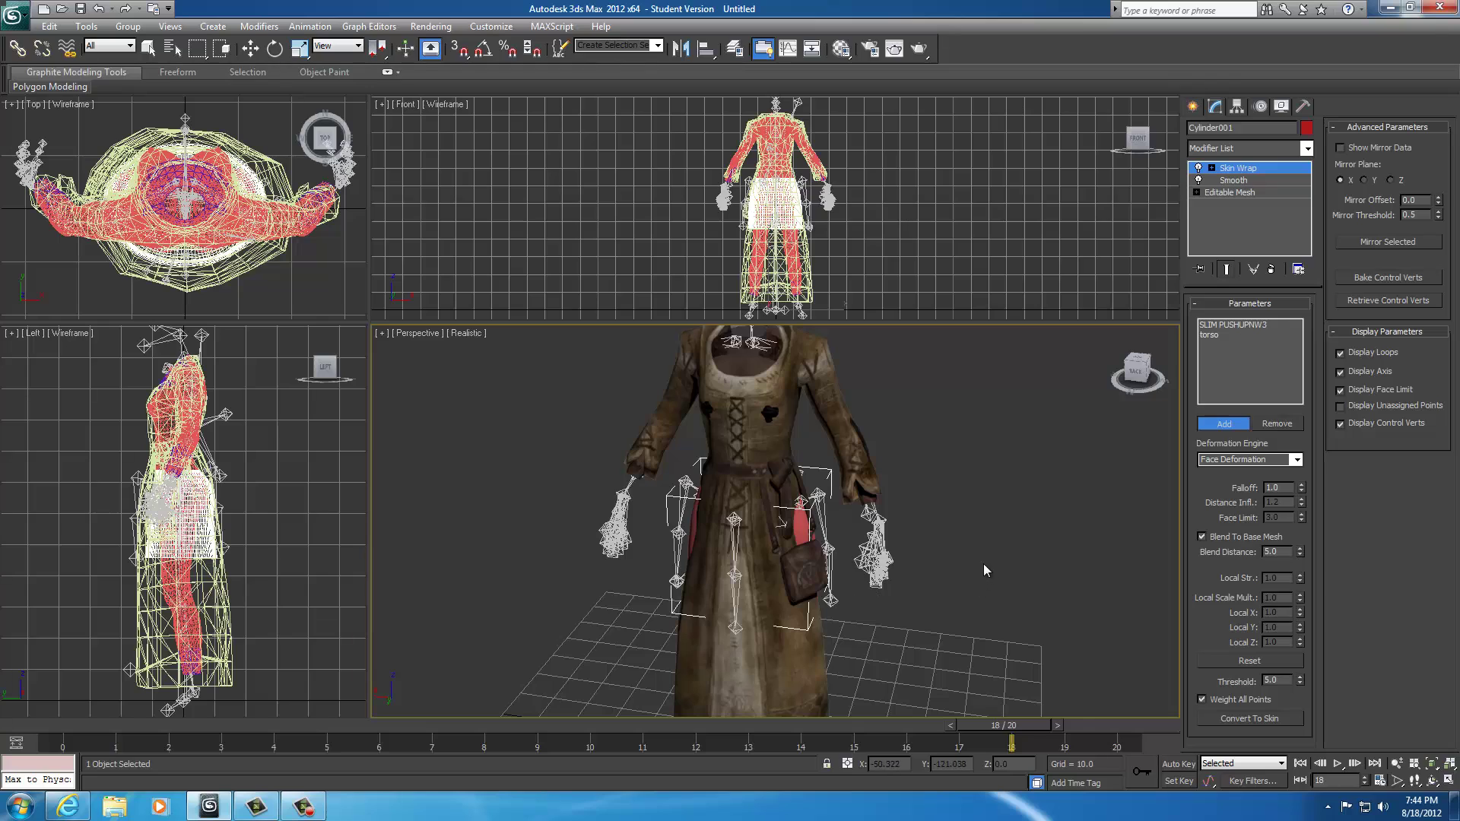
pyautogui.press('w')
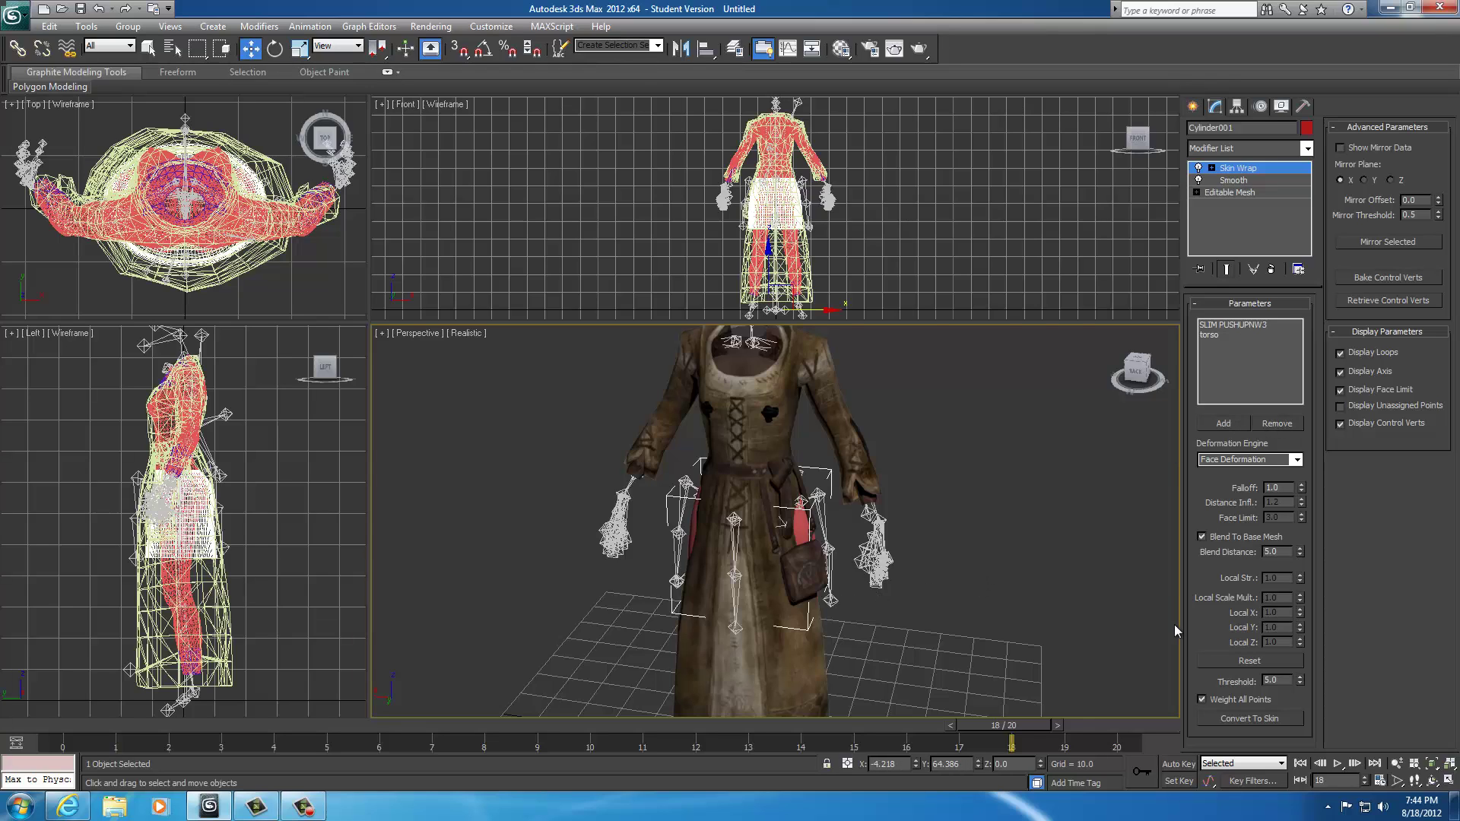
# Convert the skirt's Skin Wrap into a Skin modifier, then delete the Skin Wrap
pyautogui.click(1229, 717)
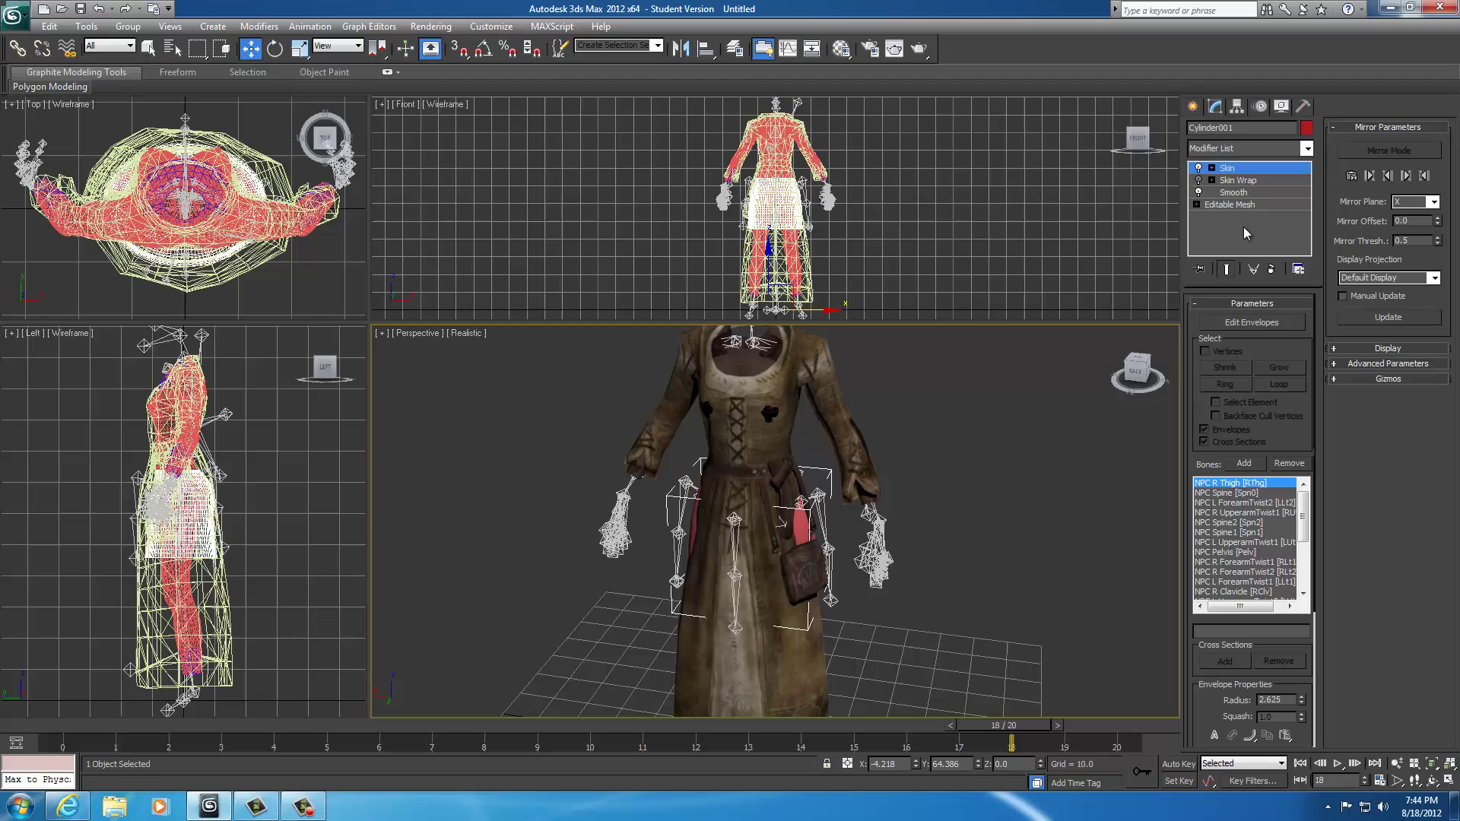
pyautogui.rightClick(1236, 183)
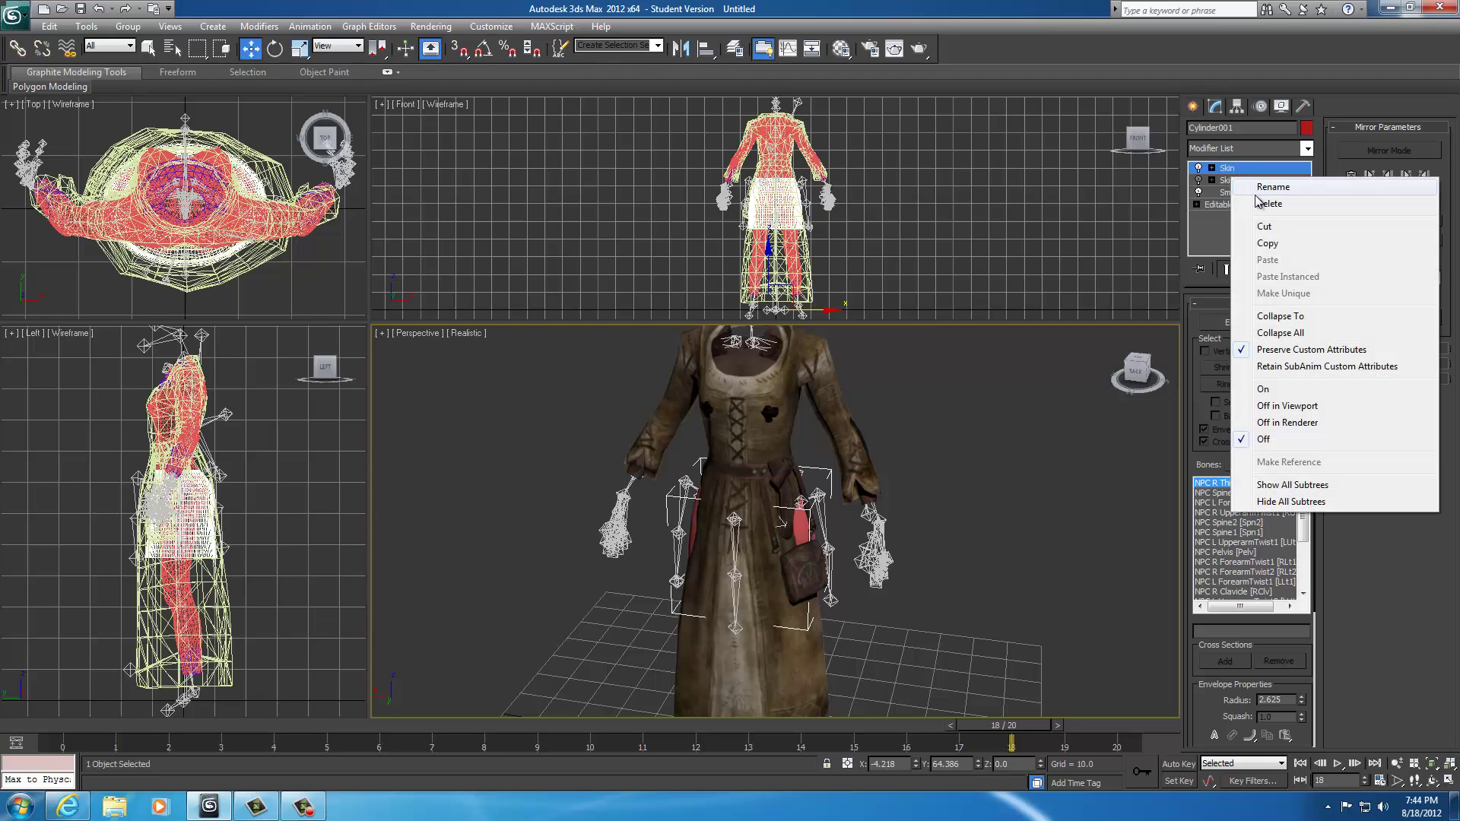
pyautogui.click(1239, 199)
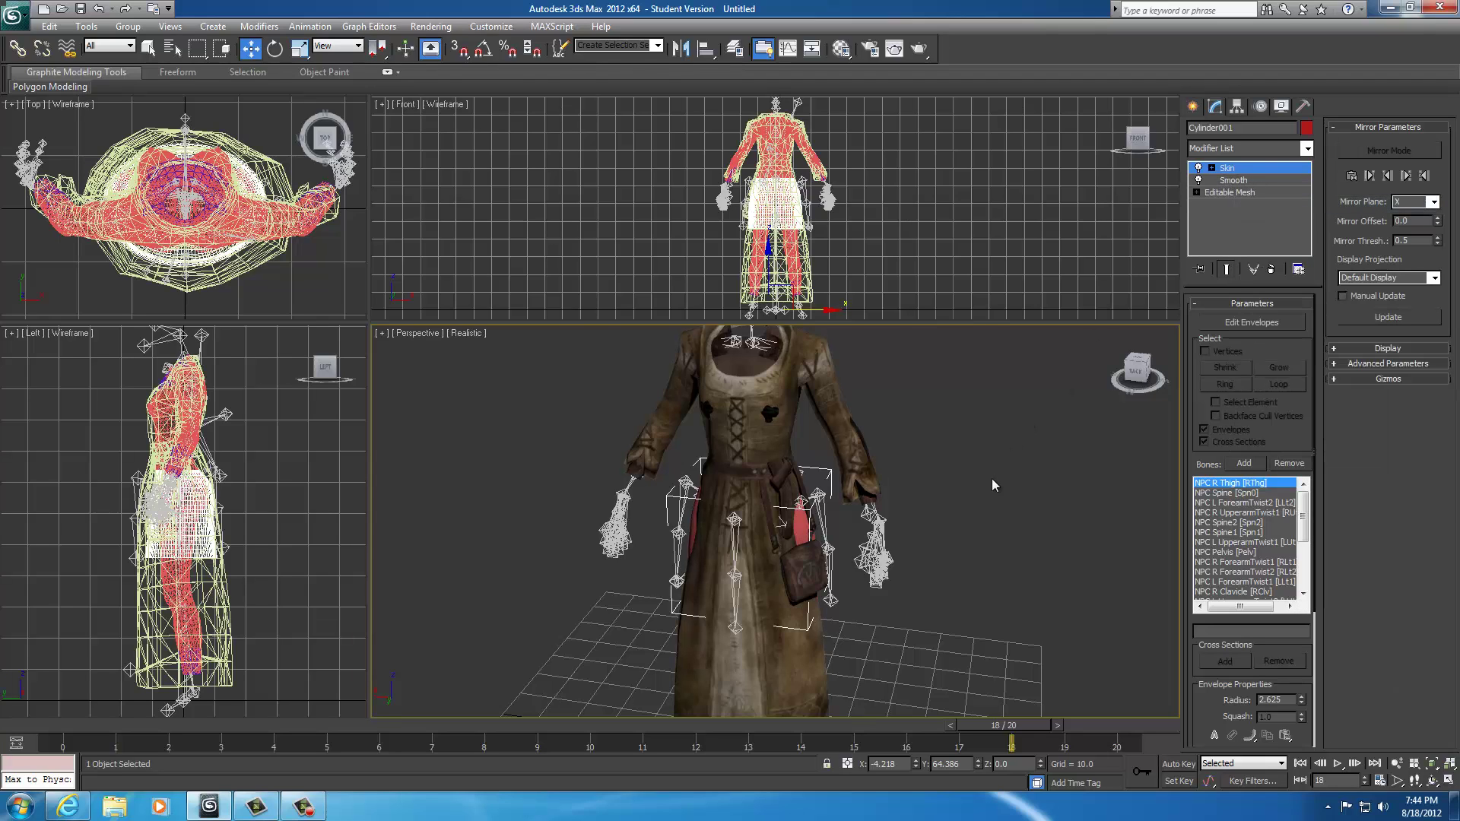
# Hide the brown dress torso to check the ClothSkin body, then restore the dress
pyautogui.click(736, 457)
pyautogui.moveTo(909, 466); pyautogui.dragTo(927, 552, button='middle')
pyautogui.hotkey('alt', 'h')
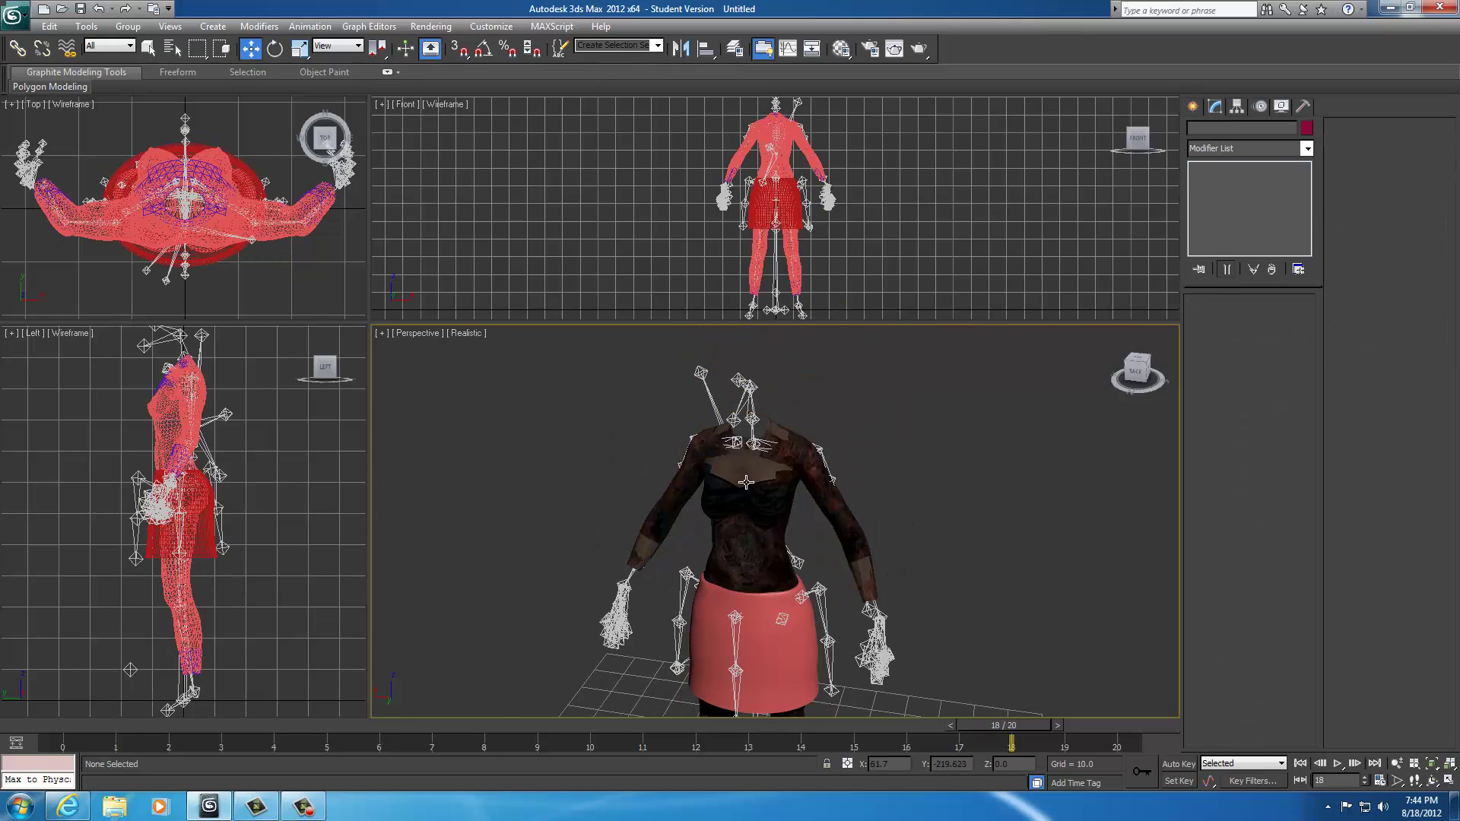
pyautogui.click(742, 474)
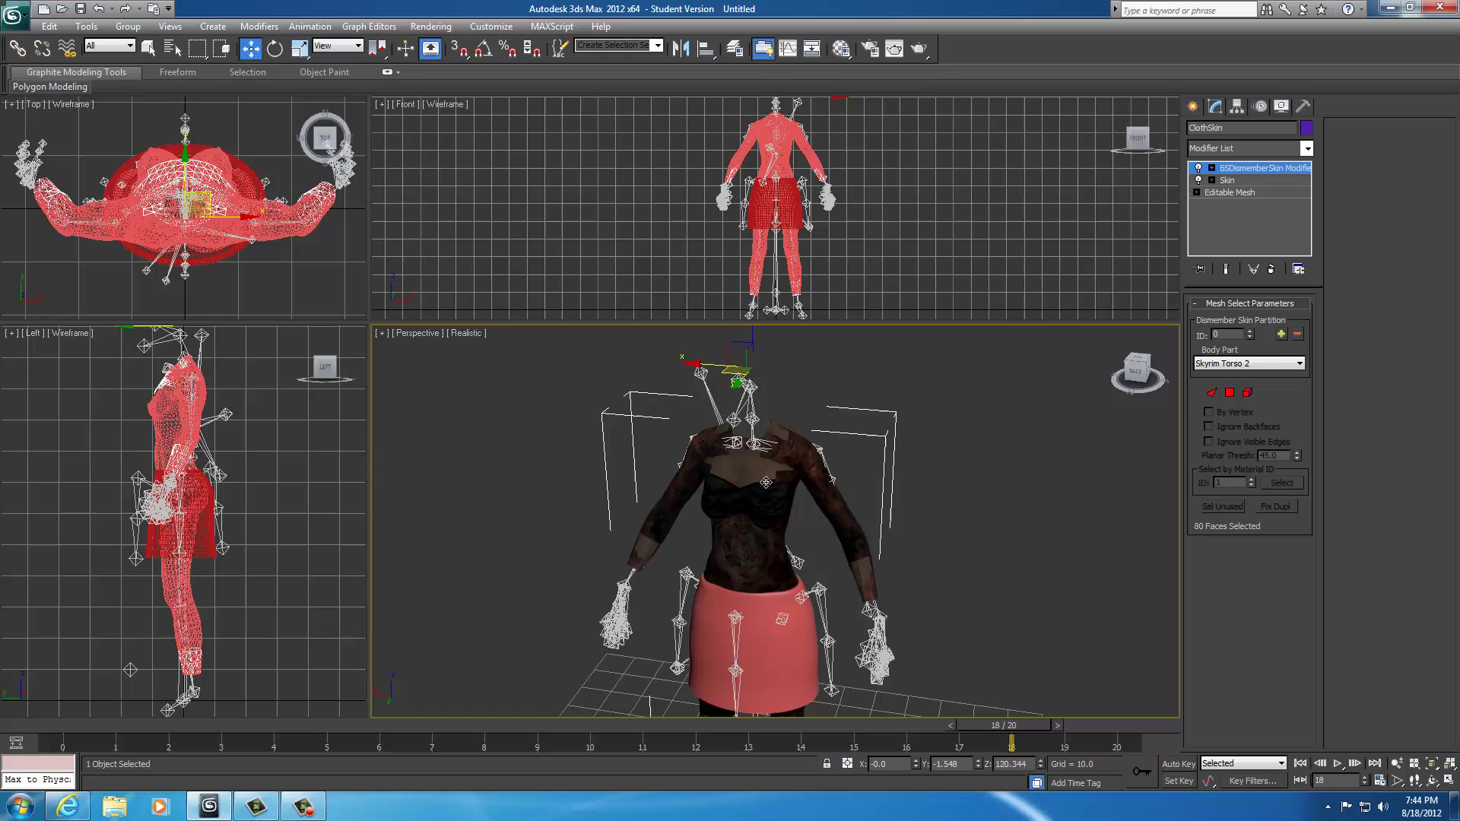
pyautogui.click(1015, 533)
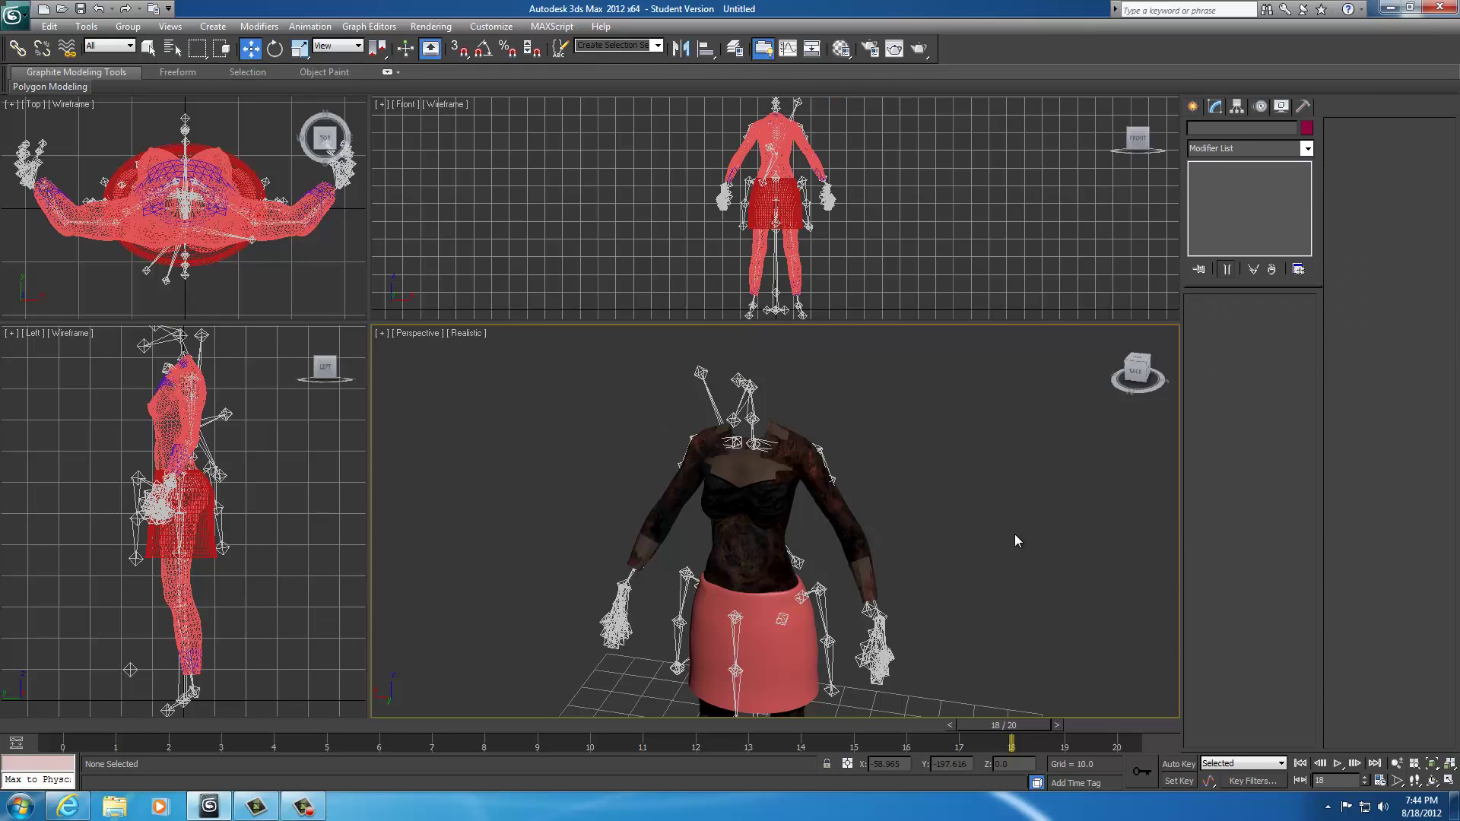
pyautogui.hotkey('ctrl', 'z')
pyautogui.scroll(4, 228, 653)
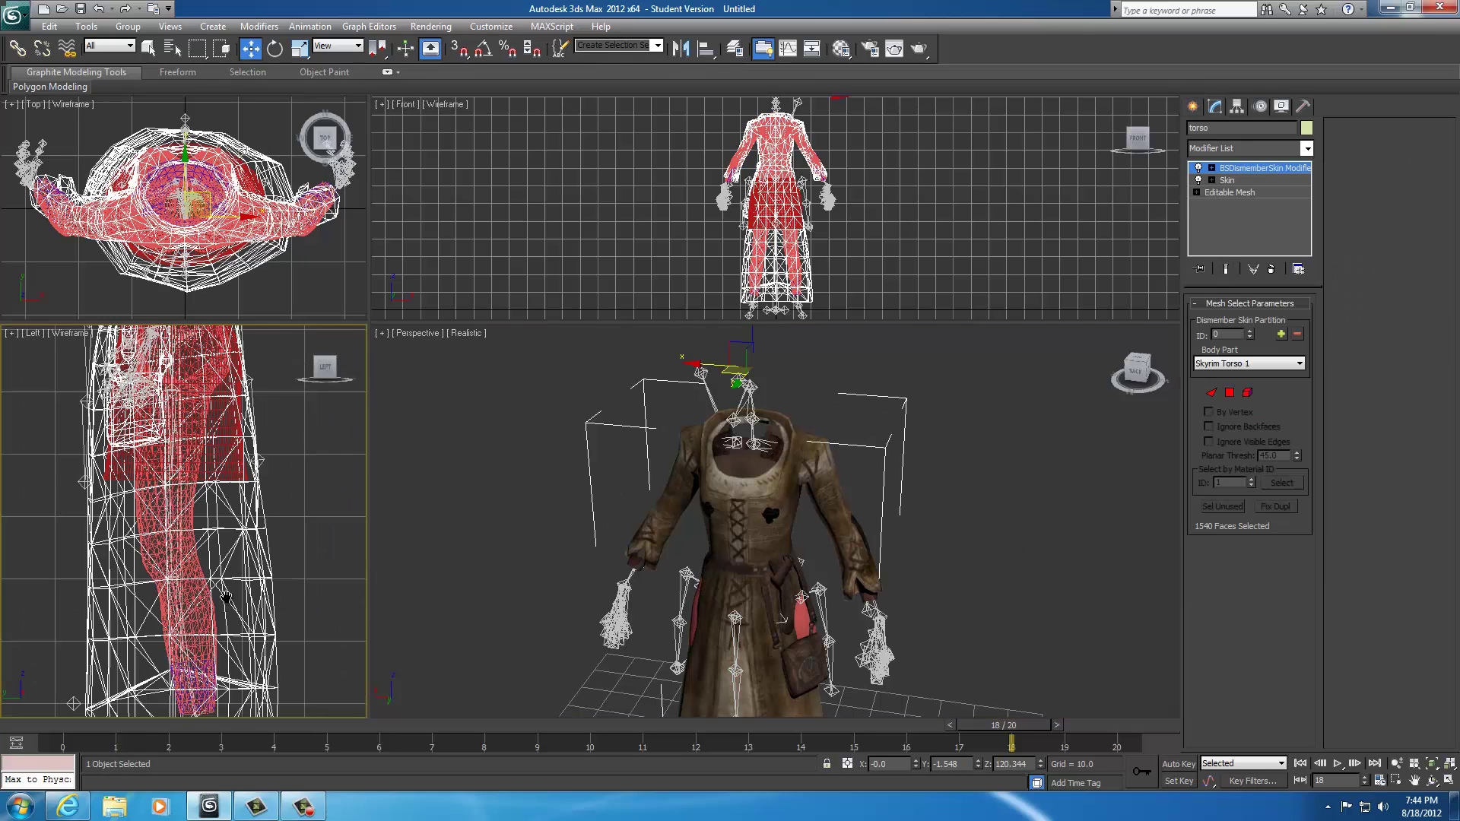
pyautogui.moveTo(256, 498); pyautogui.dragTo(251, 669, button='middle')
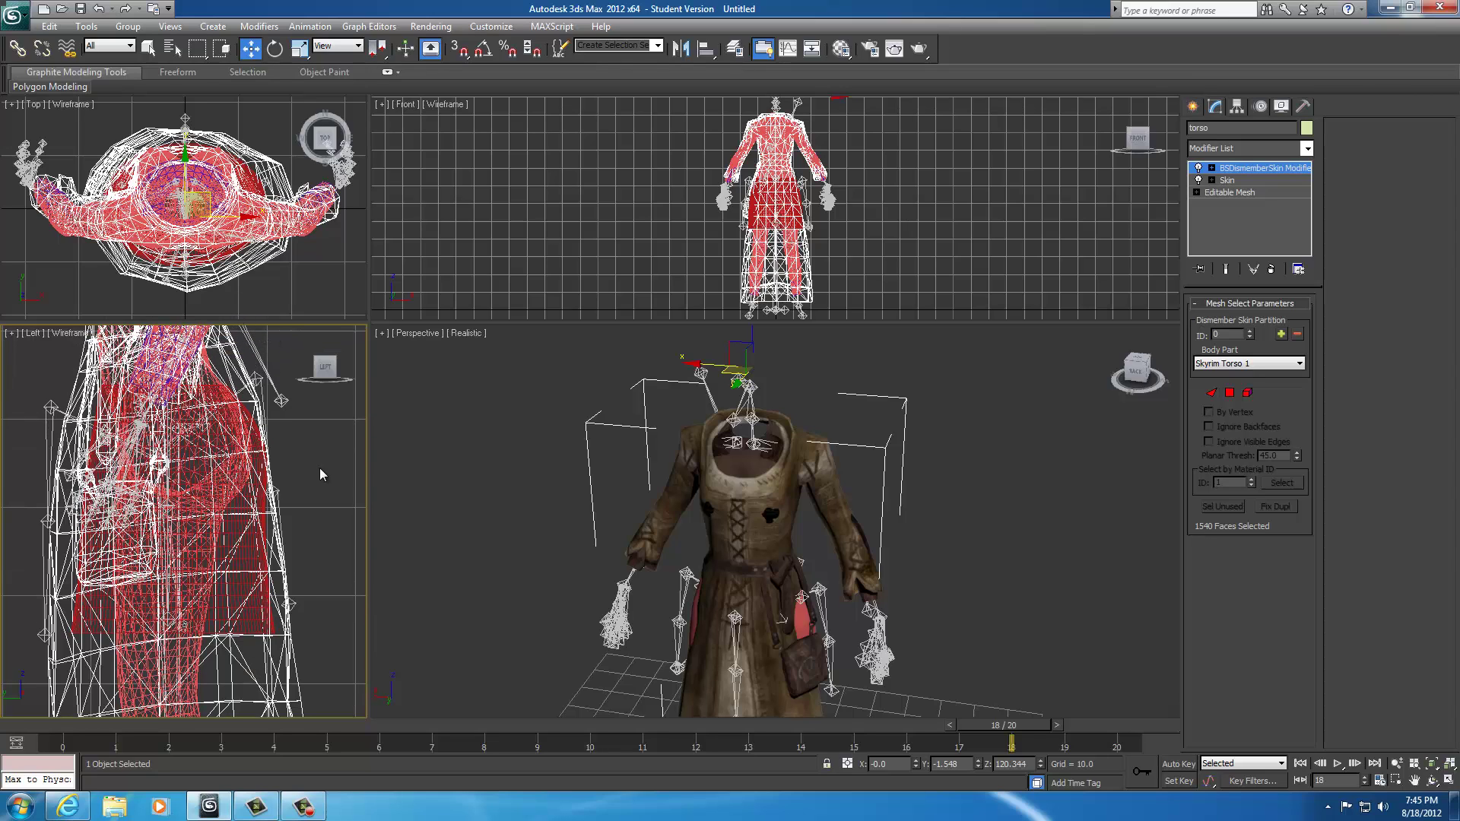
pyautogui.scroll(-4, 320, 468)
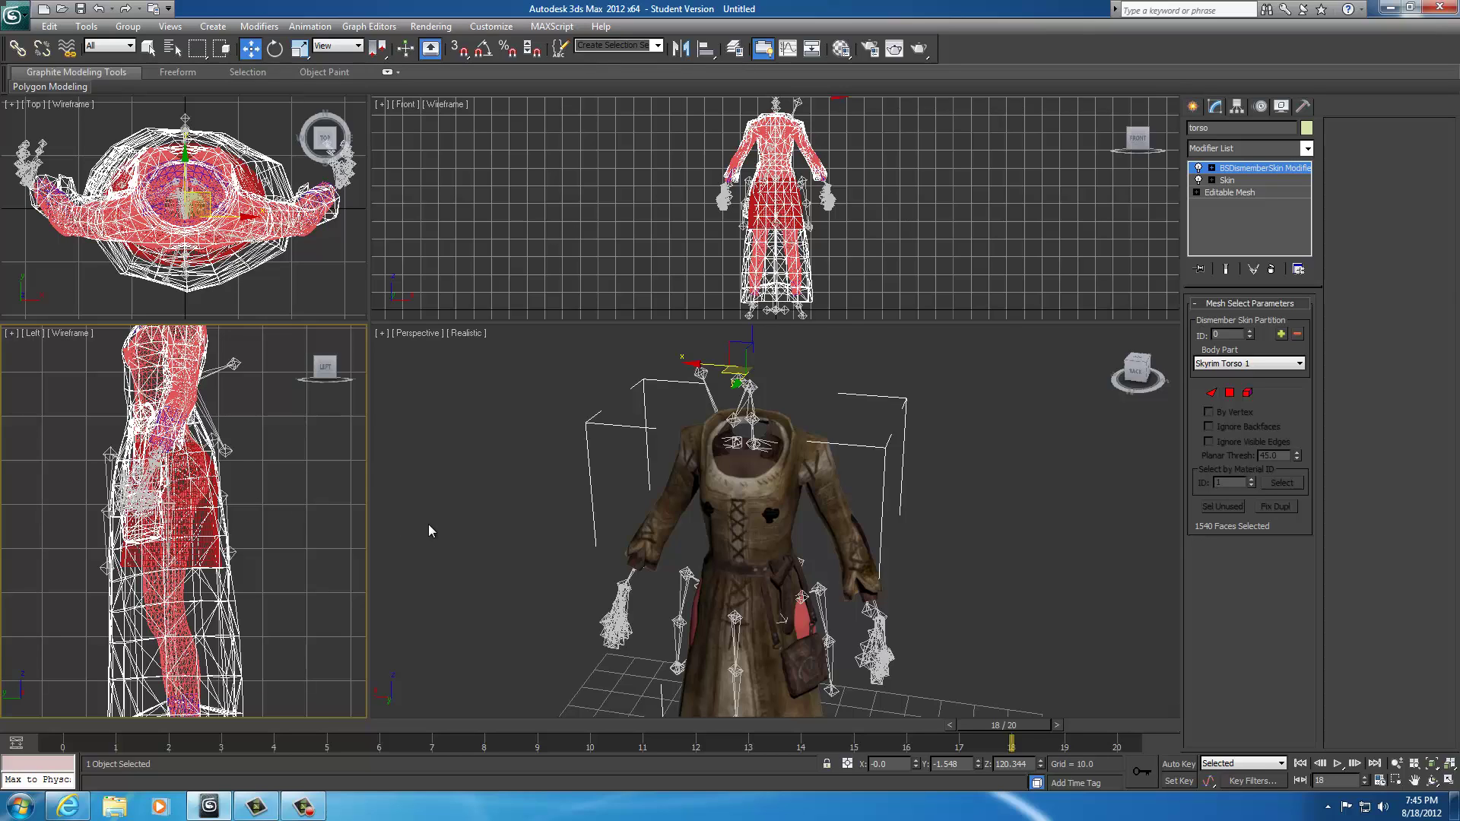
pyautogui.scroll(2, 530, 578)
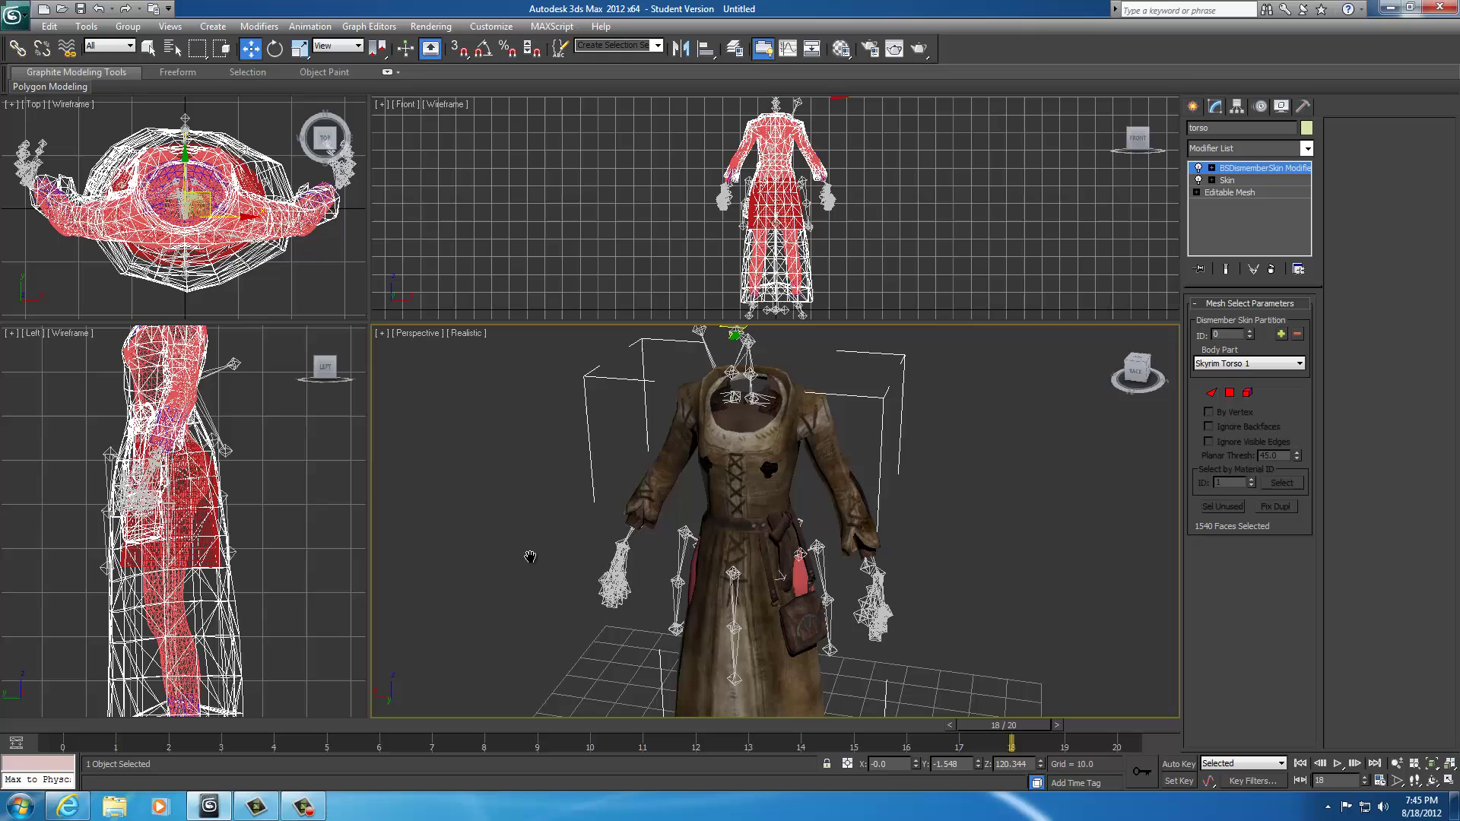
pyautogui.scroll(4, 566, 578)
pyautogui.scroll(-3, 566, 578)
pyautogui.scroll(3, 570, 574)
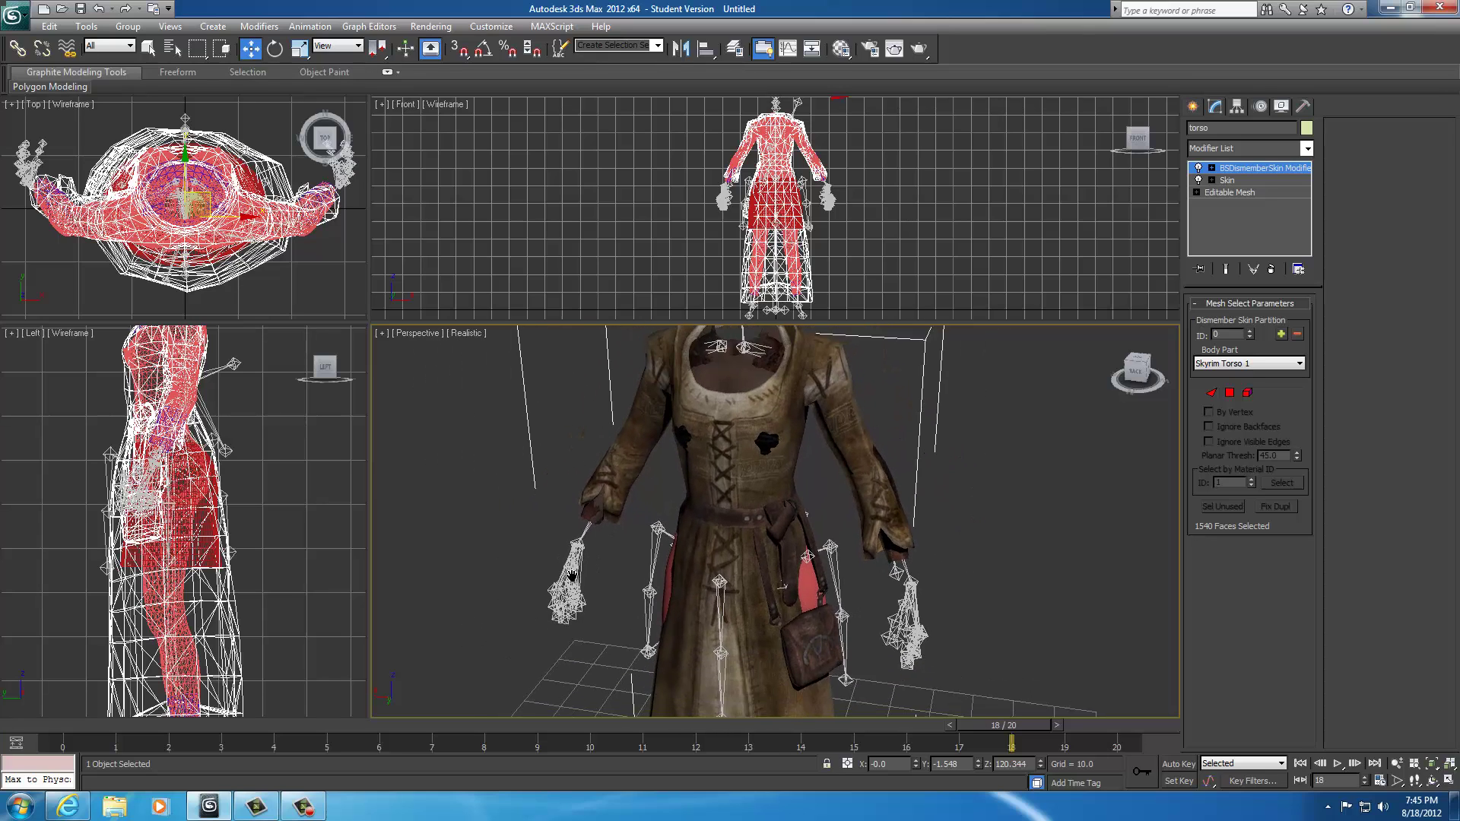
pyautogui.moveTo(574, 541)
pyautogui.mouseDown(button='middle')
pyautogui.moveTo(590, 510)
pyautogui.moveTo(588, 544)
pyautogui.mouseUp(button='middle')
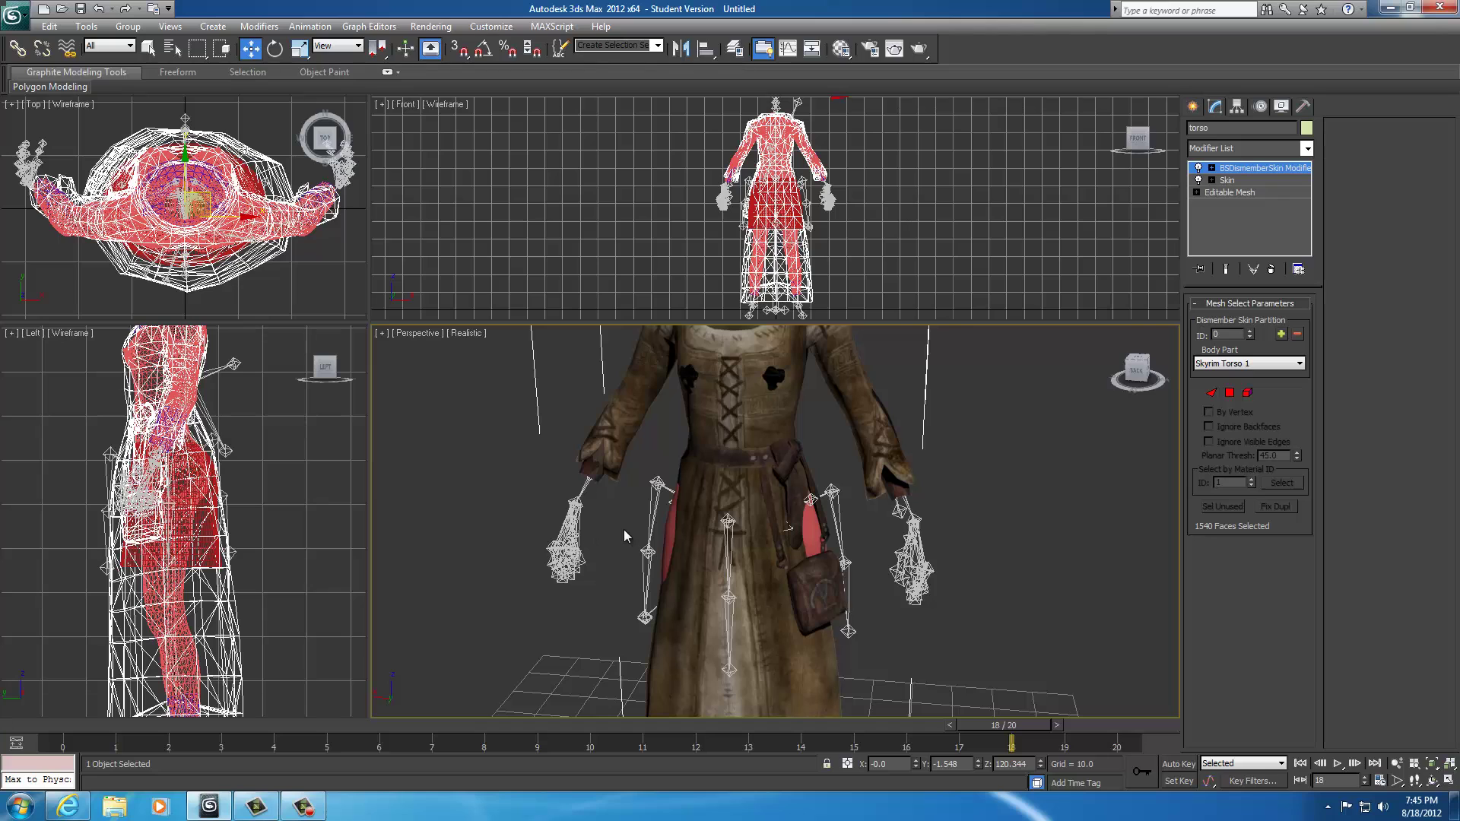
pyautogui.moveTo(624, 535); pyautogui.dragTo(589, 580, button='middle')
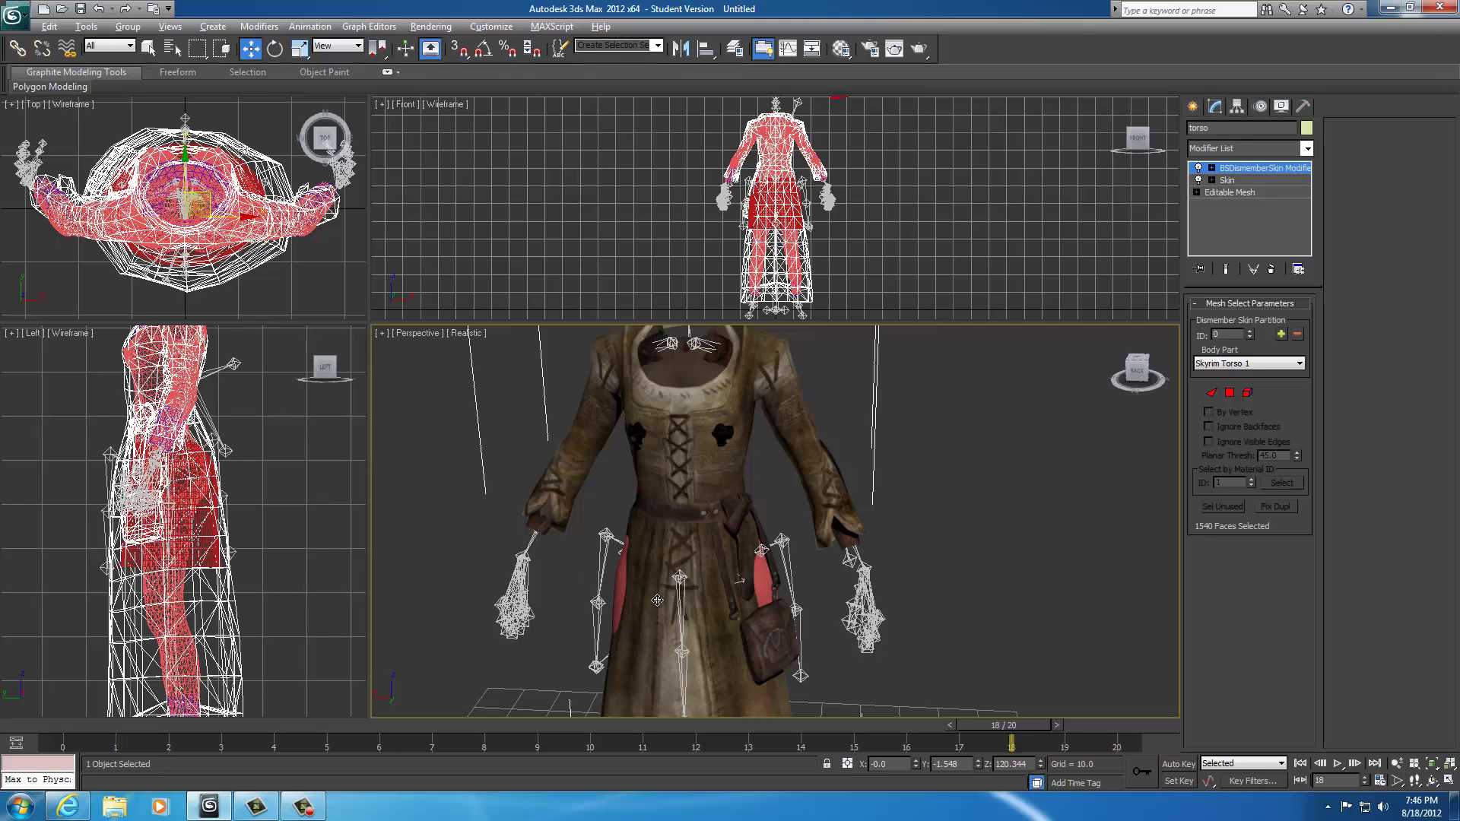
pyautogui.scroll(3, 657, 600)
pyautogui.moveTo(657, 600); pyautogui.dragTo(697, 569, button='middle')
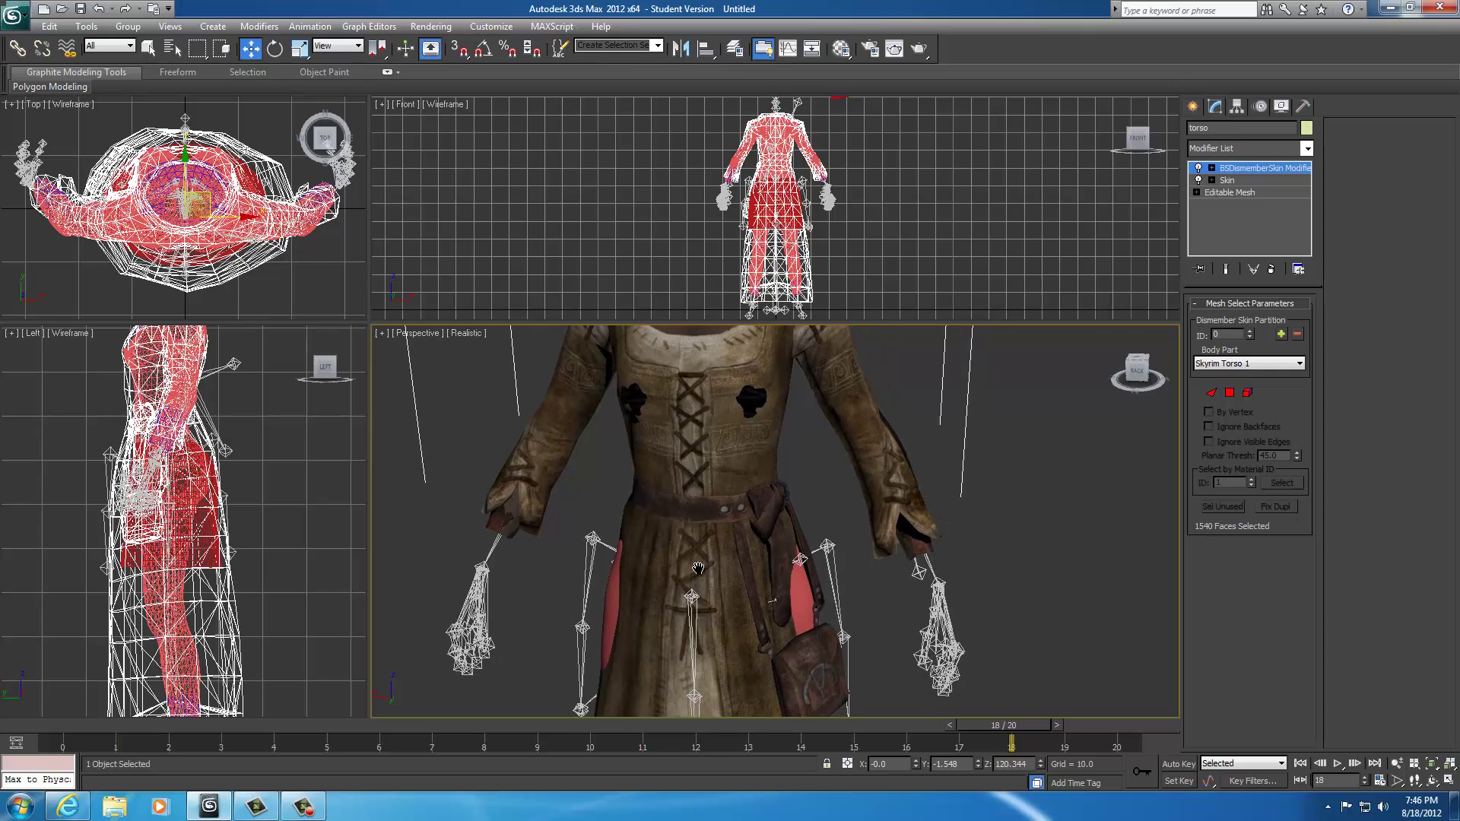
# Hide the brown dress, delete the ClothSkin top, and select the red skirt
pyautogui.press('Delete')
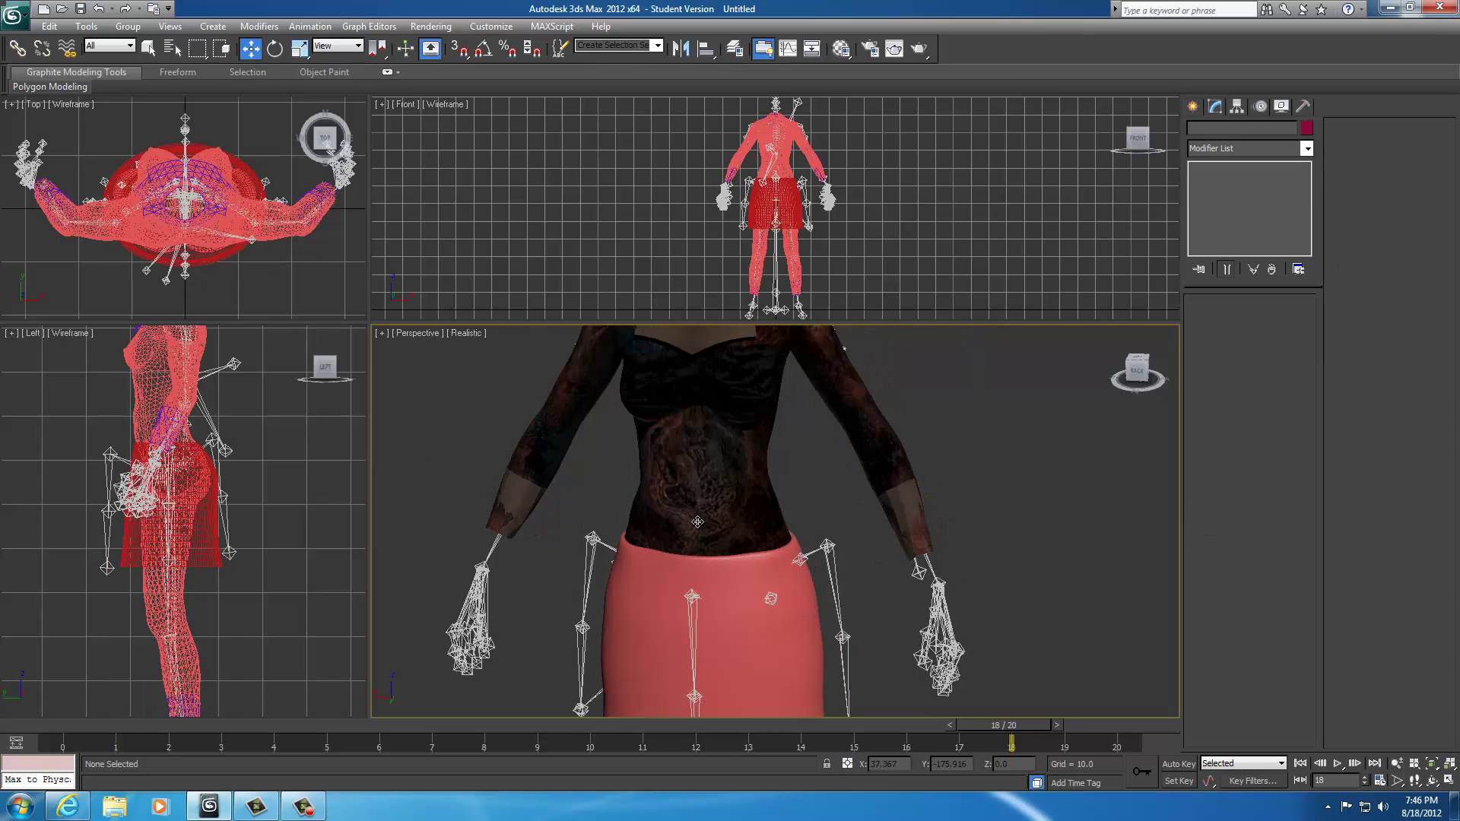
pyautogui.moveTo(707, 498); pyautogui.dragTo(700, 573, button='middle')
pyautogui.click(684, 452)
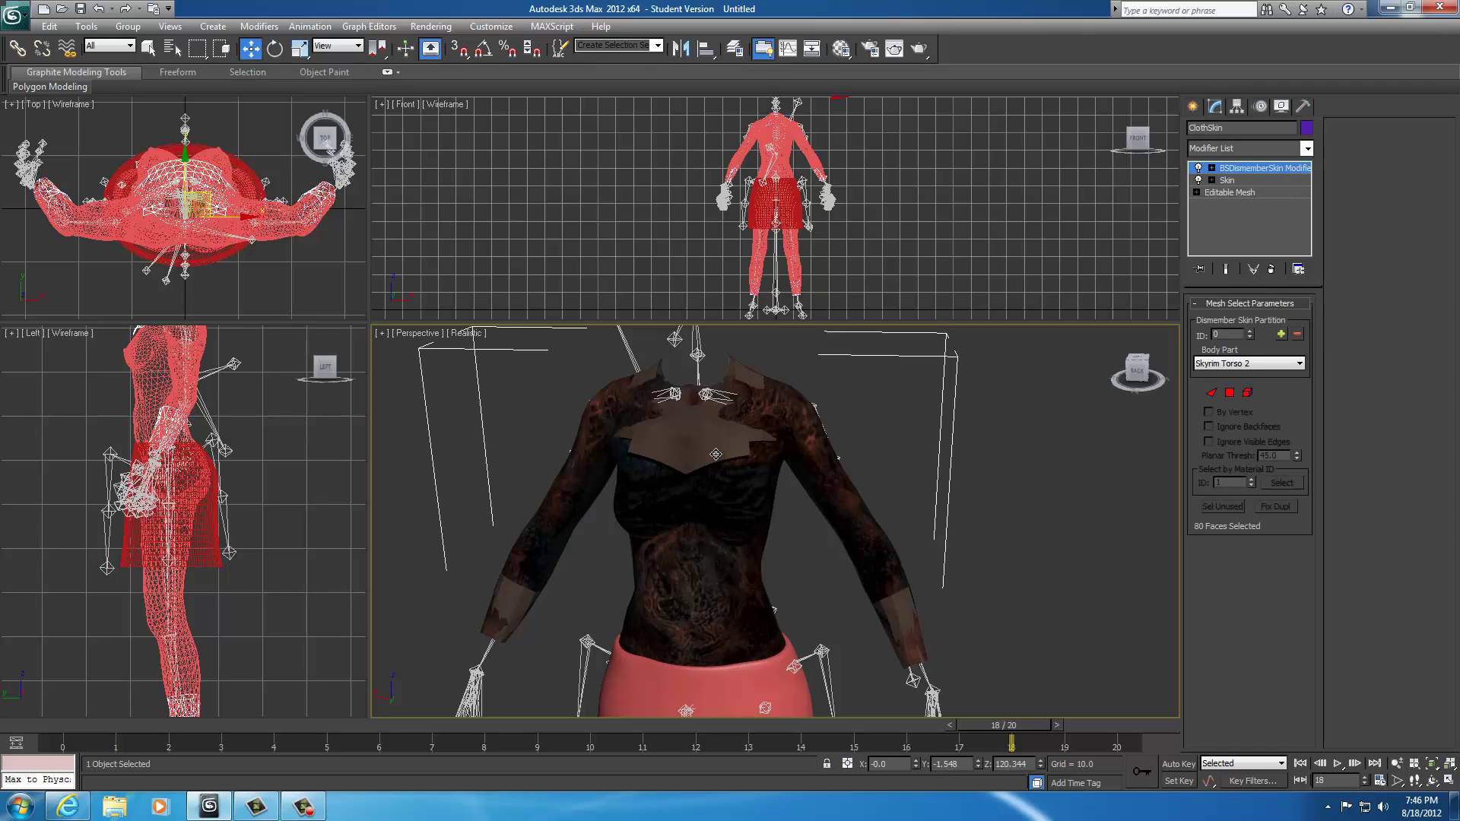
pyautogui.press('Delete')
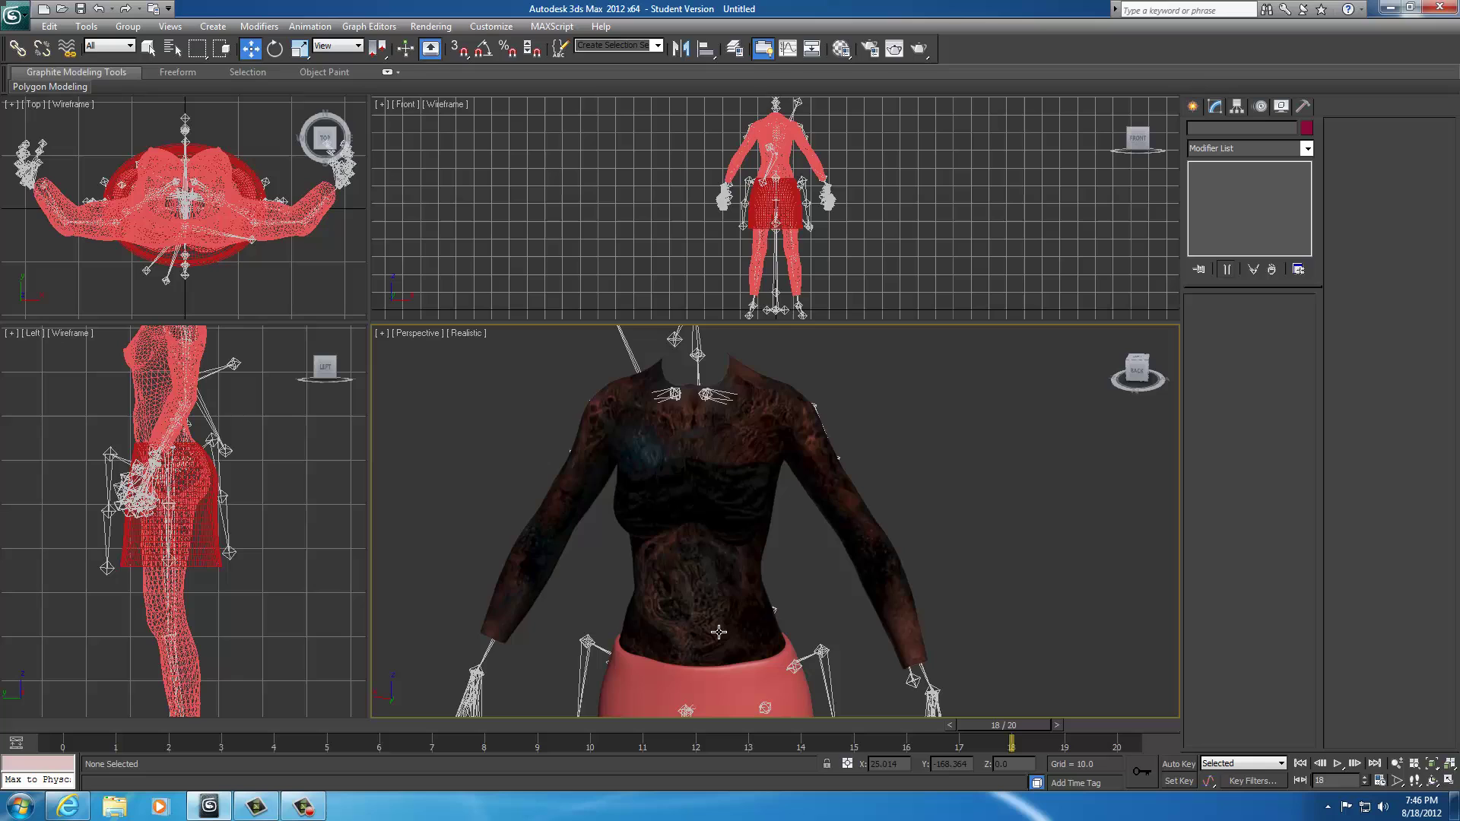
pyautogui.moveTo(718, 634); pyautogui.dragTo(696, 422, button='middle')
pyautogui.click(738, 567)
# Enlarge the Perspective viewport and hide the dark SLIM PUSHUPNW3 top
pyautogui.keyDown('alt'); pyautogui.moveTo(738, 567); pyautogui.dragTo(684, 532, button='middle'); pyautogui.keyUp('alt')
pyautogui.moveTo(367, 323); pyautogui.dragTo(335, 296)
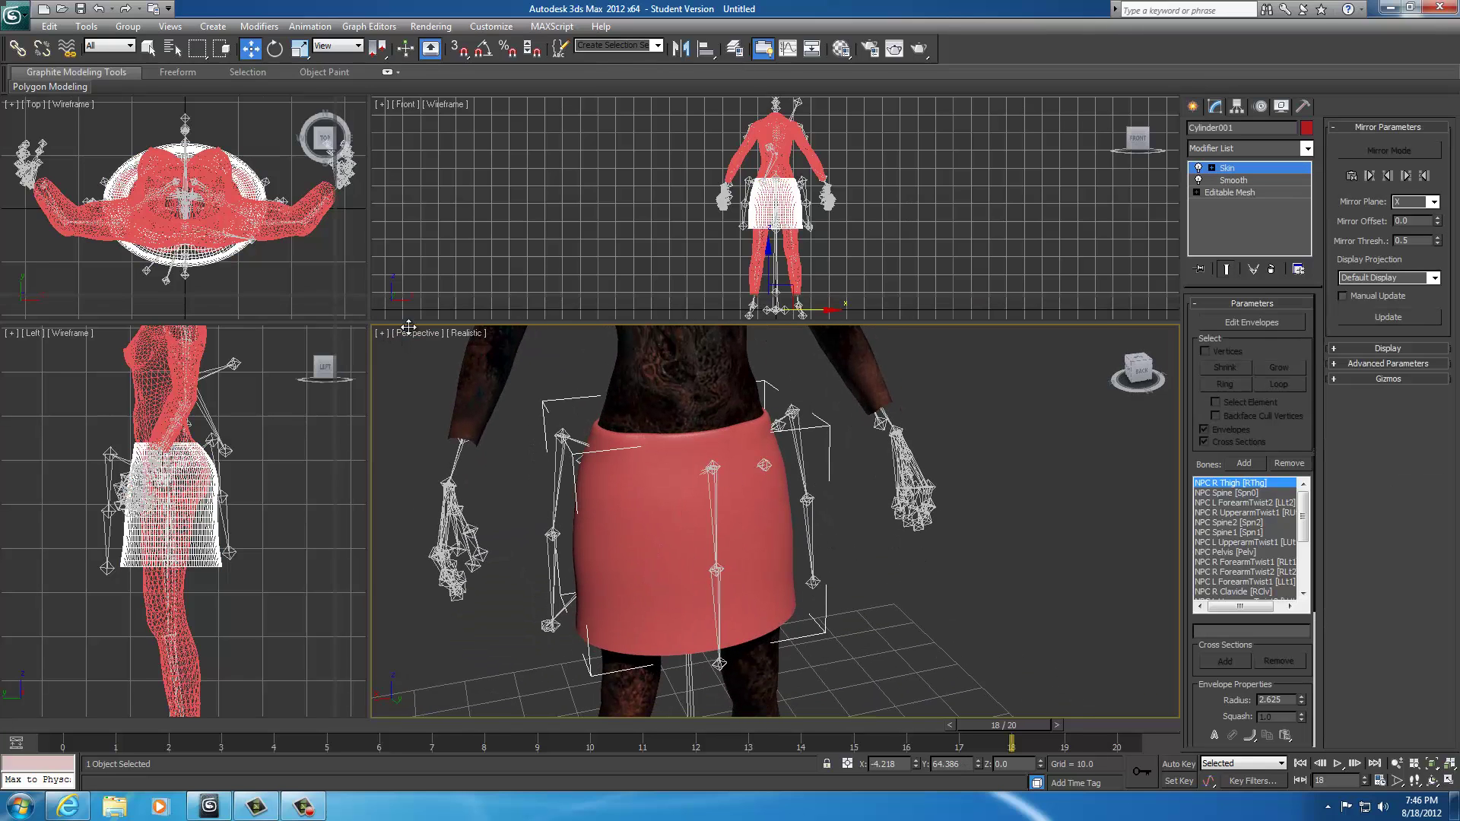
pyautogui.moveTo(750, 521); pyautogui.dragTo(760, 555, button='middle')
pyautogui.scroll(-3, 751, 513)
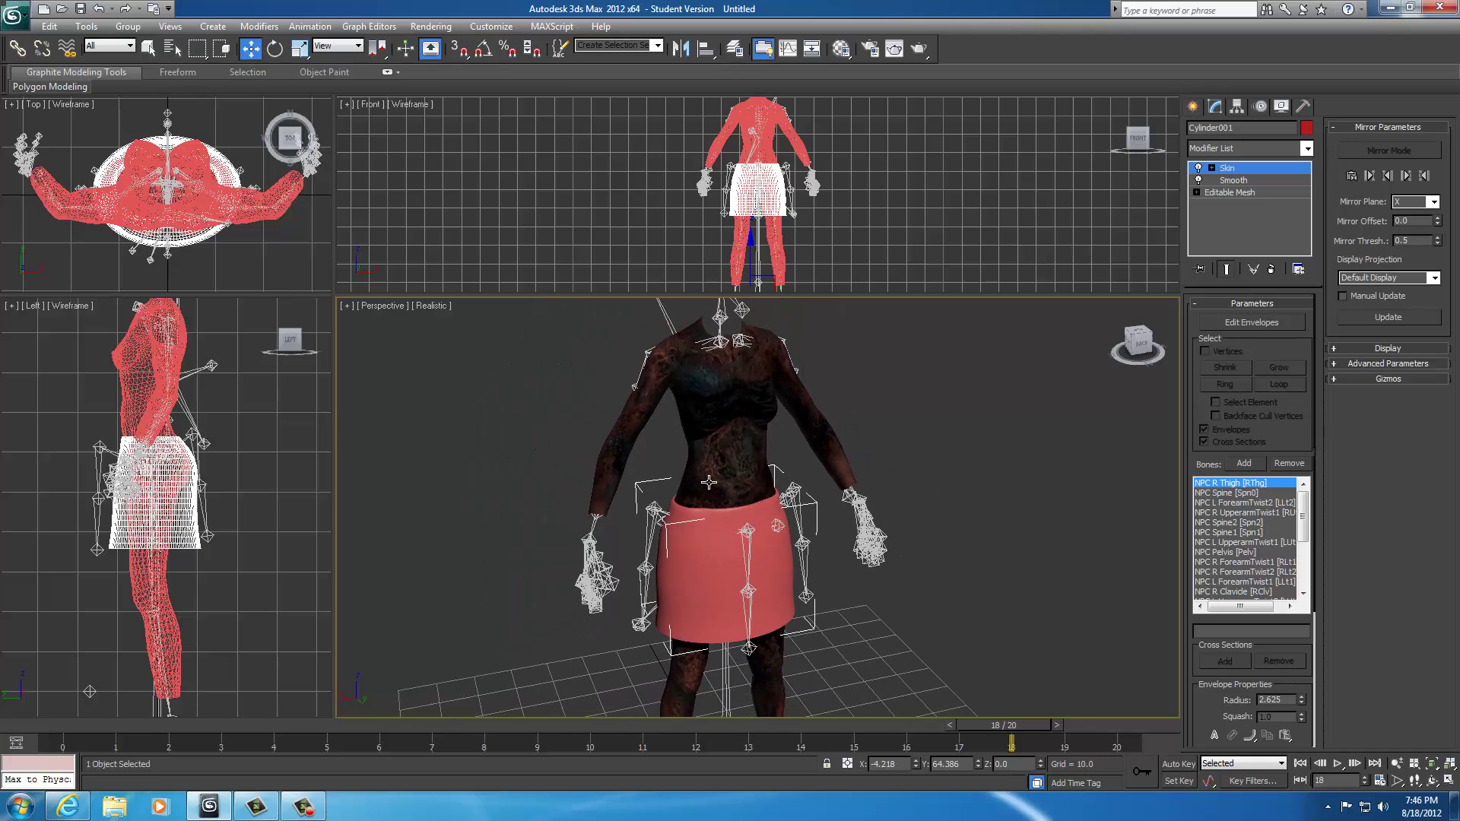
pyautogui.click(717, 453)
pyautogui.rightClick(734, 458)
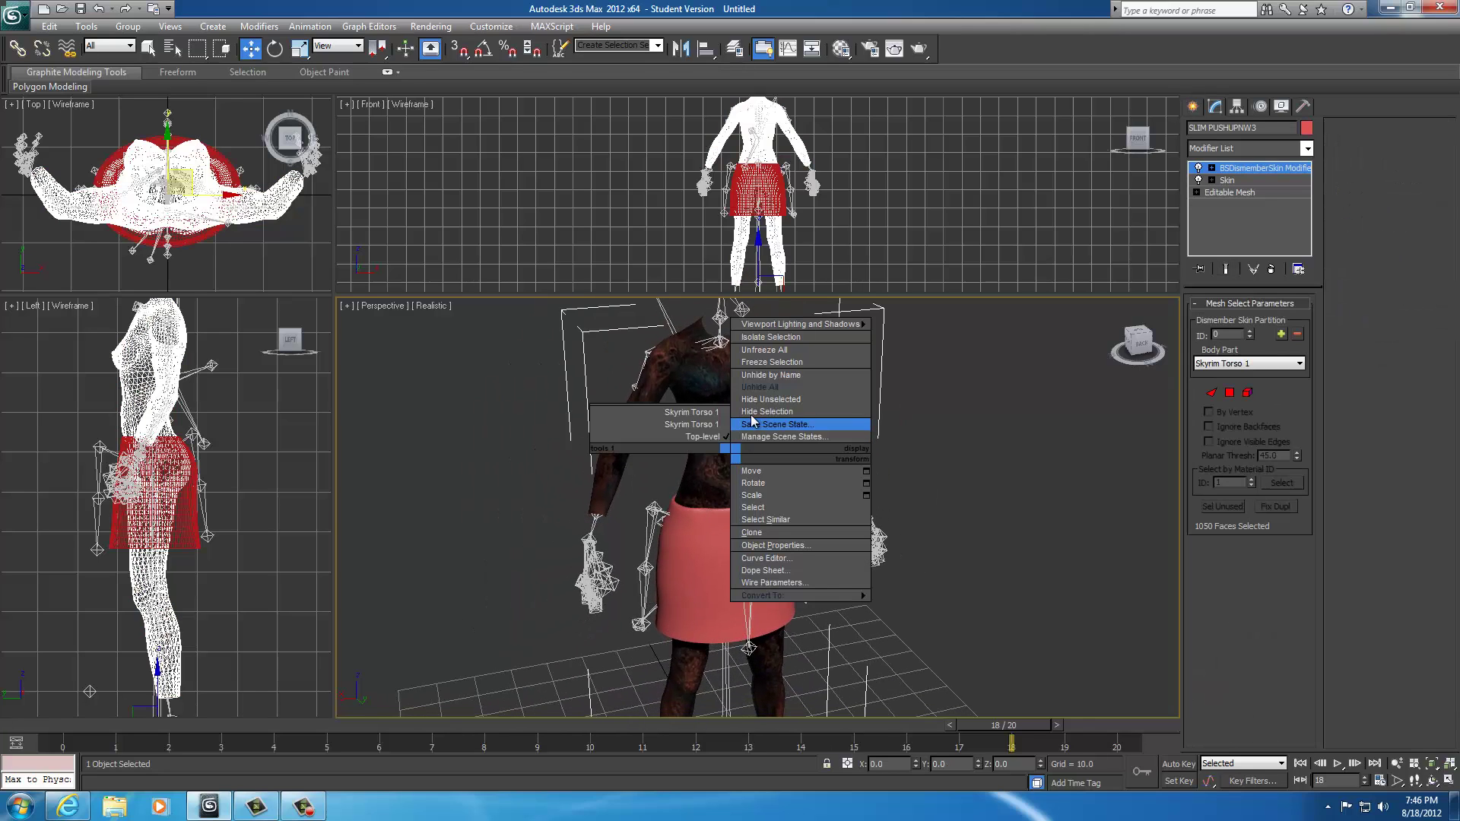
pyautogui.click(759, 362)
pyautogui.keyDown('alt'); pyautogui.moveTo(768, 529); pyautogui.dragTo(719, 570, button='middle'); pyautogui.keyUp('alt')
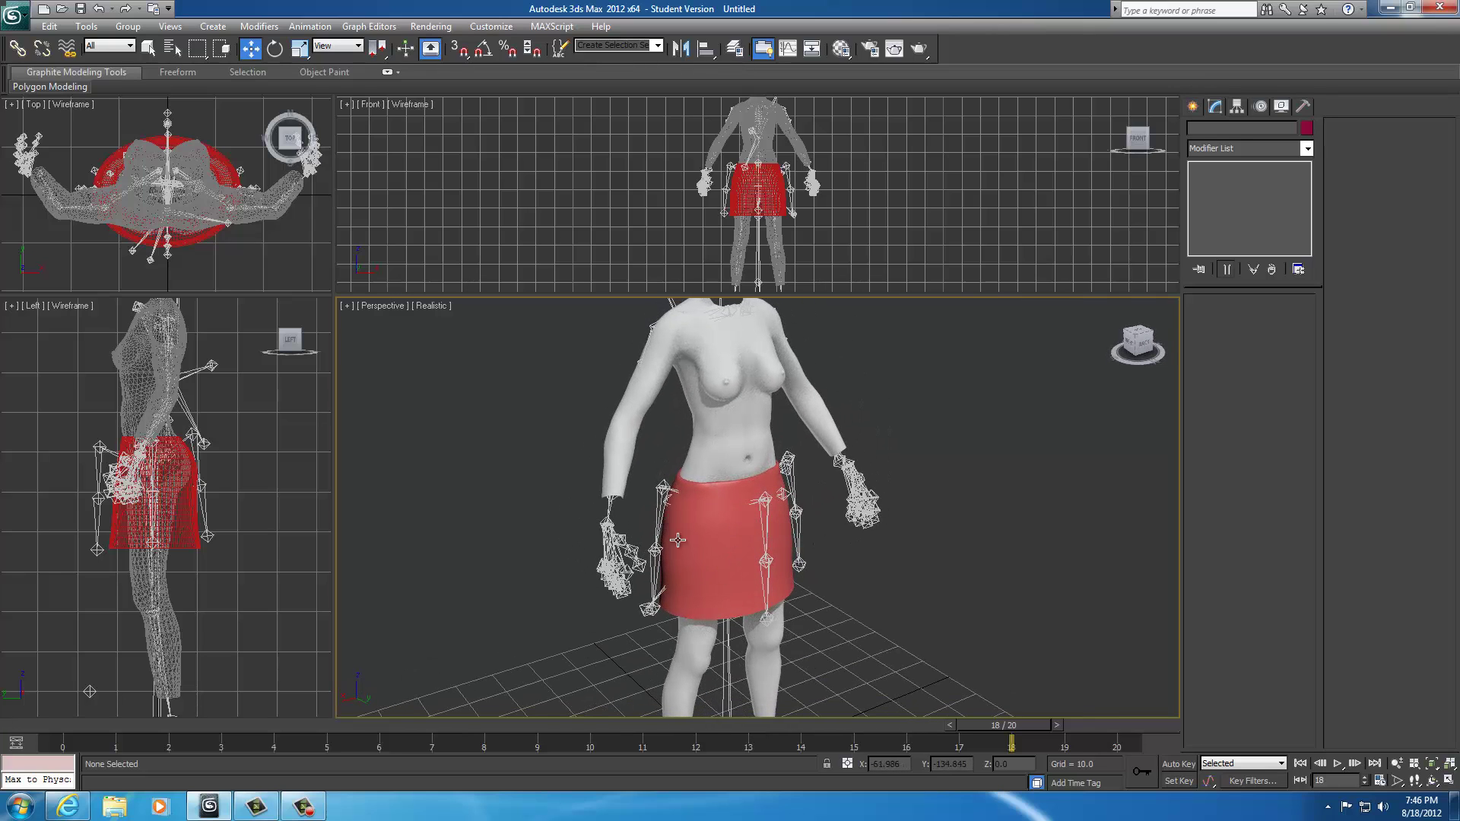
# Import mt_runforward.kf from Desktop > 01FemaleTesting, leaving only Clear Animation enabled
pyautogui.click(14, 15)
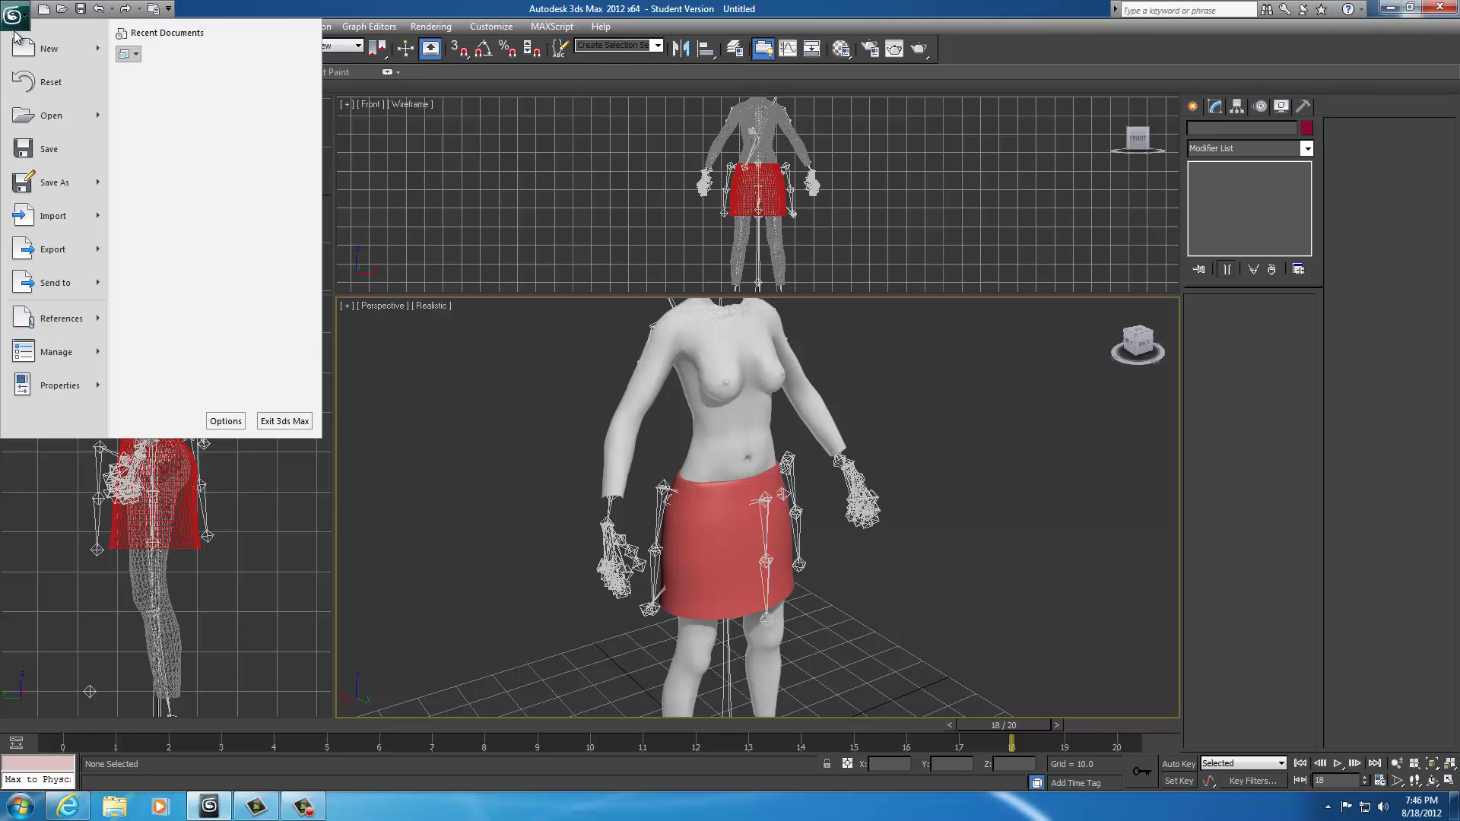
pyautogui.click(35, 220)
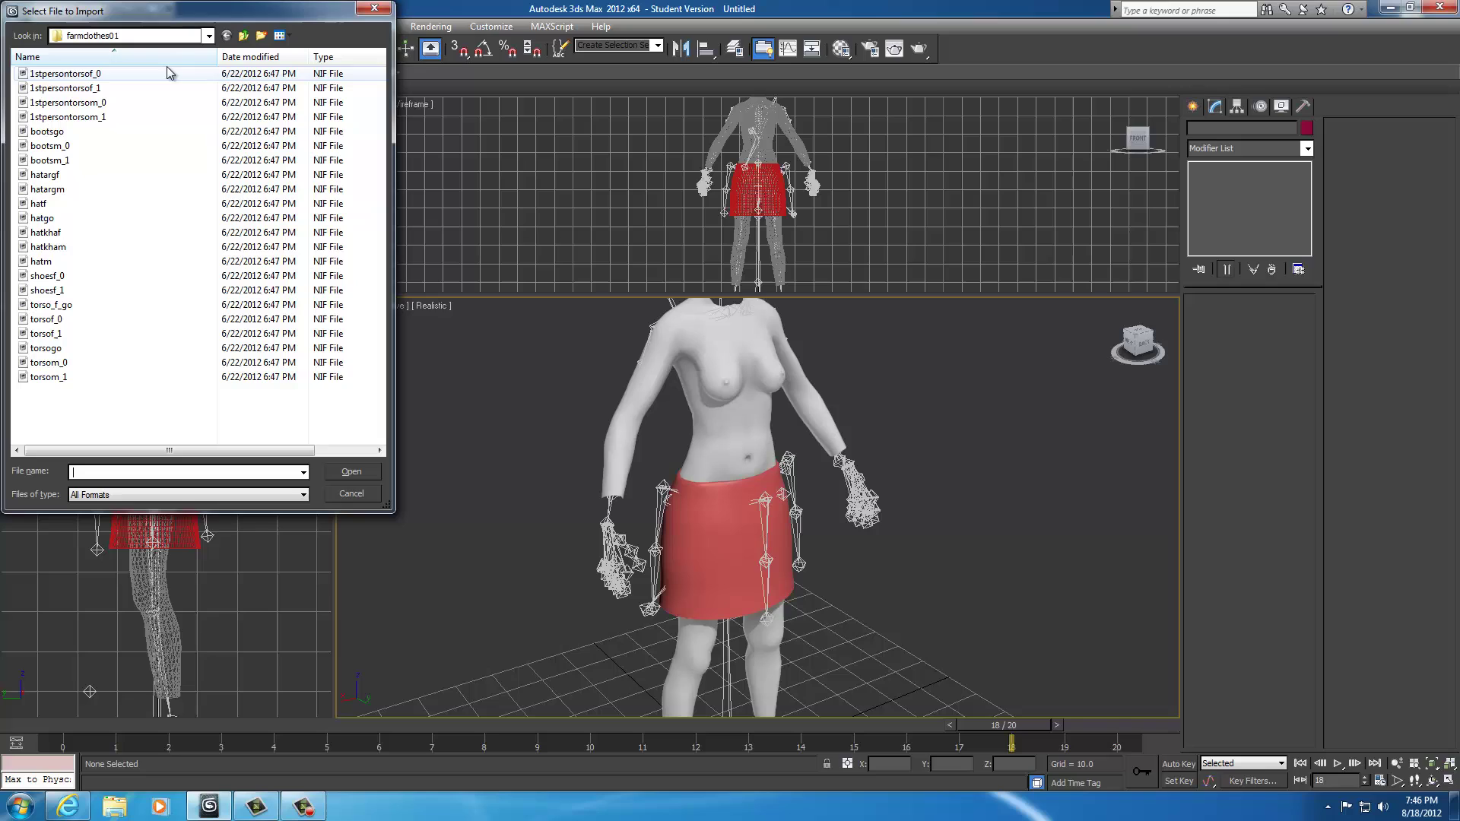
pyautogui.click(171, 36)
pyautogui.click(96, 67)
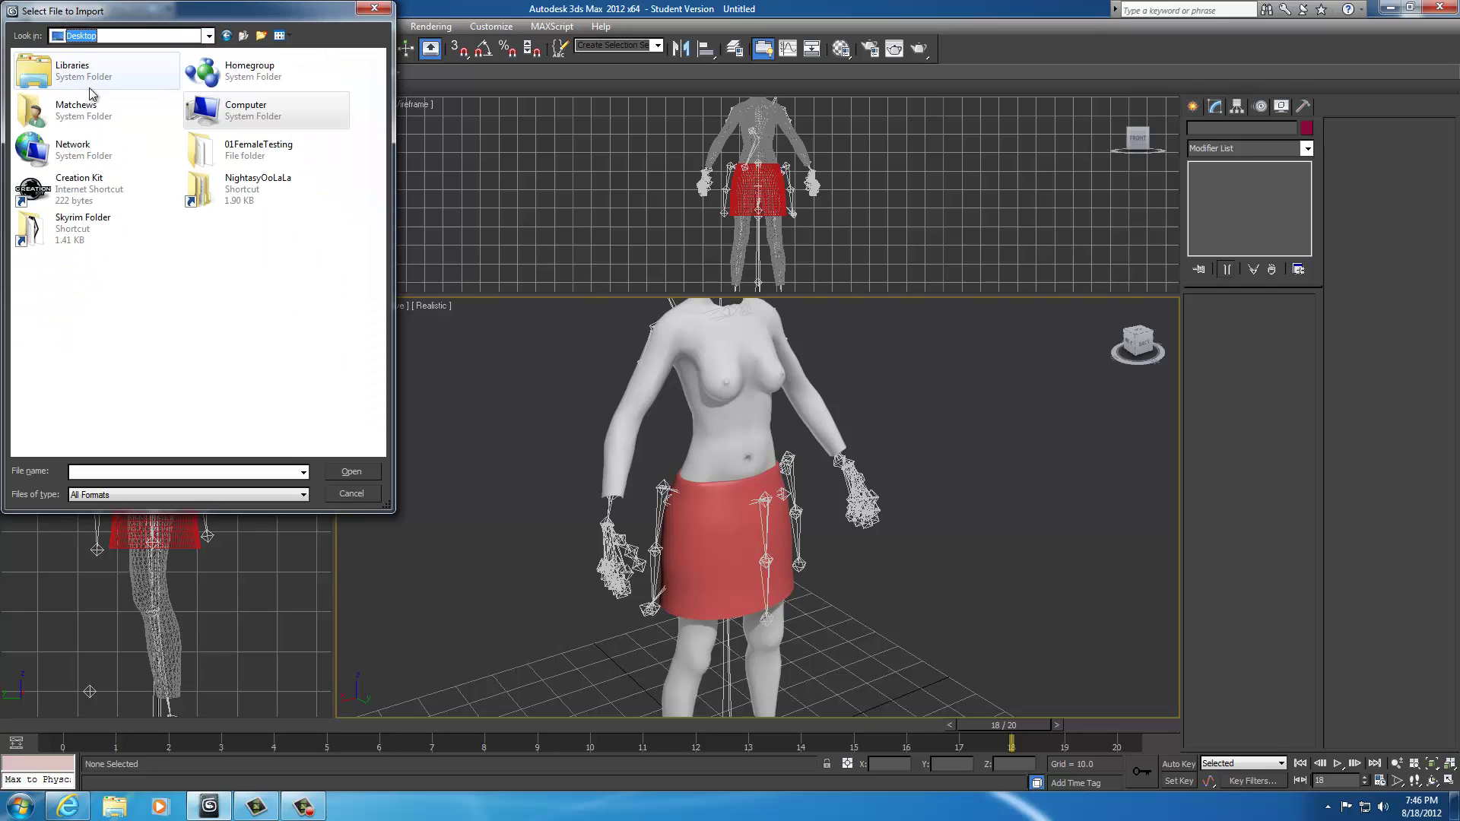
pyautogui.click(242, 166)
pyautogui.doubleClick(234, 158)
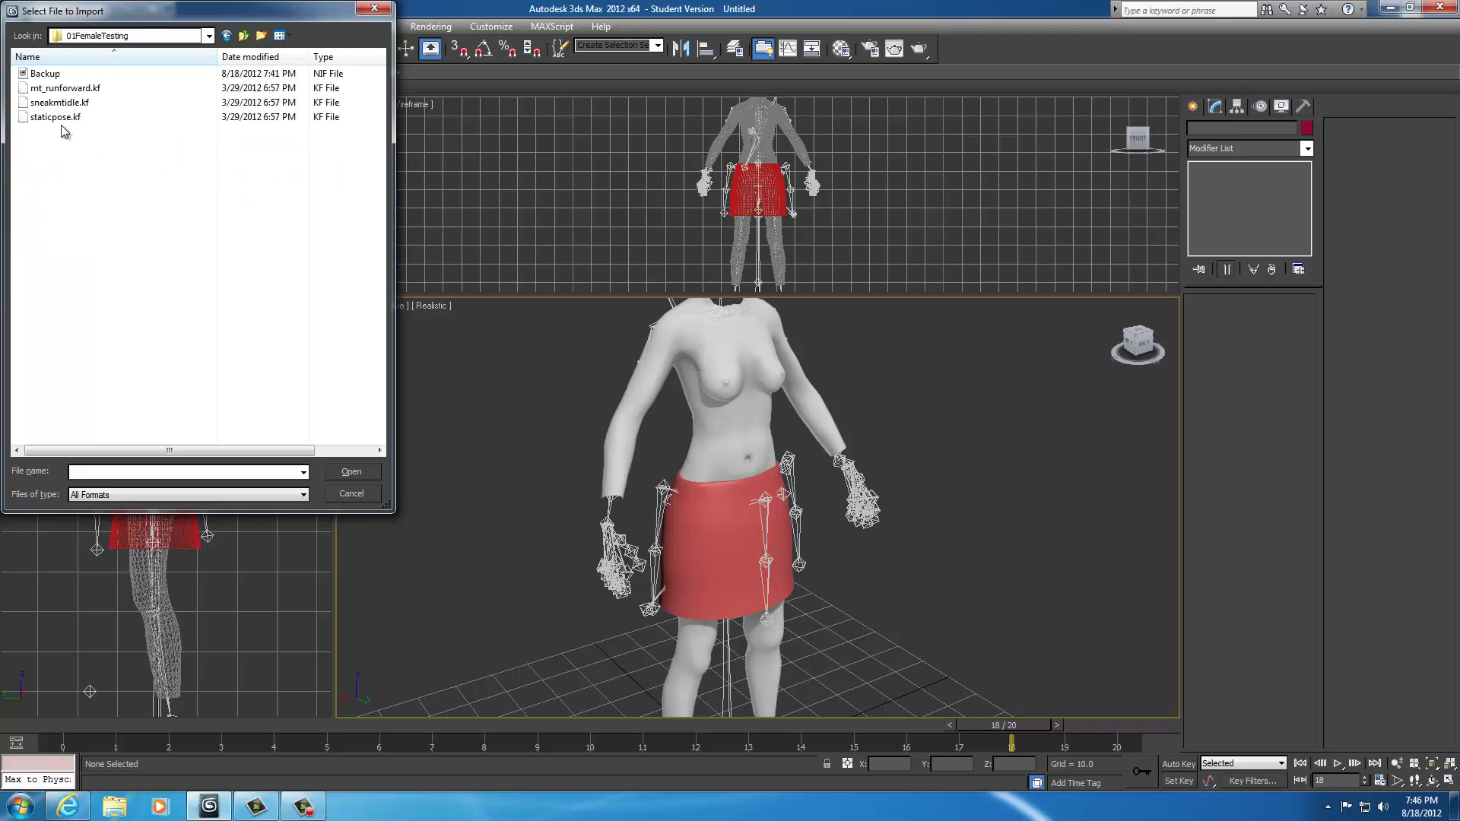
pyautogui.click(54, 89)
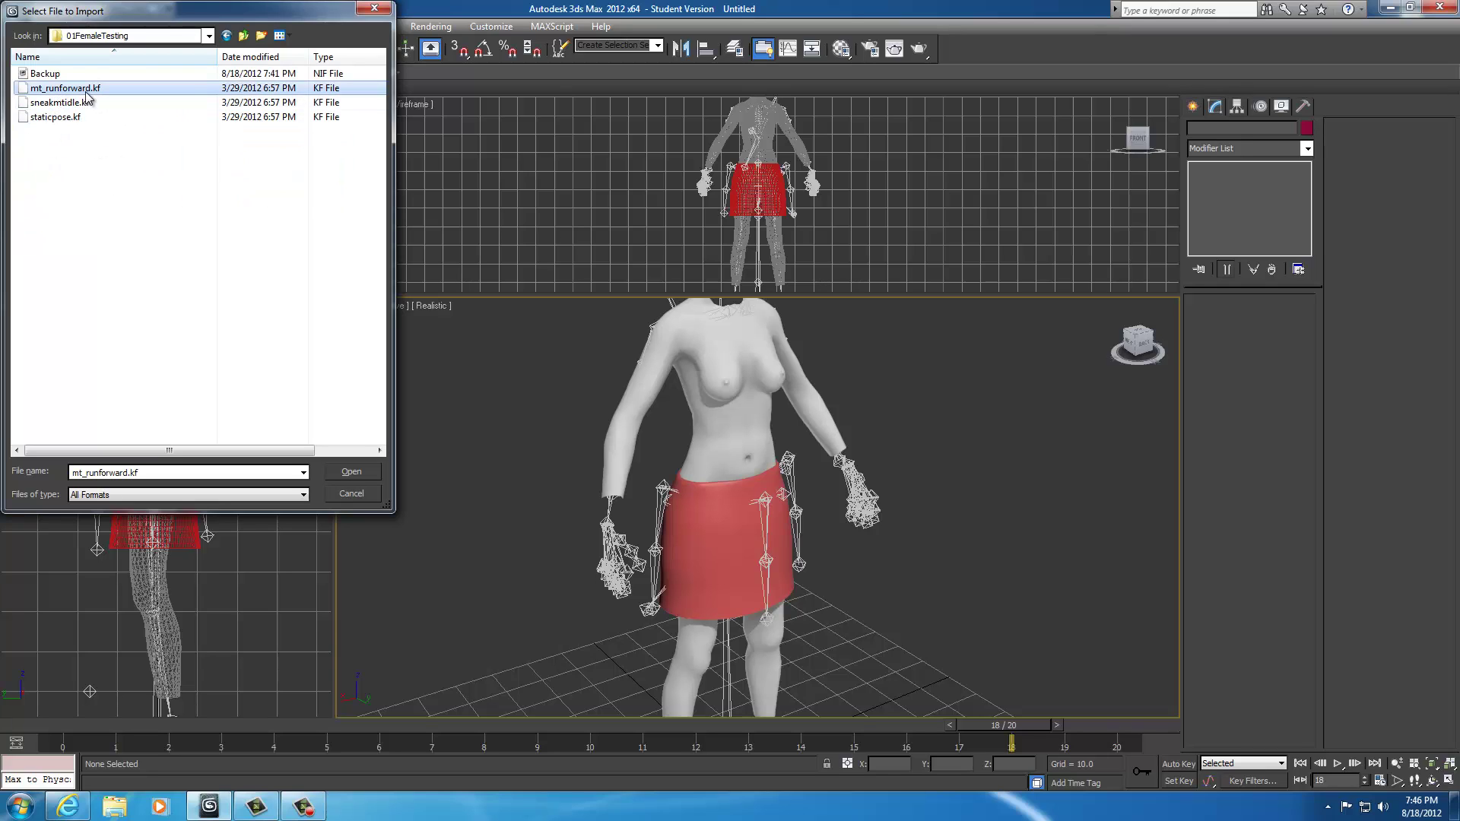
pyautogui.click(348, 472)
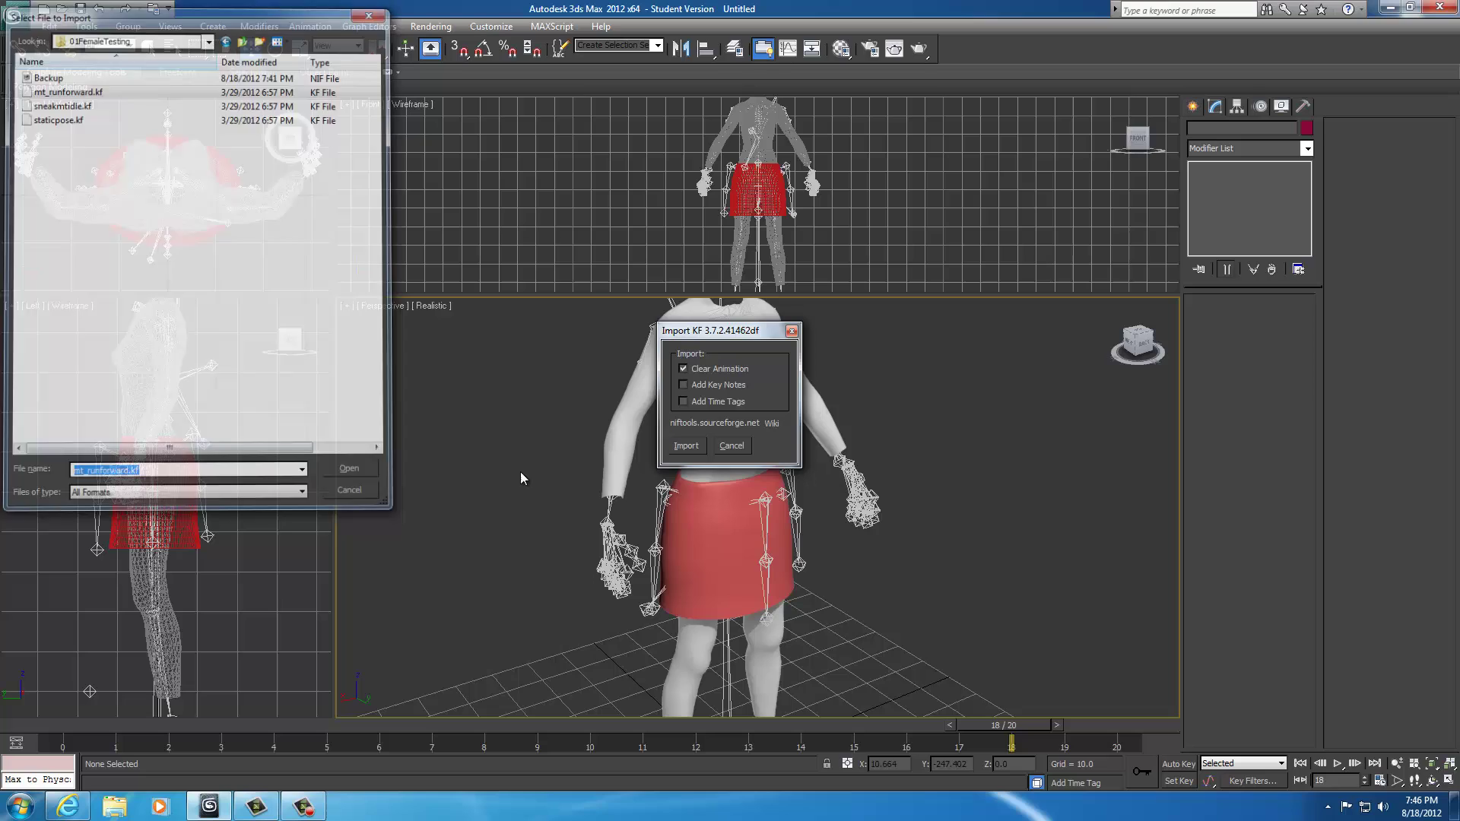
pyautogui.click(685, 402)
pyautogui.click(711, 386)
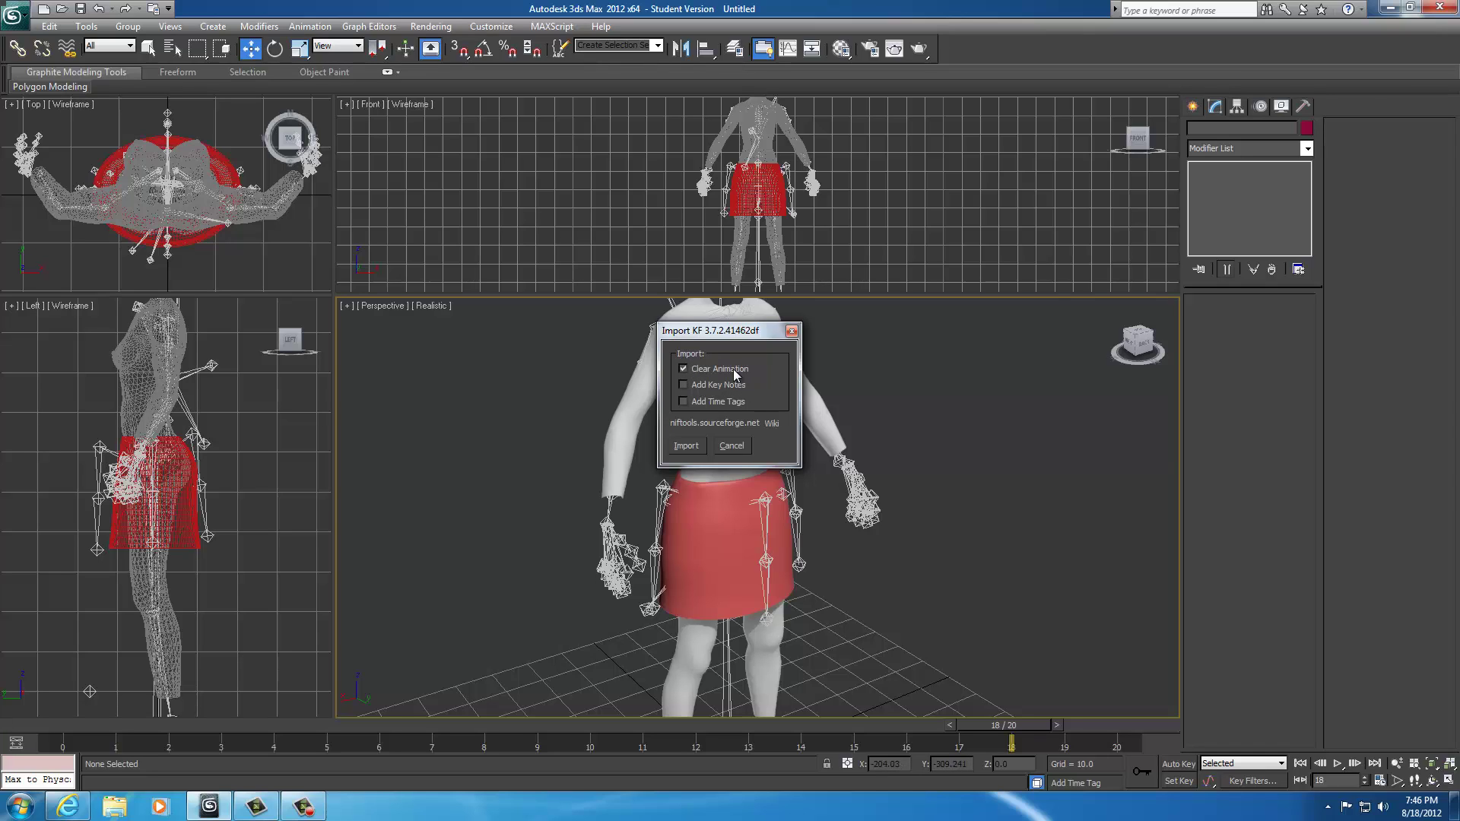
# Import the mt_runforward running animation onto the skeleton and frame the character
pyautogui.click(686, 446)
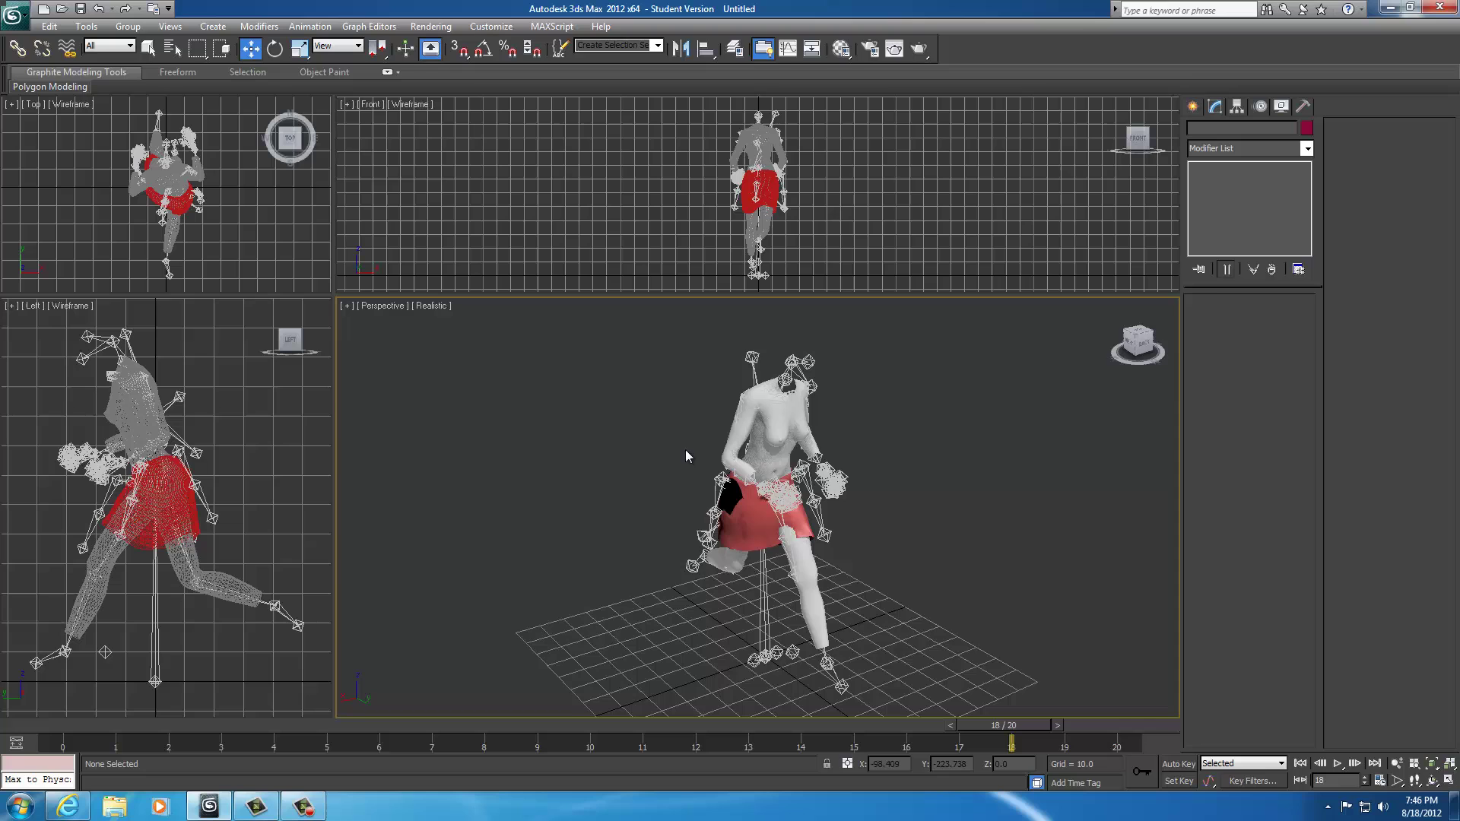
pyautogui.scroll(6, 901, 532)
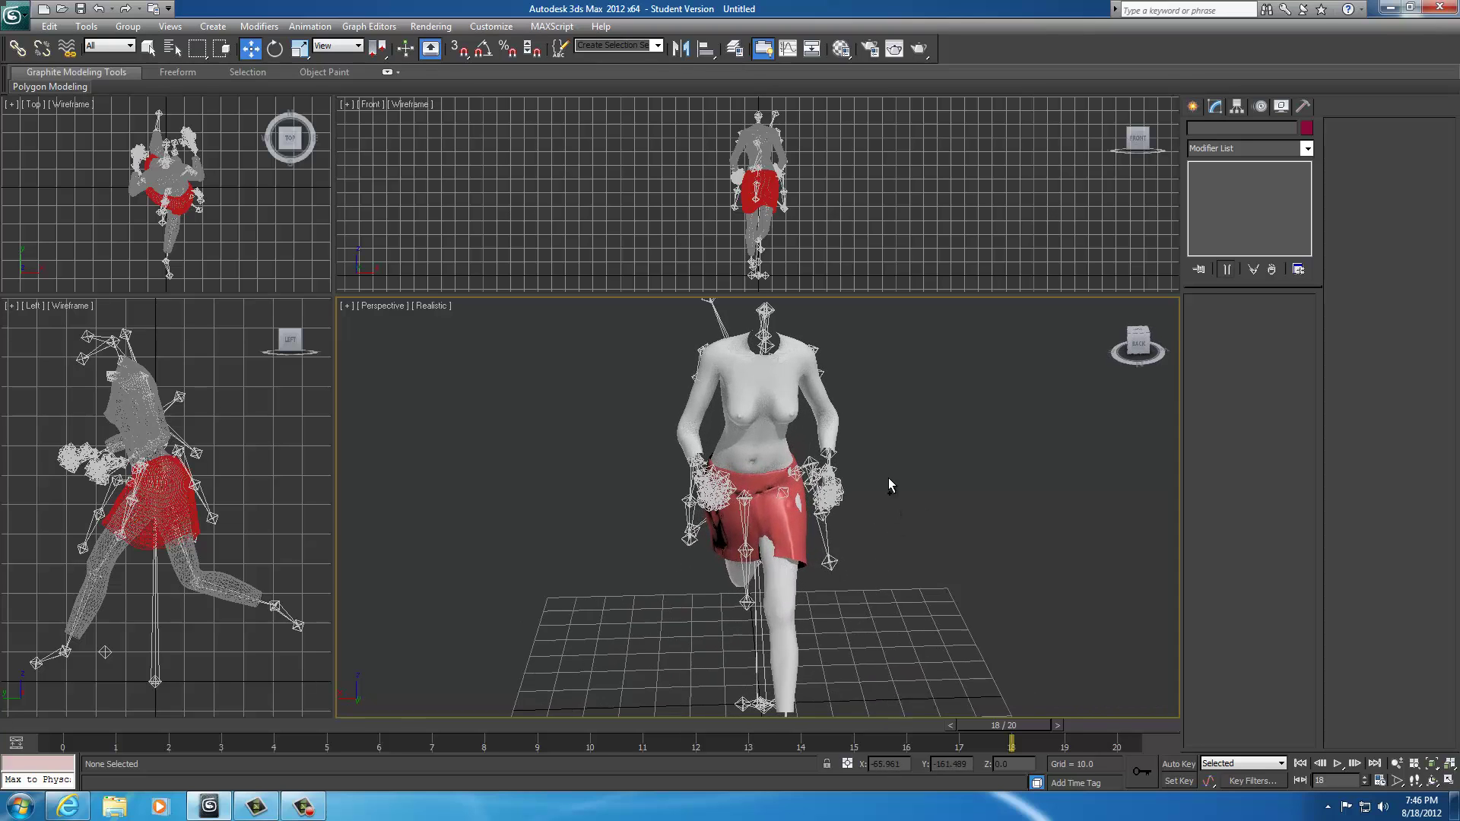
pyautogui.moveTo(924, 508); pyautogui.dragTo(851, 525, button='middle')
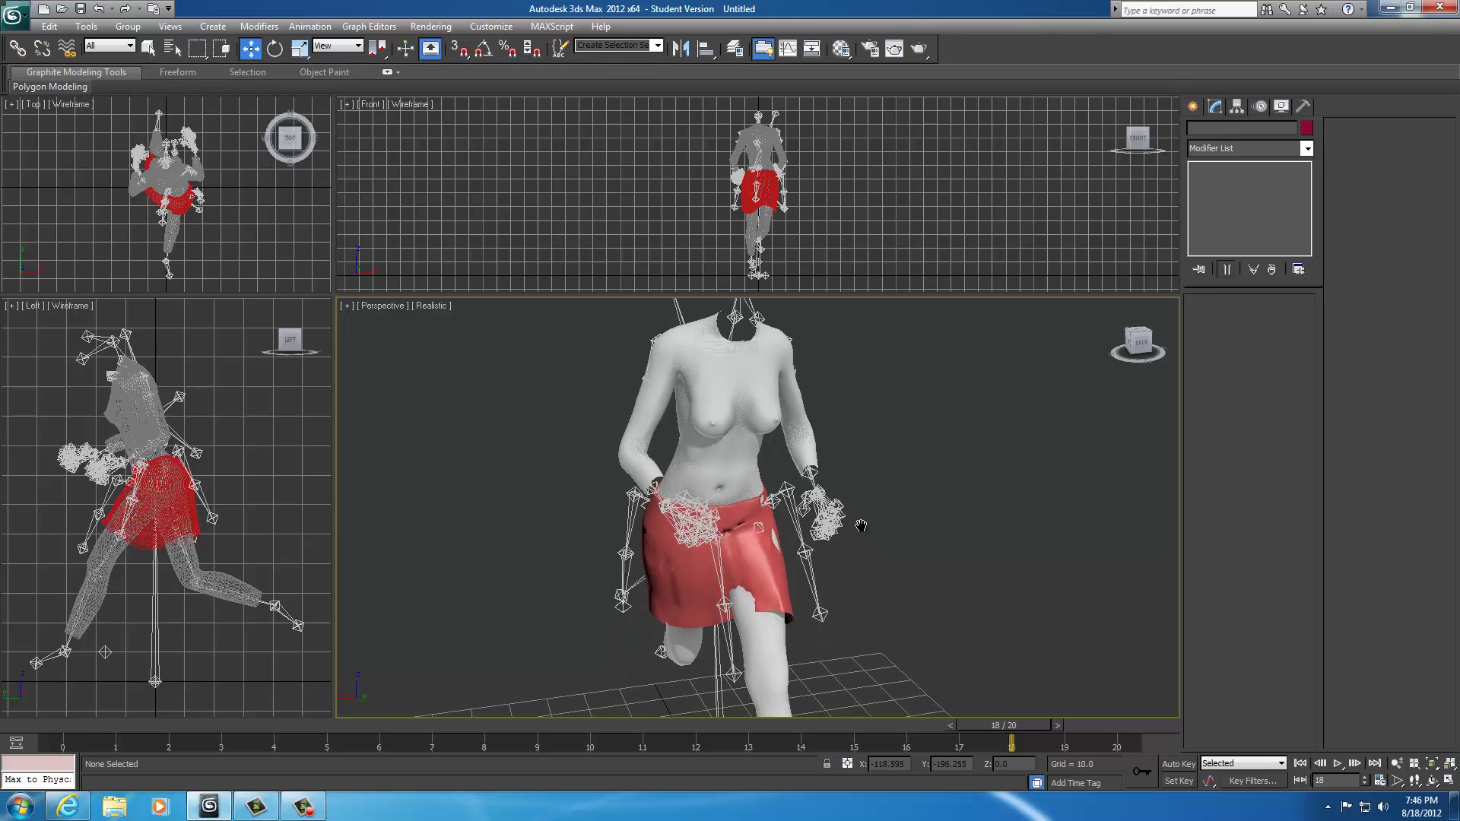
pyautogui.scroll(-5, 850, 512)
pyautogui.scroll(5, 853, 533)
pyautogui.scroll(-4, 853, 529)
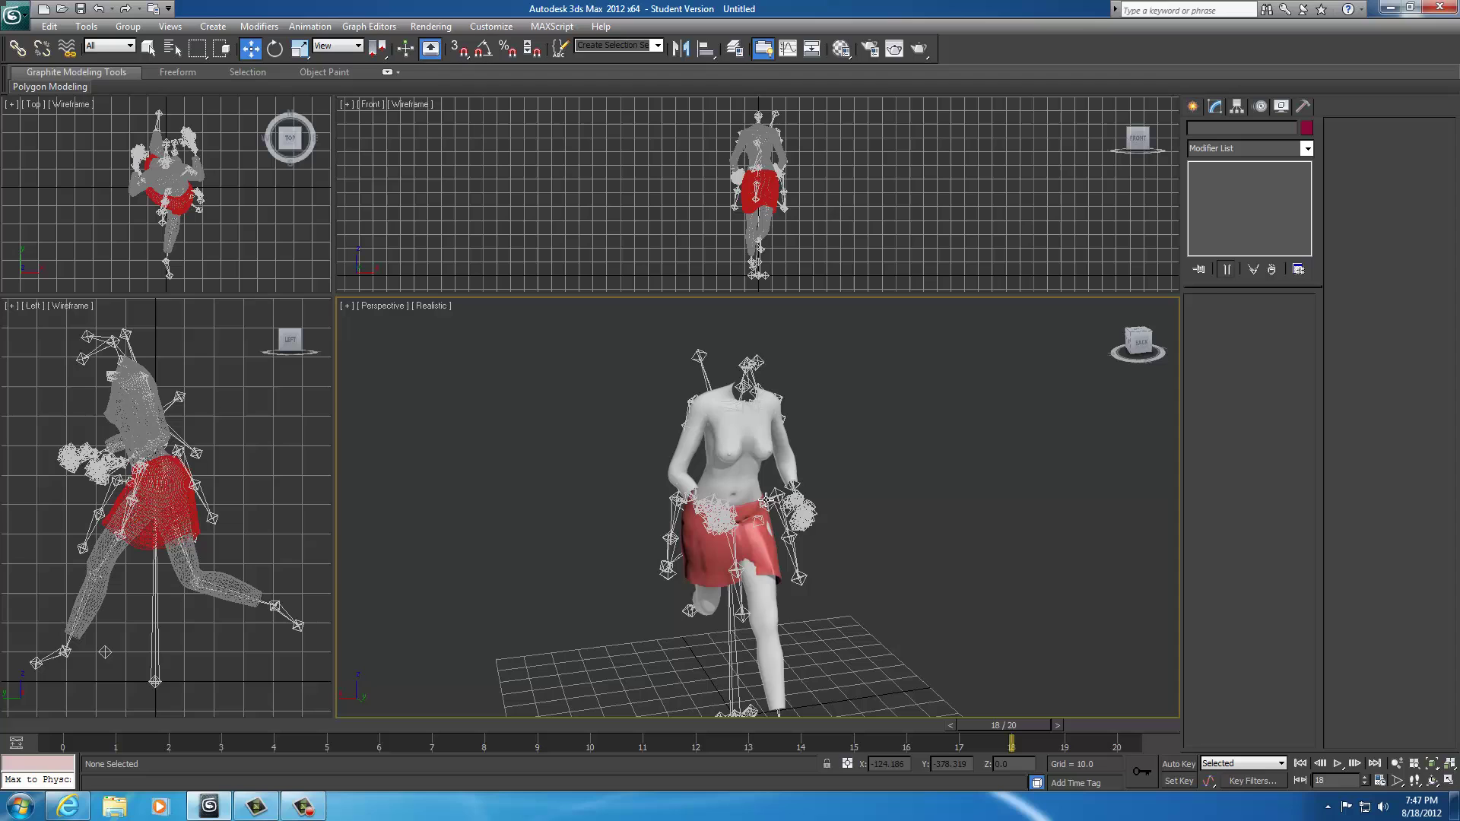
# Orbit around the runner and scrub back to frame 5 where the leg pokes through
pyautogui.moveTo(887, 494)
pyautogui.keyDown('alt'); pyautogui.mouseDown(button='middle')
pyautogui.moveTo(750, 467)
pyautogui.moveTo(910, 474)
pyautogui.moveTo(879, 481)
pyautogui.mouseUp(button='middle'); pyautogui.keyUp('alt')
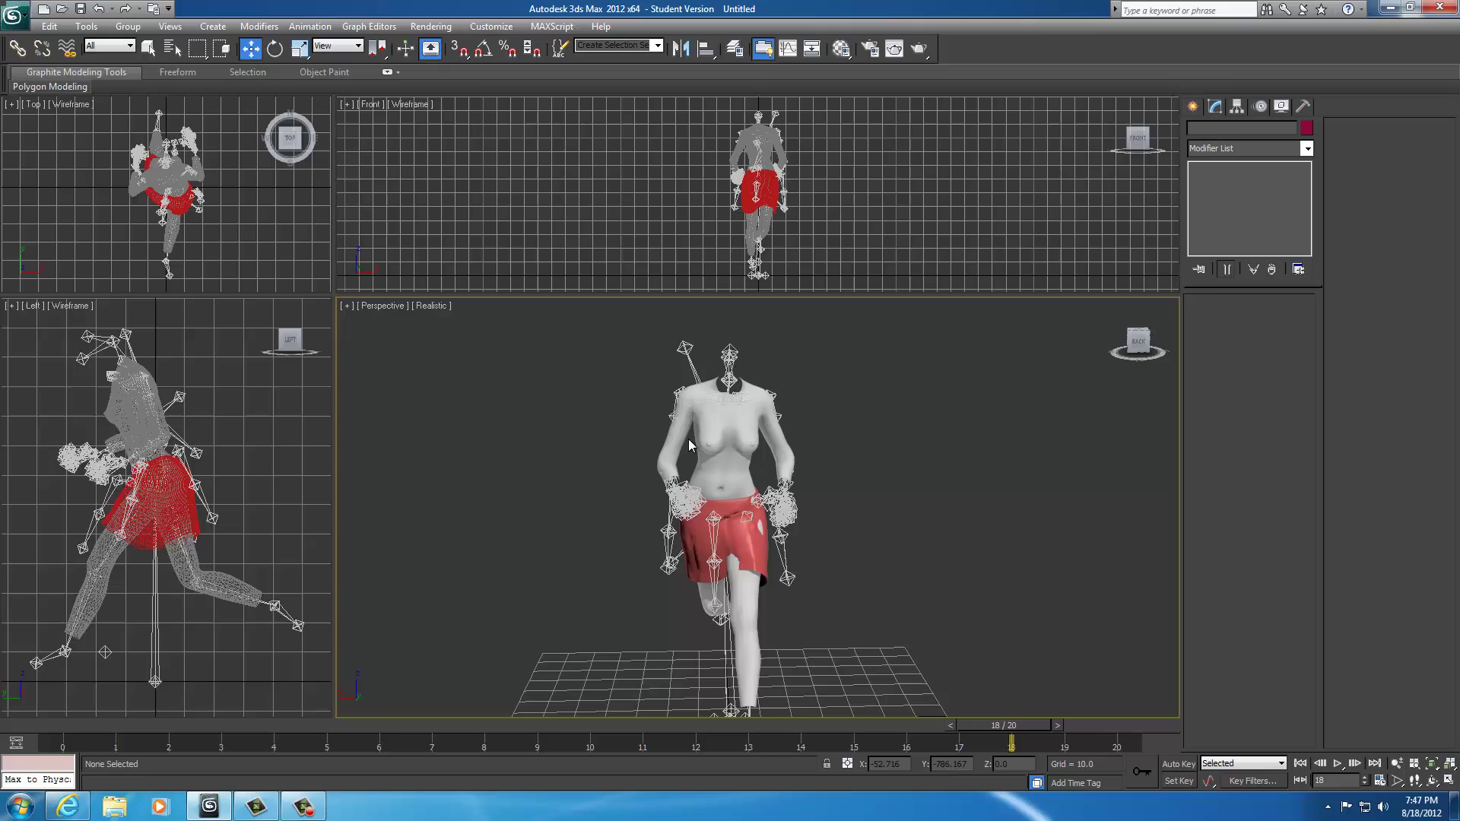
pyautogui.moveTo(896, 494)
pyautogui.keyDown('alt'); pyautogui.mouseDown(button='middle')
pyautogui.moveTo(1106, 503)
pyautogui.moveTo(599, 504)
pyautogui.moveTo(938, 512)
pyautogui.moveTo(920, 494)
pyautogui.mouseUp(button='middle'); pyautogui.keyUp('alt')
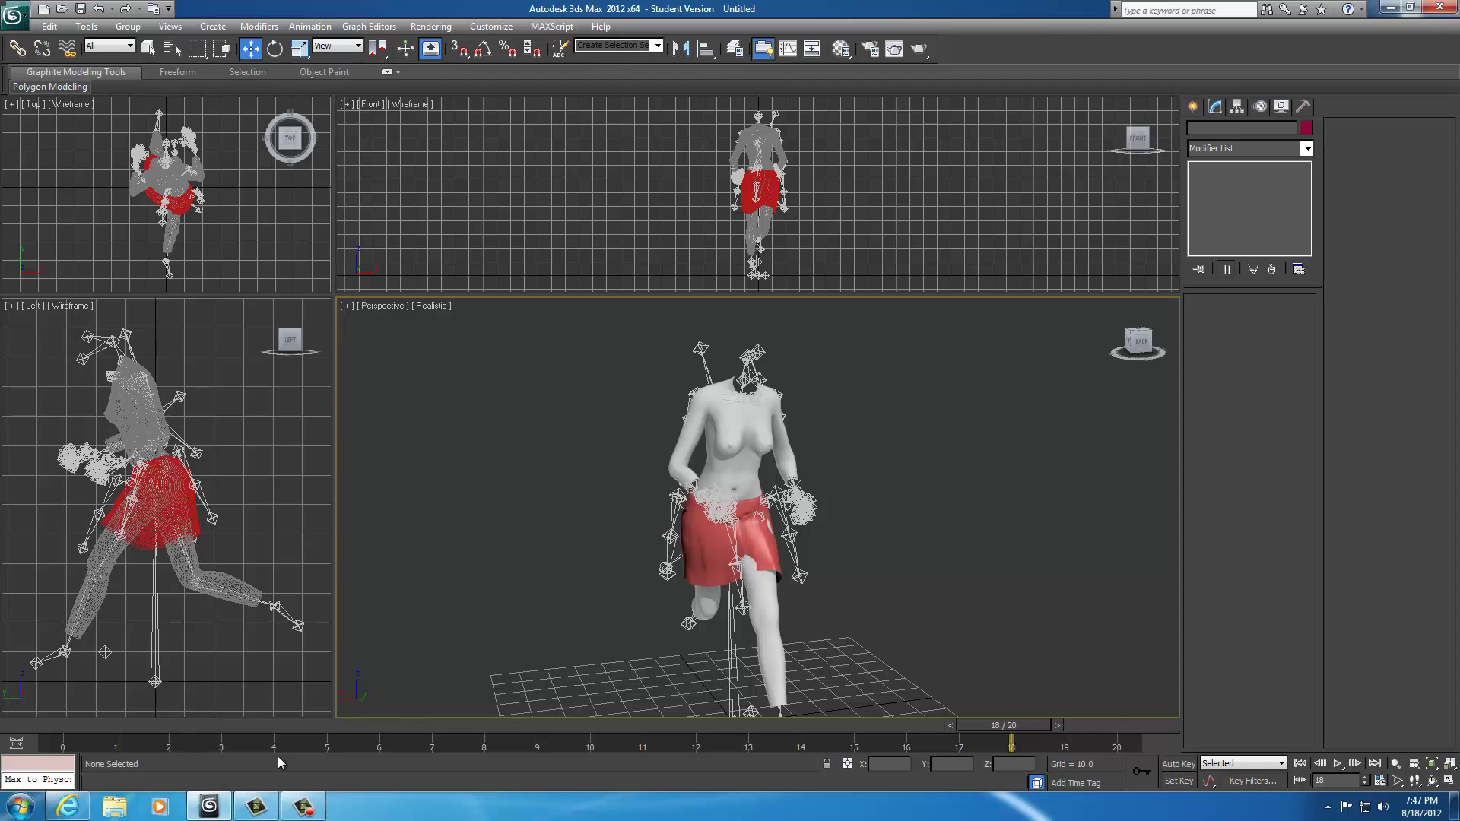
pyautogui.moveTo(1005, 724); pyautogui.dragTo(327, 729)
pyautogui.press('w')
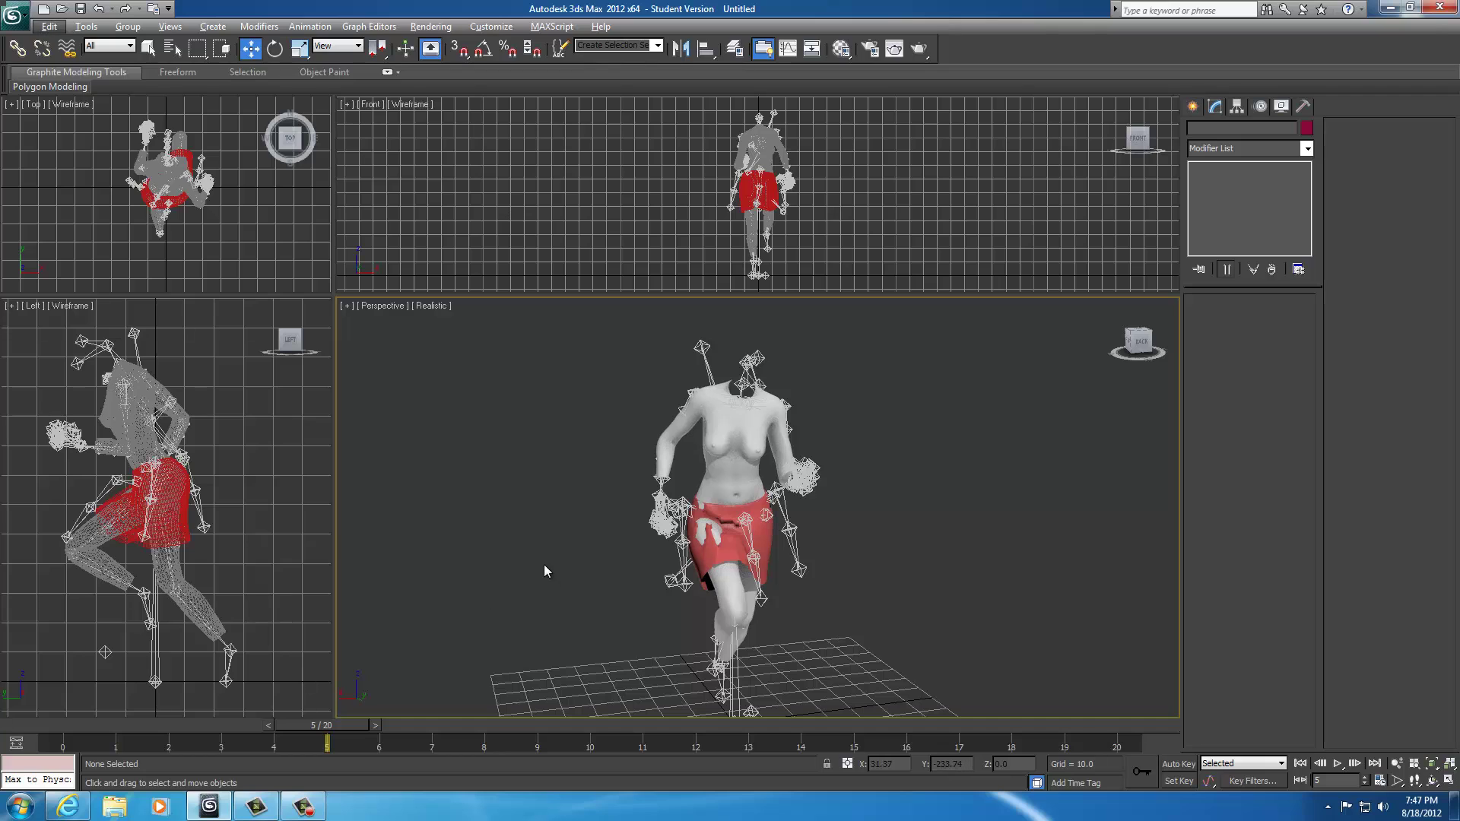
# Maximize the Perspective view at frame 0 and show the skirt's envelope weights
pyautogui.hotkey('alt', 'w')
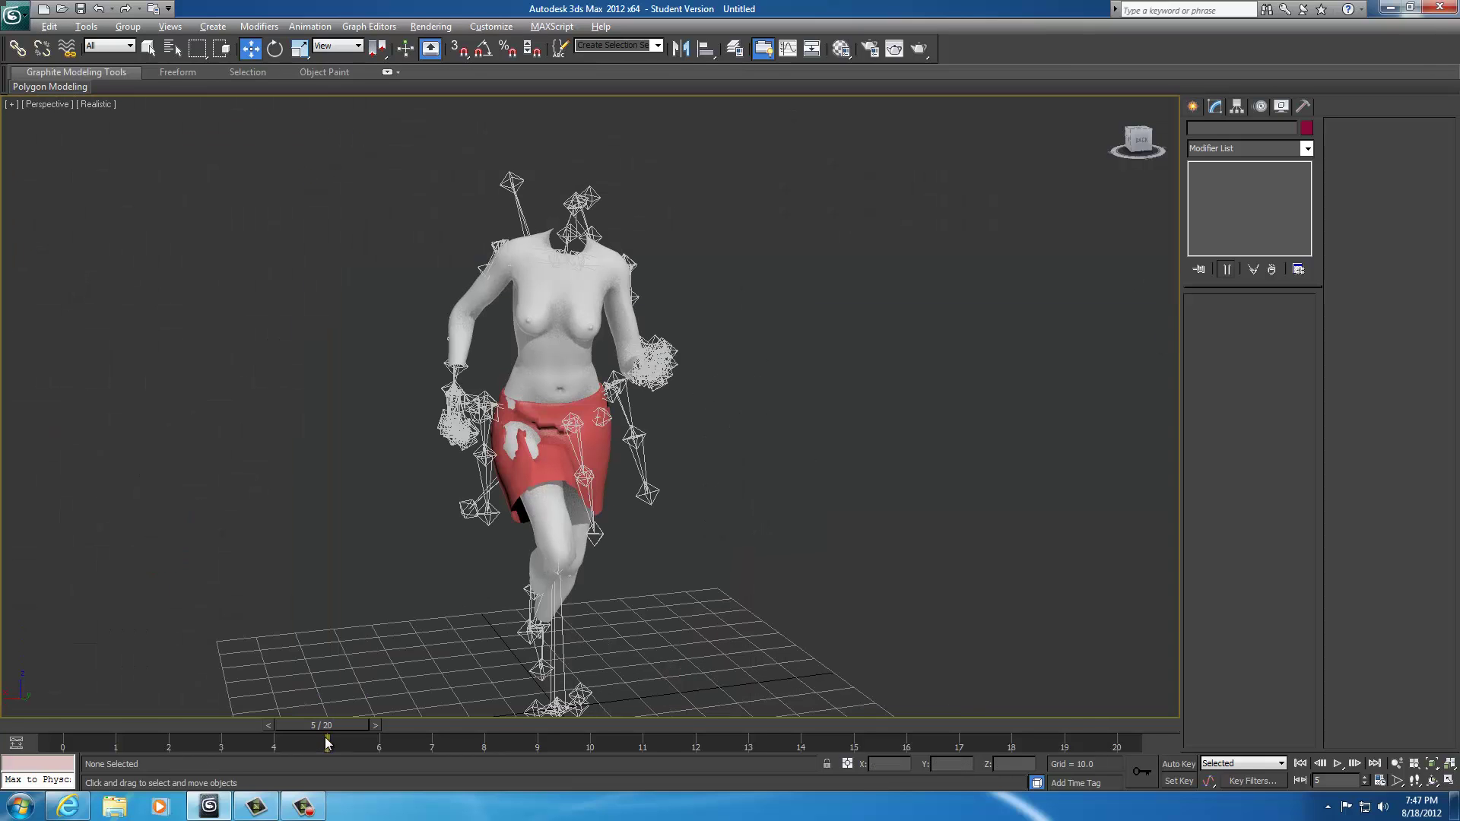
pyautogui.moveTo(321, 724); pyautogui.dragTo(60, 725)
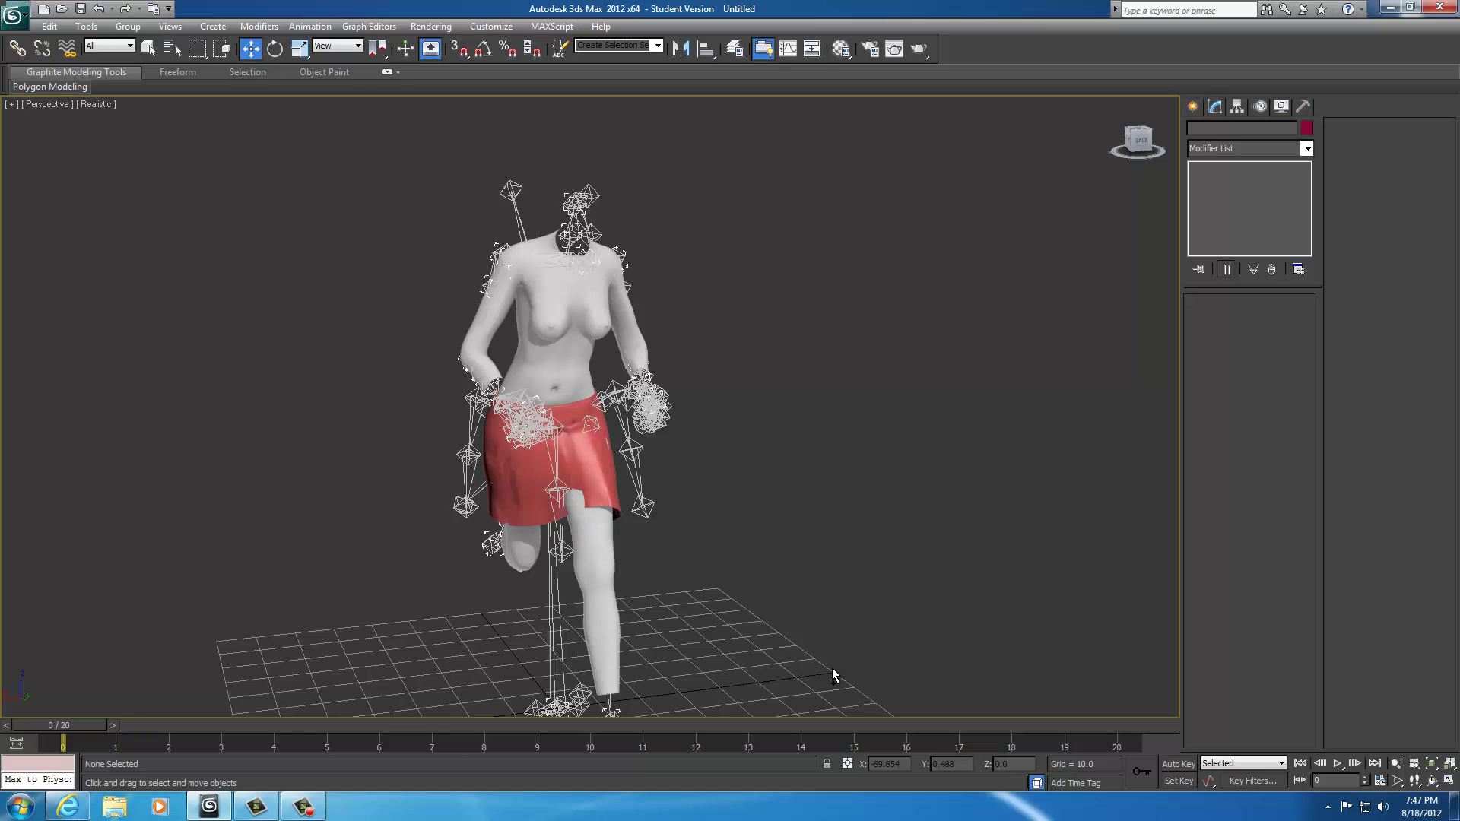
pyautogui.scroll(5, 832, 668)
pyautogui.click(549, 505)
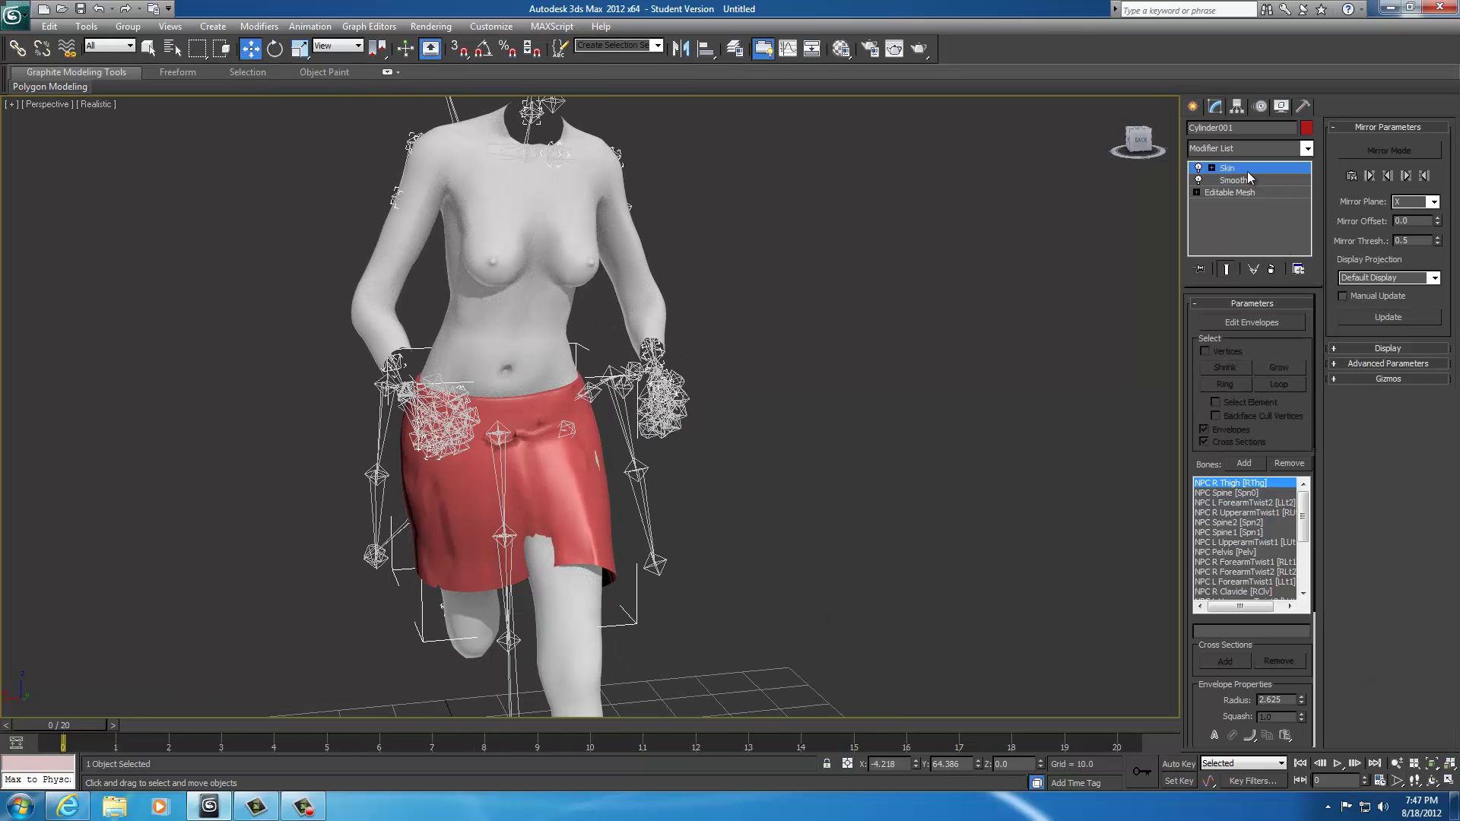
pyautogui.click(1253, 324)
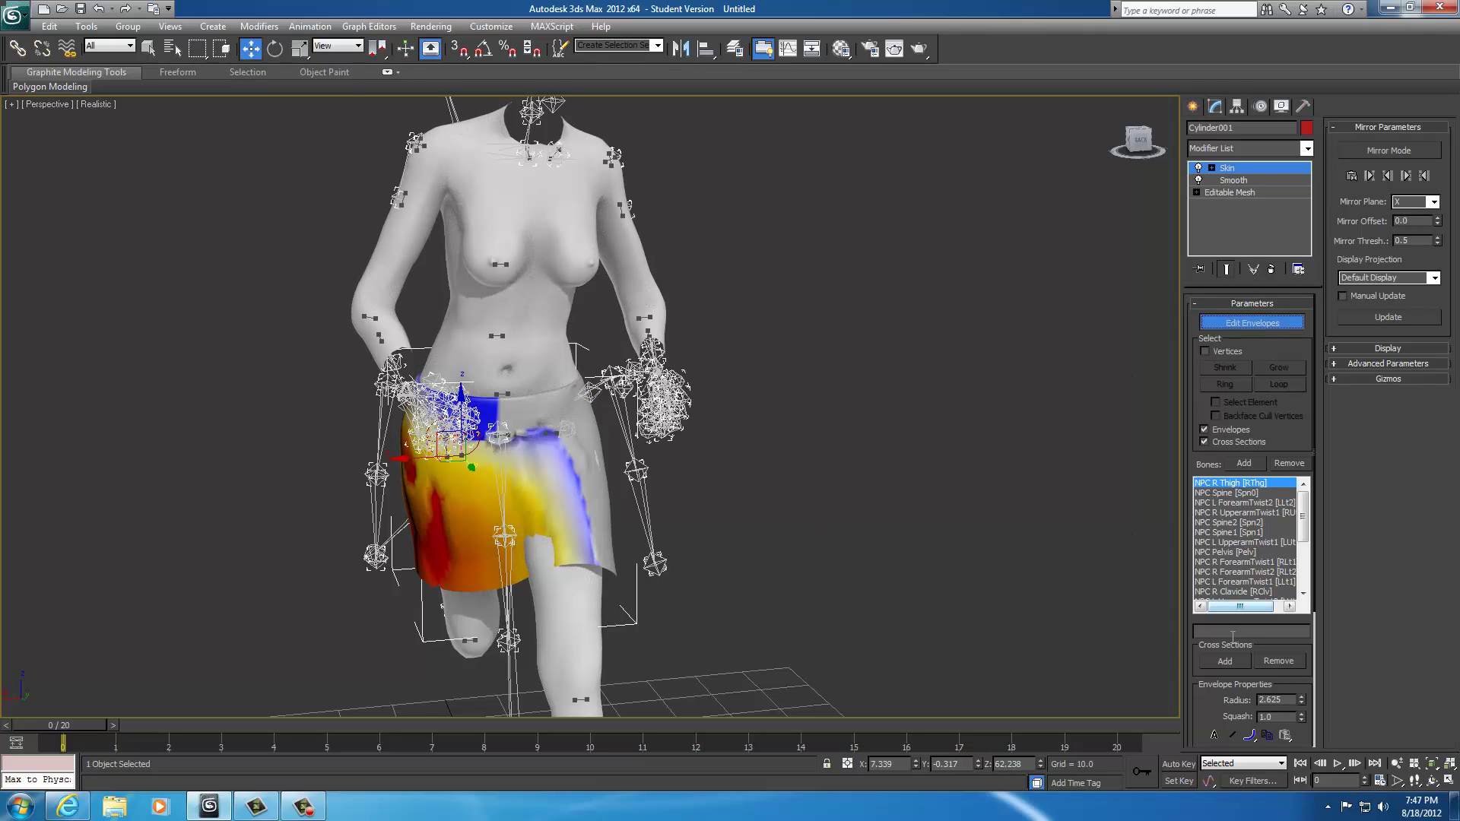
pyautogui.moveTo(1197, 673); pyautogui.dragTo(1196, 480)
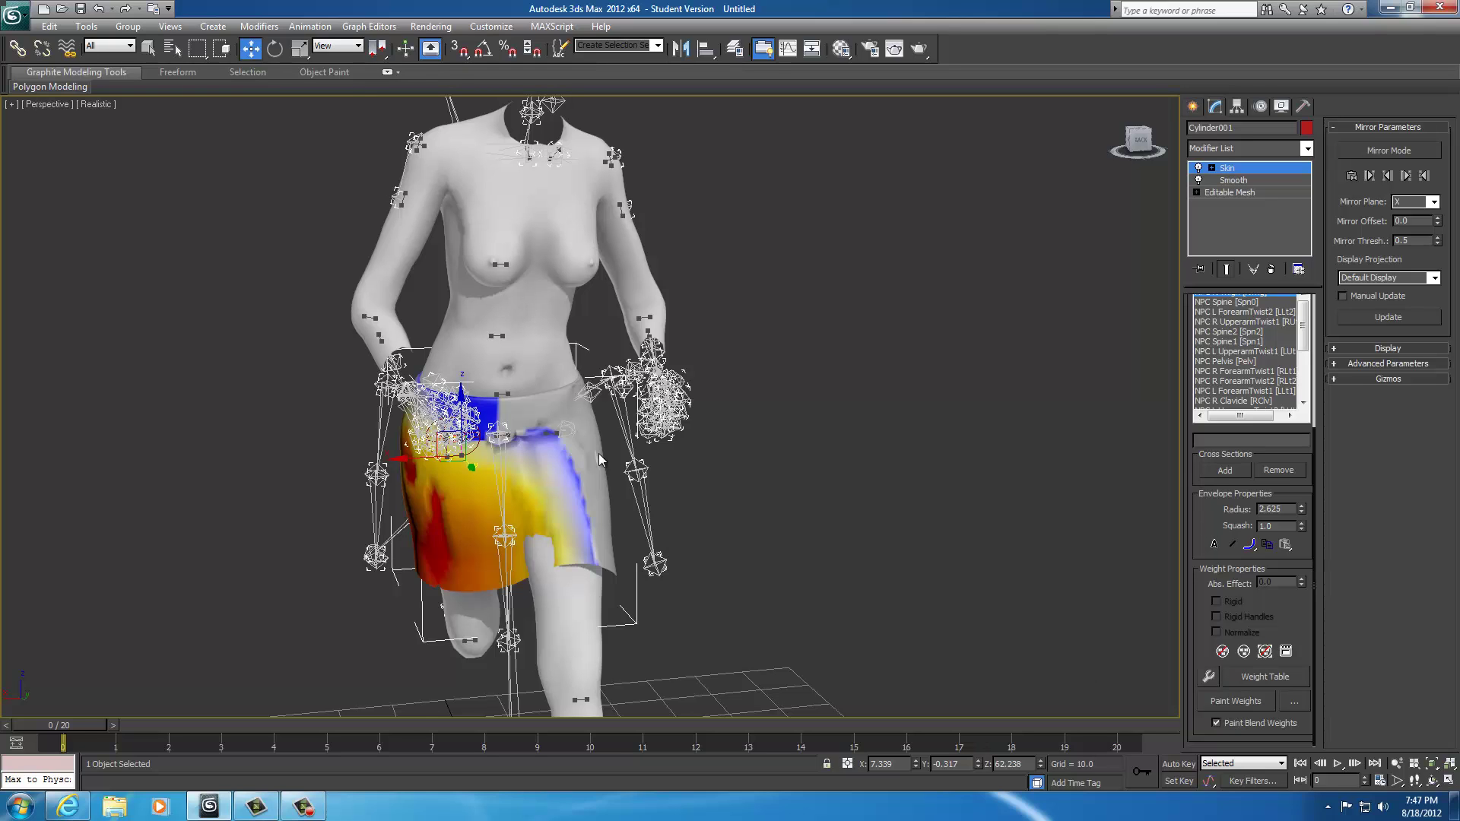
# Display the body textured, turn off envelopes, and select the body with the skirt
pyautogui.keyDown('alt'); pyautogui.moveTo(599, 459); pyautogui.dragTo(855, 517, button='middle'); pyautogui.keyUp('alt')
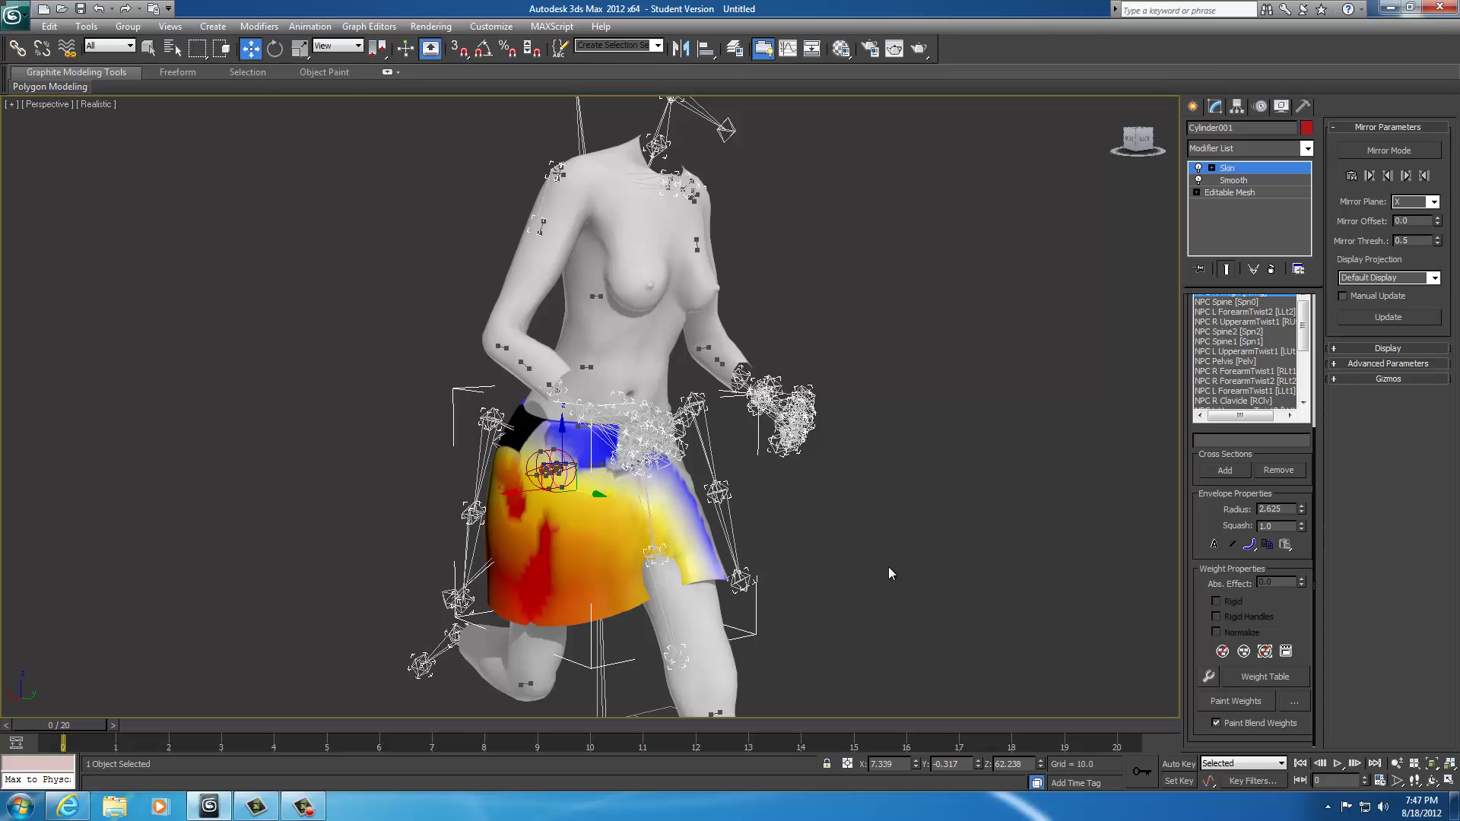
pyautogui.rightClick(935, 489)
pyautogui.click(946, 395)
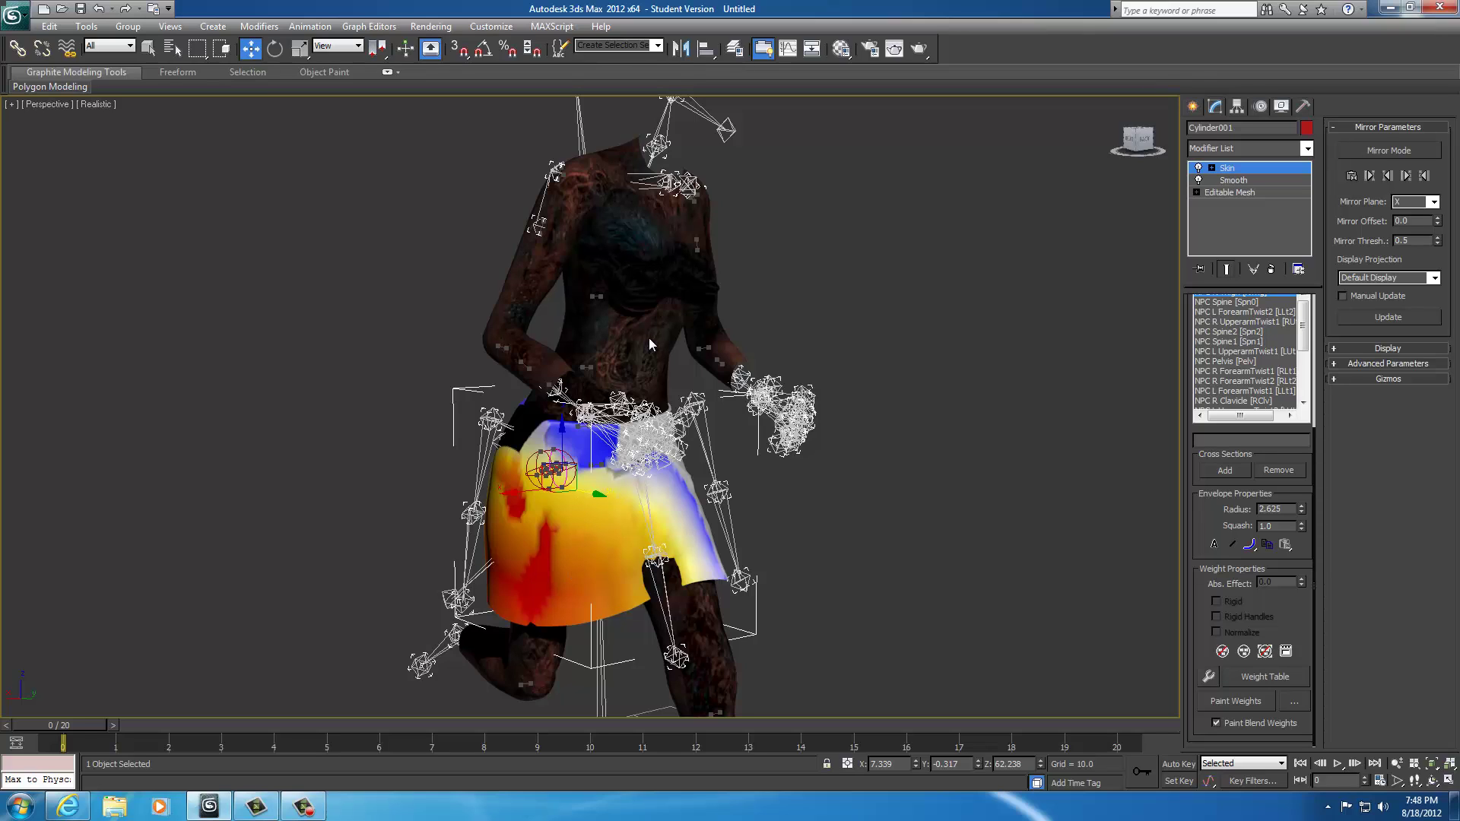
pyautogui.scroll(5, 1235, 457)
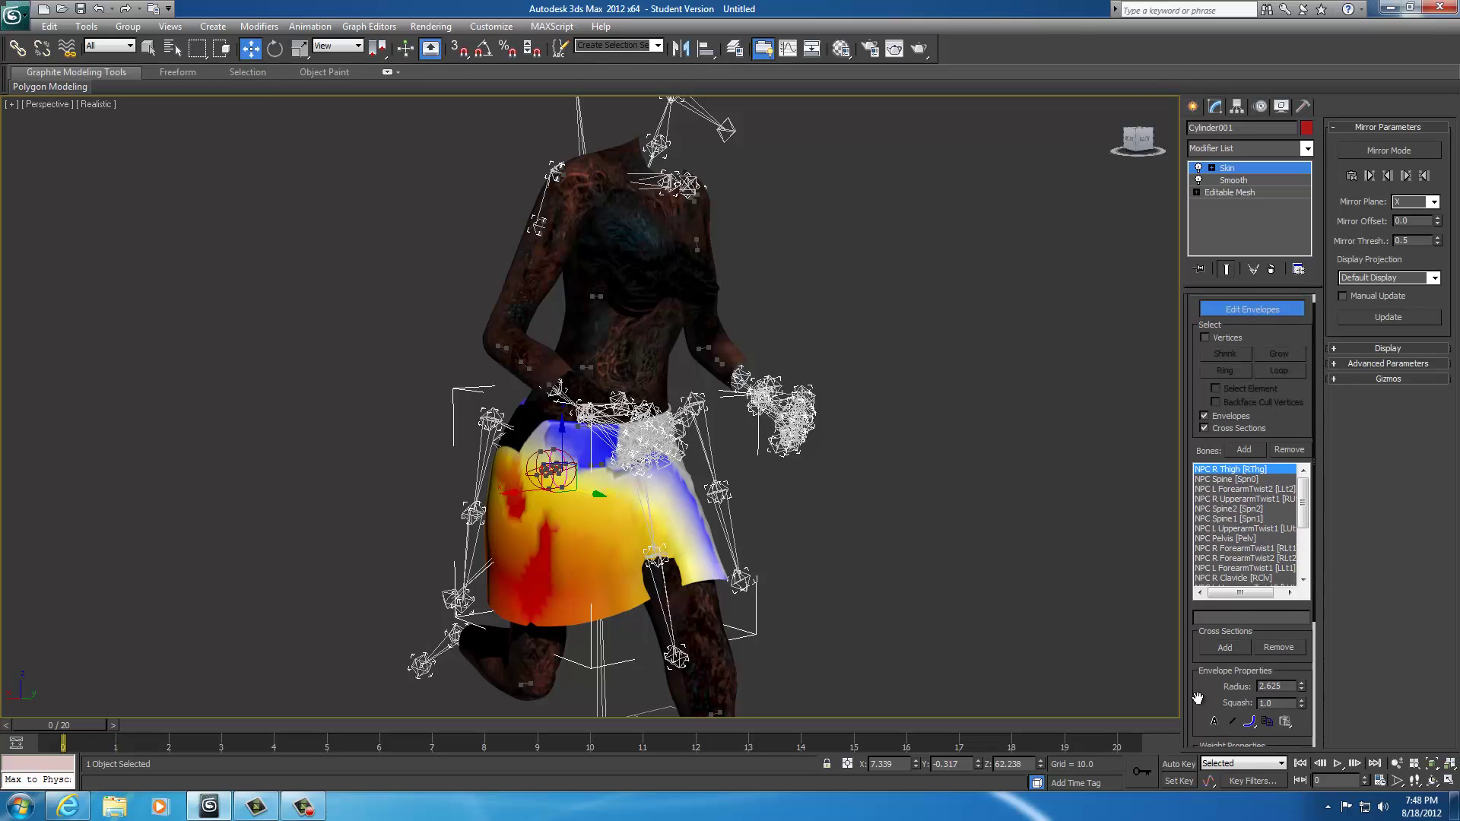
pyautogui.click(1243, 313)
pyautogui.keyDown('ctrl'); pyautogui.click(613, 322); pyautogui.keyUp('ctrl')
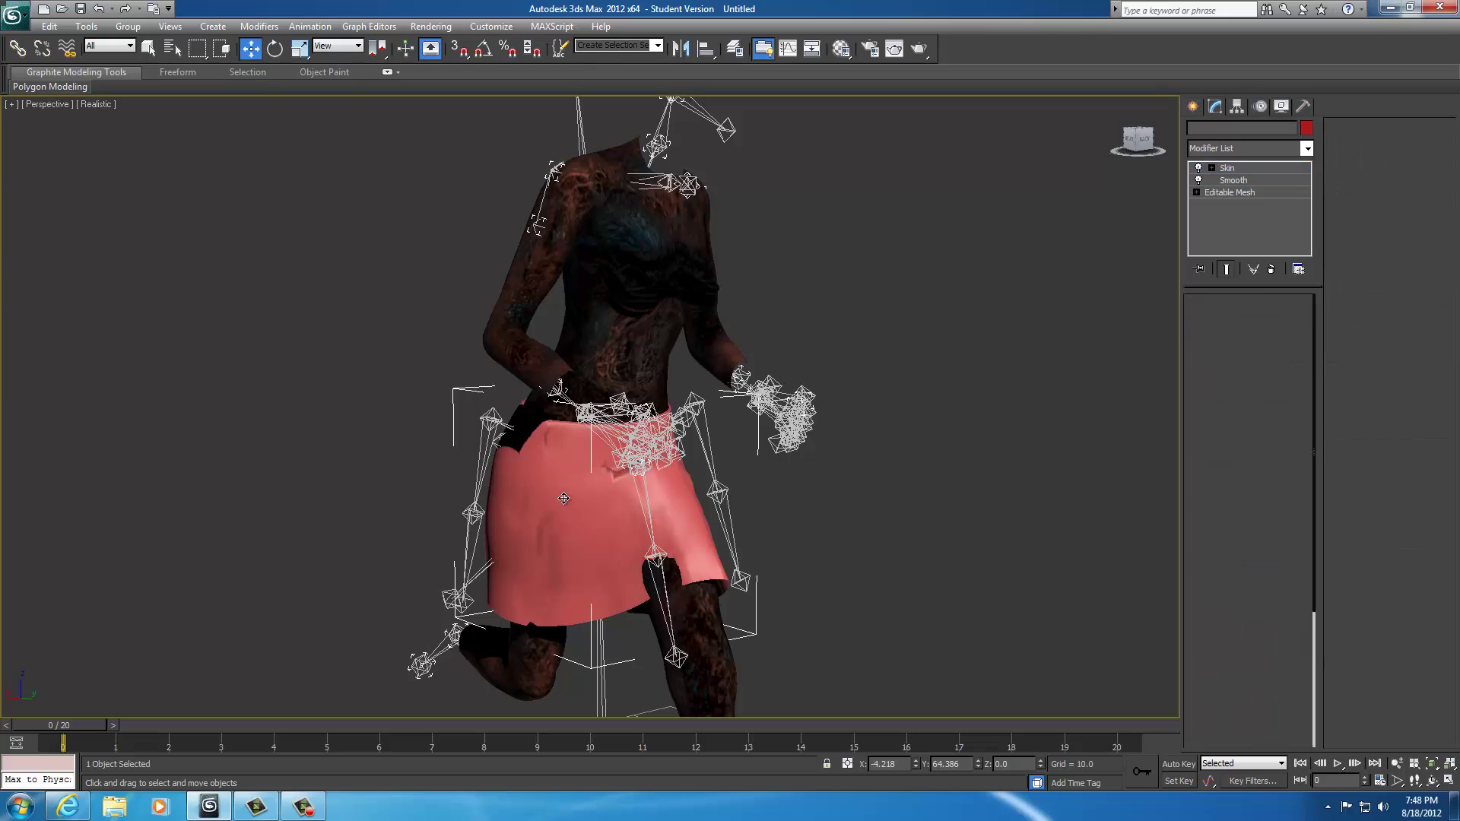
pyautogui.rightClick(616, 328)
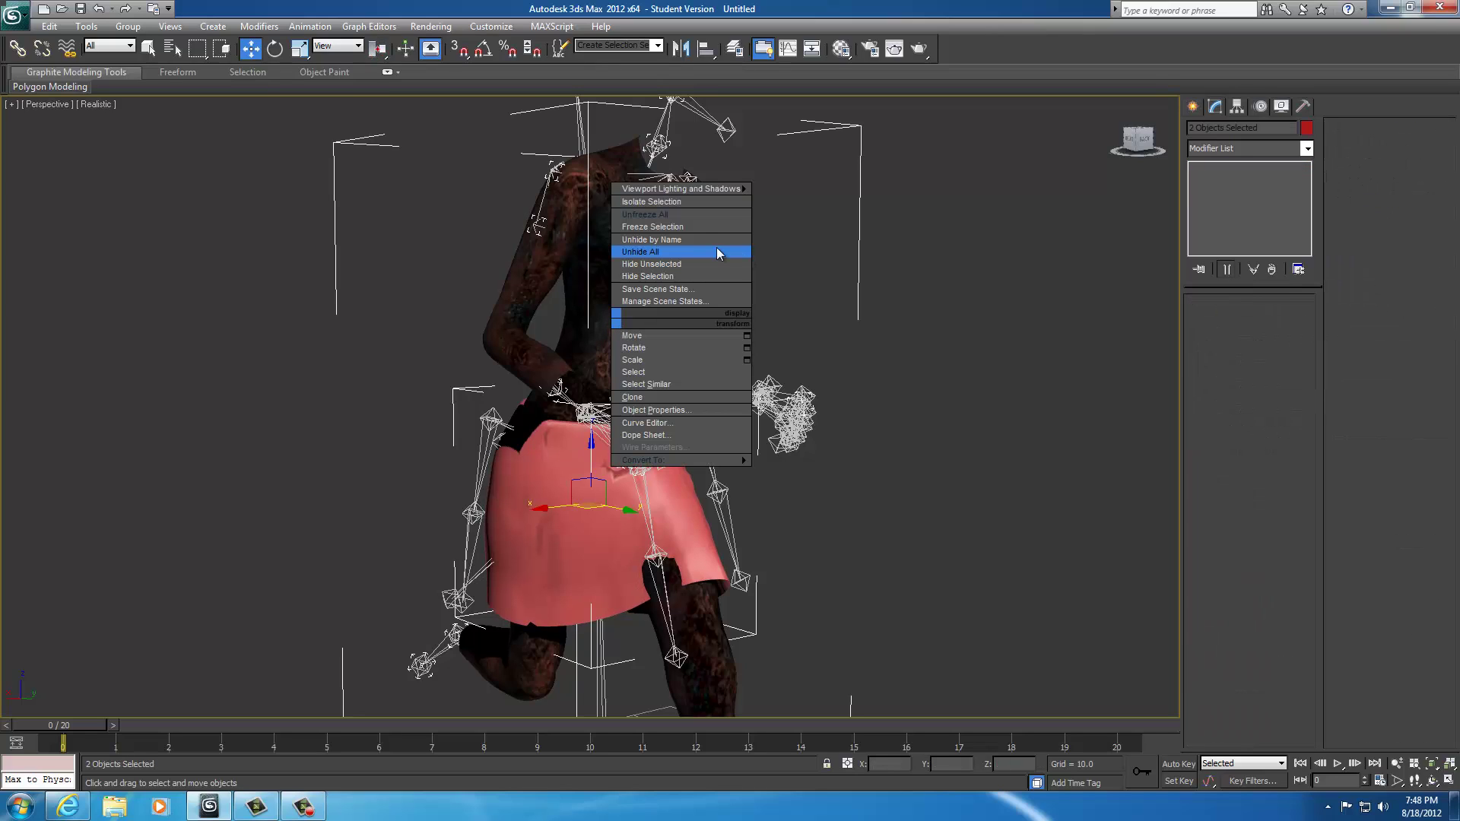
# Hide everything except the body and skirt, then select only the skirt
pyautogui.click(669, 268)
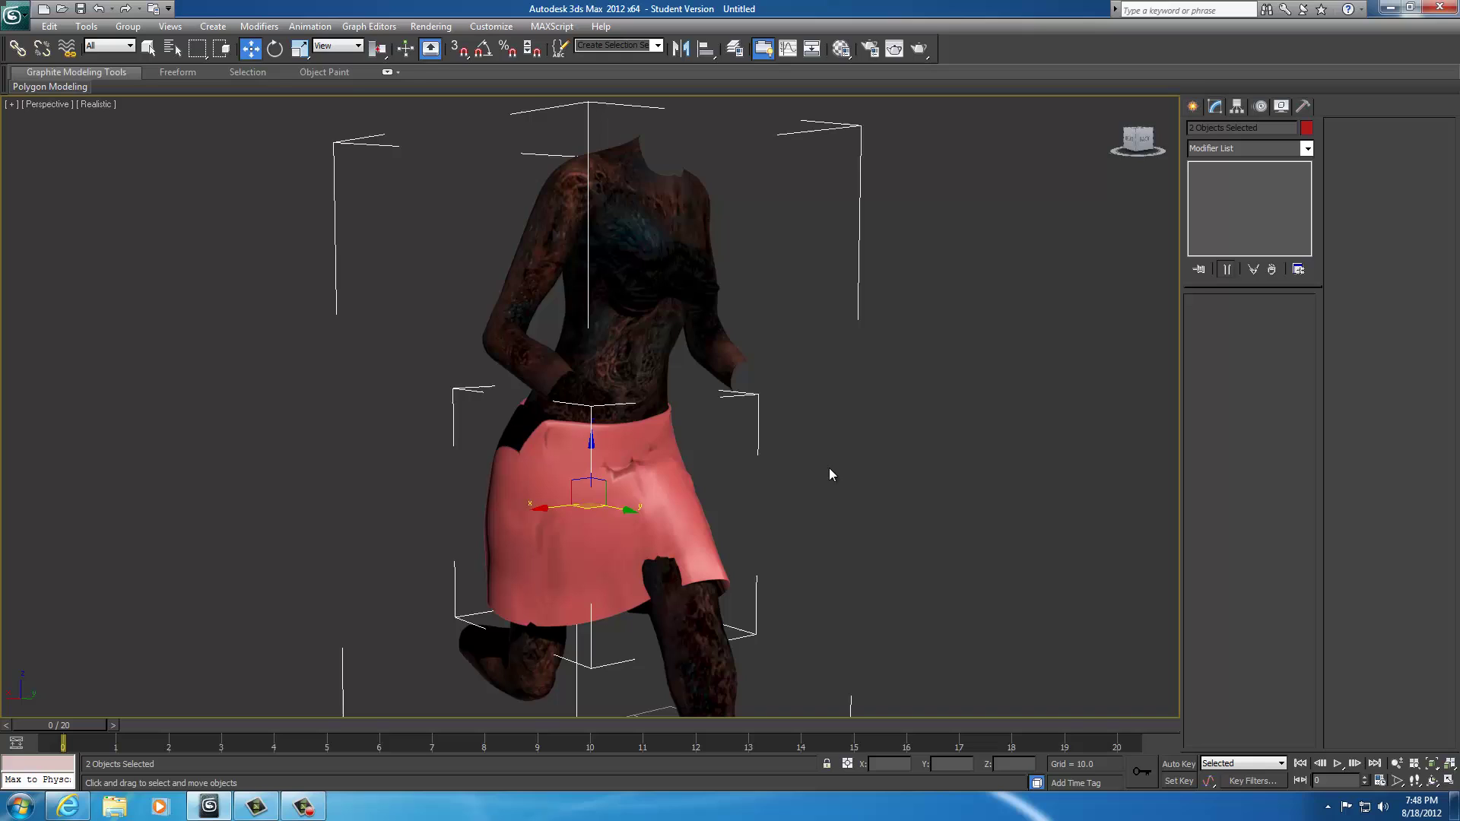
pyautogui.click(603, 548)
pyautogui.rightClick(592, 537)
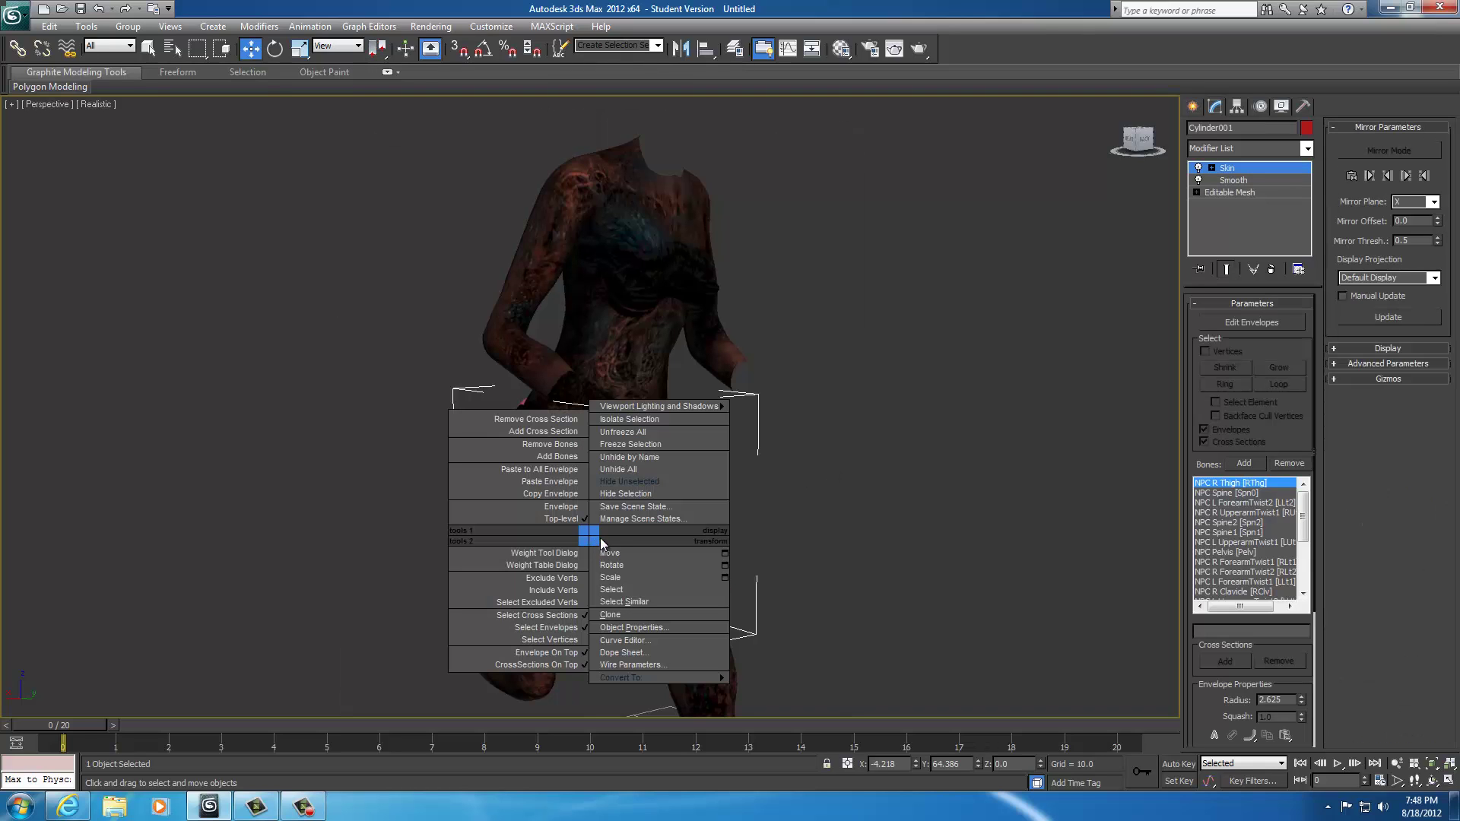
pyautogui.click(616, 589)
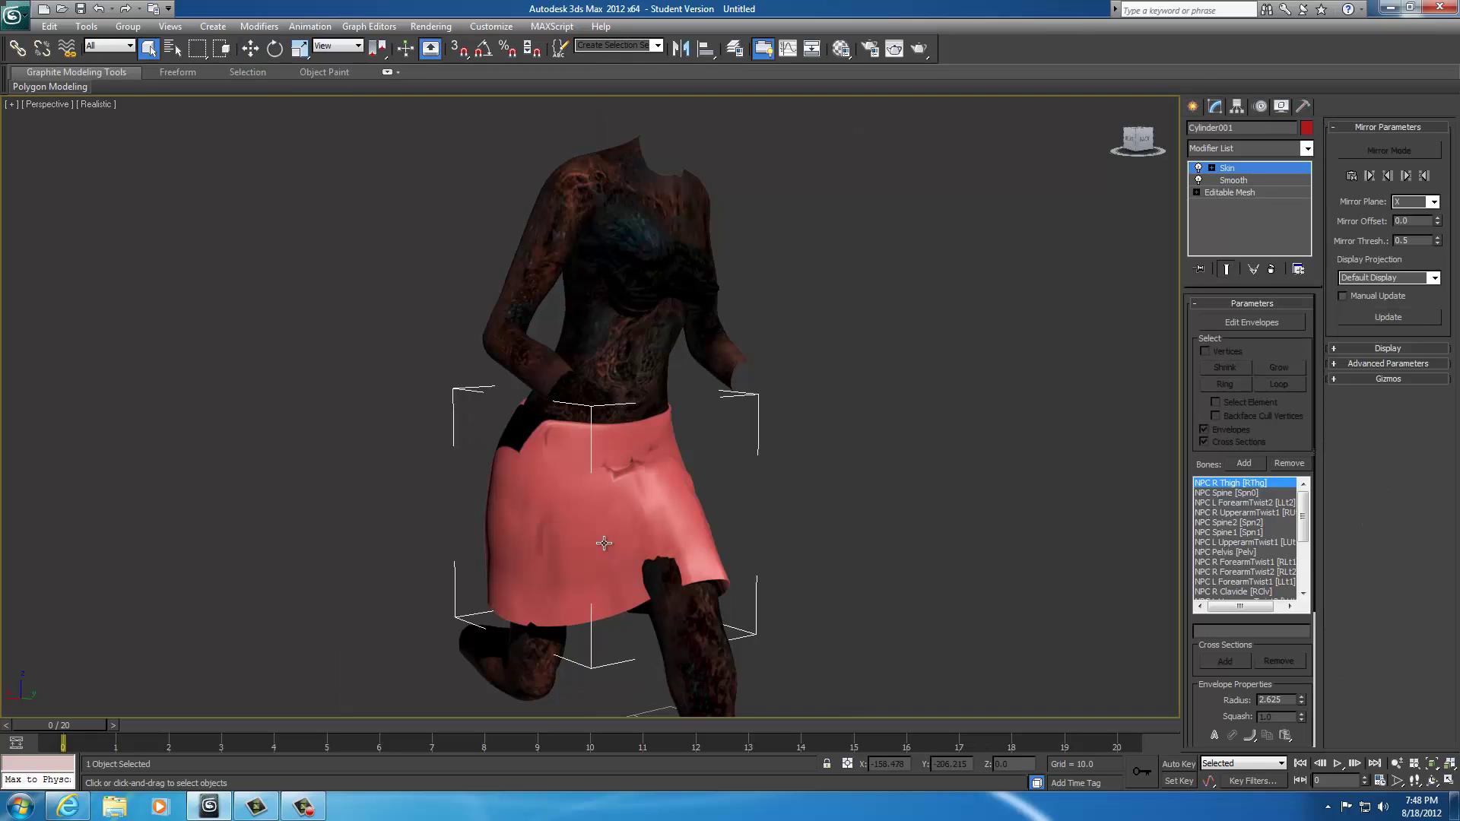
pyautogui.click(1244, 322)
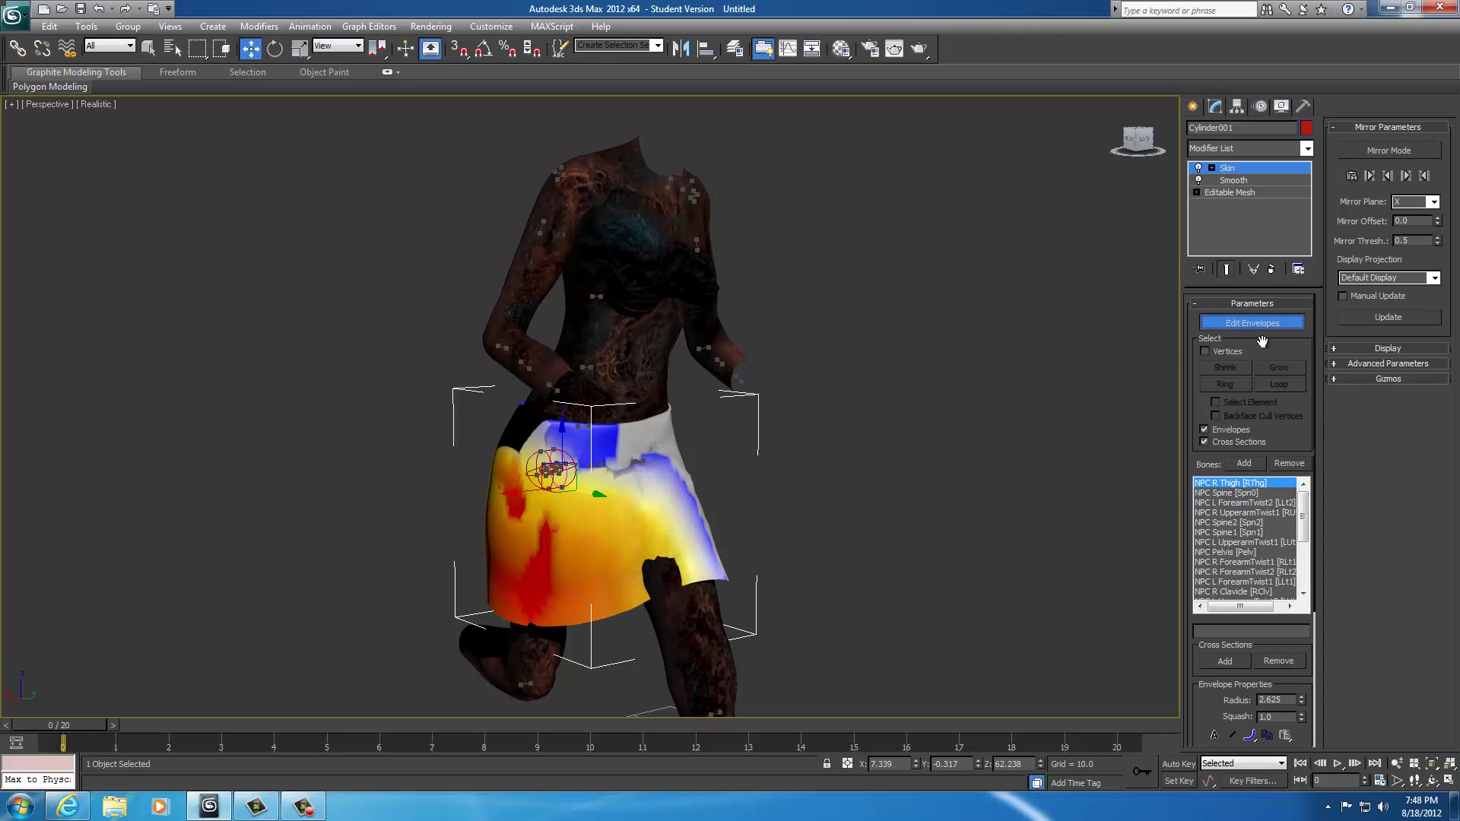
pyautogui.click(1248, 325)
# Shade the body plain grey and display the skirt's envelope weight colours
pyautogui.rightClick(655, 341)
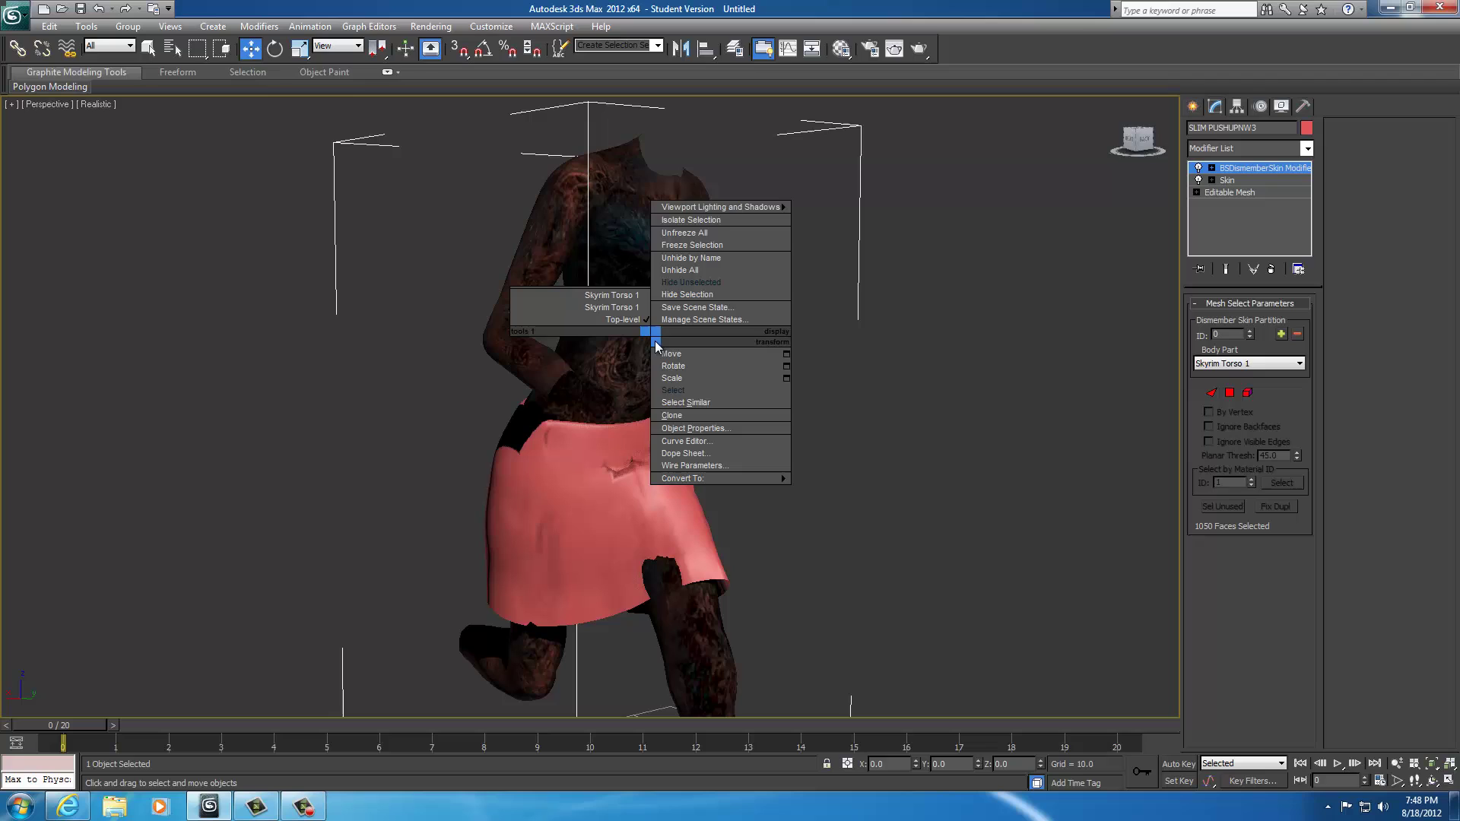
pyautogui.click(682, 248)
pyautogui.click(629, 503)
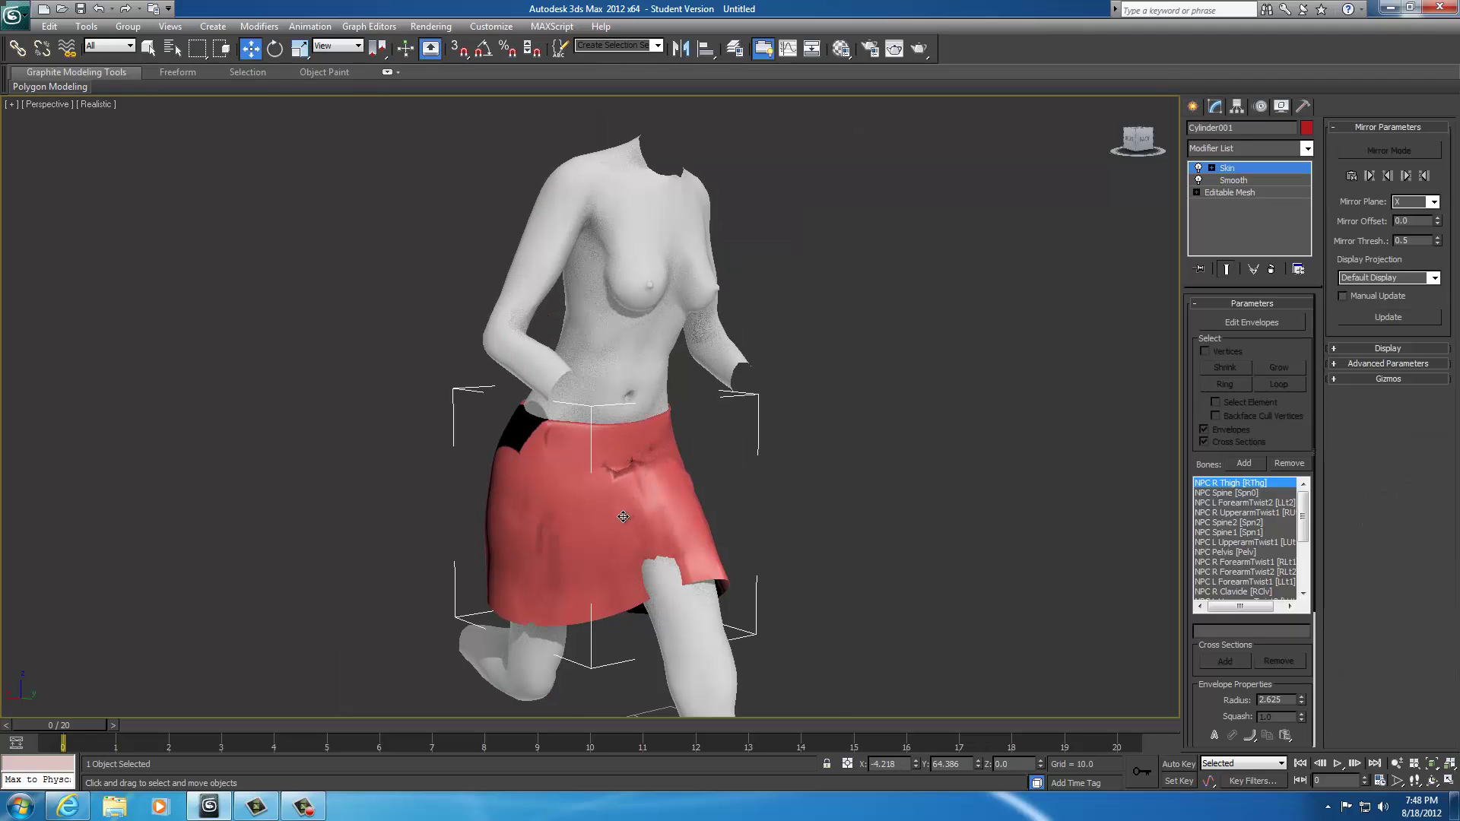
pyautogui.click(1252, 324)
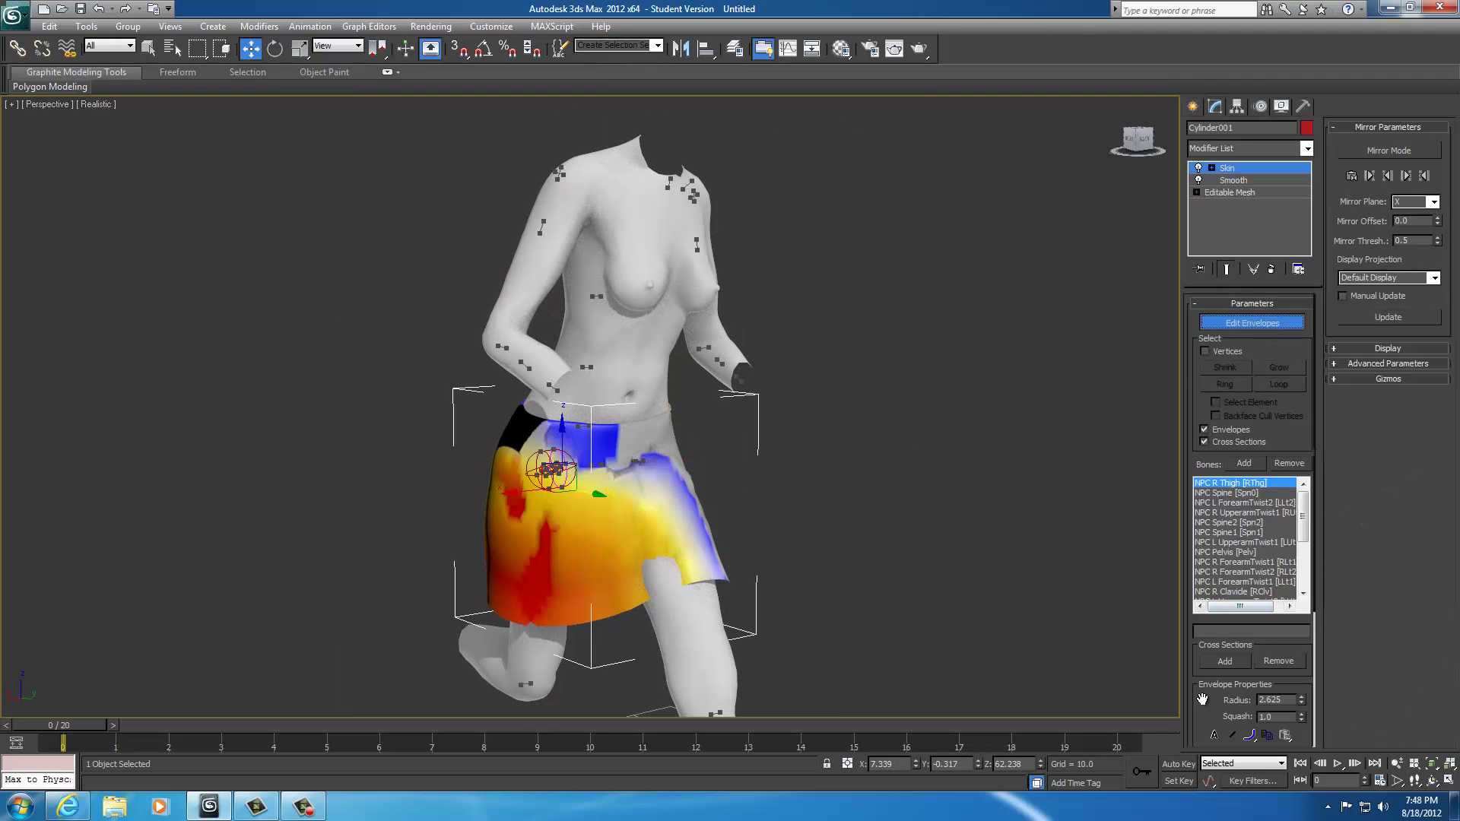
# Scroll to Weight Properties and bring up Painter Options beside Paint Weights
pyautogui.scroll(-5, 1204, 701)
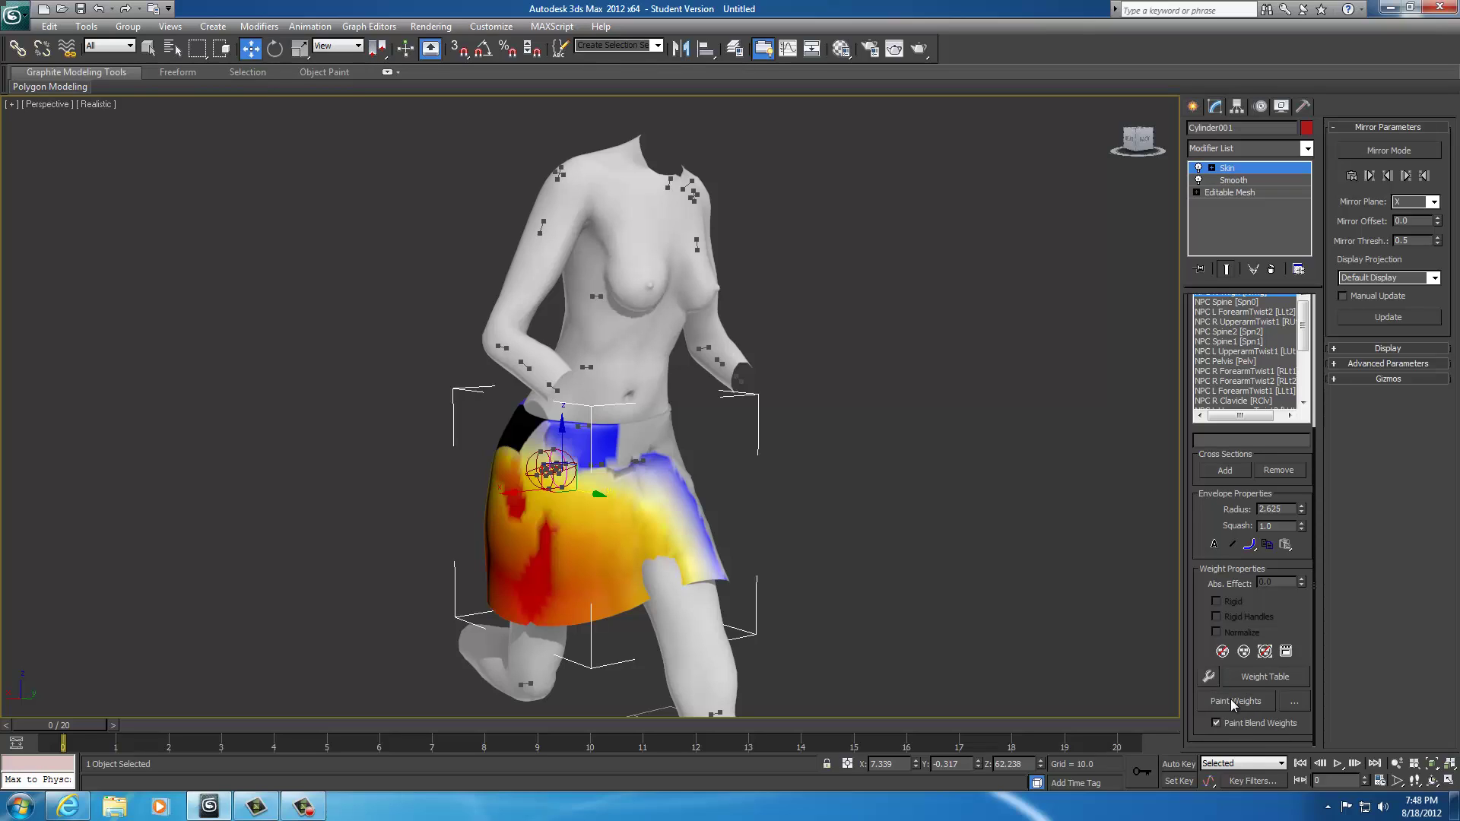
pyautogui.click(1294, 703)
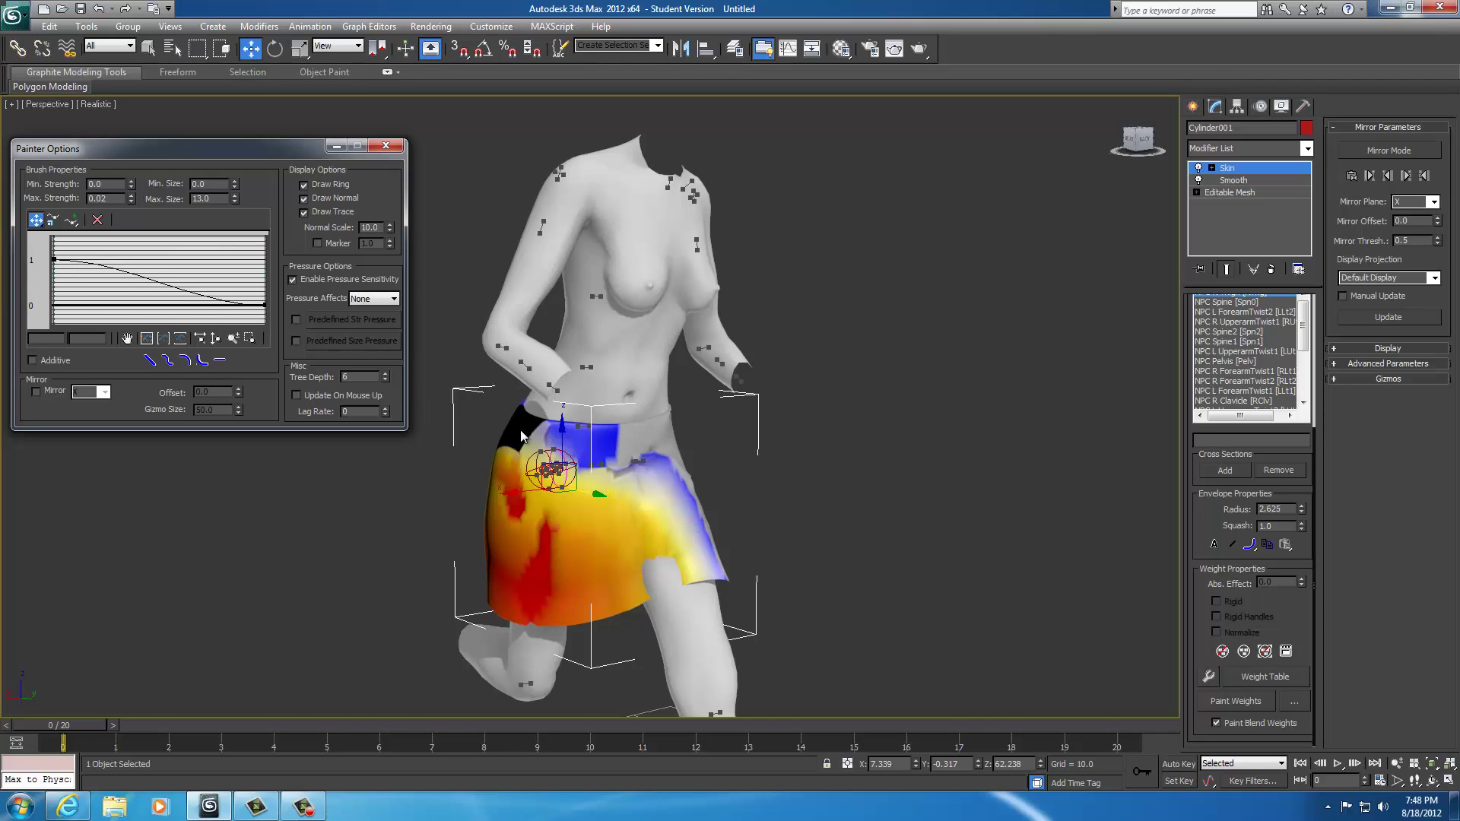
pyautogui.moveTo(901, 559); pyautogui.dragTo(931, 530, button='middle')
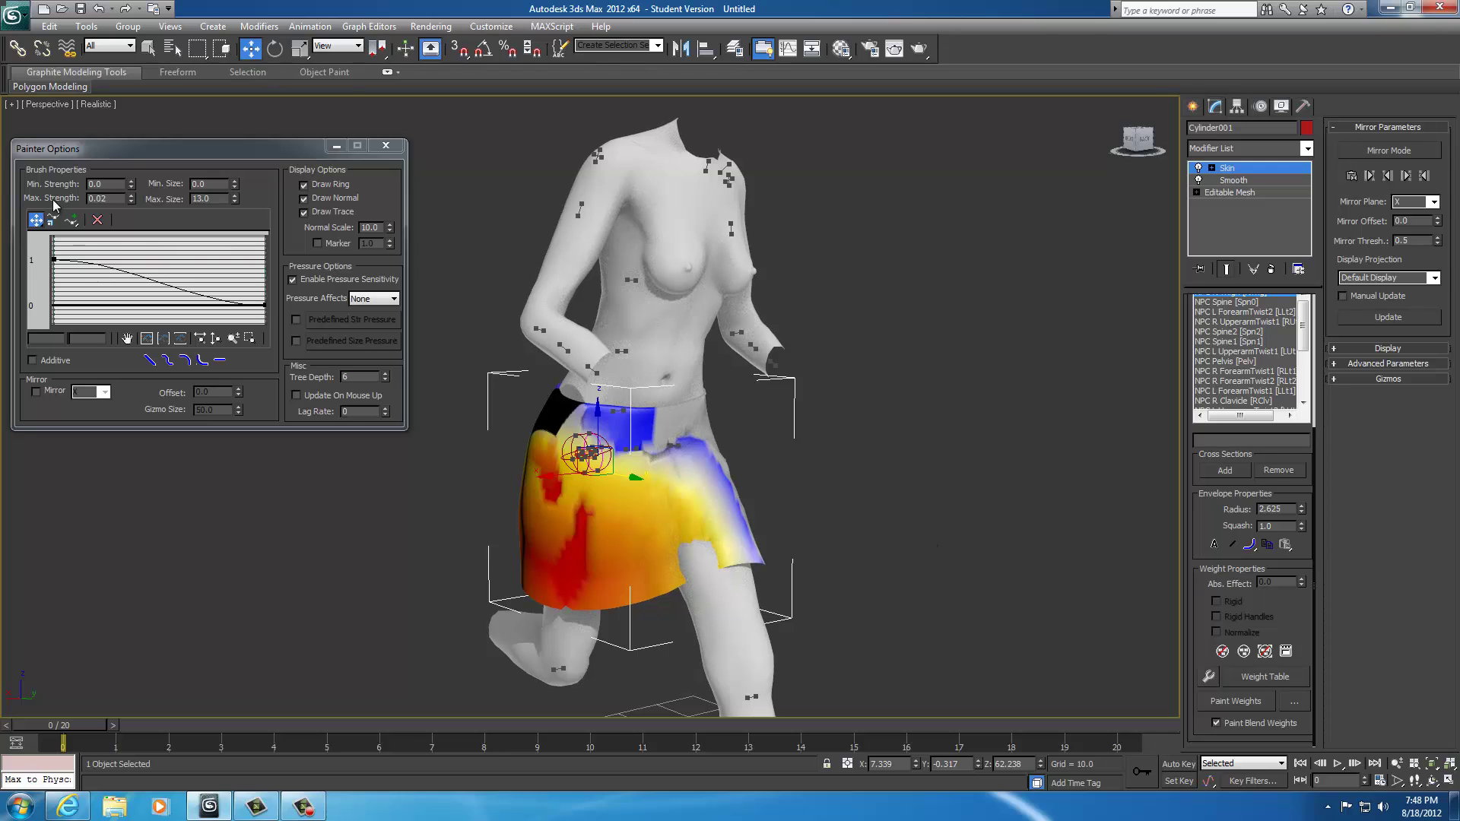
pyautogui.doubleClick(114, 198)
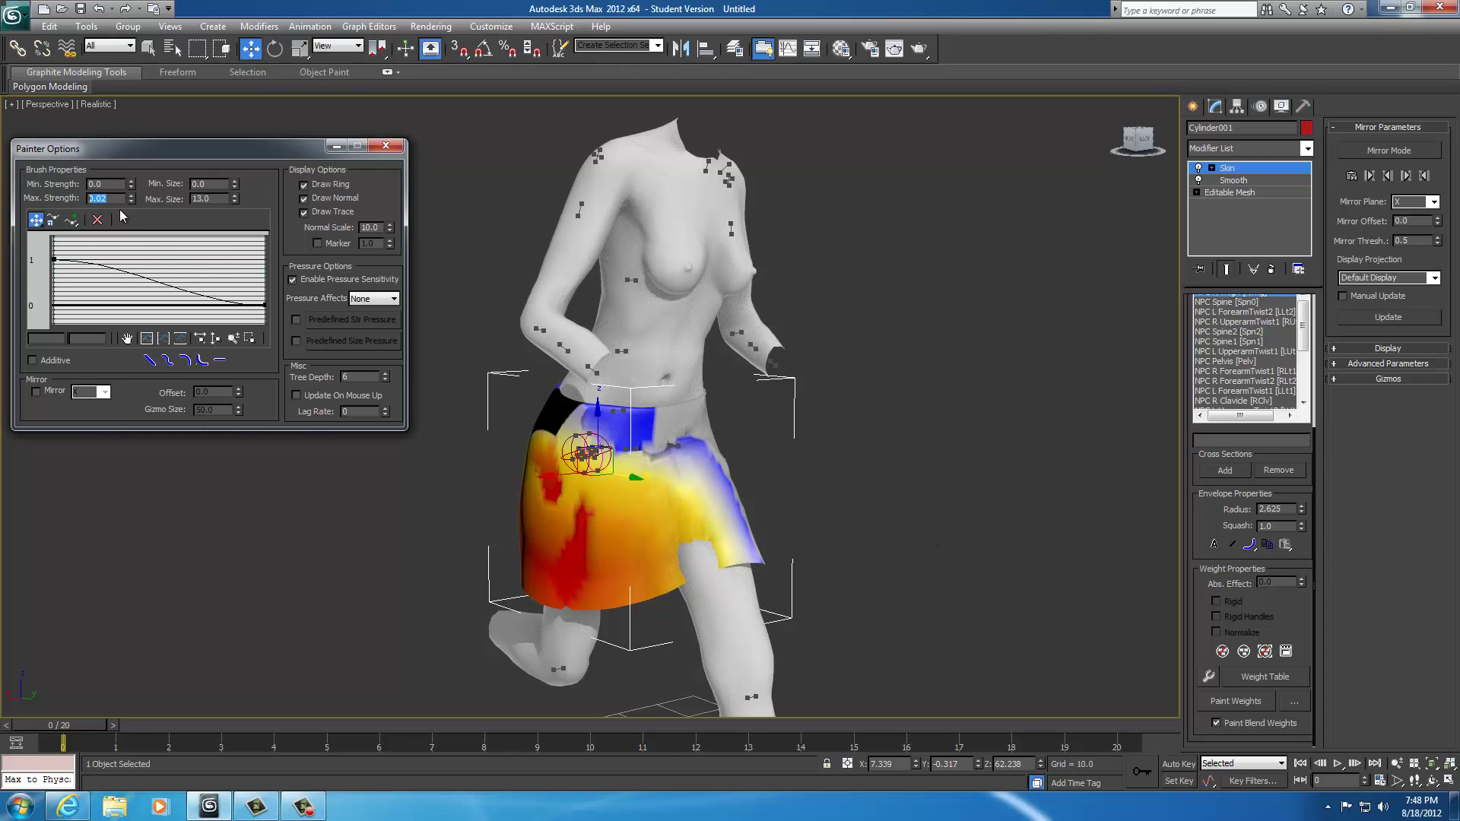
pyautogui.write('1')
pyautogui.click(1217, 723)
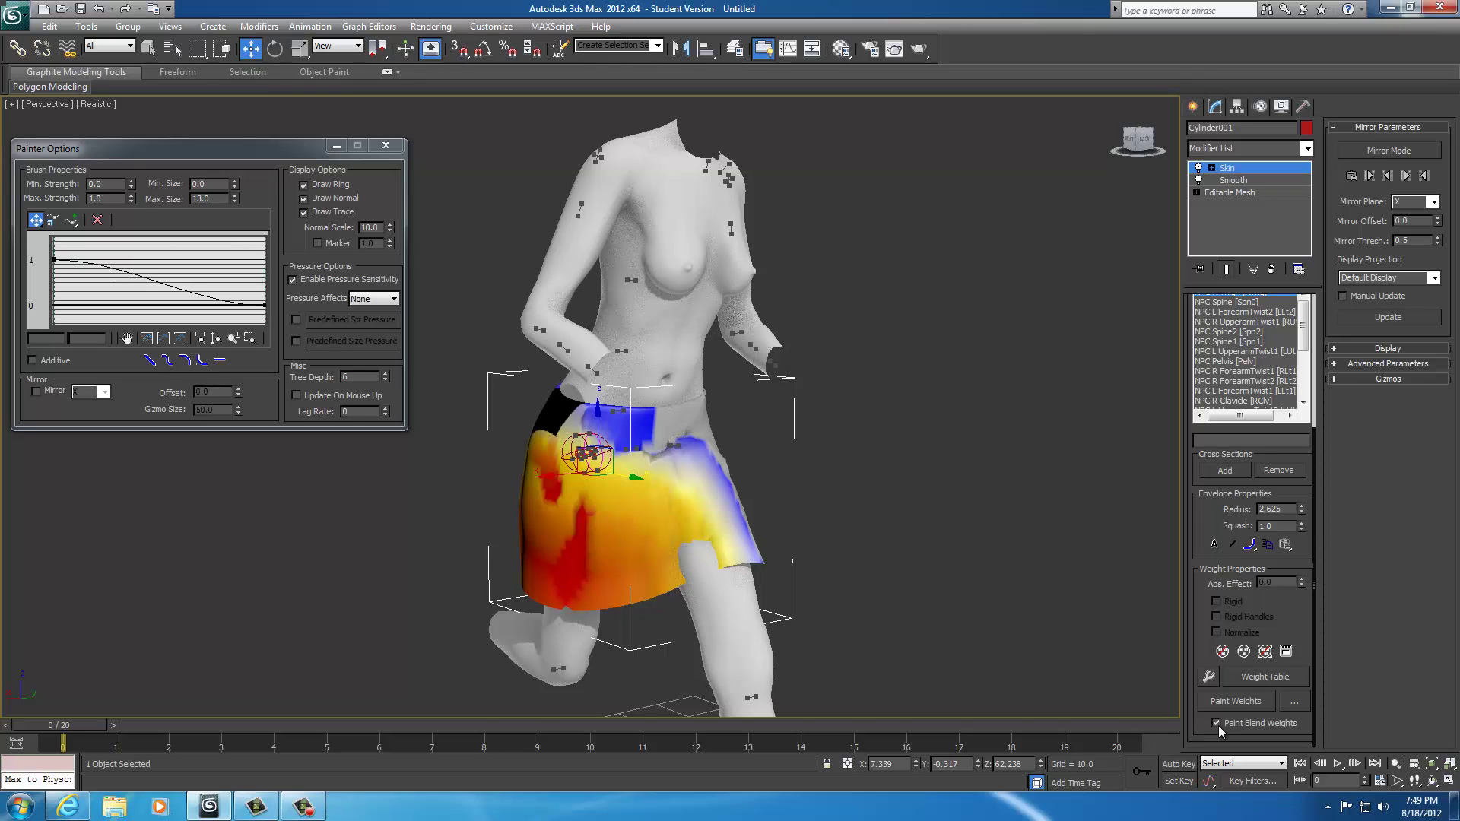
pyautogui.click(1217, 724)
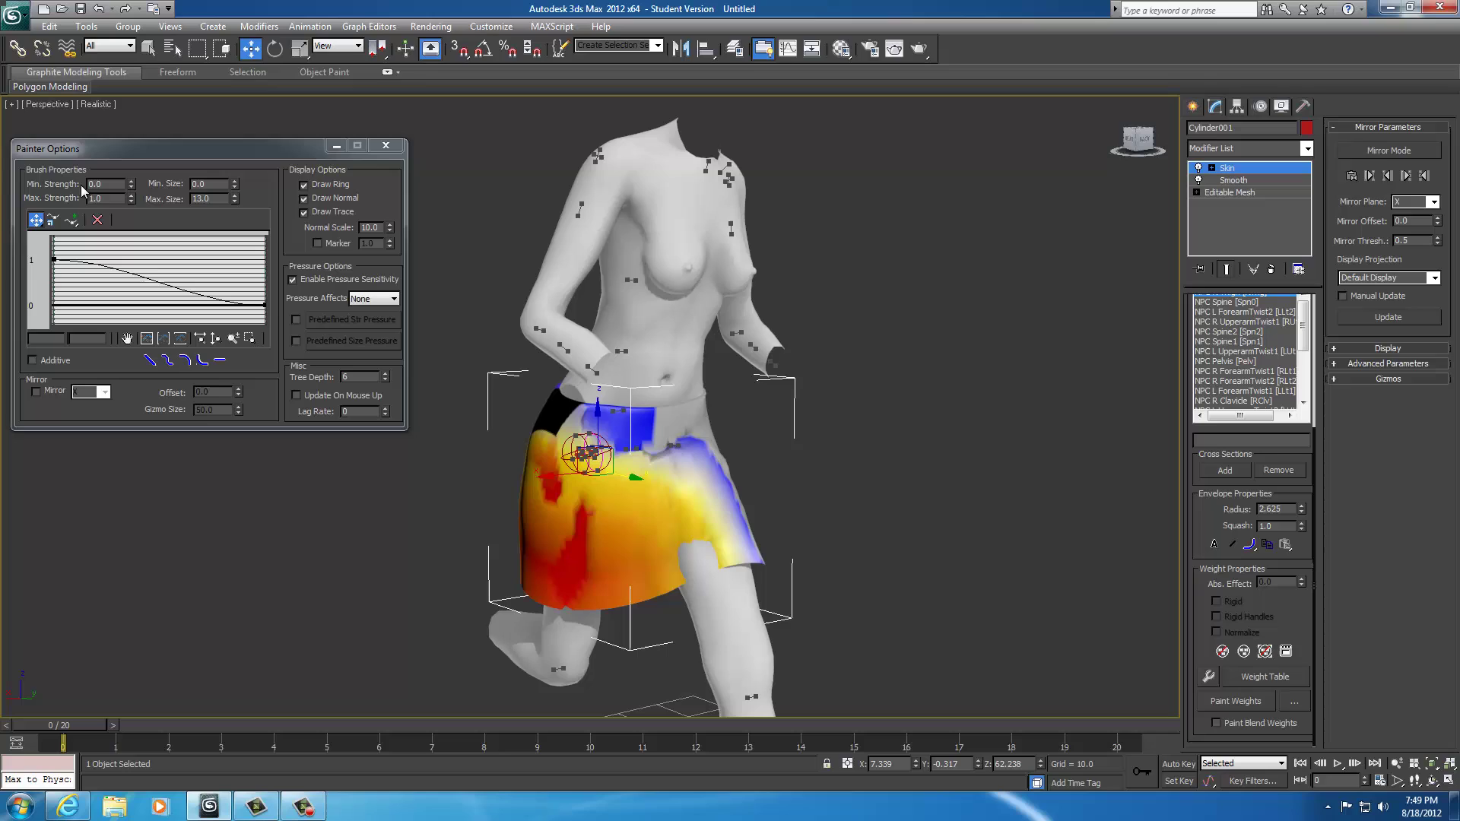
pyautogui.click(1216, 724)
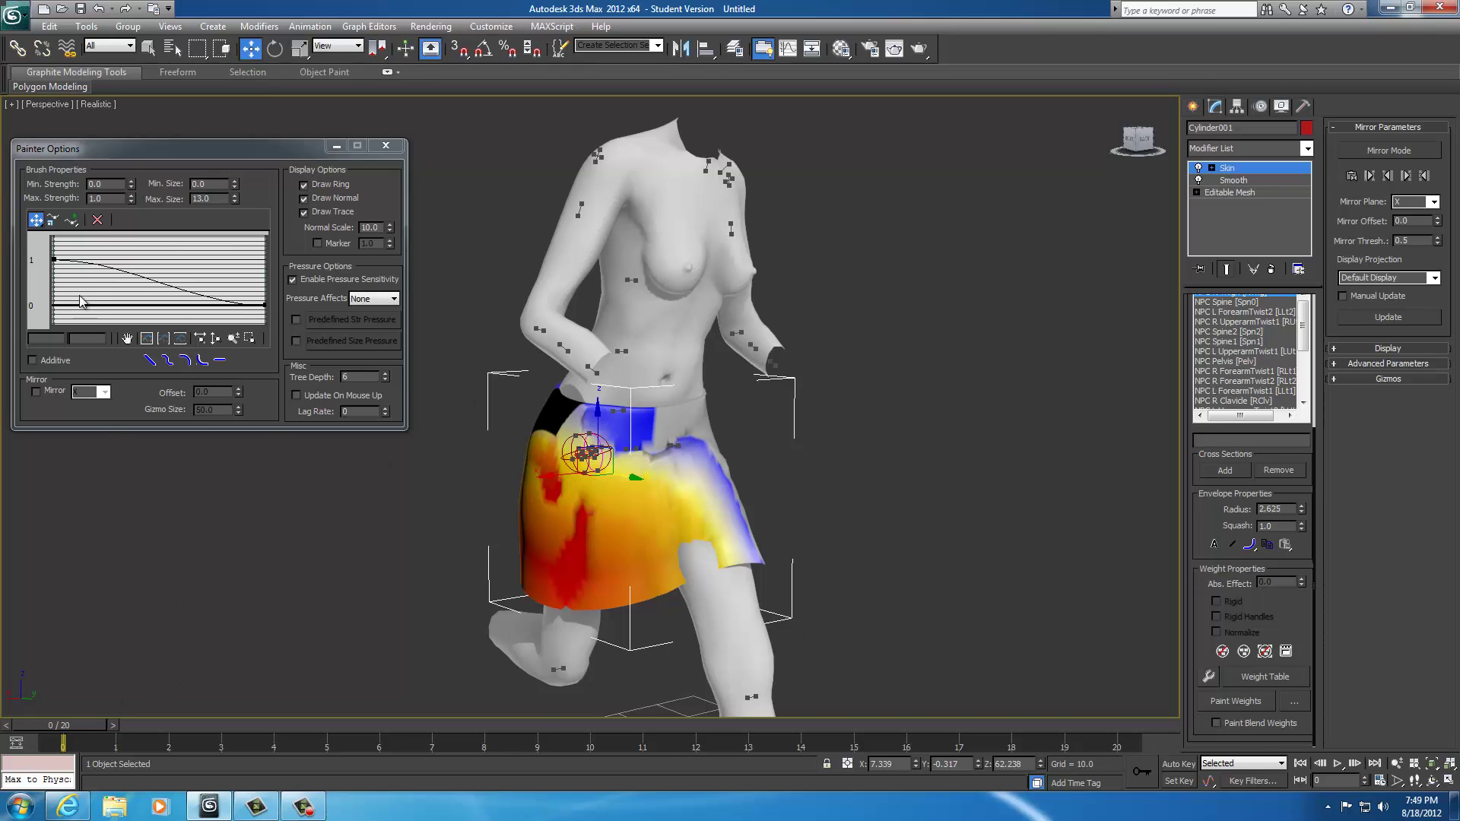
pyautogui.click(105, 196)
pyautogui.press('Return')
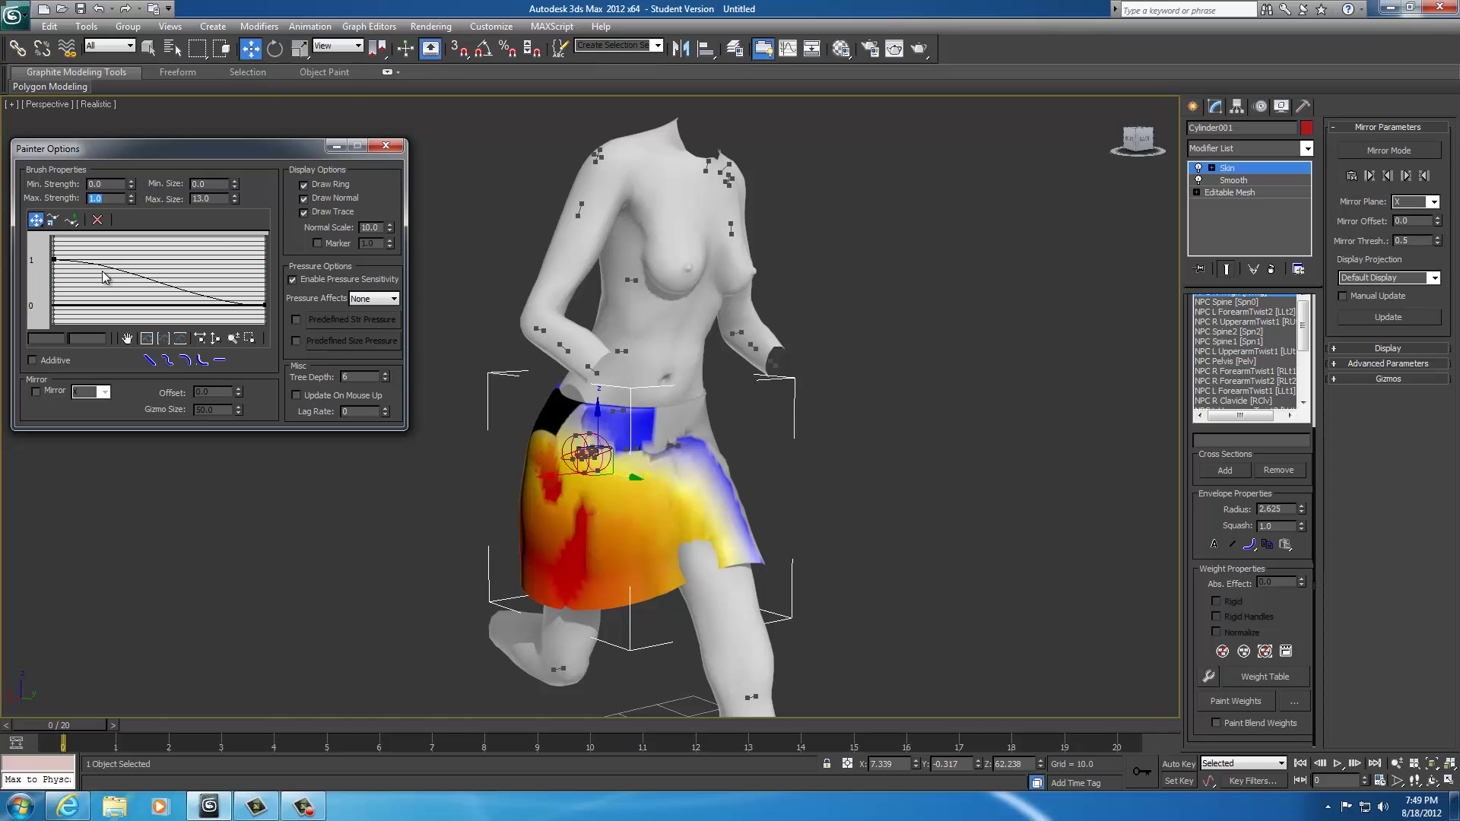
pyautogui.write('.02')
pyautogui.click(1216, 723)
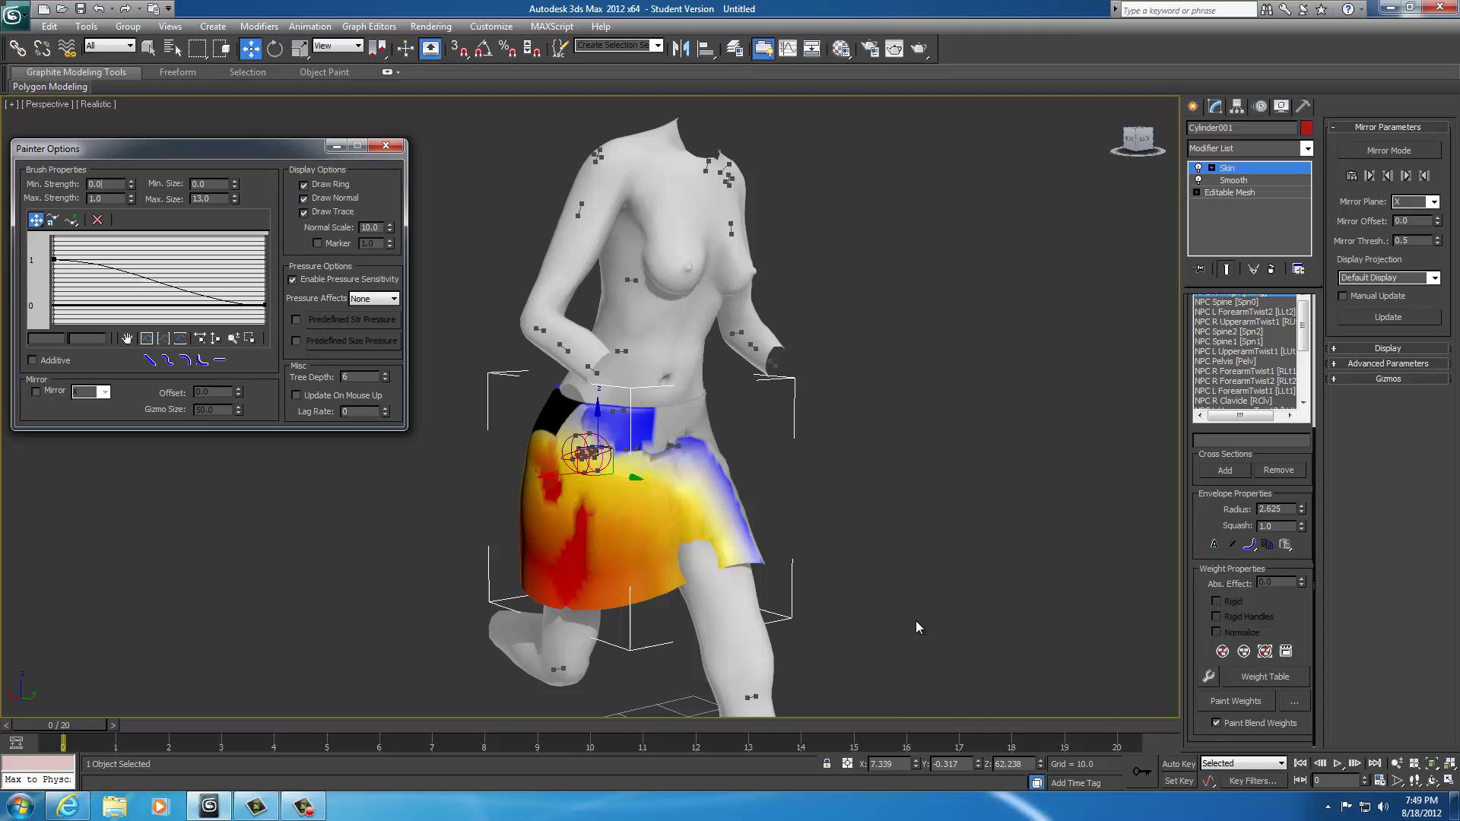
pyautogui.keyDown('alt'); pyautogui.moveTo(915, 620); pyautogui.dragTo(867, 618, button='middle'); pyautogui.keyUp('alt')
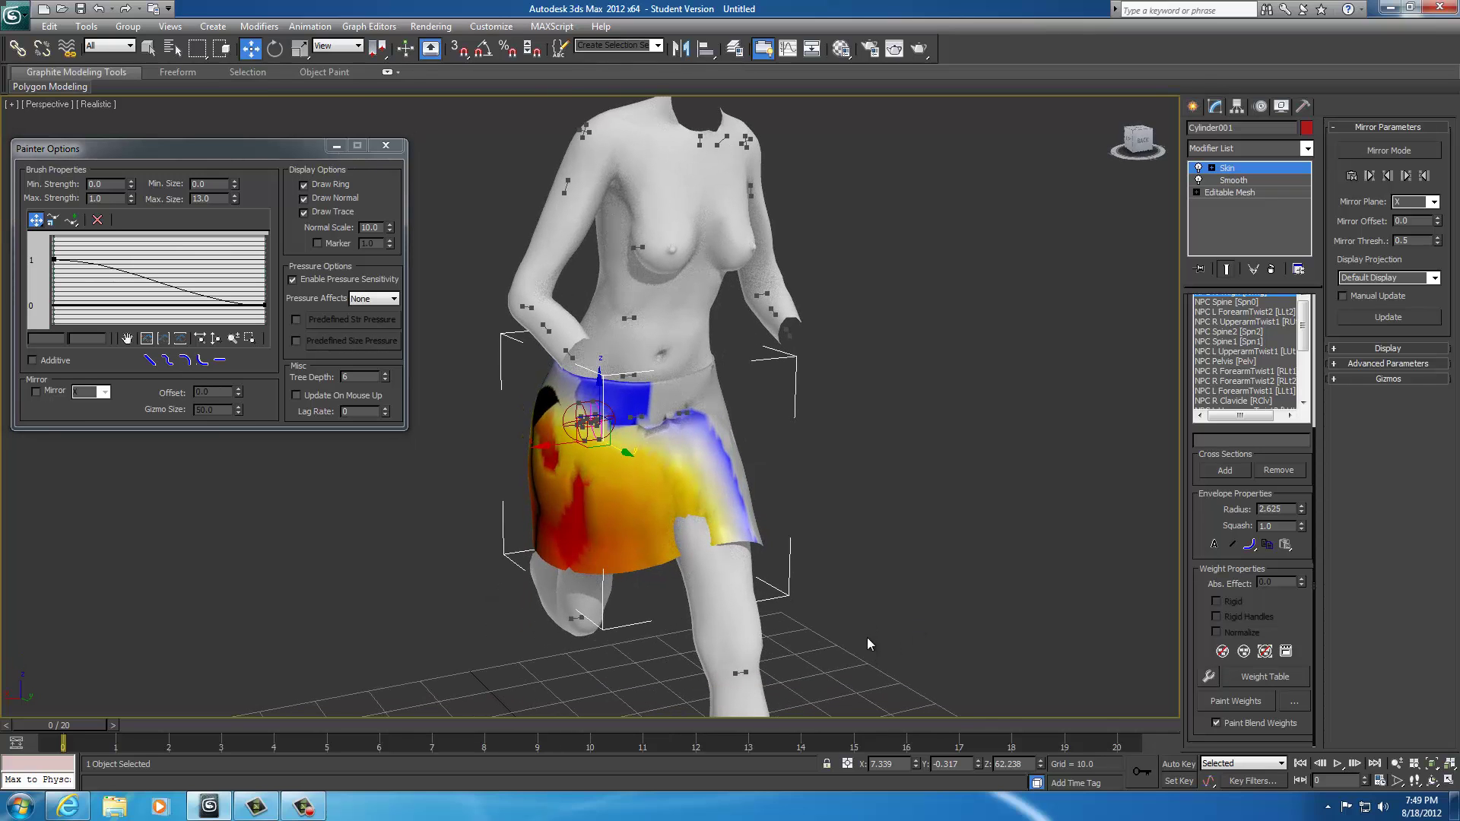
pyautogui.scroll(5, 865, 642)
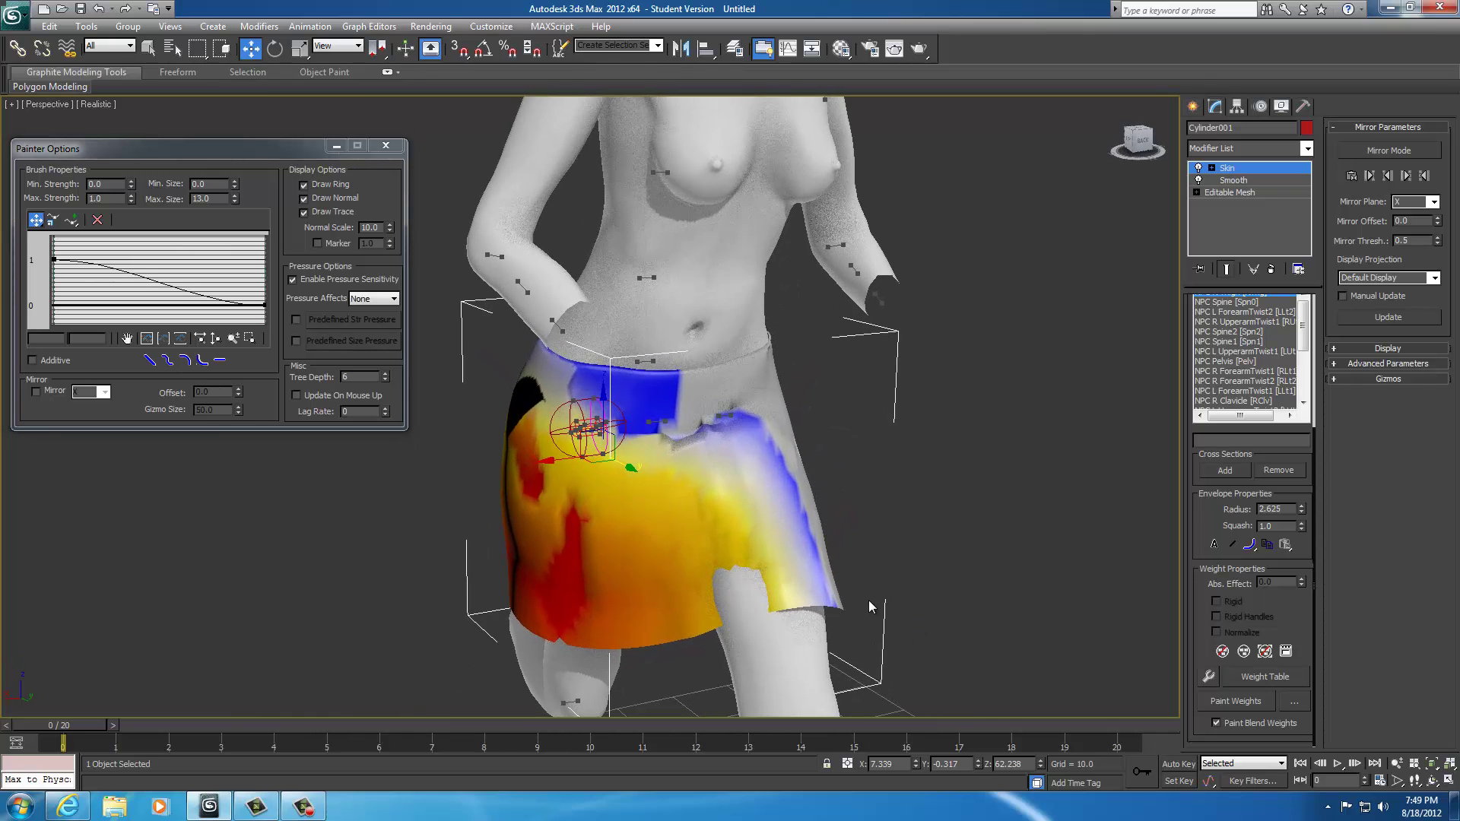
pyautogui.keyDown('alt'); pyautogui.moveTo(914, 628); pyautogui.dragTo(878, 632, button='middle'); pyautogui.keyUp('alt')
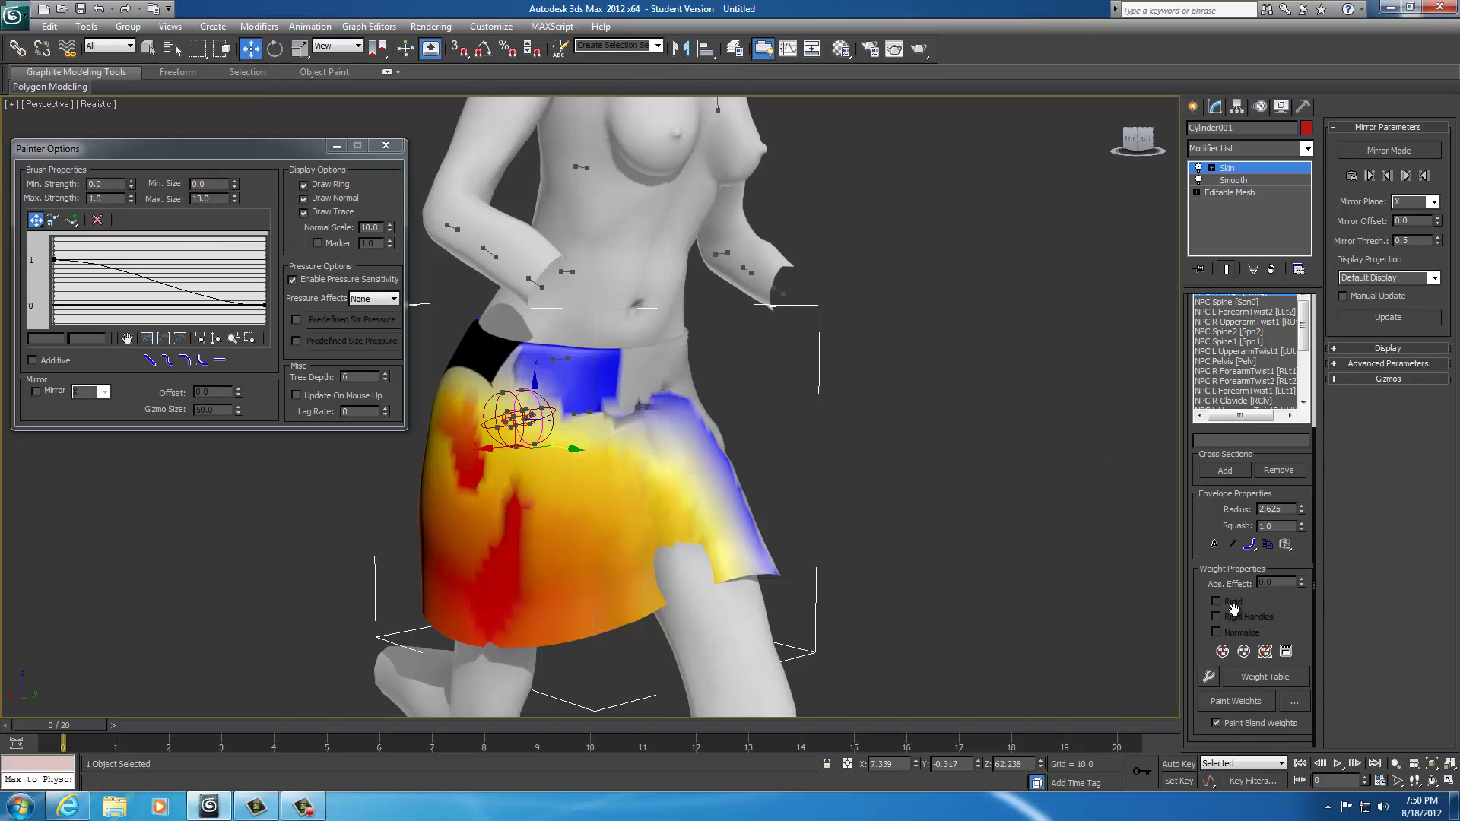
# Enable Paint Weights, set Max Size 12.2 and Max Strength 1.0, and blend lower-left red toward yellow
pyautogui.click(1229, 701)
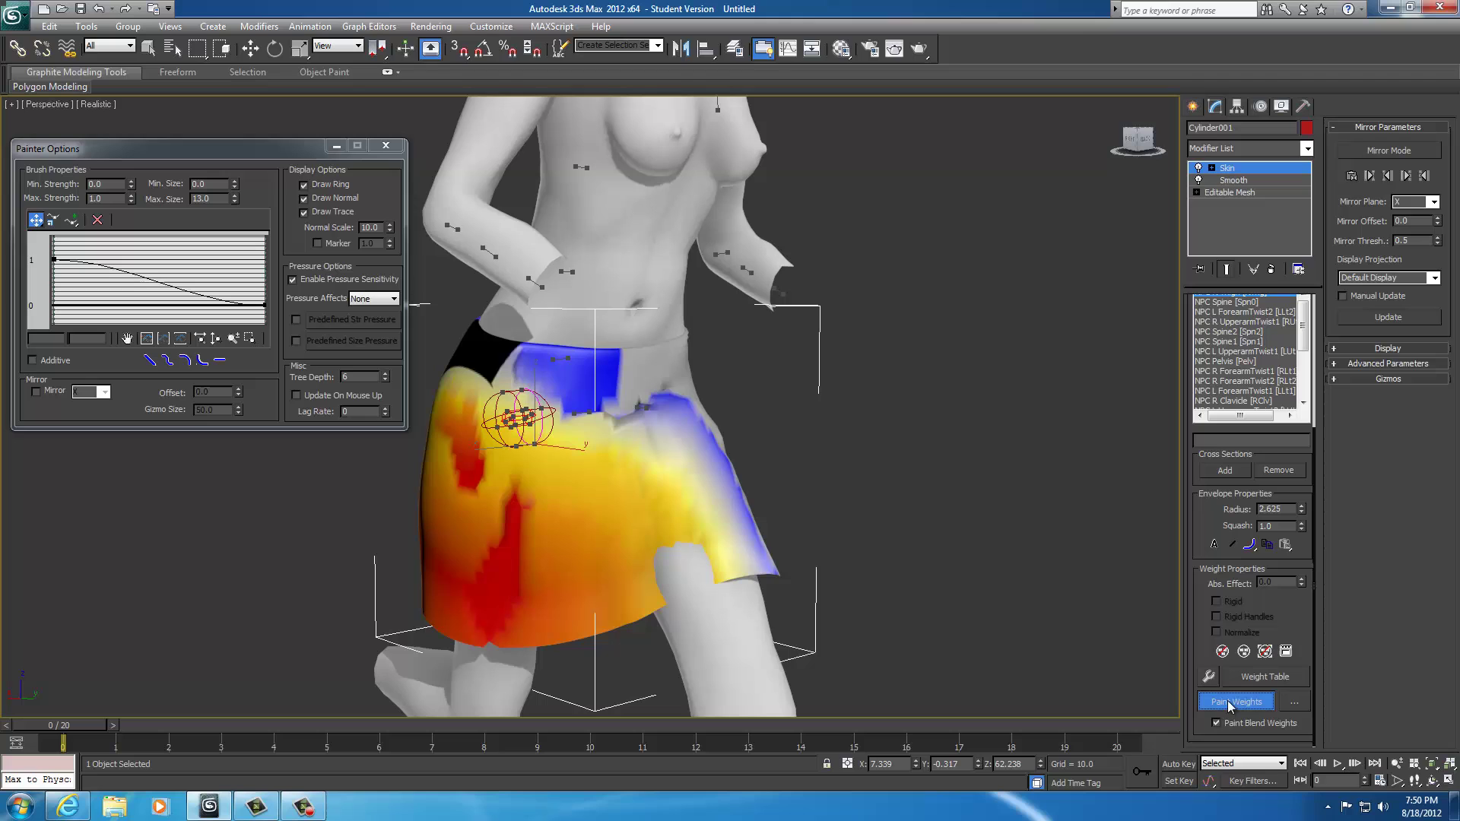
pyautogui.moveTo(622, 503)
pyautogui.mouseDown()
pyautogui.moveTo(587, 525)
pyautogui.moveTo(523, 529)
pyautogui.moveTo(490, 523)
pyautogui.moveTo(486, 504)
pyautogui.moveTo(557, 529)
pyautogui.moveTo(661, 502)
pyautogui.moveTo(652, 480)
pyautogui.moveTo(480, 530)
pyautogui.mouseUp()
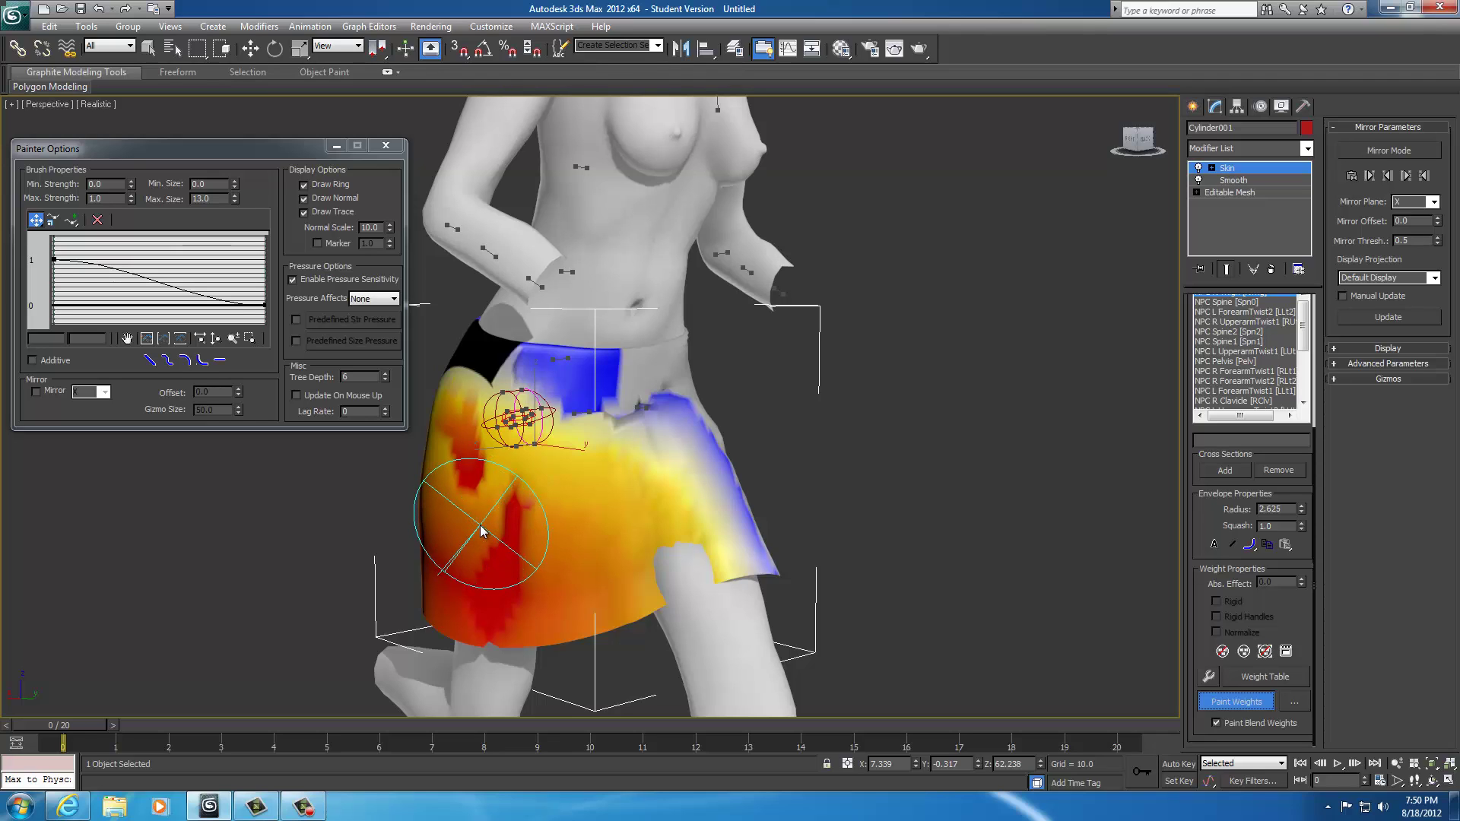
pyautogui.moveTo(480, 529)
pyautogui.keyDown('ctrl'); pyautogui.keyDown('shift'); pyautogui.mouseDown()
pyautogui.moveTo(489, 597)
pyautogui.moveTo(484, 481)
pyautogui.moveTo(488, 569)
pyautogui.mouseUp(); pyautogui.keyUp('shift'); pyautogui.keyUp('ctrl')
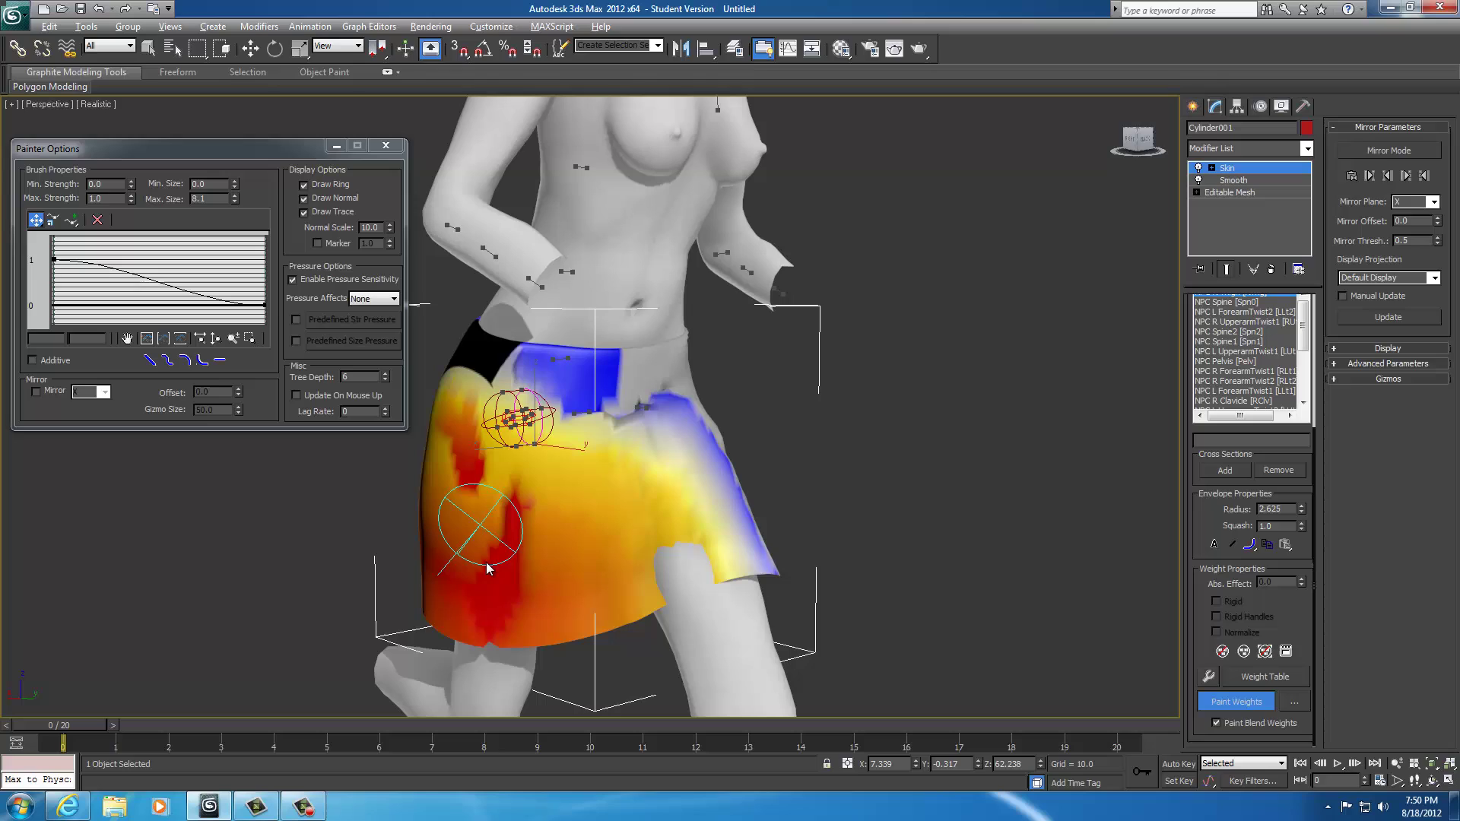
pyautogui.keyDown('alt'); pyautogui.keyDown('shift'); pyautogui.moveTo(487, 568); pyautogui.dragTo(477, 547); pyautogui.keyUp('shift'); pyautogui.keyUp('alt')
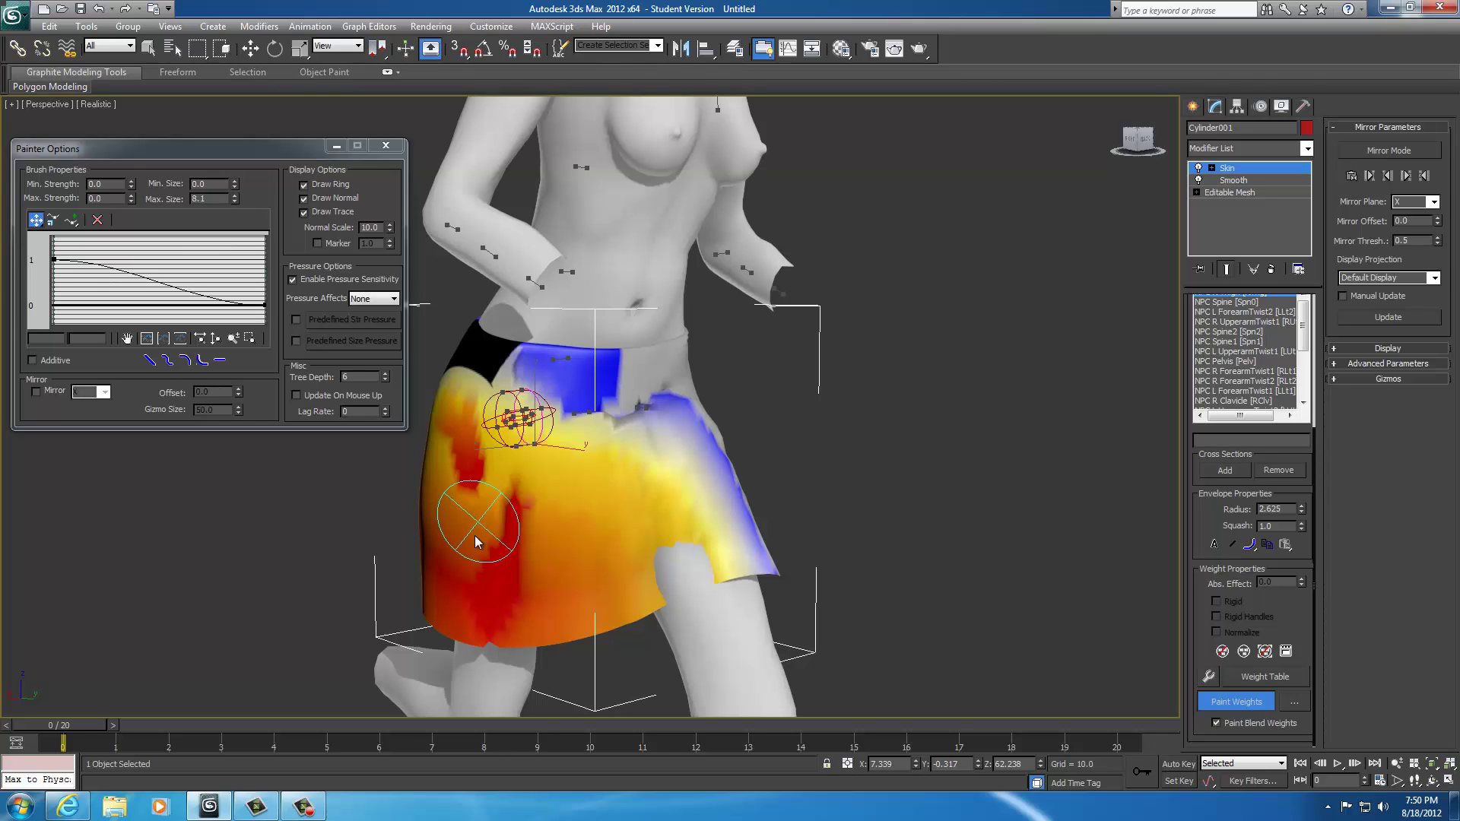
pyautogui.keyDown('alt'); pyautogui.keyDown('shift'); pyautogui.moveTo(476, 542); pyautogui.dragTo(477, 508); pyautogui.keyUp('shift'); pyautogui.keyUp('alt')
pyautogui.moveTo(477, 481)
pyautogui.mouseDown()
pyautogui.moveTo(485, 545)
pyautogui.moveTo(471, 565)
pyautogui.moveTo(470, 488)
pyautogui.moveTo(473, 523)
pyautogui.mouseUp()
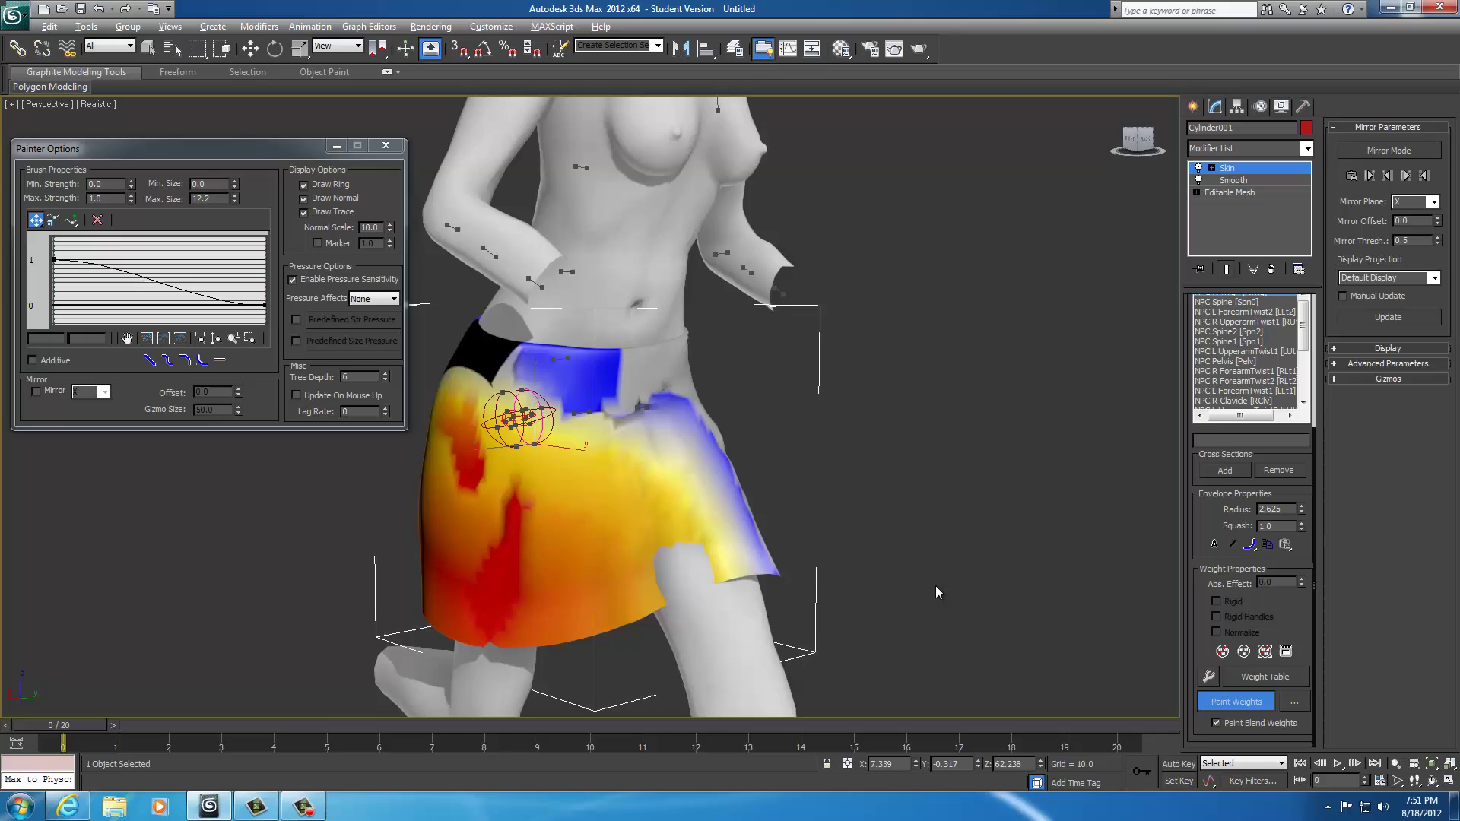
# Paint the mid-skirt red streak into orange and yellow, undoing a stray lower-right stroke
pyautogui.moveTo(936, 592)
pyautogui.keyDown('alt'); pyautogui.mouseDown(button='middle')
pyautogui.moveTo(642, 578)
pyautogui.moveTo(828, 602)
pyautogui.moveTo(927, 595)
pyautogui.moveTo(871, 586)
pyautogui.moveTo(1107, 584)
pyautogui.moveTo(900, 585)
pyautogui.moveTo(855, 624)
pyautogui.moveTo(700, 613)
pyautogui.mouseUp(button='middle'); pyautogui.keyUp('alt')
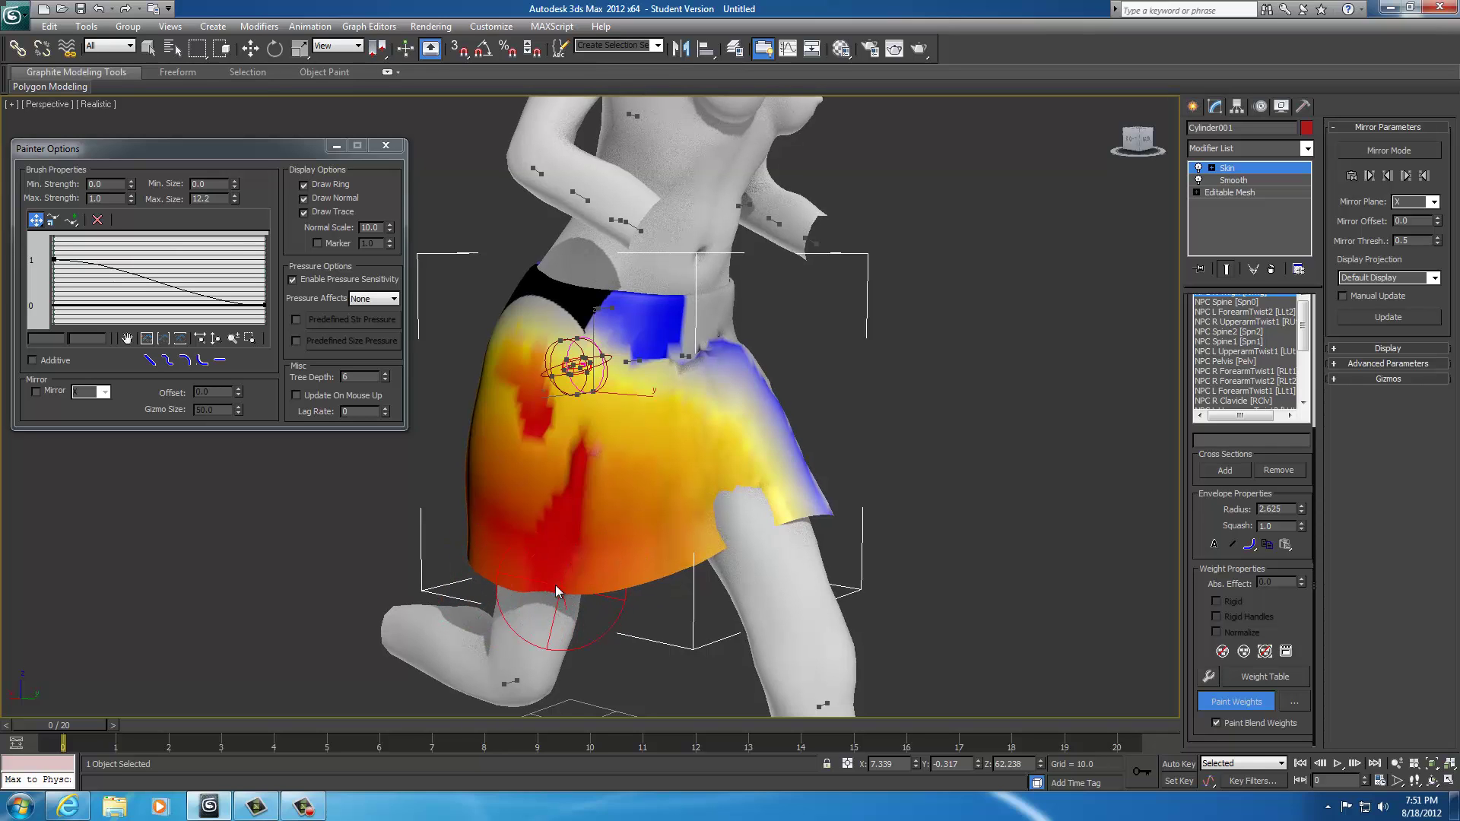
pyautogui.keyDown('alt'); pyautogui.moveTo(563, 590); pyautogui.dragTo(585, 585, button='middle'); pyautogui.keyUp('alt')
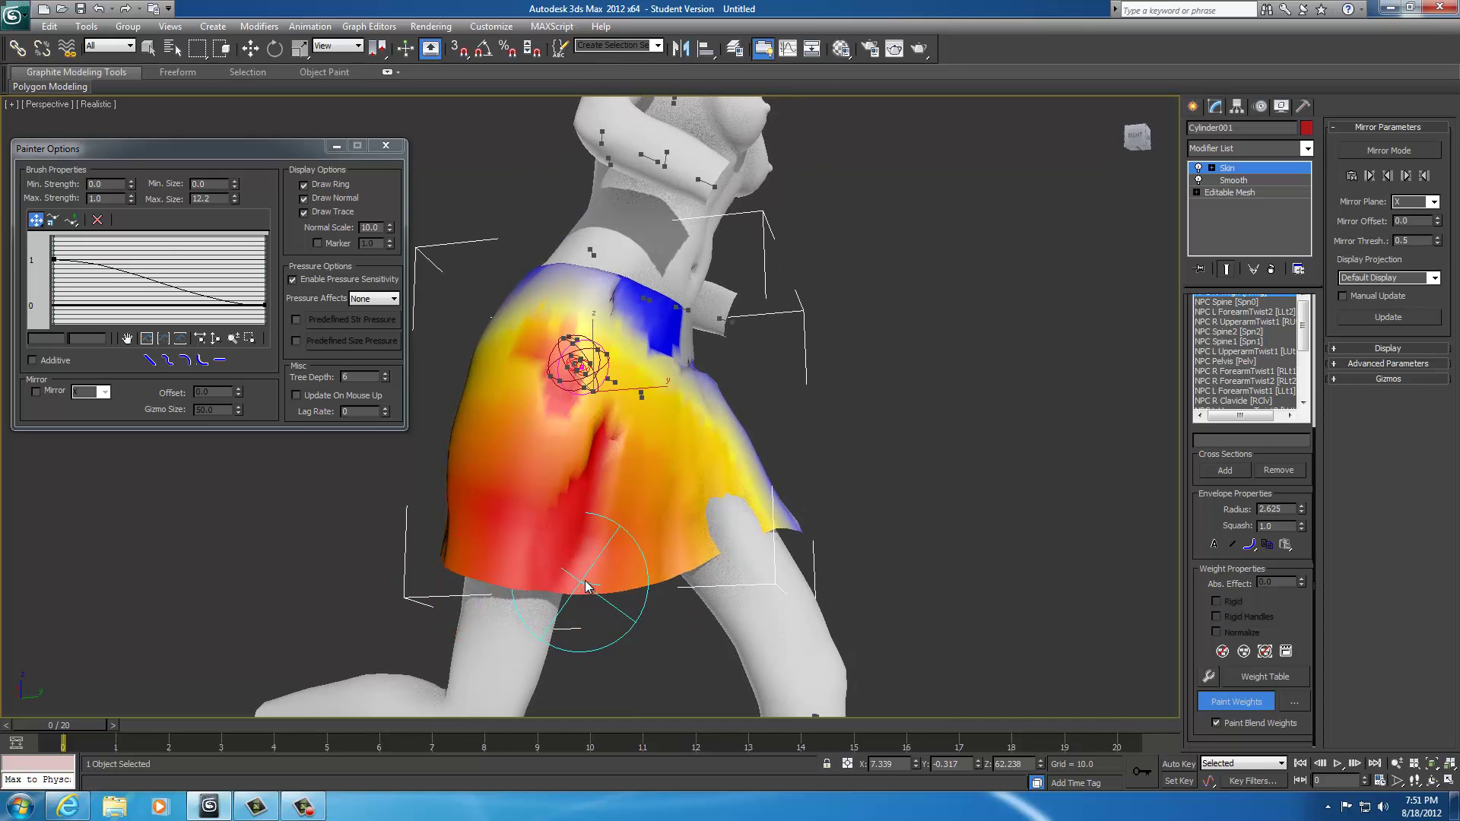
pyautogui.moveTo(585, 585)
pyautogui.mouseDown()
pyautogui.moveTo(588, 373)
pyautogui.moveTo(572, 470)
pyautogui.moveTo(559, 408)
pyautogui.mouseUp()
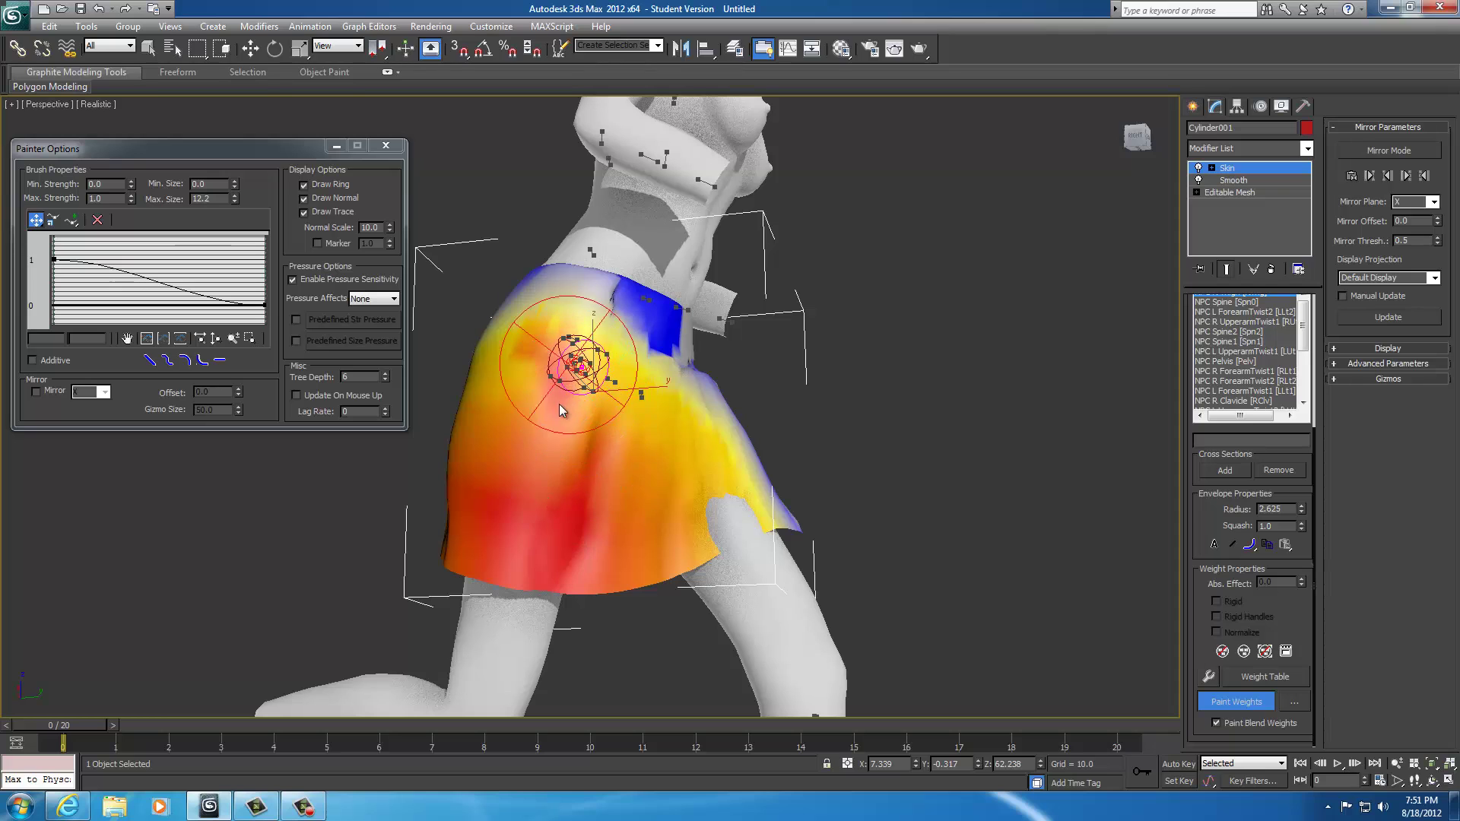
pyautogui.keyDown('alt'); pyautogui.moveTo(901, 463); pyautogui.dragTo(722, 416, button='middle'); pyautogui.keyUp('alt')
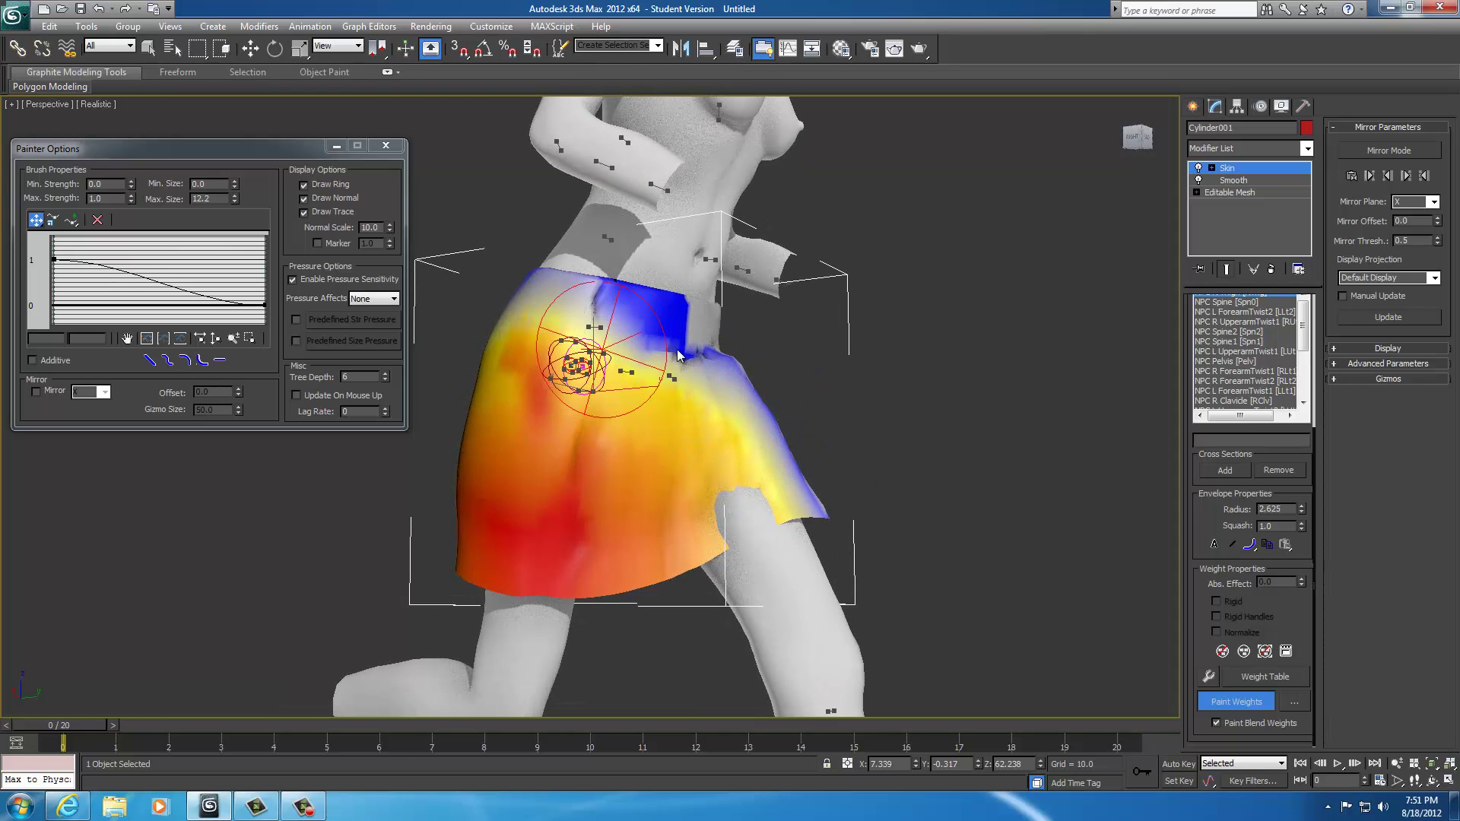
pyautogui.keyDown('alt'); pyautogui.moveTo(679, 355); pyautogui.dragTo(597, 350, button='middle'); pyautogui.keyUp('alt')
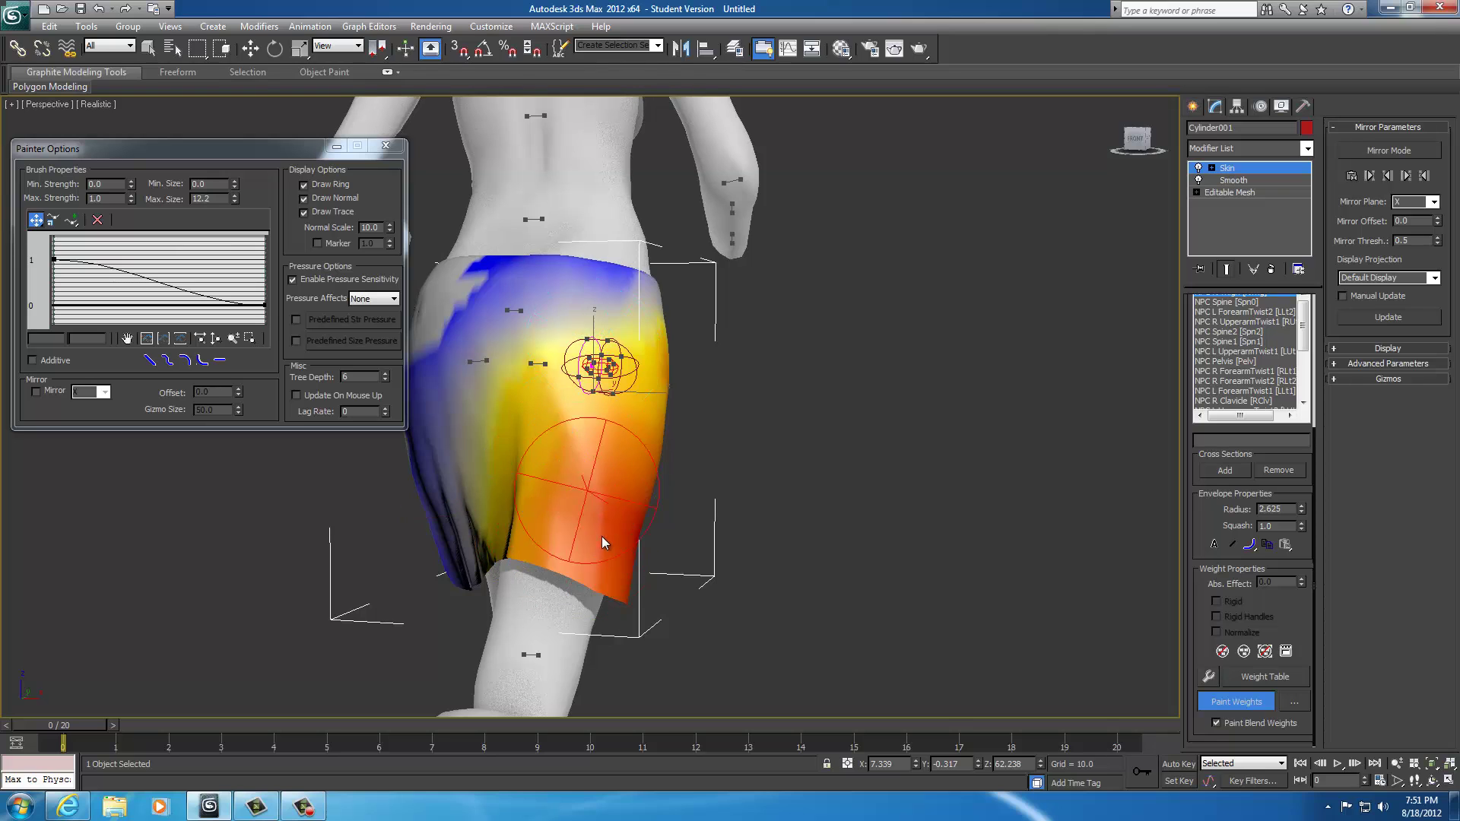
pyautogui.keyDown('alt'); pyautogui.moveTo(789, 554); pyautogui.dragTo(874, 549, button='middle'); pyautogui.keyUp('alt')
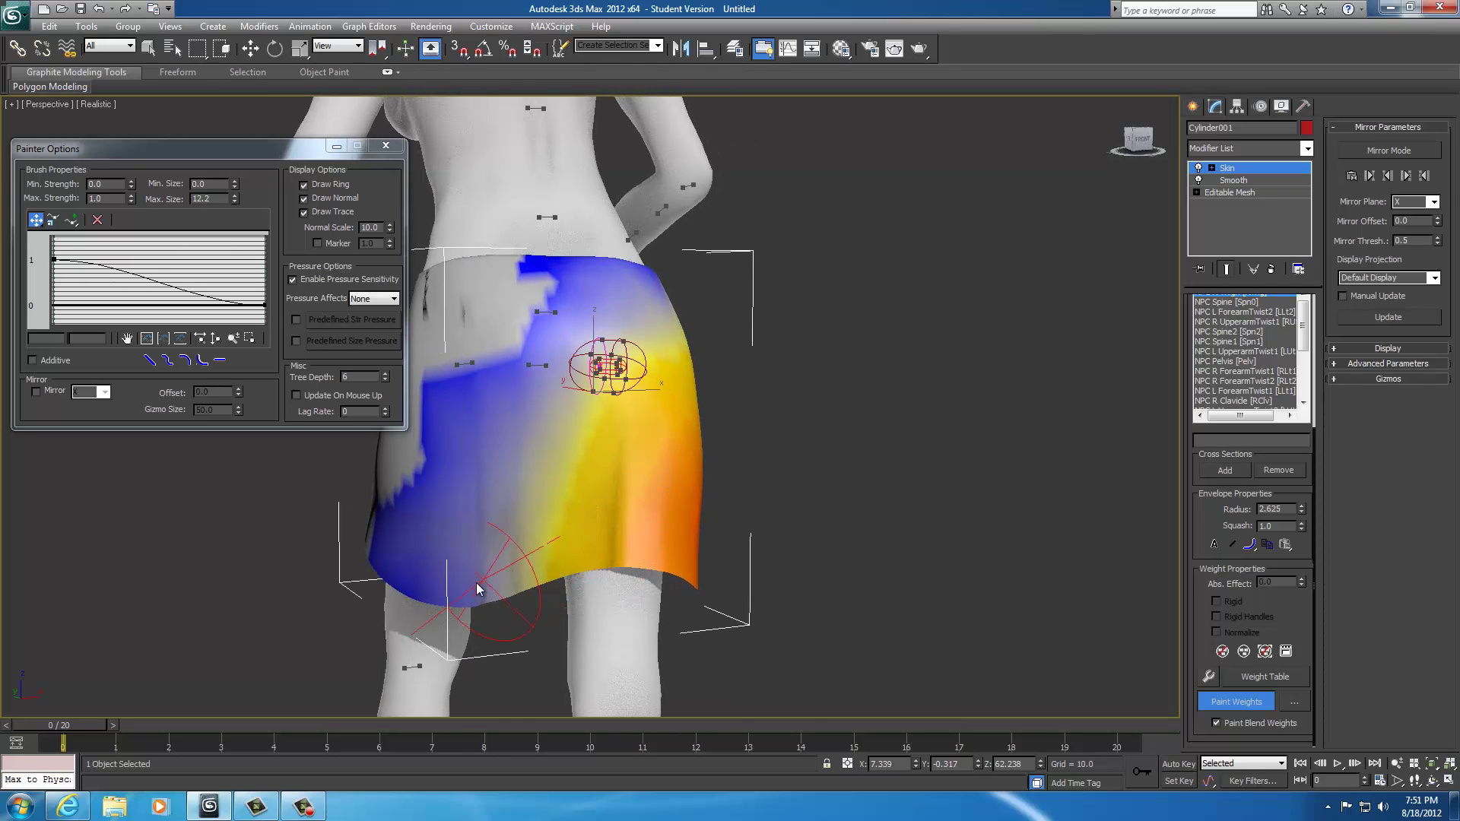
pyautogui.keyDown('alt'); pyautogui.moveTo(894, 440); pyautogui.dragTo(608, 448, button='middle'); pyautogui.keyUp('alt')
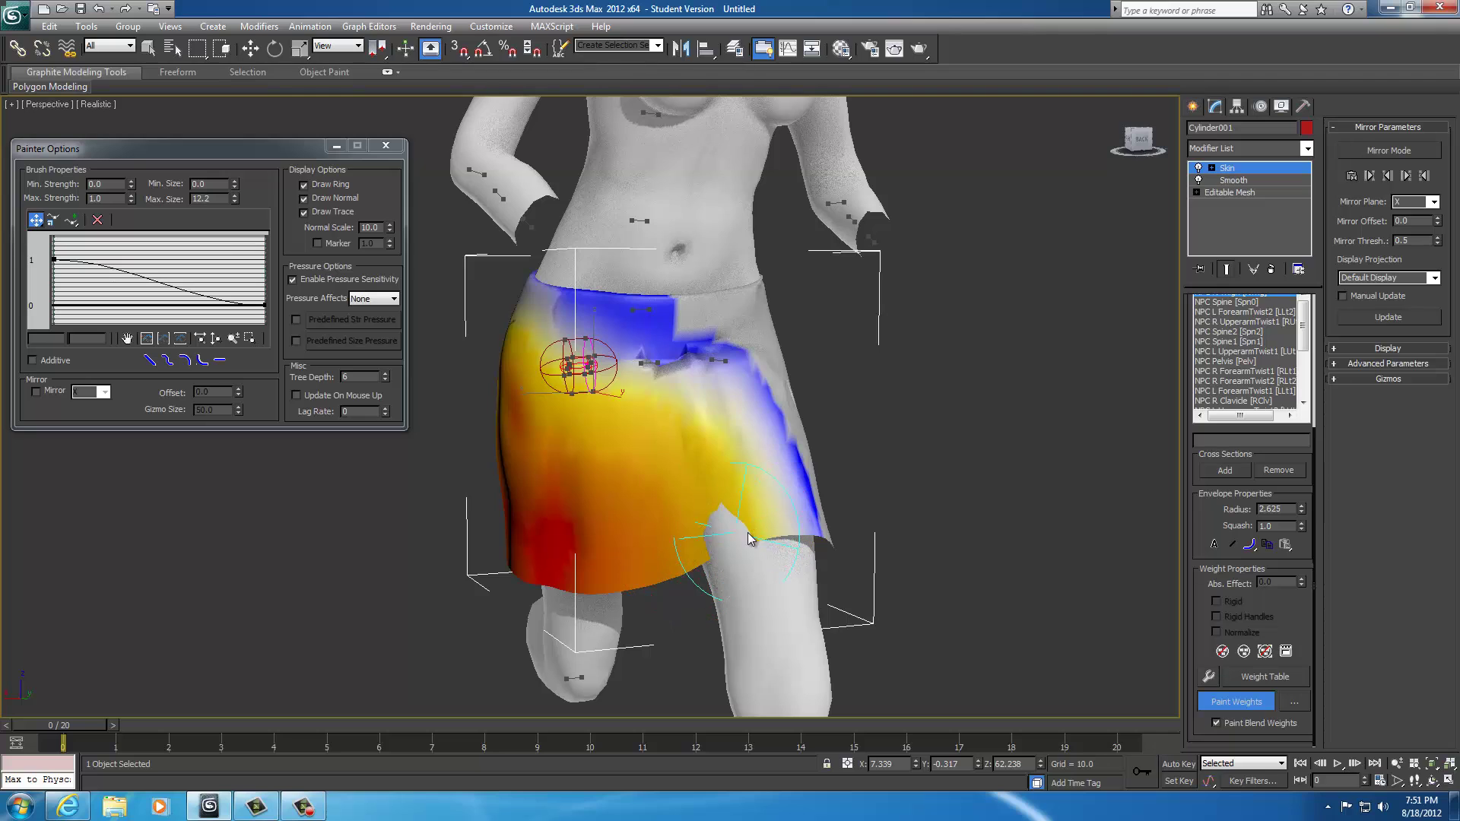
pyautogui.moveTo(770, 520)
pyautogui.mouseDown()
pyautogui.moveTo(749, 543)
pyautogui.moveTo(685, 543)
pyautogui.moveTo(755, 532)
pyautogui.mouseUp()
pyautogui.hotkey('ctrl', 'z')
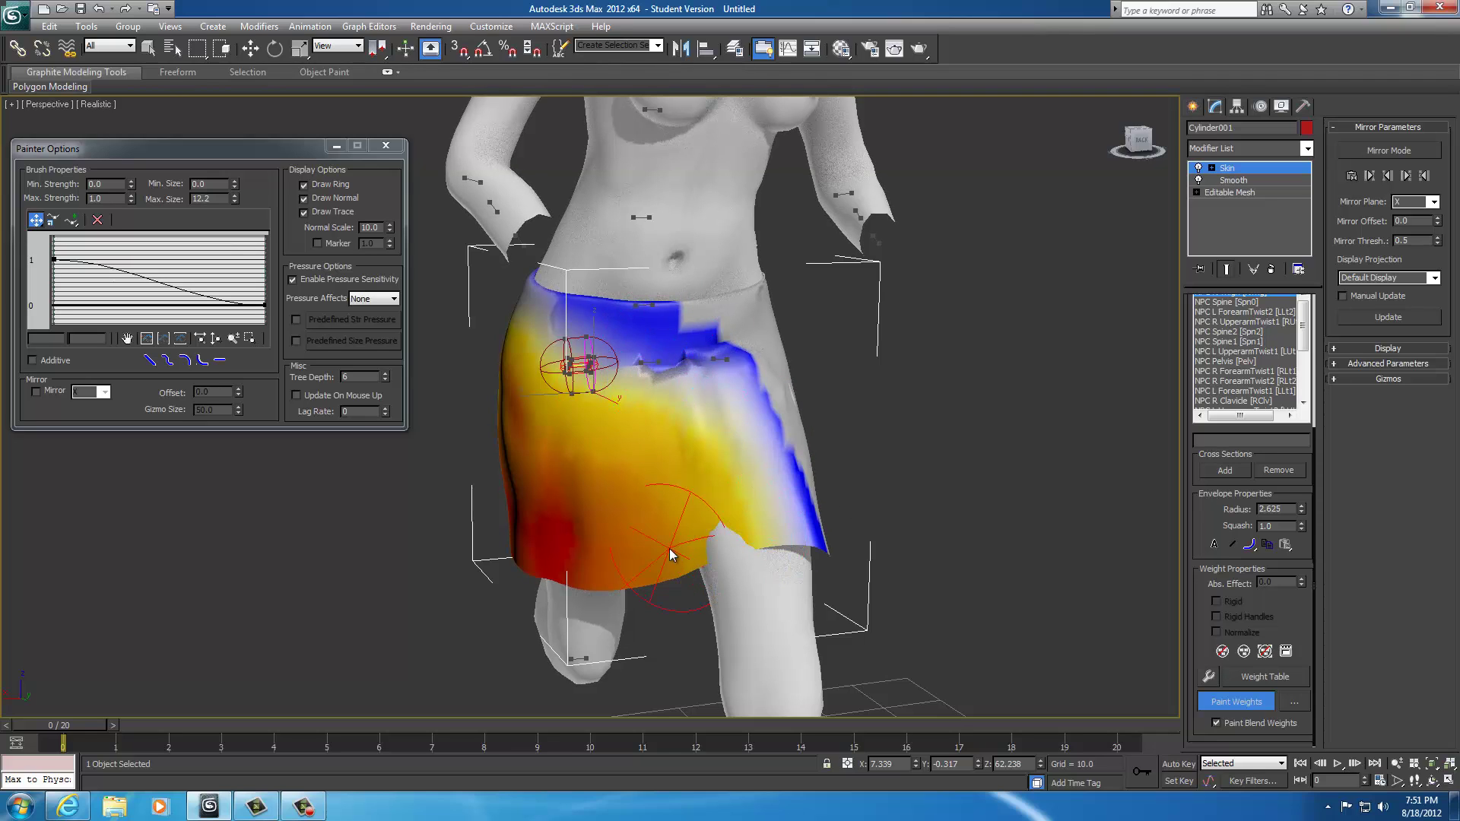
# Fill the white notch in the skirt's upper blue weight band
pyautogui.scroll(1, 1195, 486)
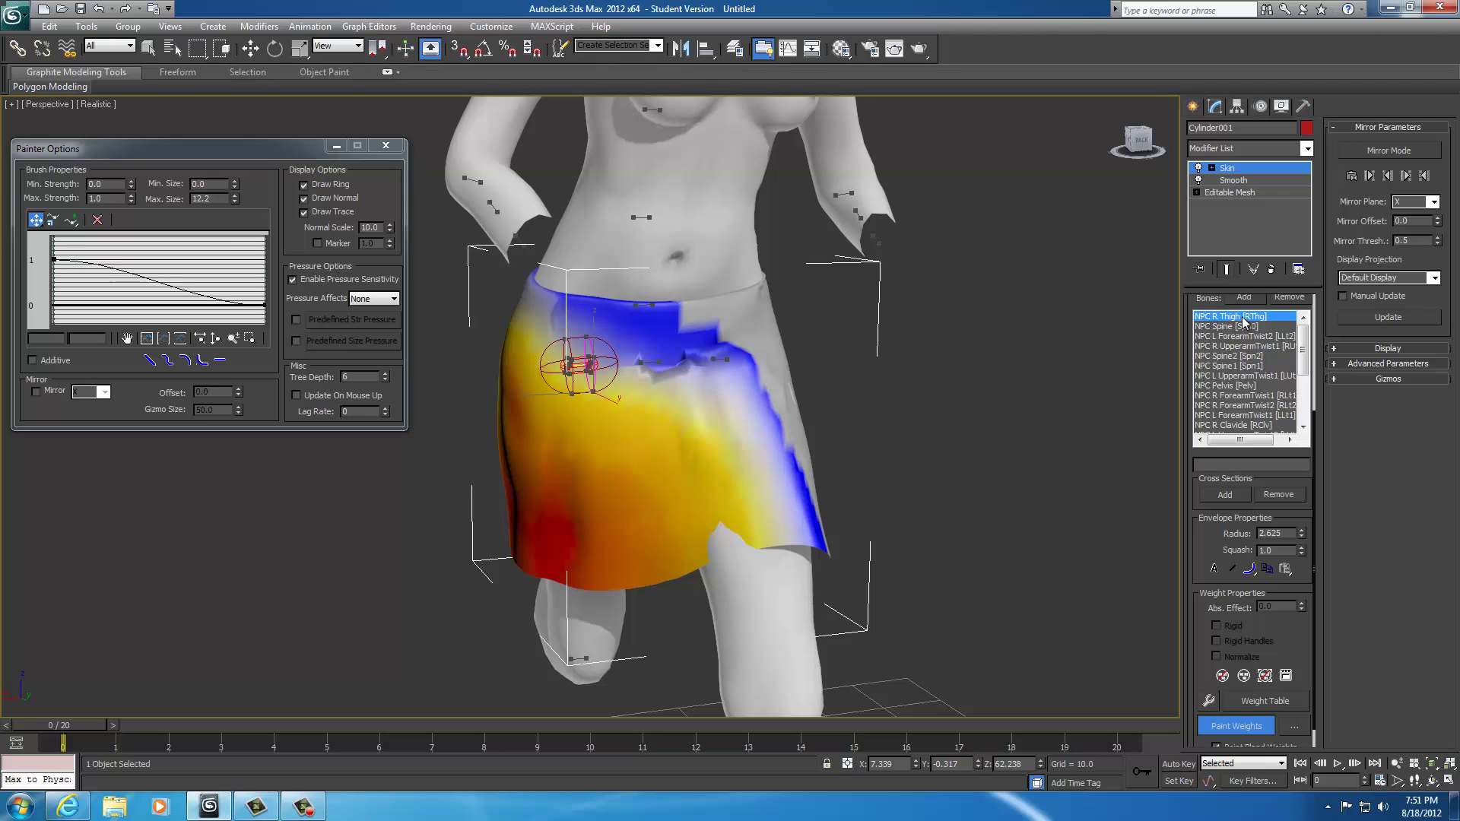
pyautogui.scroll(-1, 1195, 519)
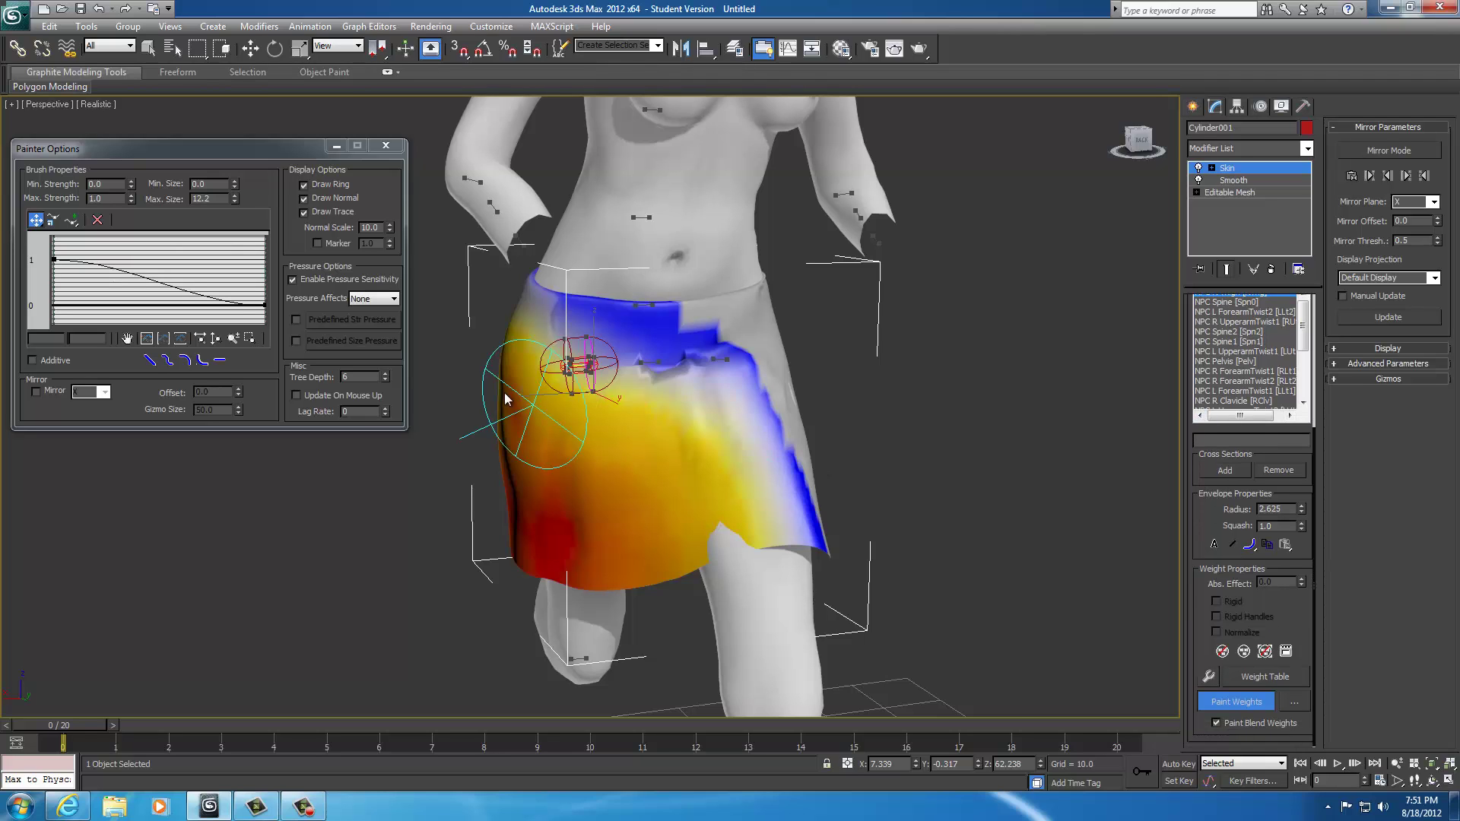
pyautogui.moveTo(682, 388)
pyautogui.mouseDown()
pyautogui.moveTo(727, 348)
pyautogui.moveTo(713, 471)
pyautogui.moveTo(729, 494)
pyautogui.moveTo(694, 565)
pyautogui.moveTo(762, 510)
pyautogui.moveTo(695, 540)
pyautogui.moveTo(769, 529)
pyautogui.moveTo(670, 557)
pyautogui.moveTo(732, 568)
pyautogui.mouseUp()
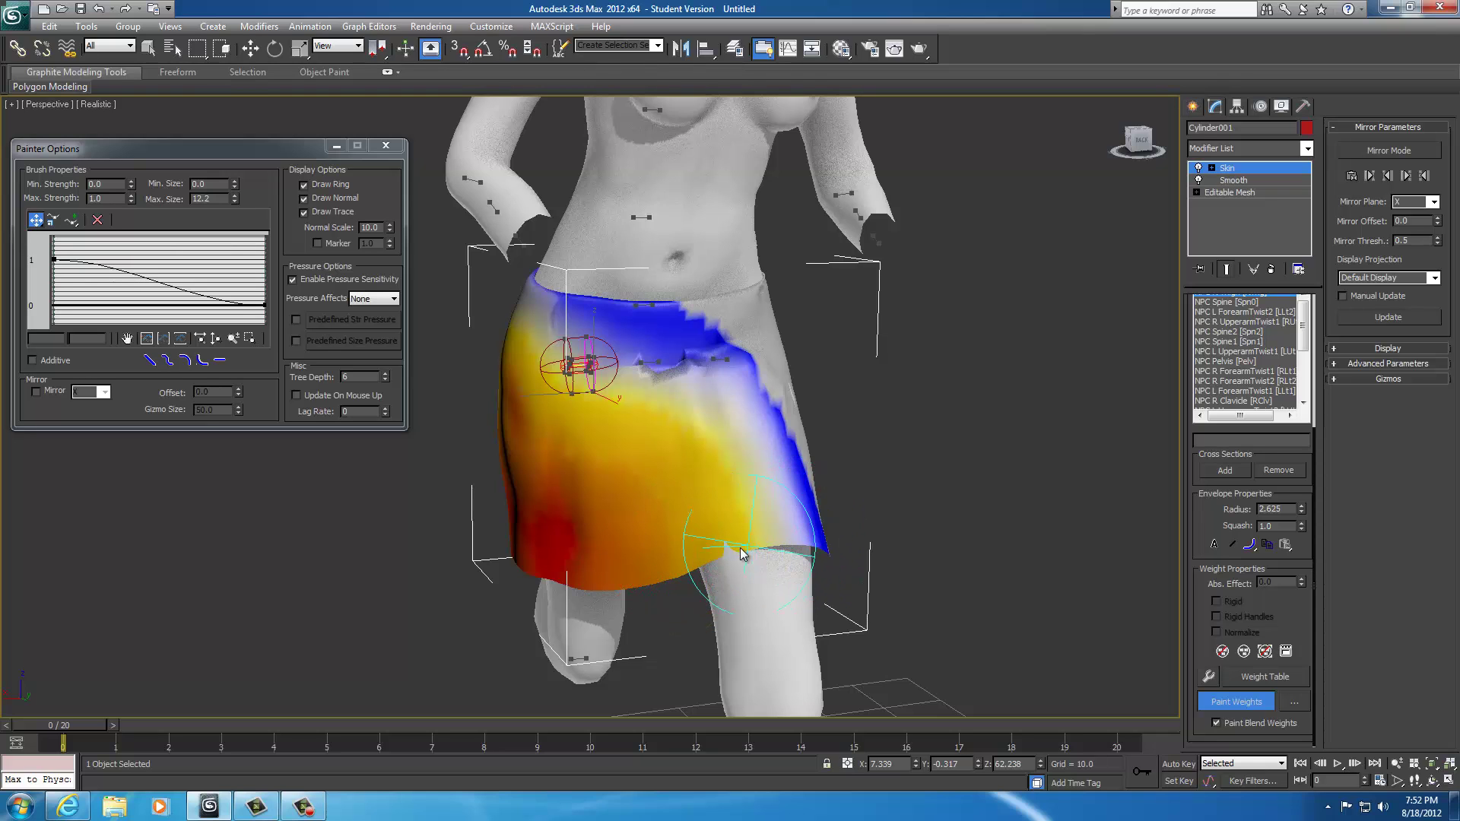
pyautogui.scroll(3, 902, 482)
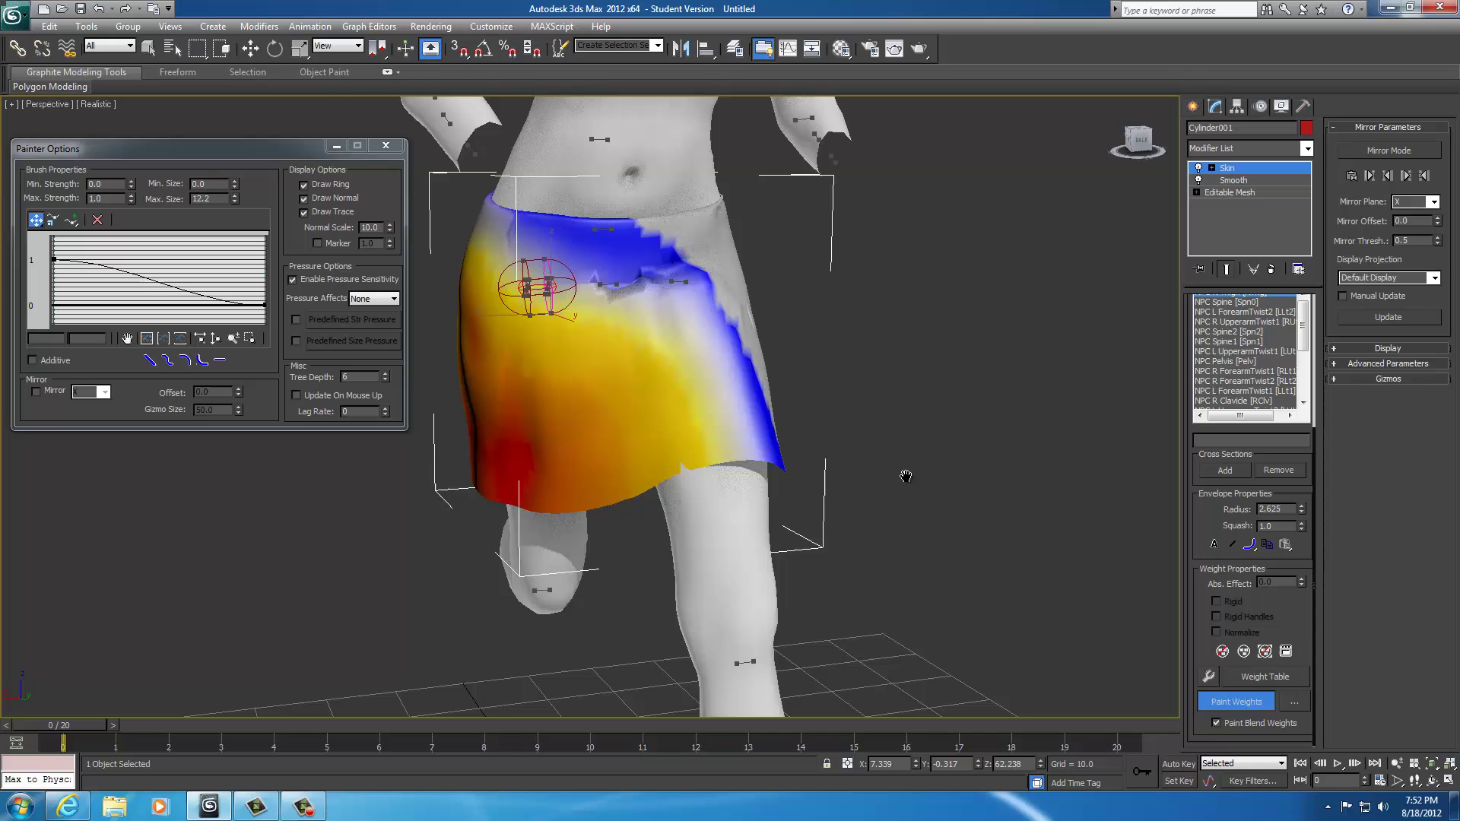
pyautogui.scroll(2, 895, 482)
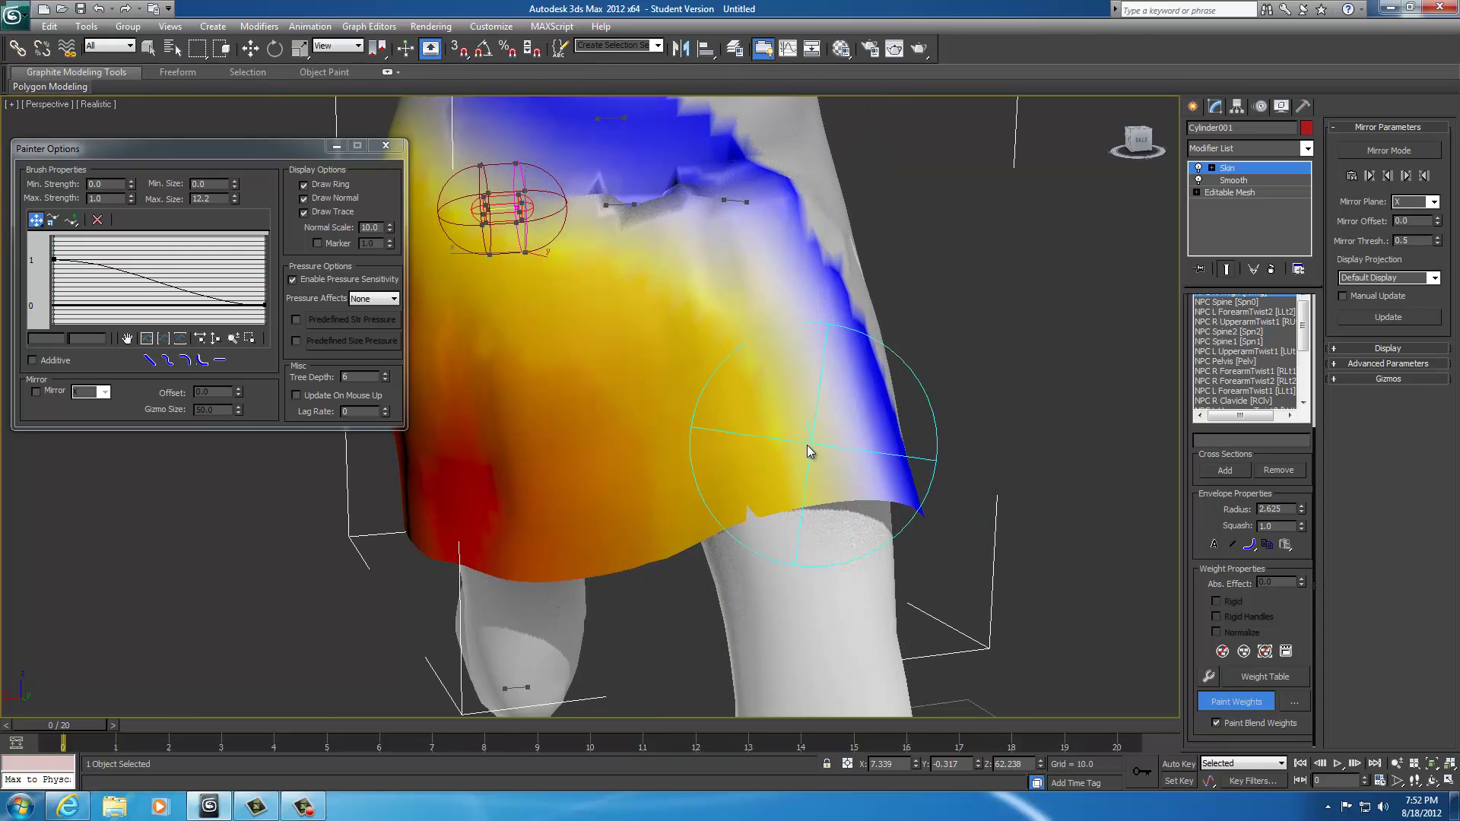
# Blend the weights across the skirt's lower front and lower right
pyautogui.moveTo(589, 486)
pyautogui.mouseDown()
pyautogui.moveTo(763, 478)
pyautogui.moveTo(674, 432)
pyautogui.moveTo(583, 497)
pyautogui.moveTo(535, 452)
pyautogui.moveTo(495, 372)
pyautogui.mouseUp()
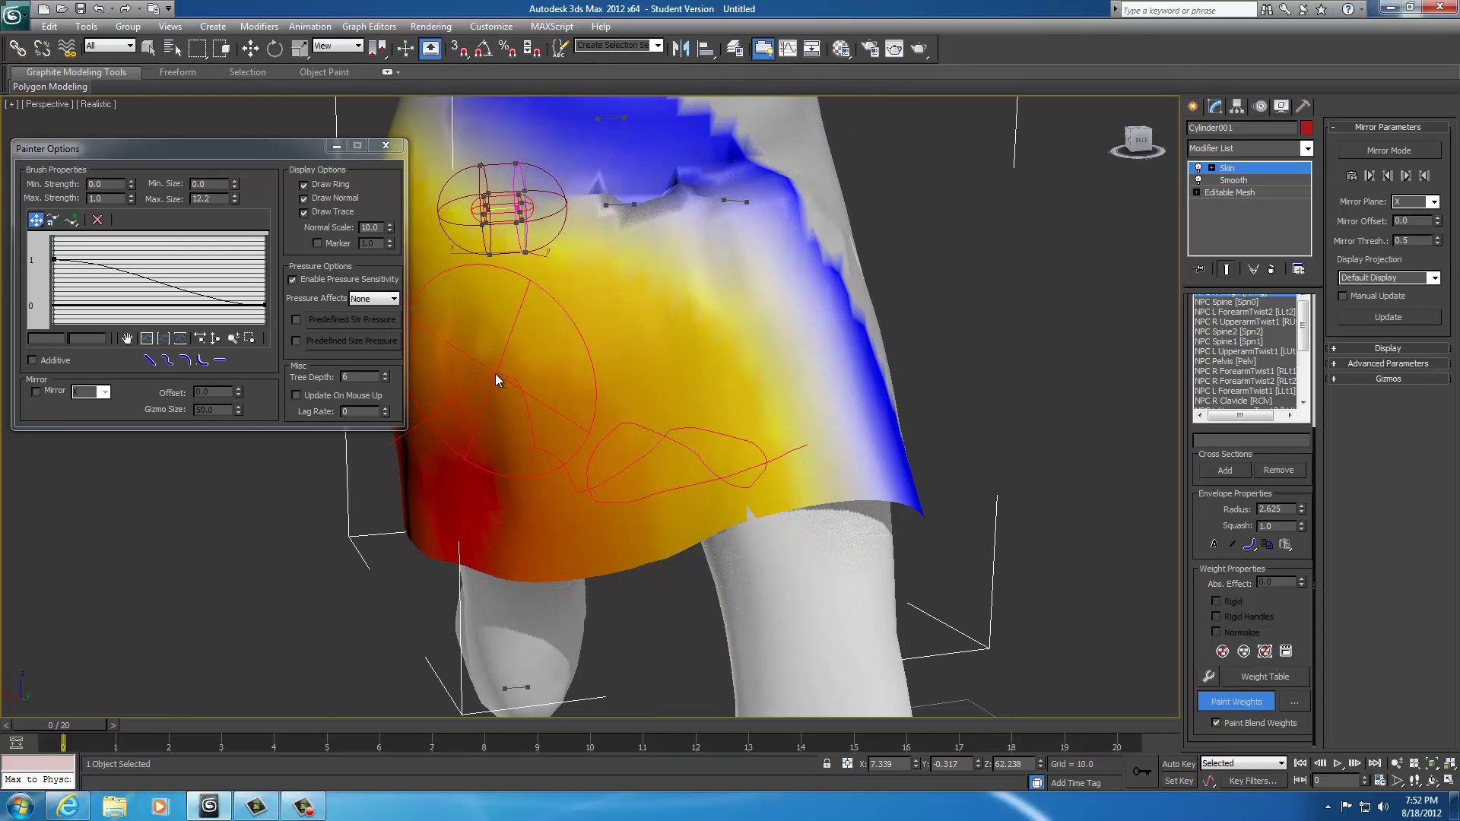
pyautogui.moveTo(554, 490)
pyautogui.mouseDown()
pyautogui.moveTo(723, 464)
pyautogui.moveTo(581, 496)
pyautogui.moveTo(684, 472)
pyautogui.moveTo(486, 570)
pyautogui.moveTo(580, 500)
pyautogui.mouseUp()
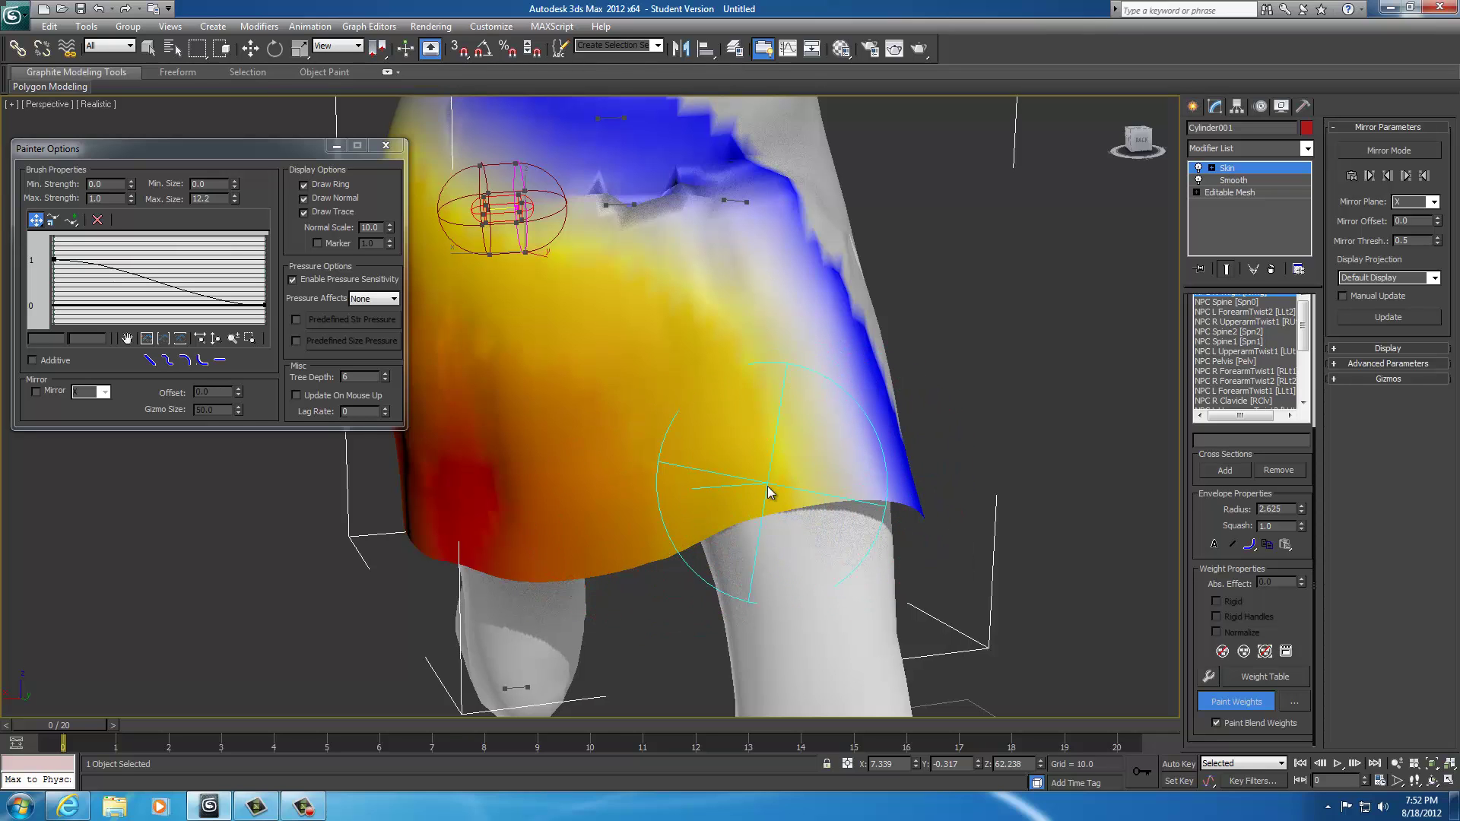
pyautogui.moveTo(763, 462)
pyautogui.mouseDown()
pyautogui.moveTo(684, 377)
pyautogui.moveTo(554, 326)
pyautogui.mouseUp()
pyautogui.moveTo(755, 356)
pyautogui.keyDown('alt'); pyautogui.mouseDown(button='middle')
pyautogui.moveTo(955, 349)
pyautogui.moveTo(681, 354)
pyautogui.moveTo(883, 375)
pyautogui.mouseUp(button='middle'); pyautogui.keyUp('alt')
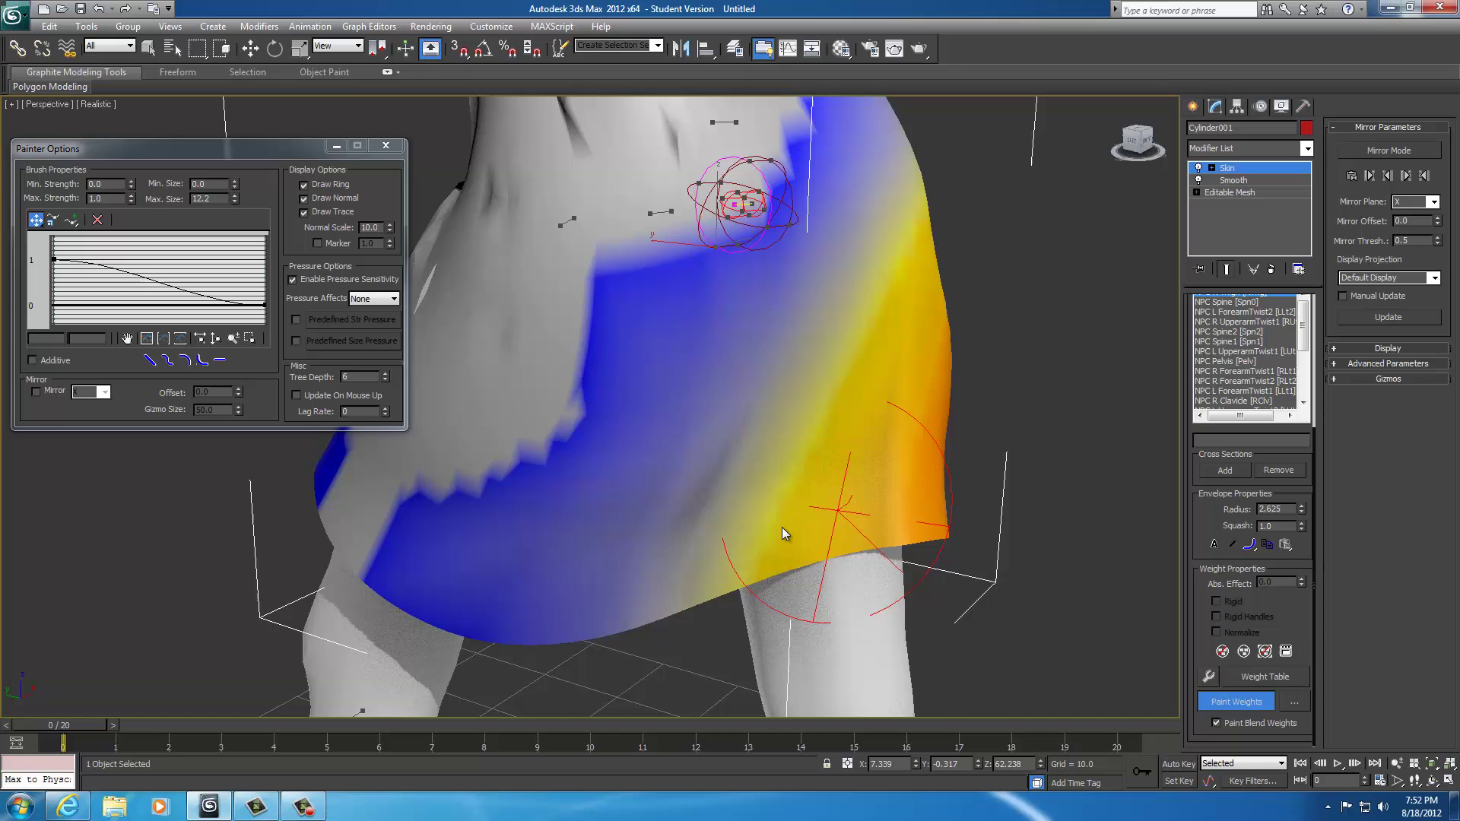
pyautogui.moveTo(804, 535)
pyautogui.mouseDown()
pyautogui.moveTo(886, 510)
pyautogui.moveTo(782, 568)
pyautogui.moveTo(868, 544)
pyautogui.moveTo(758, 557)
pyautogui.moveTo(940, 495)
pyautogui.mouseUp()
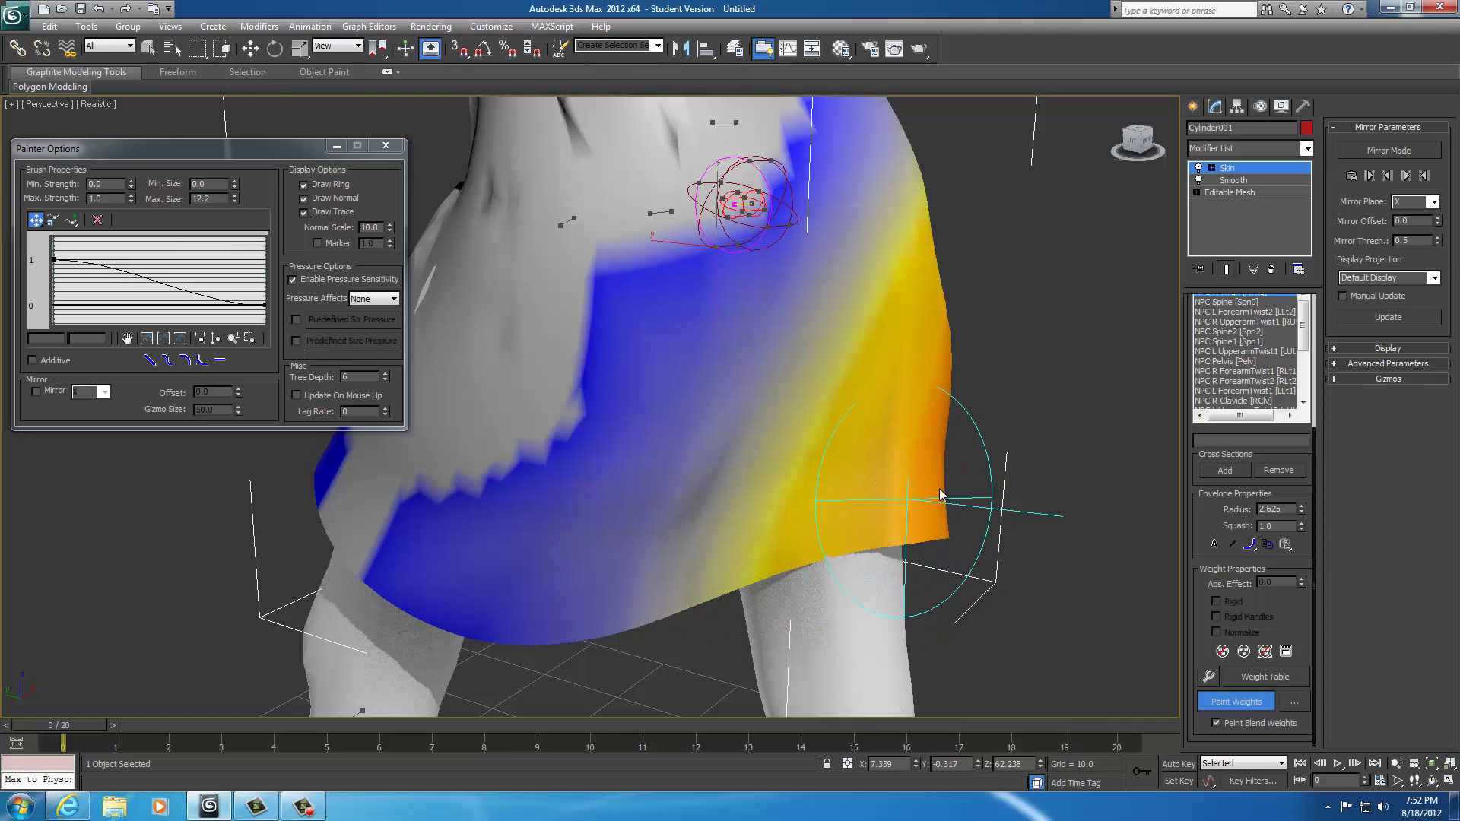
pyautogui.keyDown('alt'); pyautogui.moveTo(1026, 419); pyautogui.dragTo(727, 427, button='middle'); pyautogui.keyUp('alt')
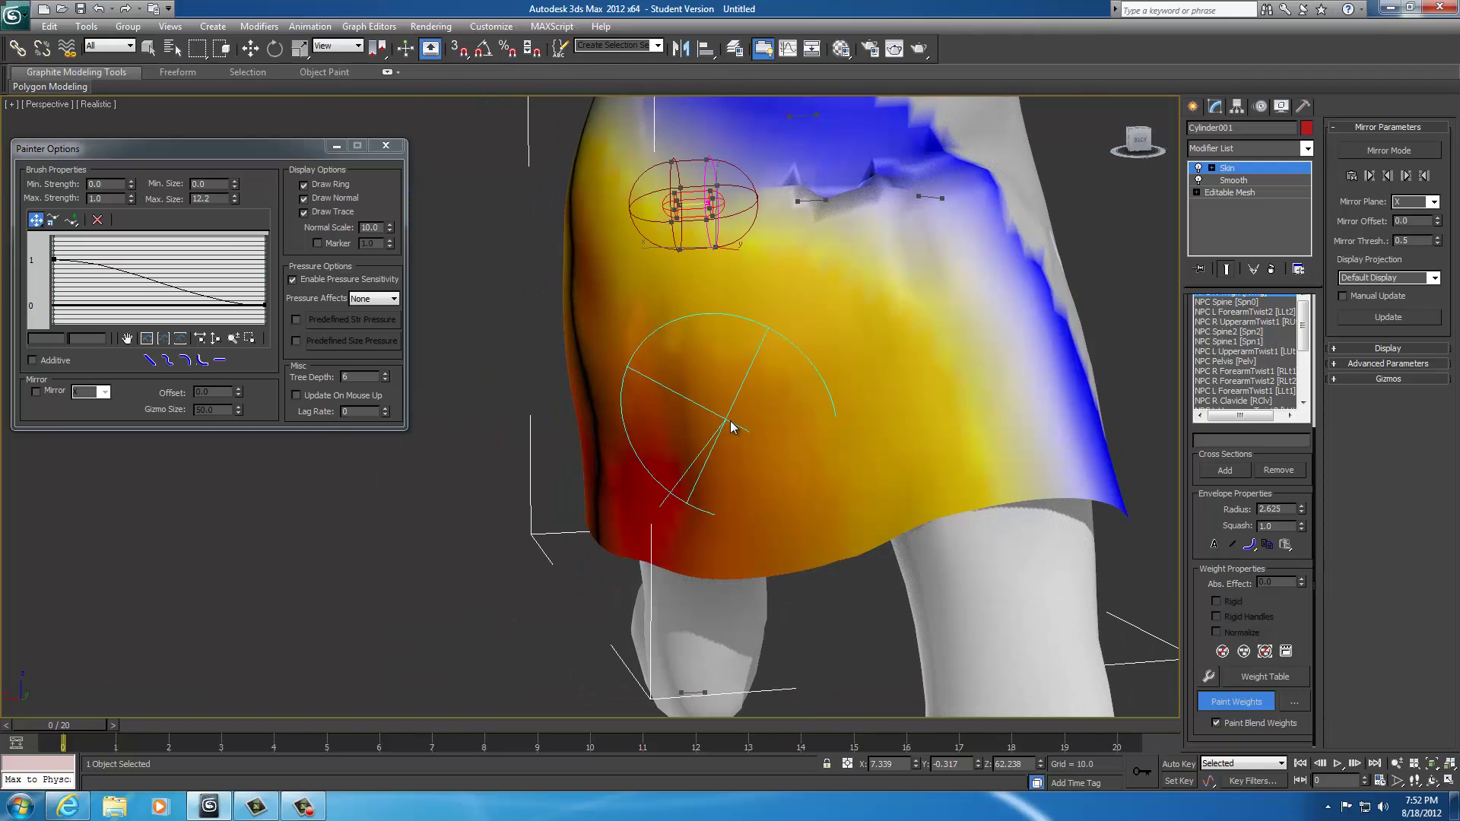